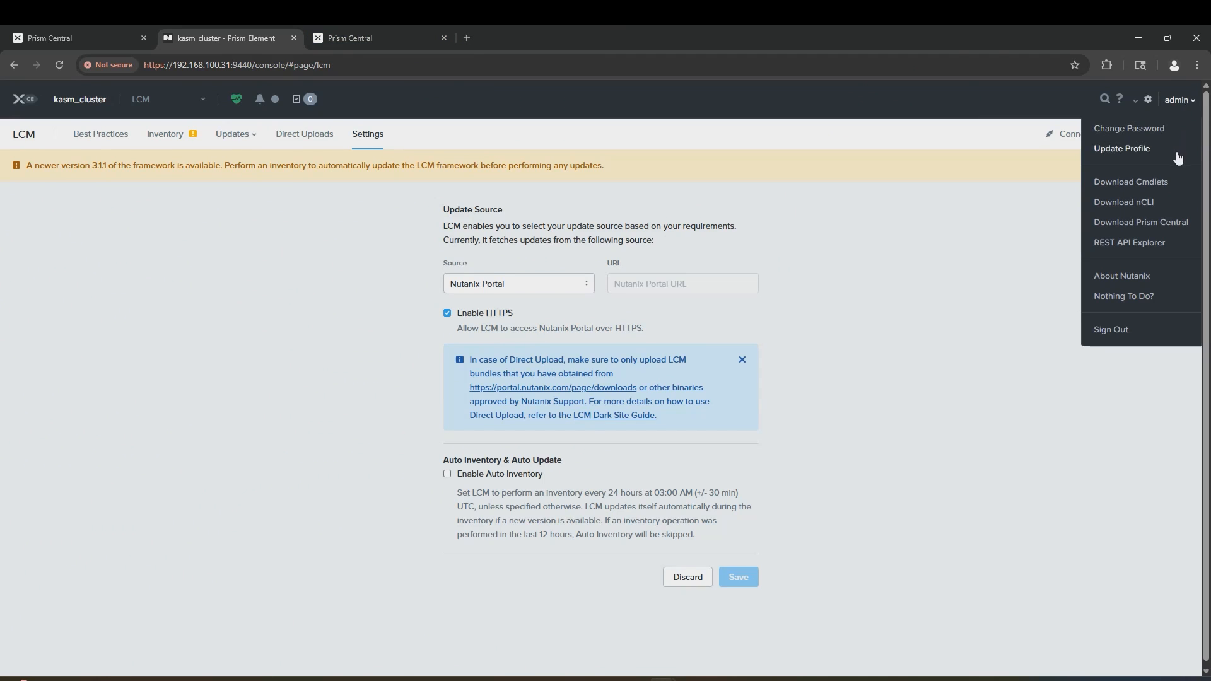
Step: Compare the About Nutanix version details in Prism Element and Prism Central (LCM 3.1.1)
left_click(1142, 275)
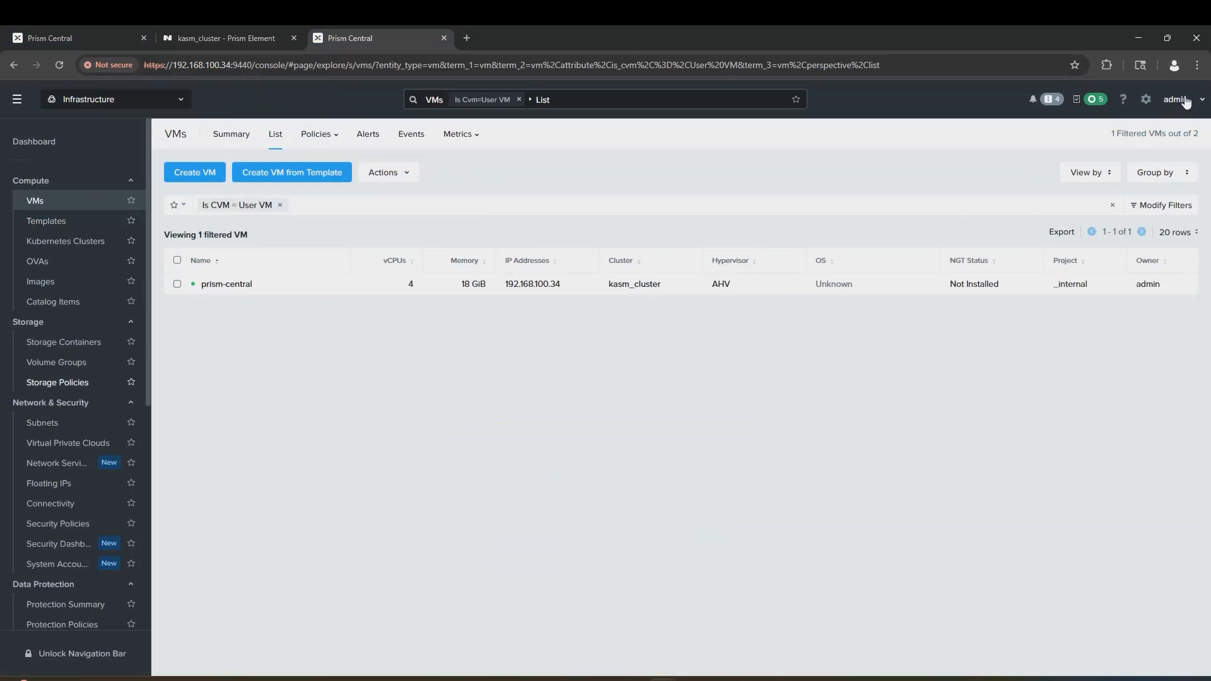
left_click(1177, 99)
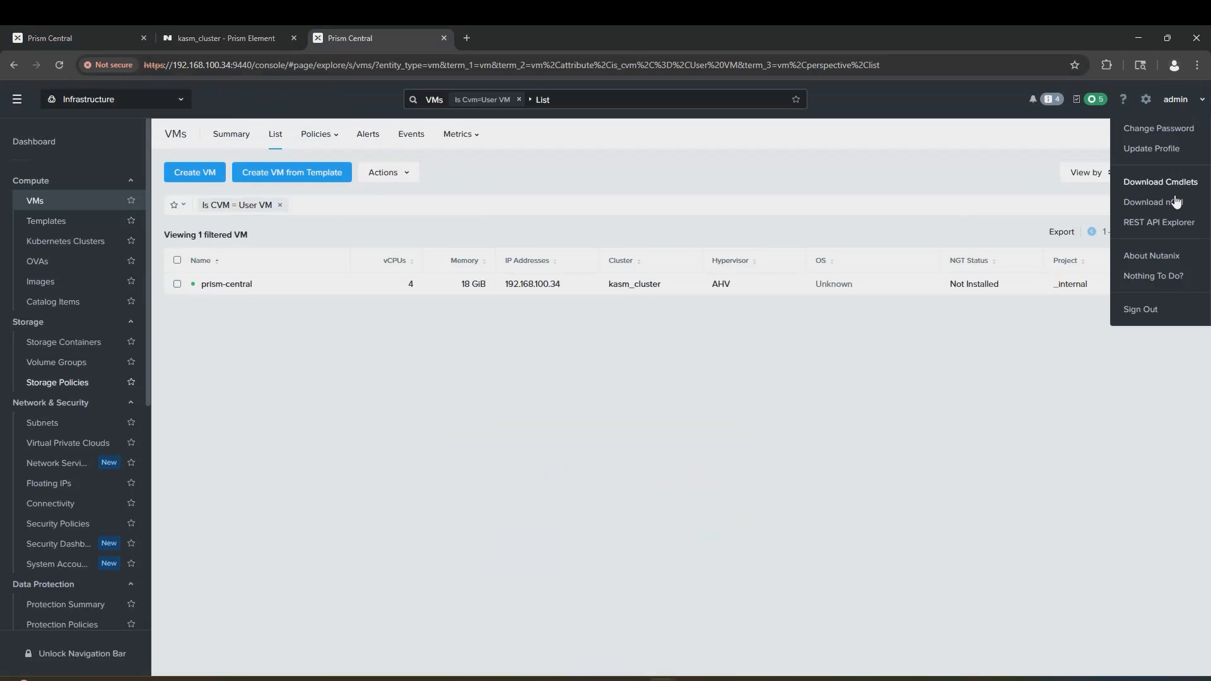
left_click(1174, 257)
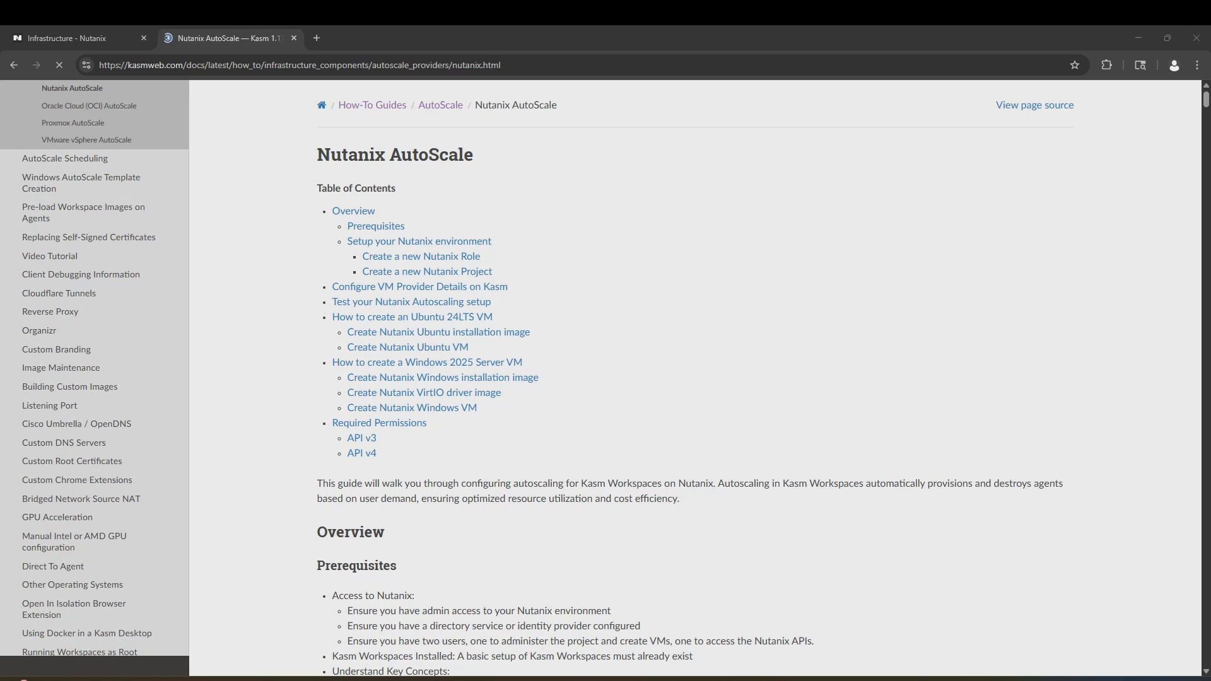
Step: Scroll through the Kasm Nutanix AutoScale documentation page
scroll(374, 341, "down", 4)
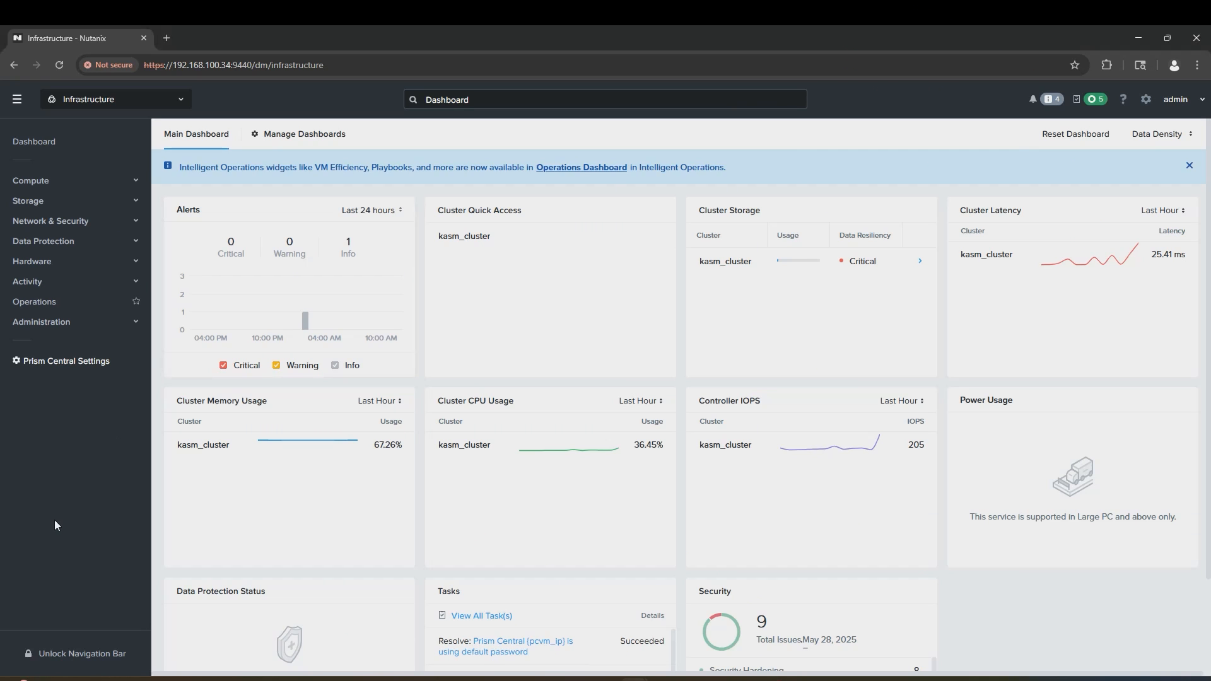
Step: Start a brand-new role from scratch under Admin Center's IAM Roles
left_click(117, 99)
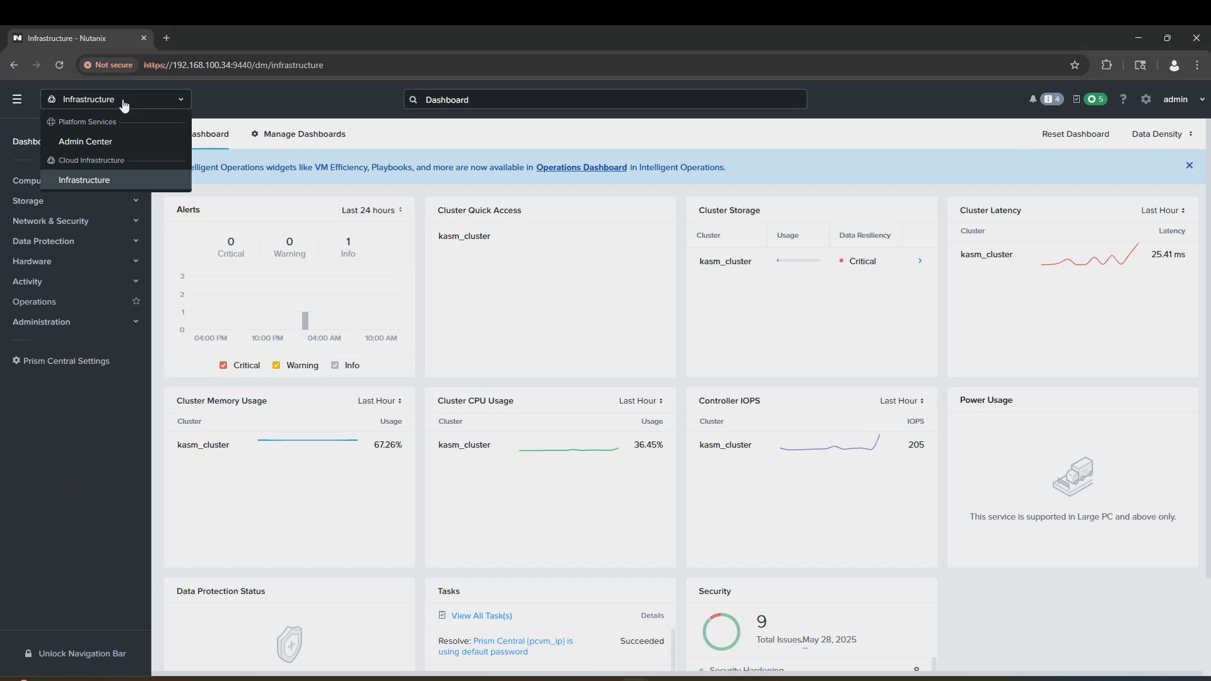
left_click(122, 143)
left_click(104, 224)
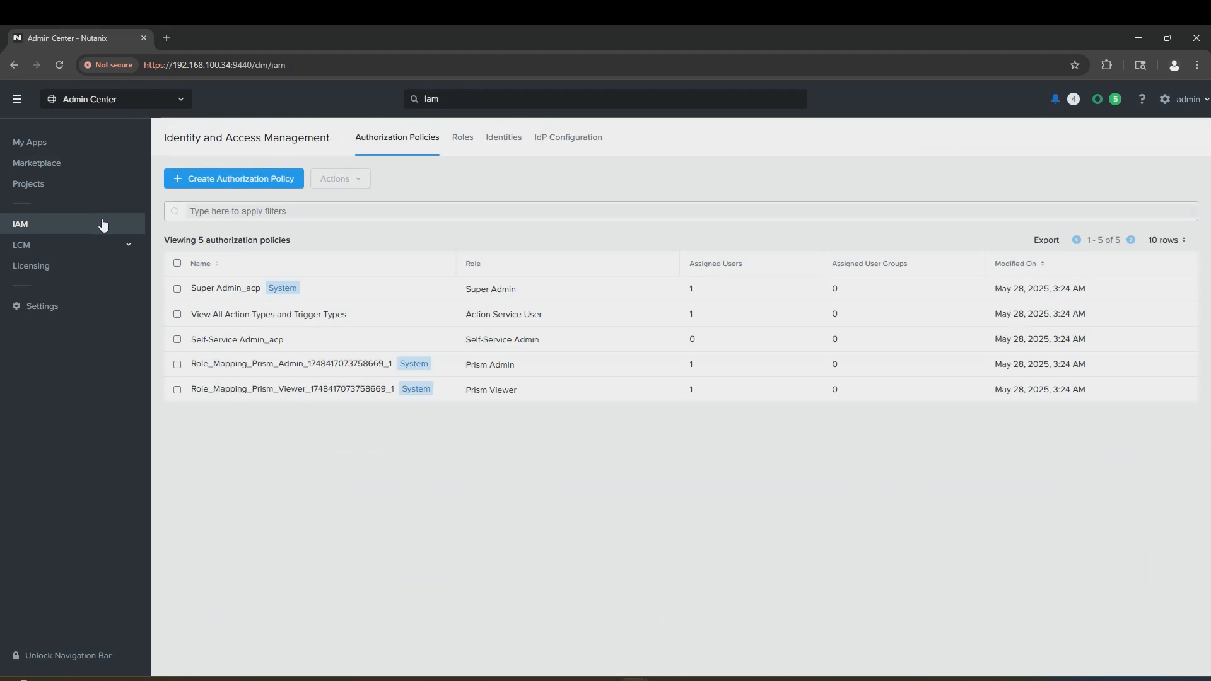
left_click(465, 140)
left_click(191, 177)
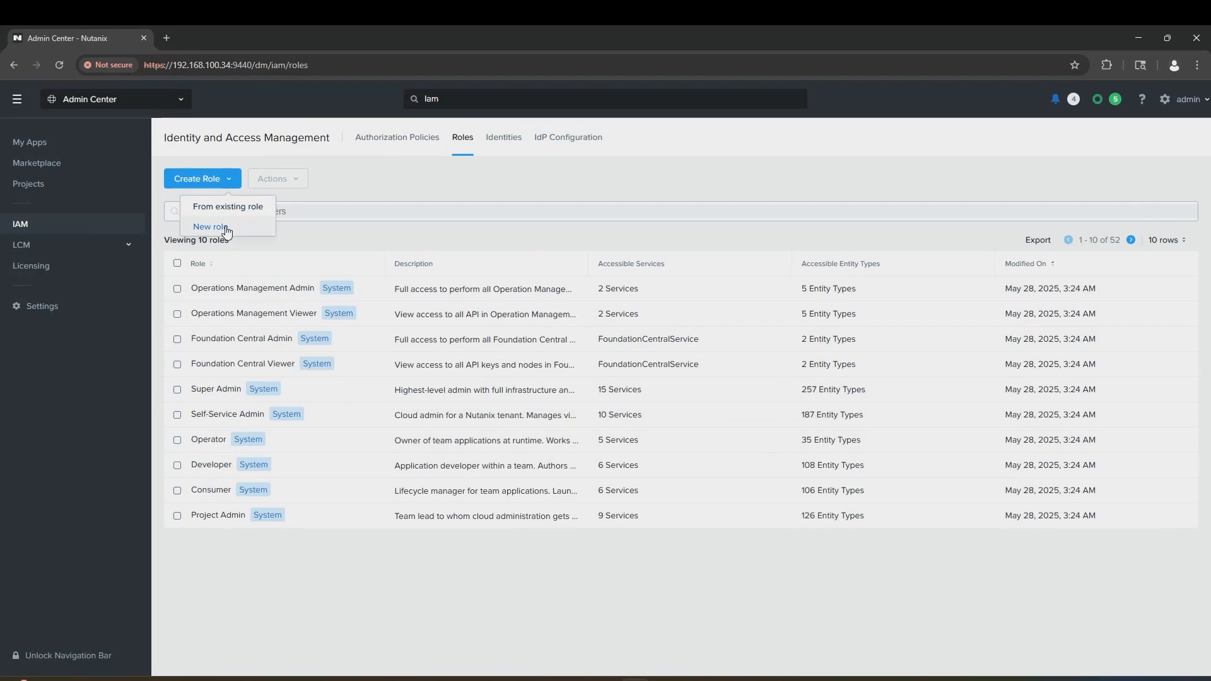
left_click(222, 229)
Step: Name the role kasm-role after checking the docs' required permissions list
left_click(210, 159)
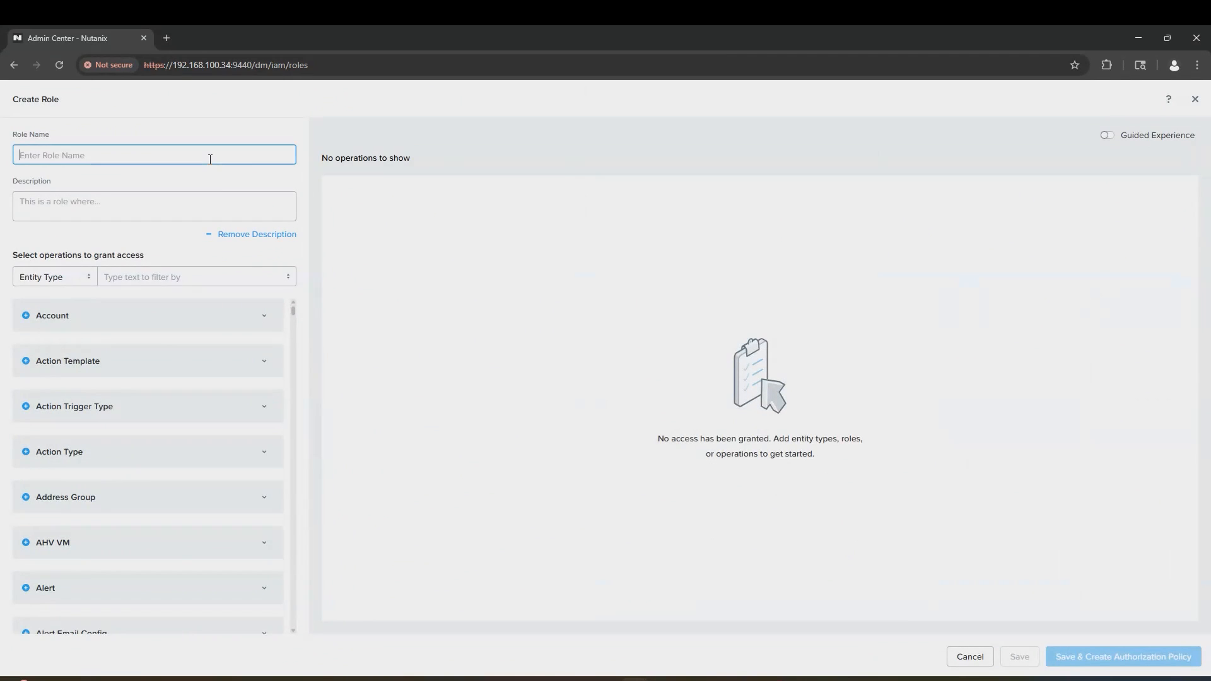
type("kasm-role")
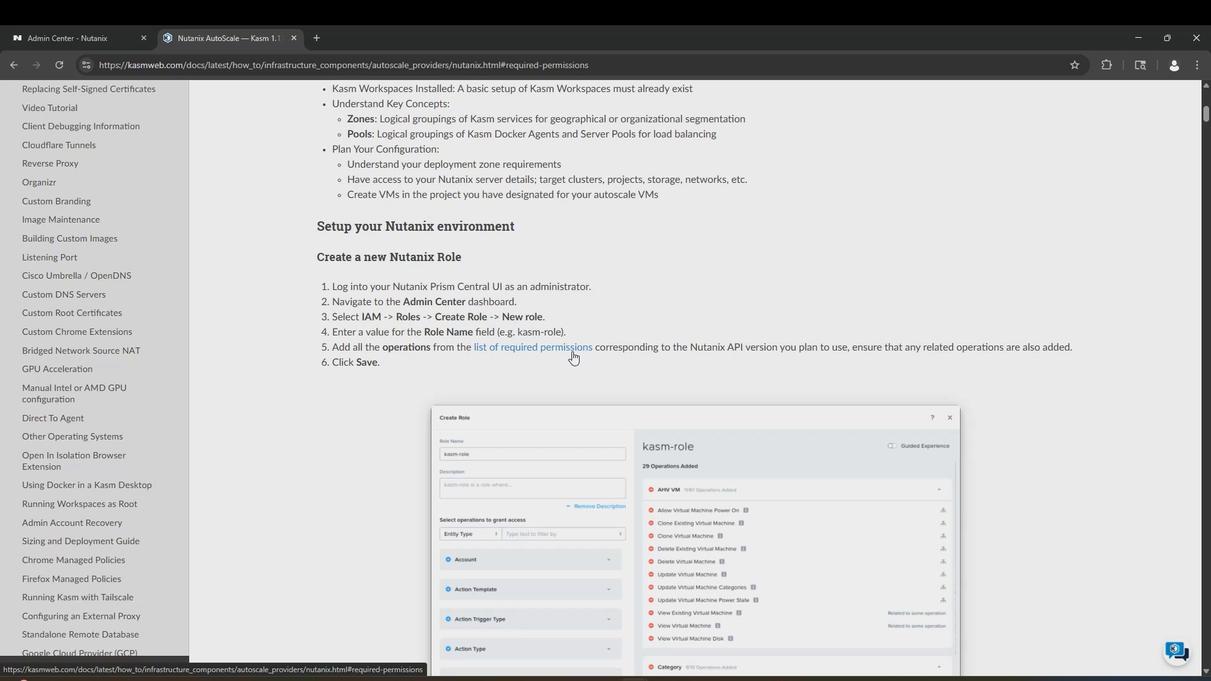
left_click(573, 358)
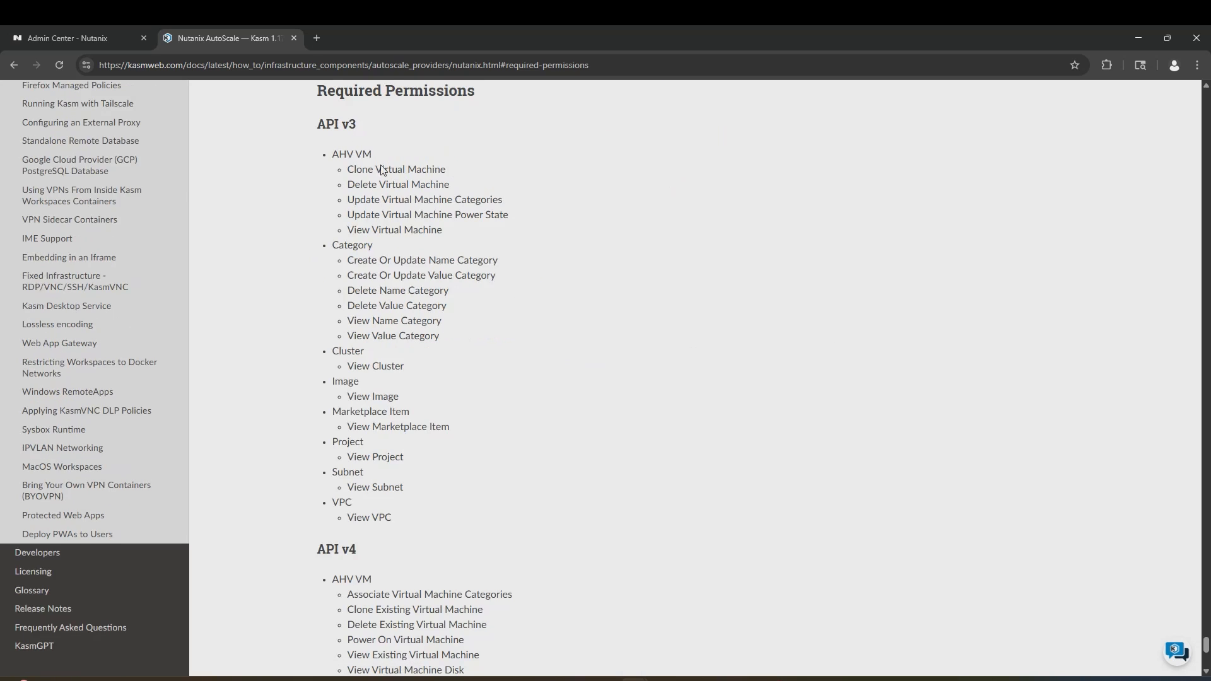
key("ctrl+w")
scroll(82, 416, "down", 3)
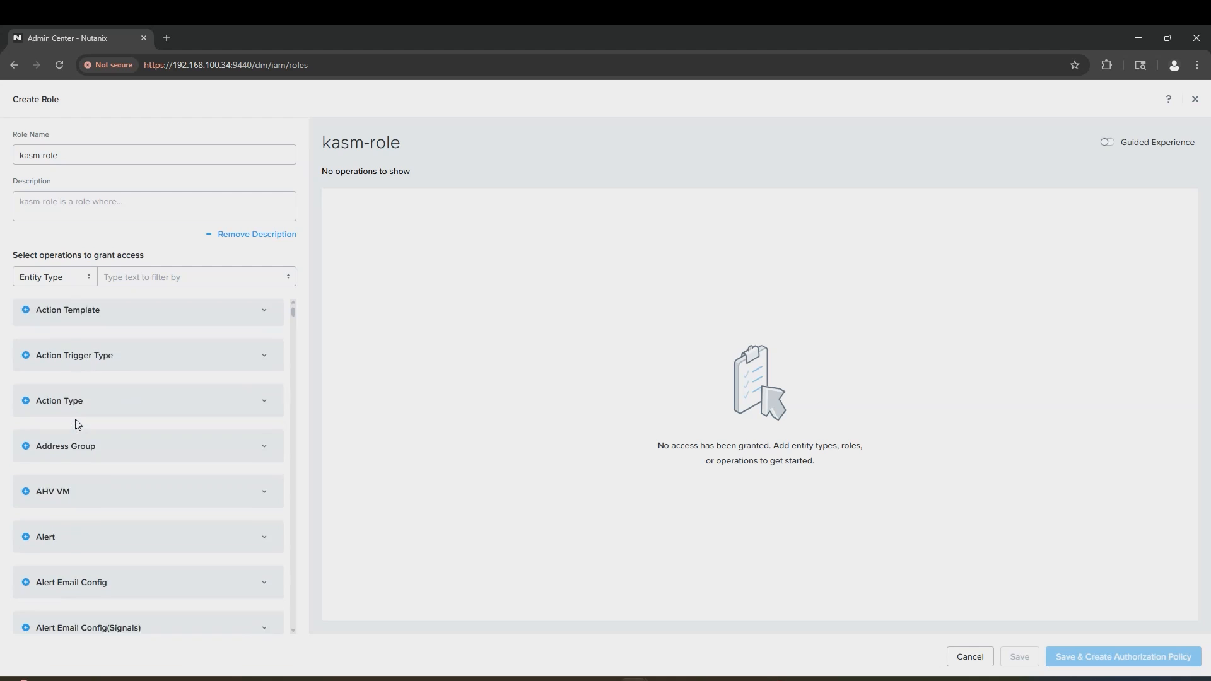
Step: Add the AHV VM Clone and Delete Virtual Machine operations with their related operations
left_click(264, 418)
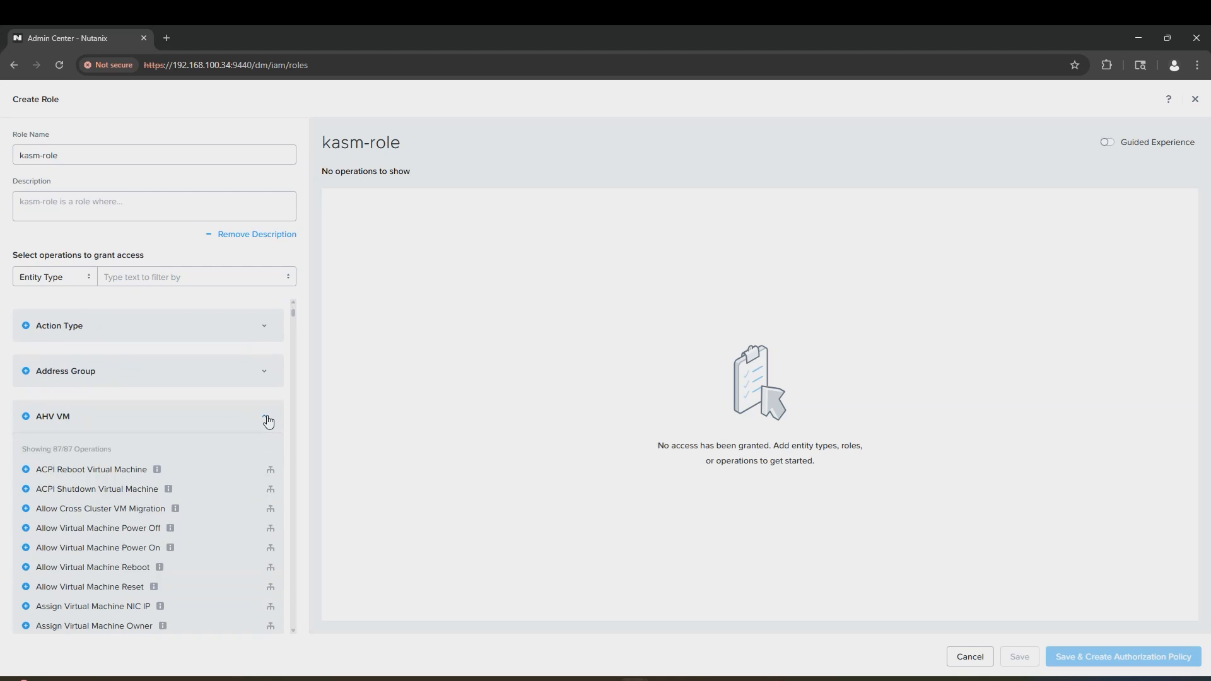
scroll(267, 421, "down", 4)
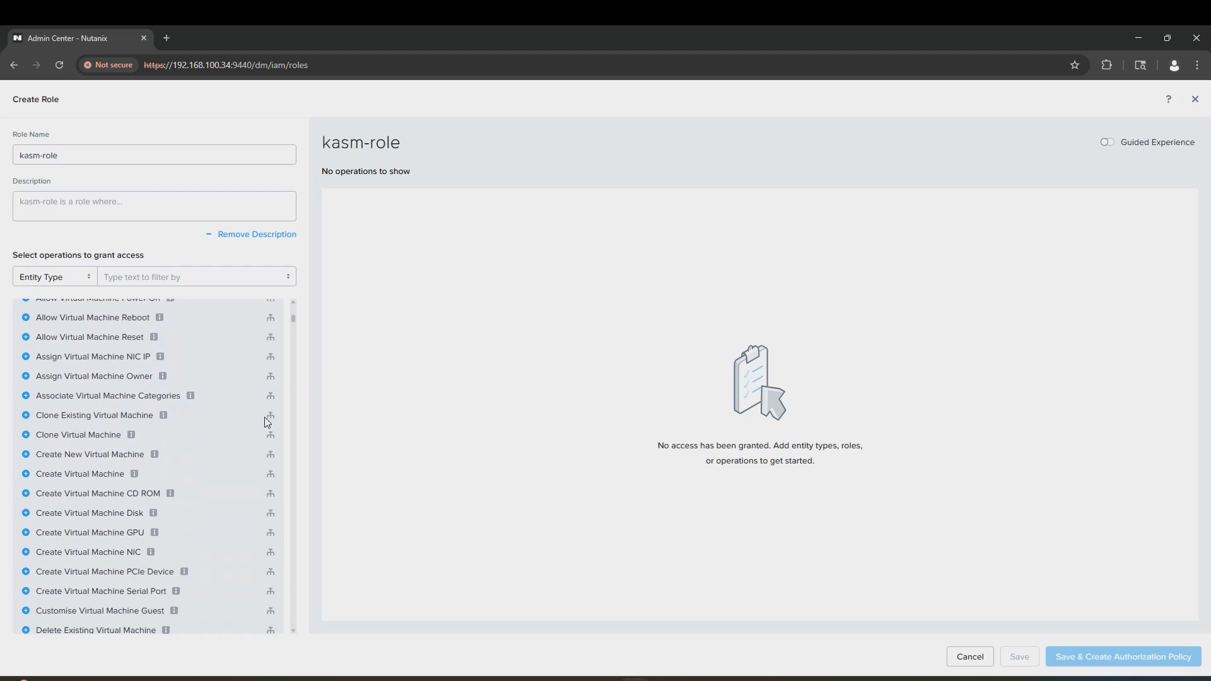
left_click(26, 433)
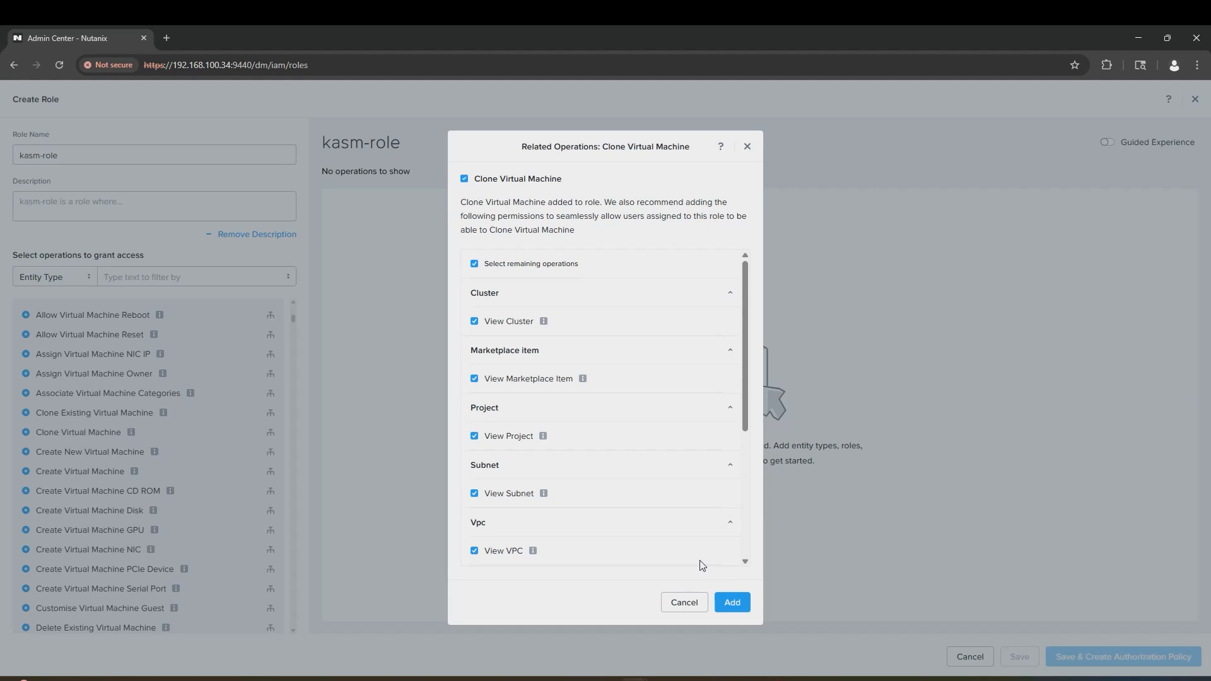
left_click(730, 603)
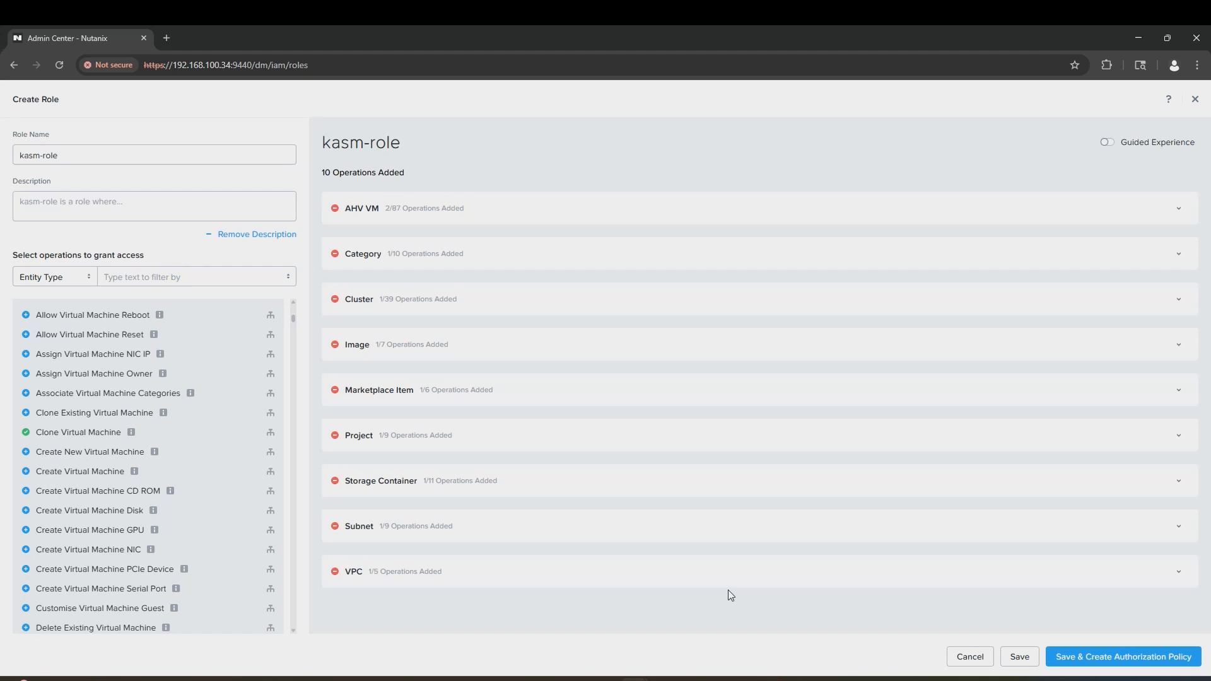
scroll(76, 514, "down", 4)
left_click(26, 395)
left_click(726, 600)
Step: Add Update VM Categories and power-state operations, then save kasm-role despite missing related operations
scroll(27, 508, "down", 10)
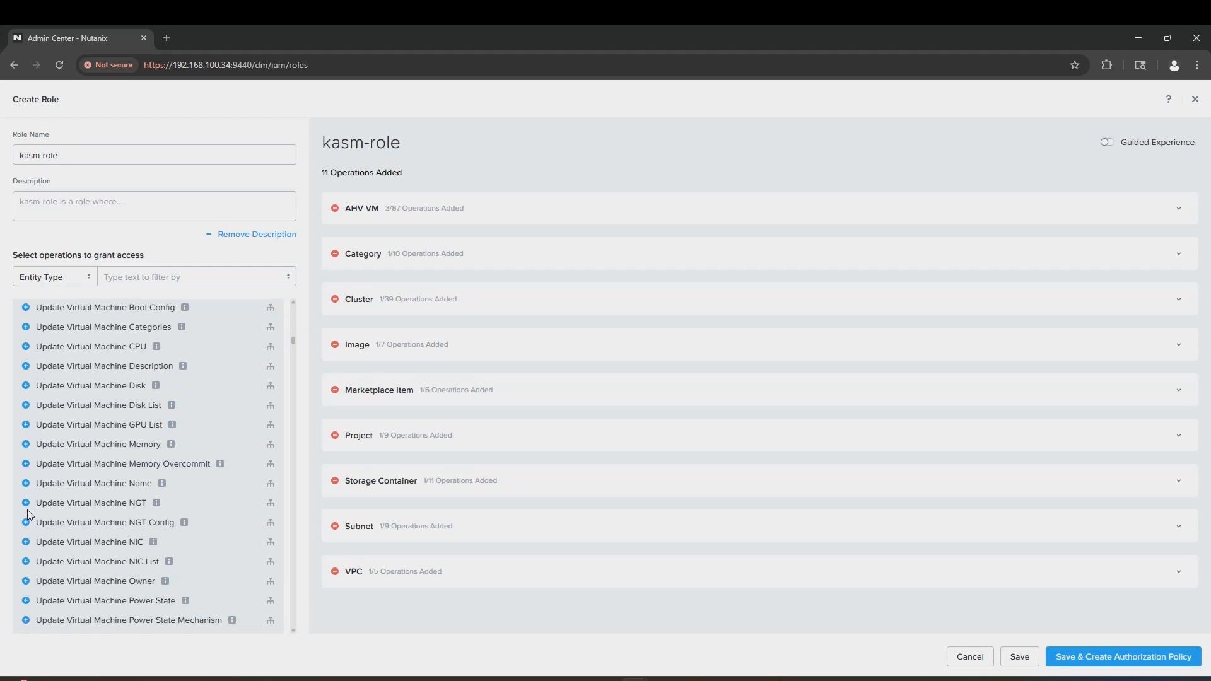
left_click(26, 326)
left_click(727, 599)
scroll(135, 518, "down", 2)
left_click(27, 495)
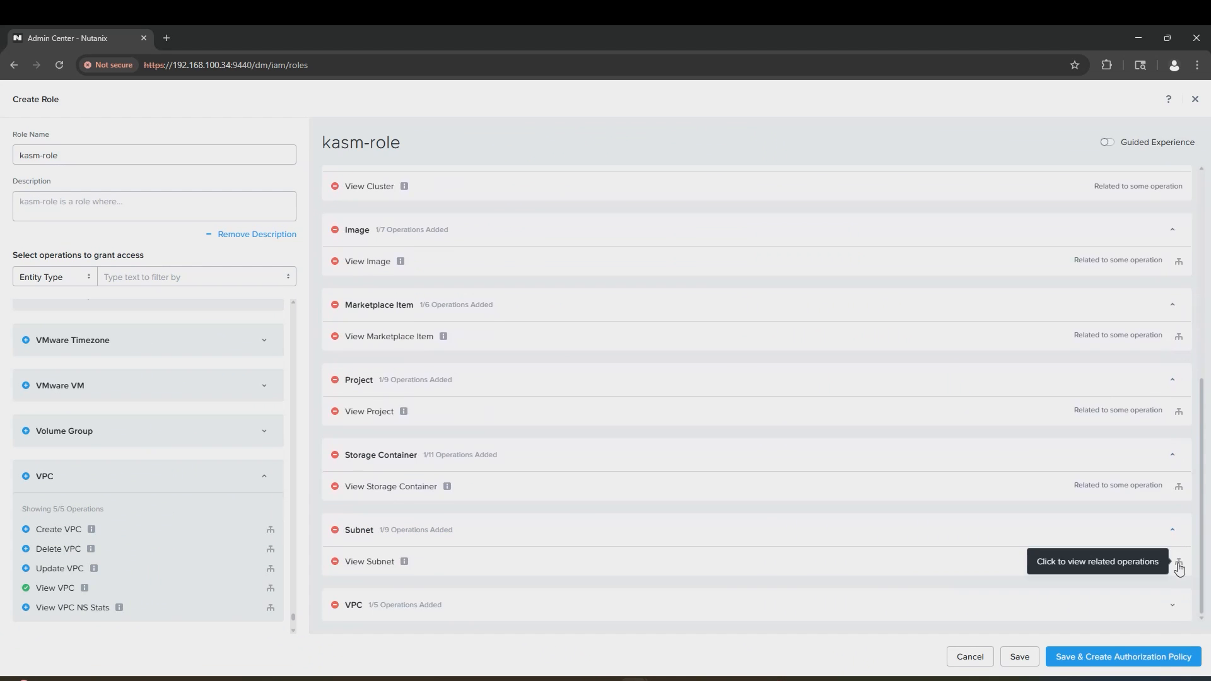
left_click(1172, 605)
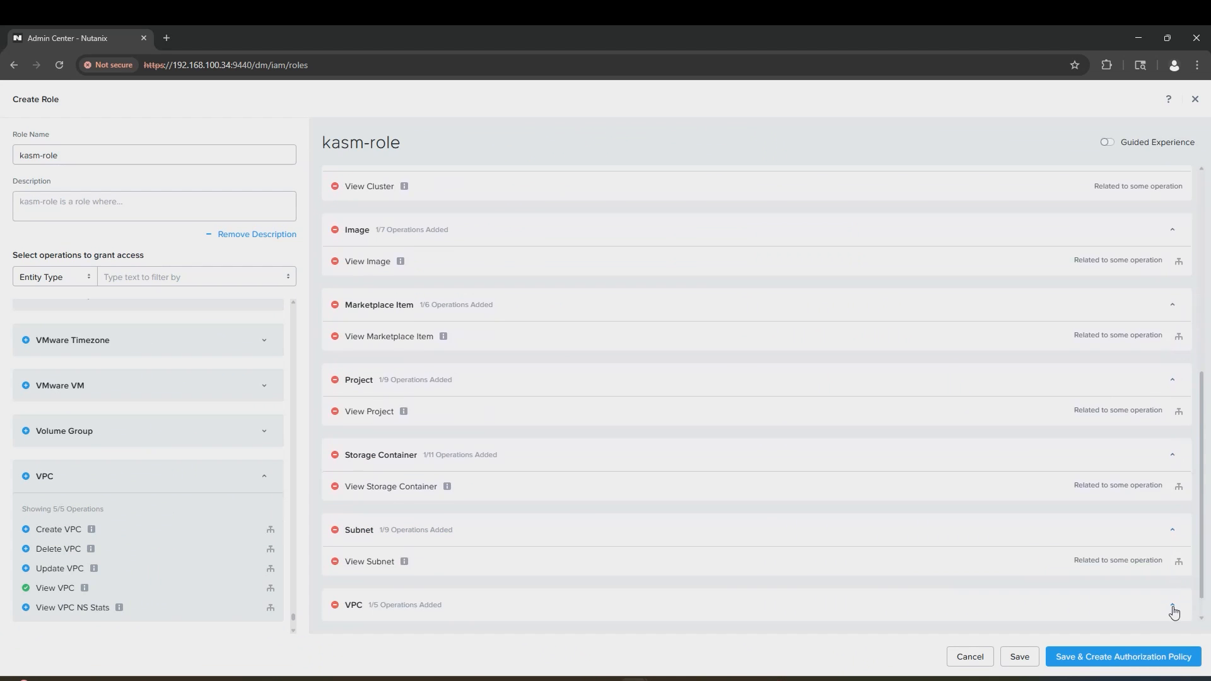
left_click(1099, 658)
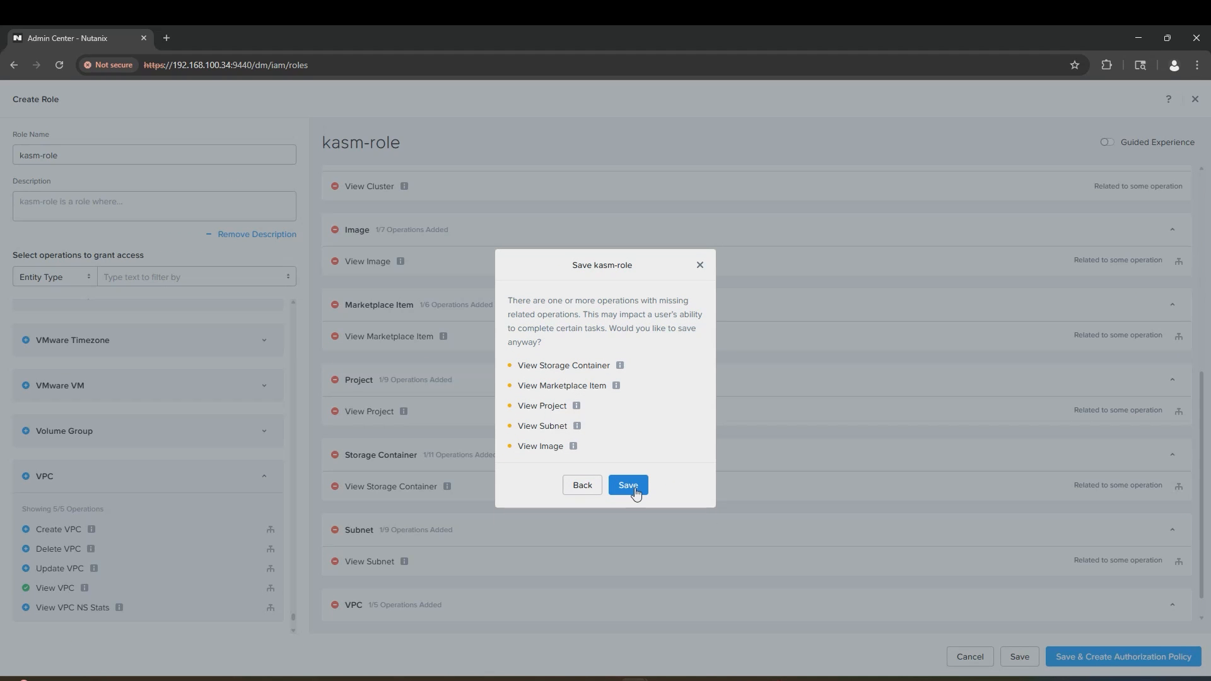
left_click(629, 486)
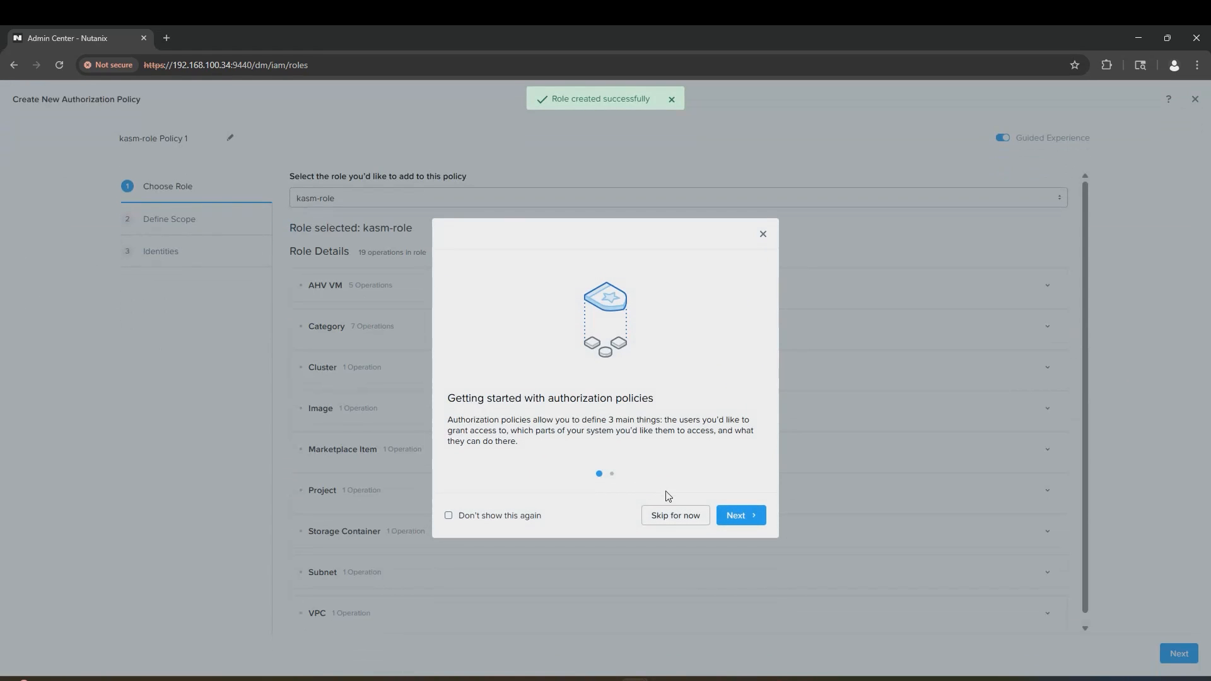
Step: Skip the authorization policy and exit the policy wizard without creating one
left_click(676, 518)
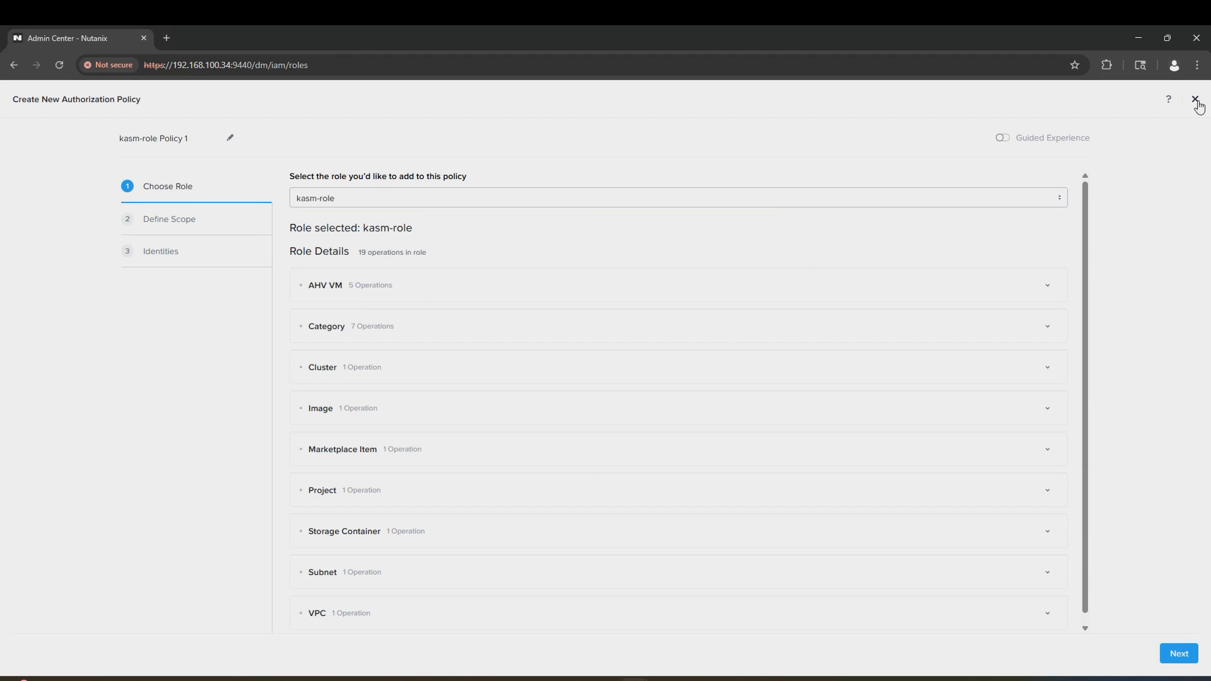
left_click(1196, 101)
left_click(626, 421)
Step: Filter the Roles list by Name: kasm-role
left_click(277, 210)
left_click(201, 230)
type("kasm-role")
key("Return")
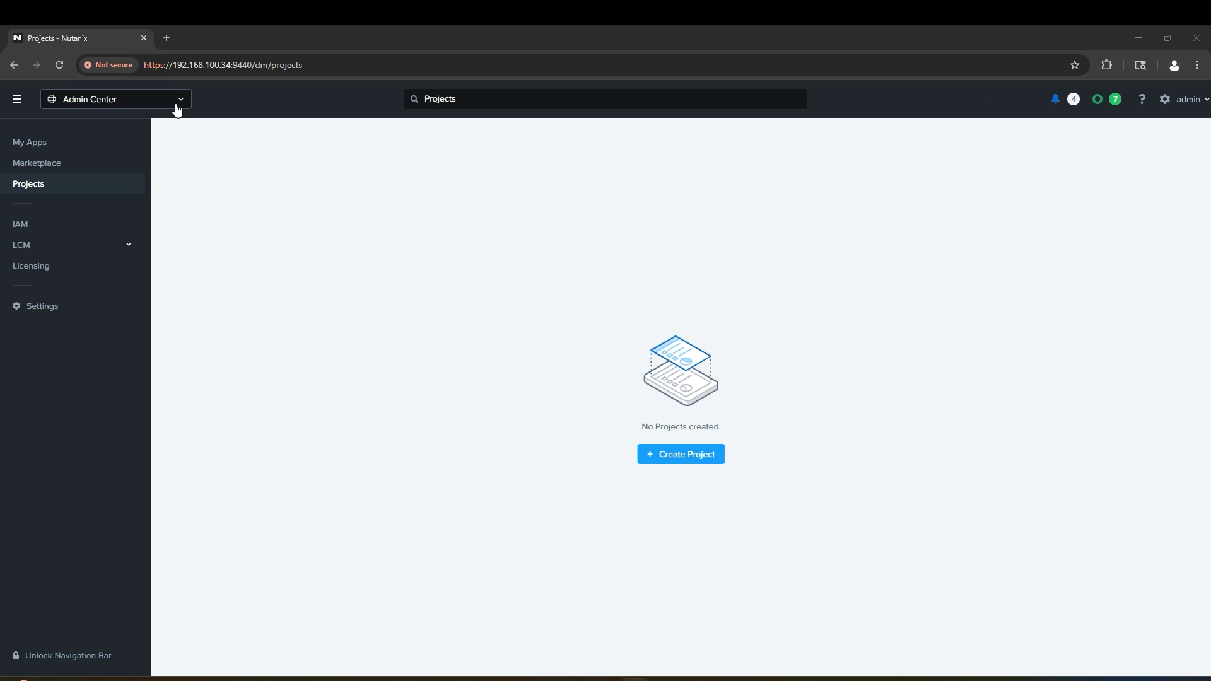
Step: Begin adding an Active Directory/OpenLDAP identity provider under IAM IdP Configuration
left_click(179, 100)
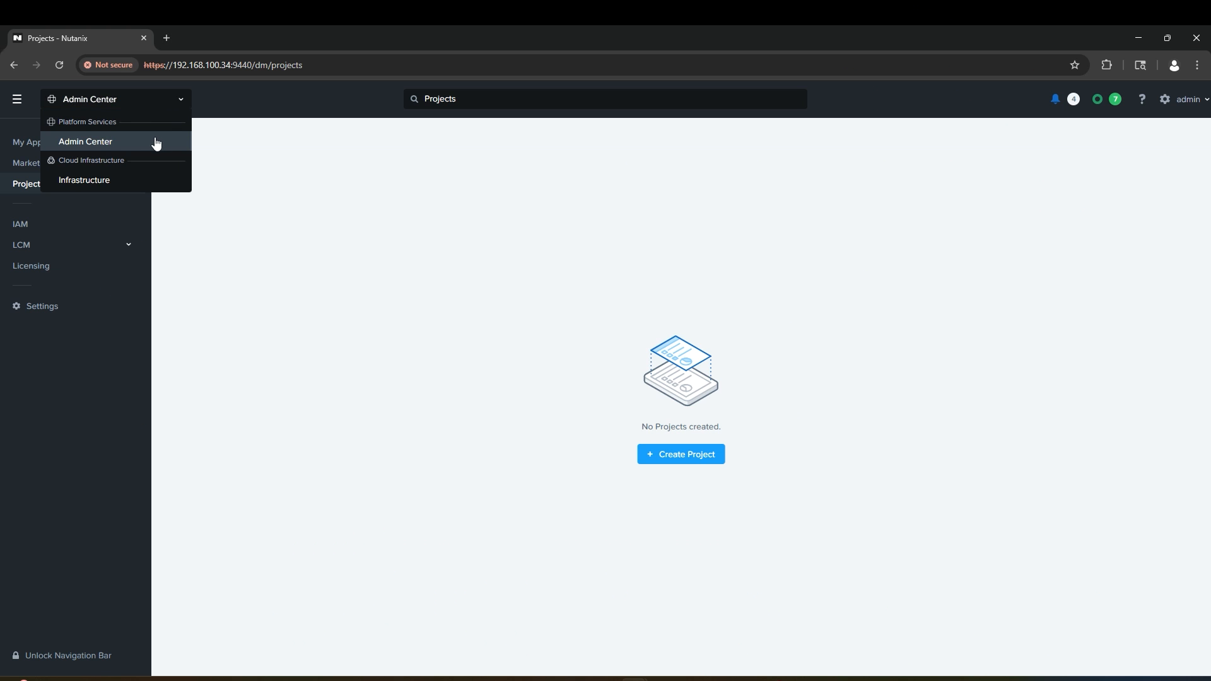
left_click(249, 95)
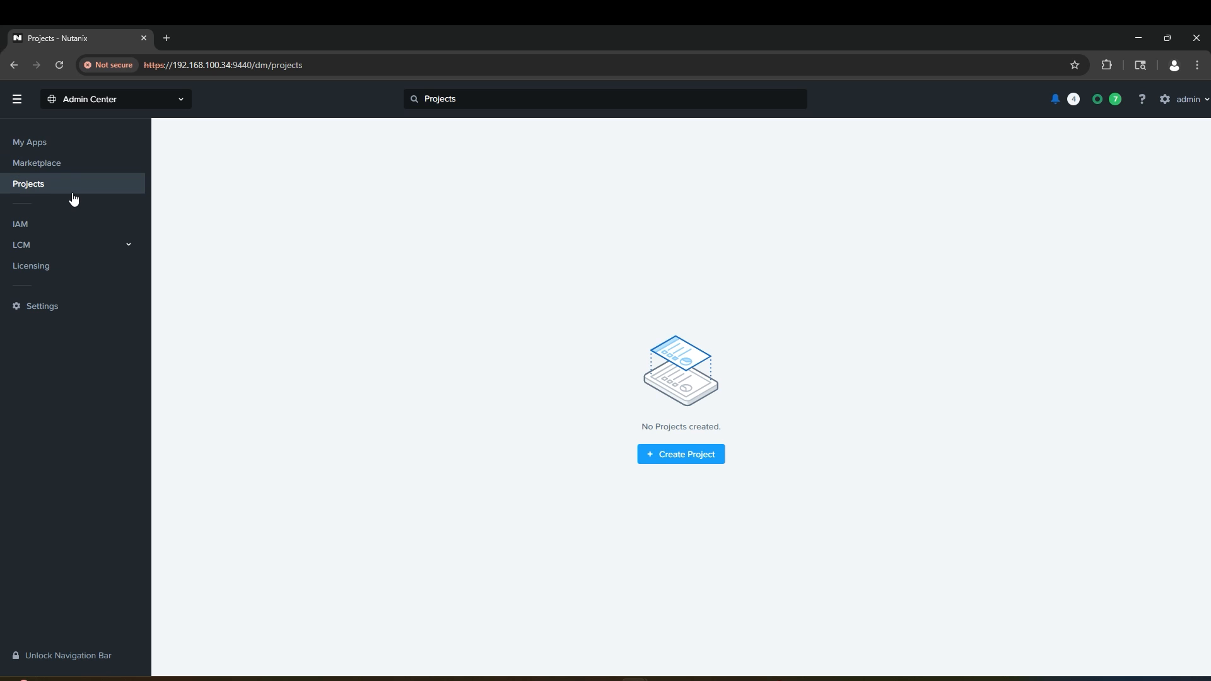
left_click(70, 225)
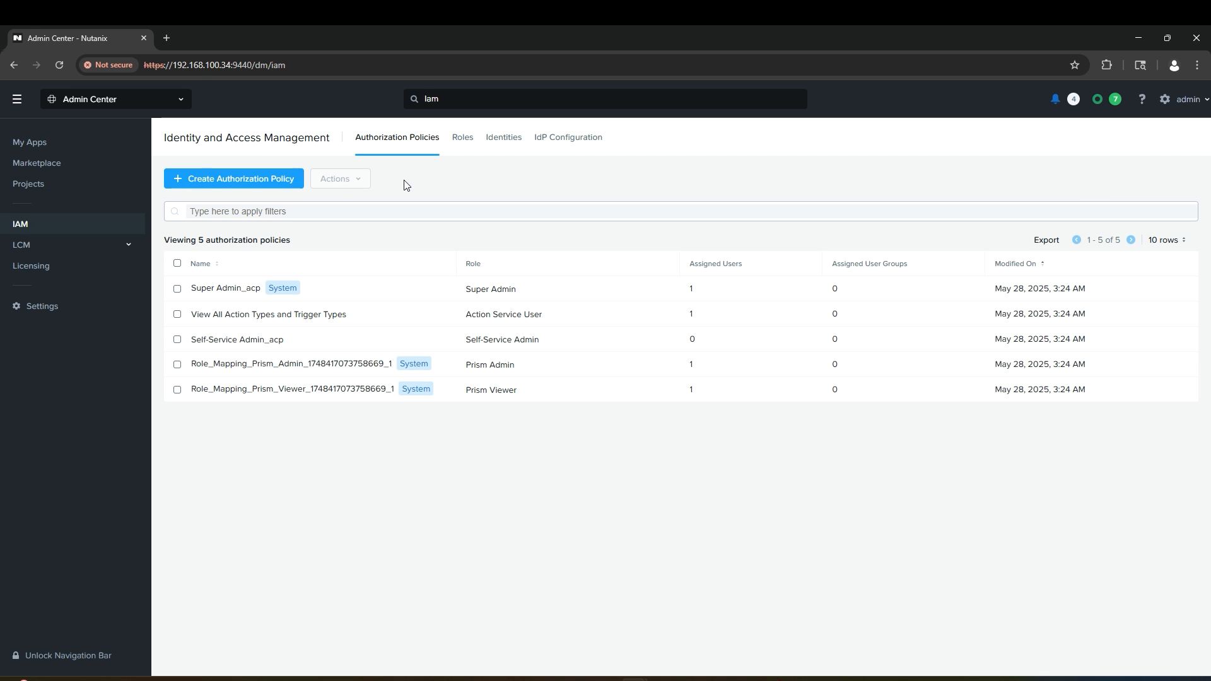
left_click(568, 139)
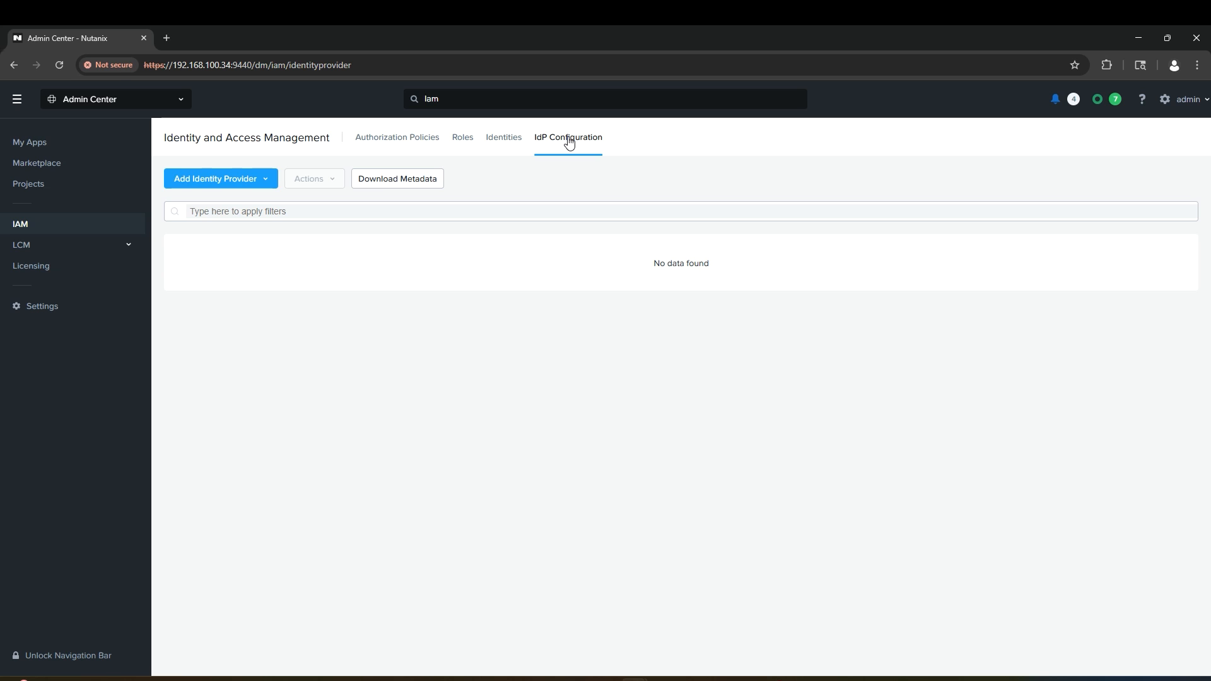
left_click(184, 183)
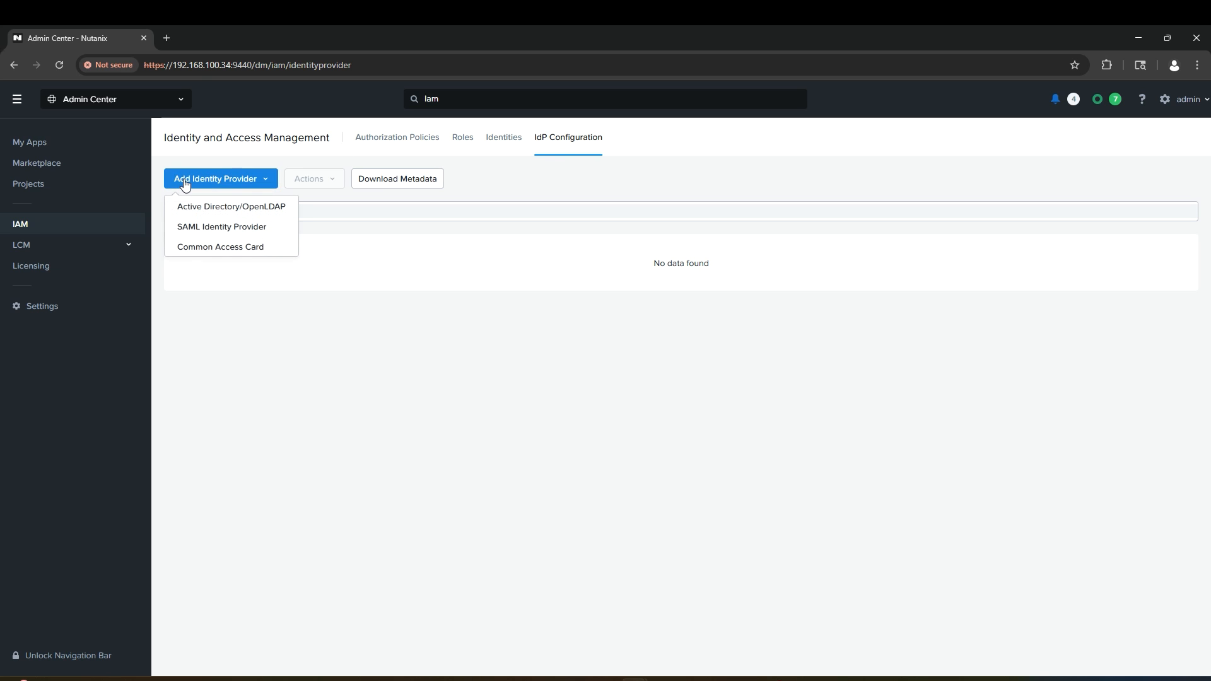
left_click(220, 208)
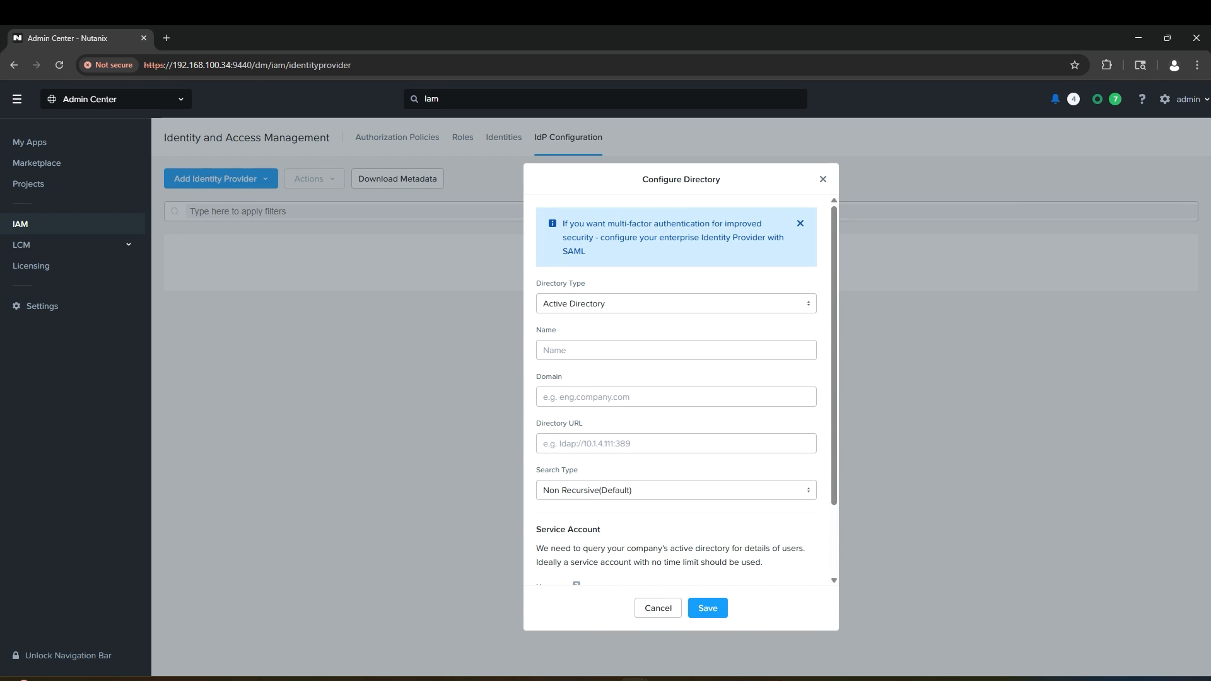
Step: Configure directory Kasm Lab for kasmtest.local at ldaps://192.168.100.6:636 with the service account, and save
left_click(627, 359)
type("Kasm Lab")
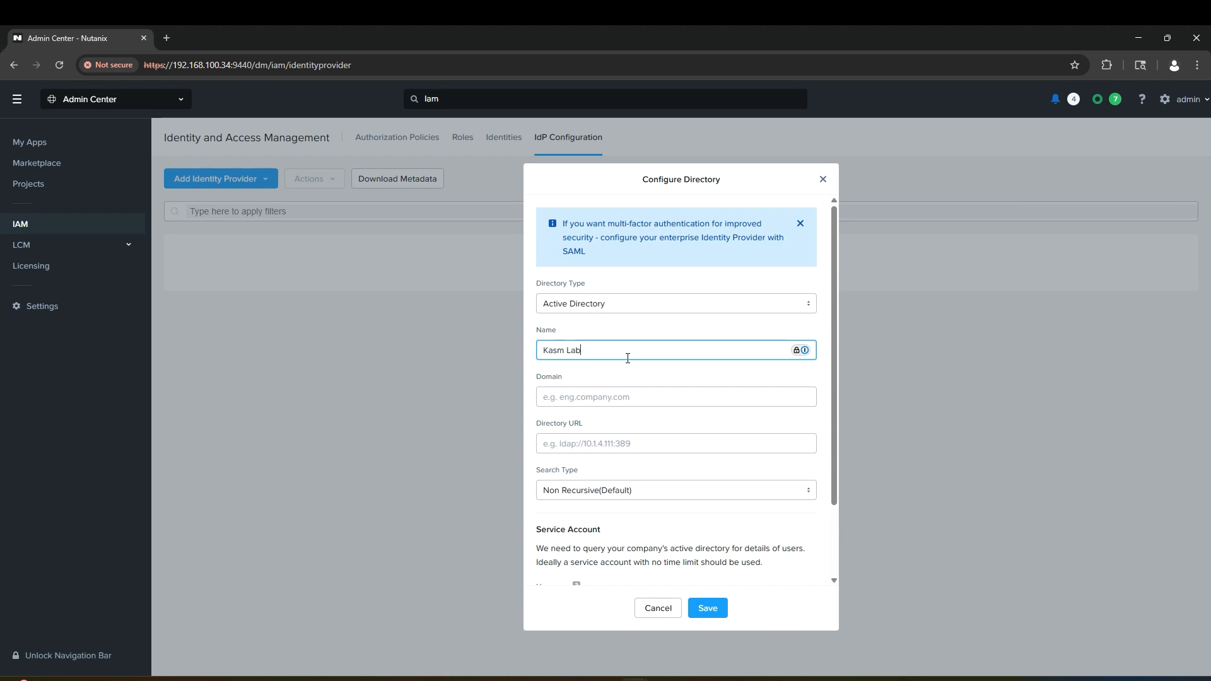
key("Tab")
type("kasmtest.local")
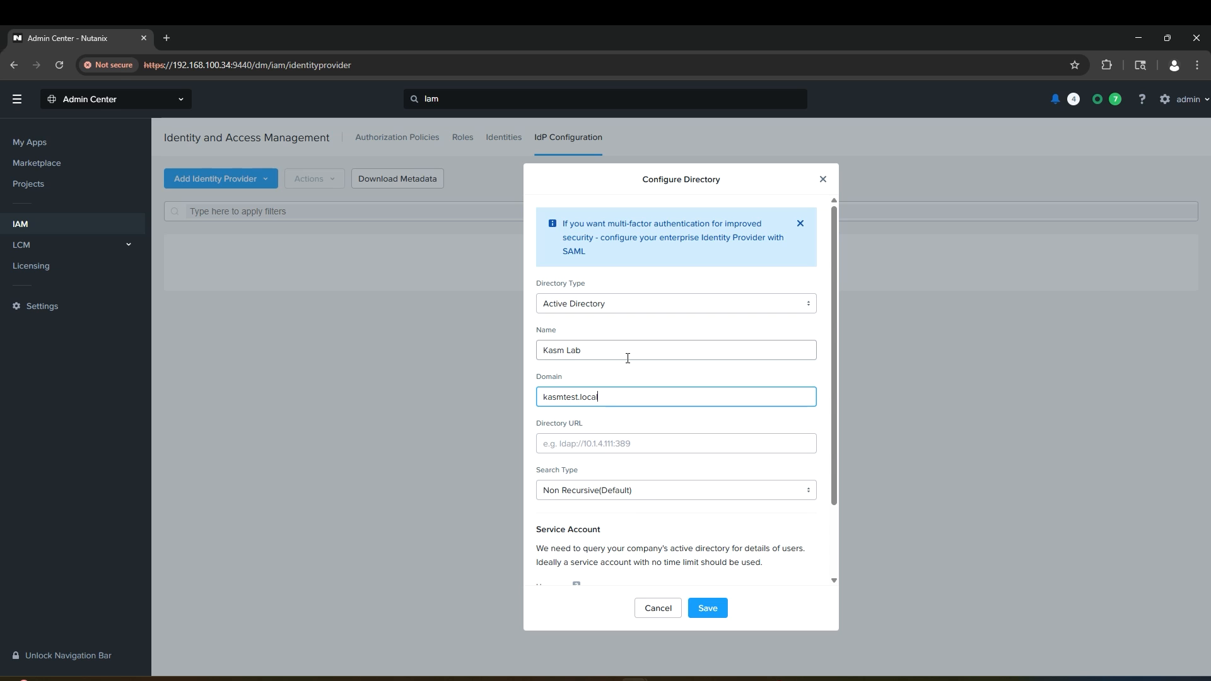
key("Tab")
type("ldaps://192.168.100.6:636")
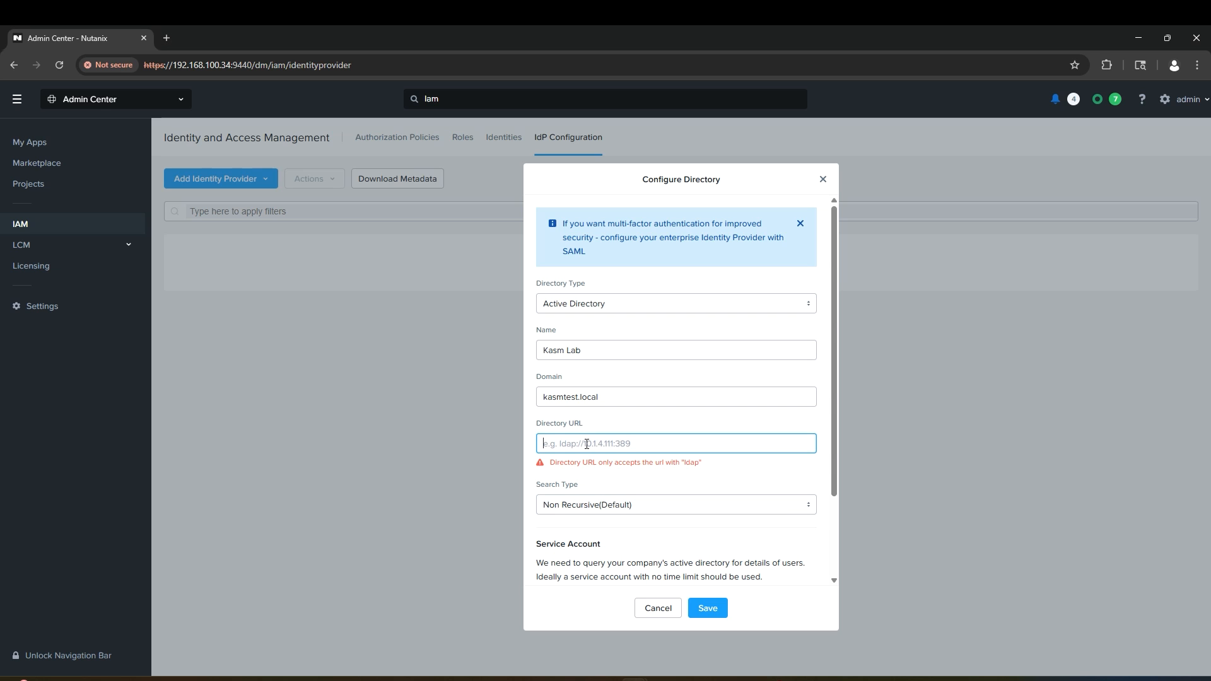
left_click_drag(571, 444, 620, 445)
left_click(664, 443)
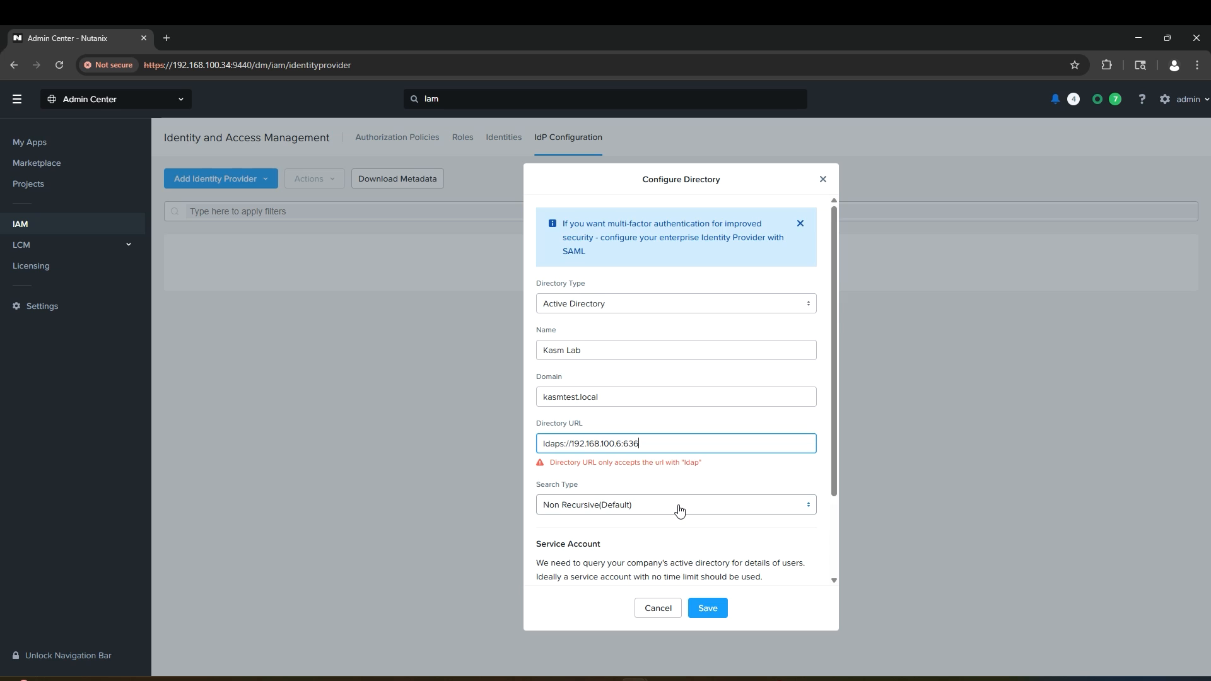
scroll(679, 510, "down", 2)
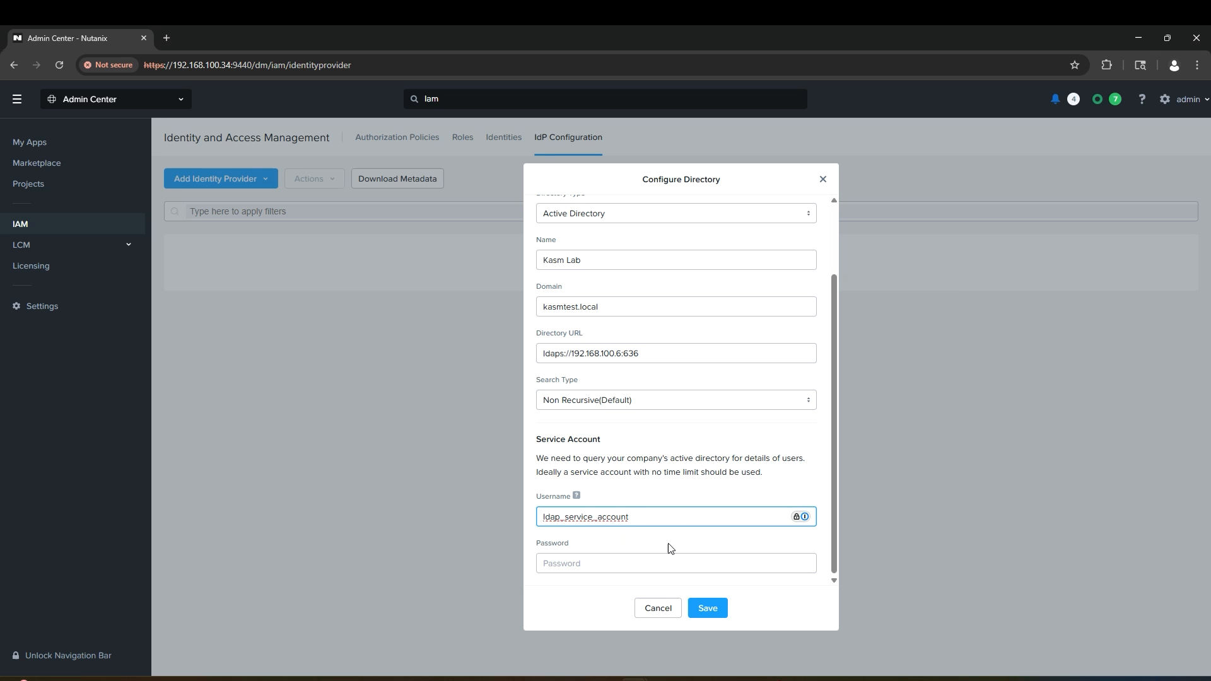
left_click(572, 563)
left_click(707, 608)
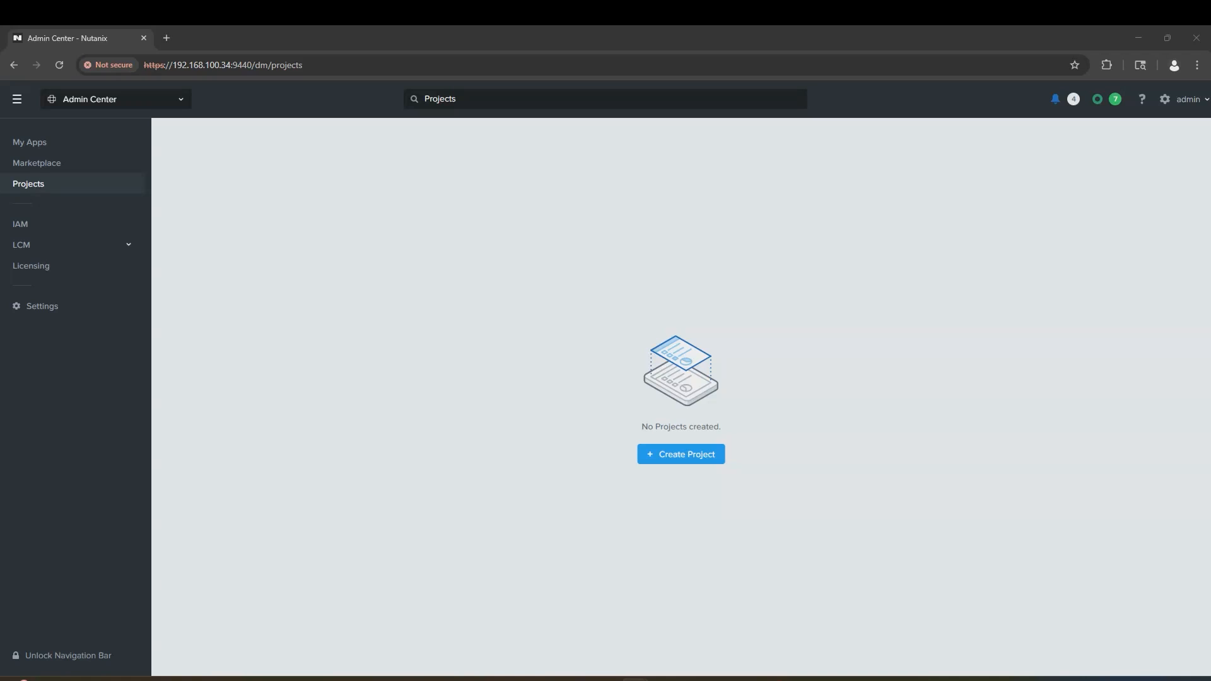
Step: Create project kasm-autoscale, then view its Users & Groups tab
left_click(194, 469)
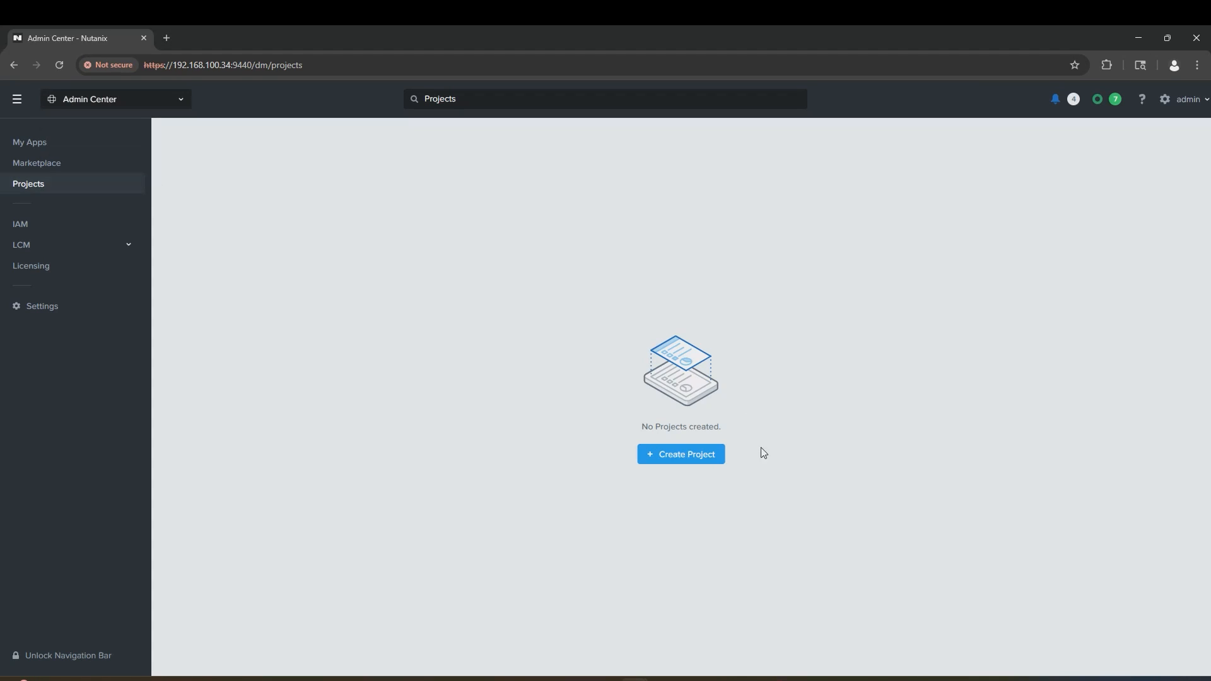
left_click(694, 459)
left_click(562, 280)
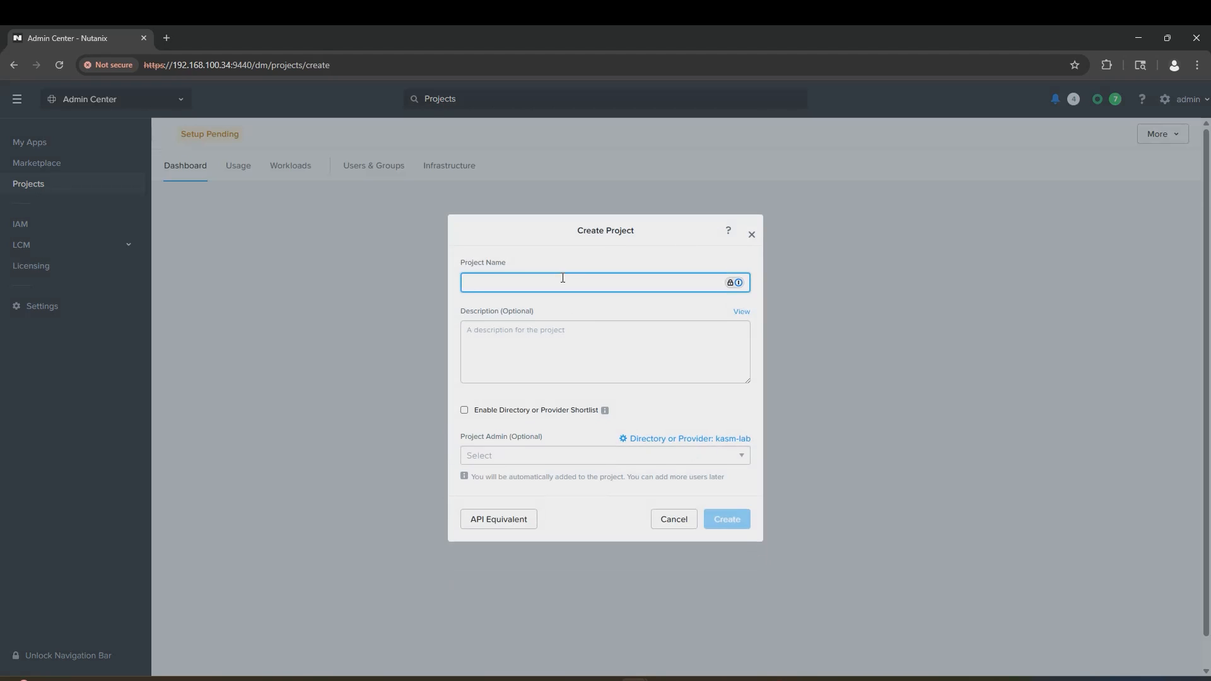
type("kasm-autoscale")
left_click(747, 518)
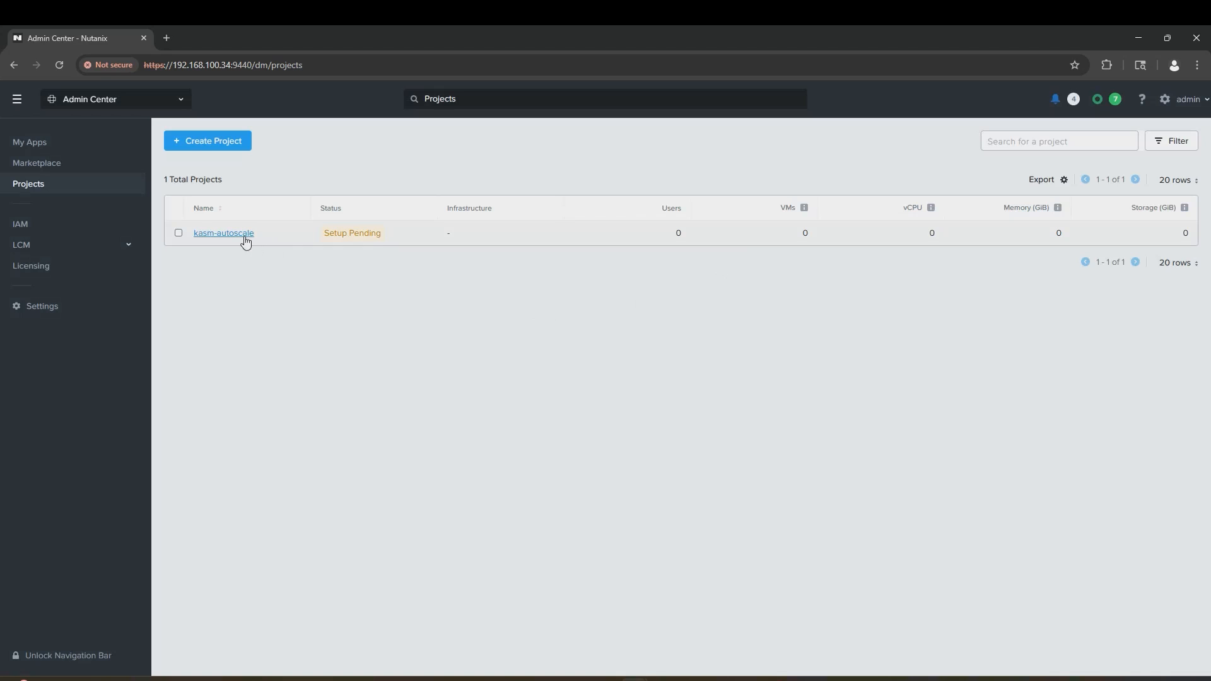
left_click(238, 234)
left_click(371, 165)
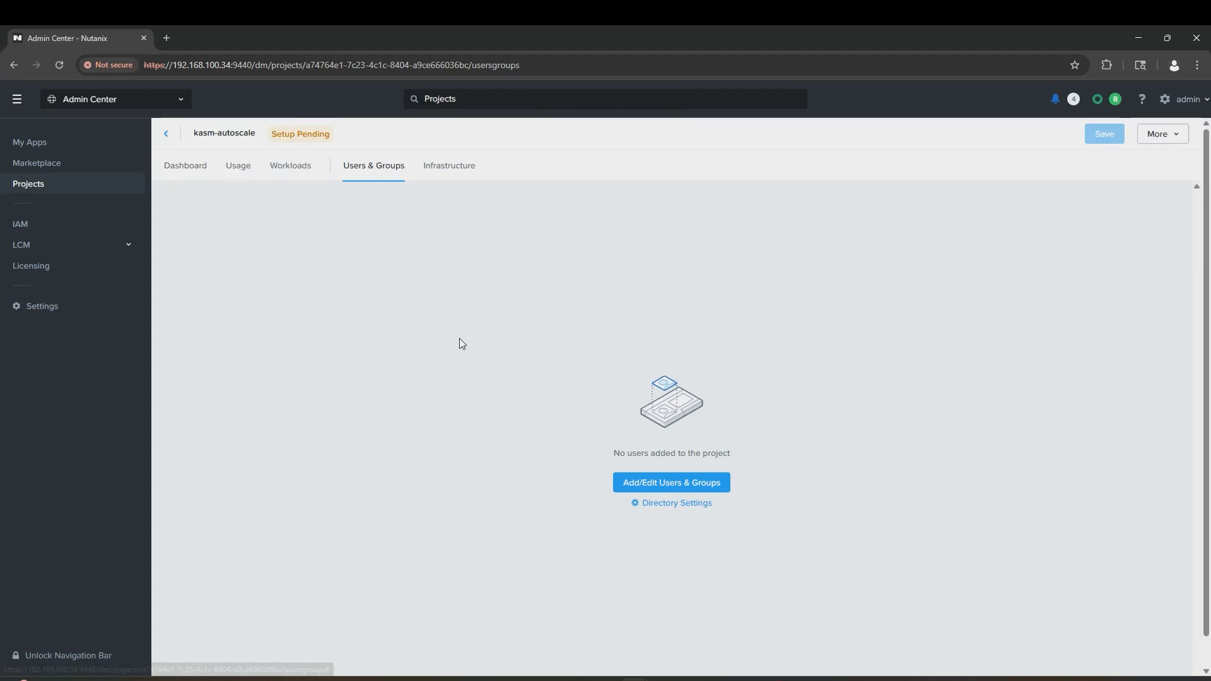
Step: Add the admin directory user to the project as Project Admin
left_click(627, 482)
left_click(411, 337)
left_click(475, 385)
type("nut")
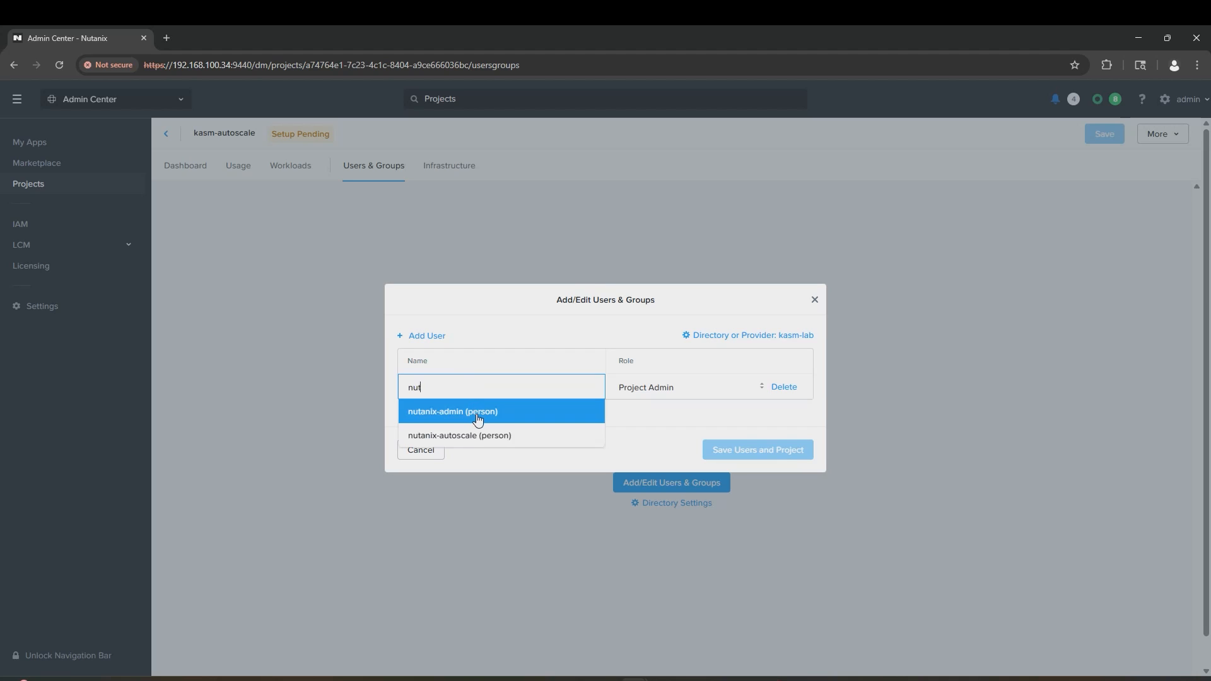
left_click(477, 413)
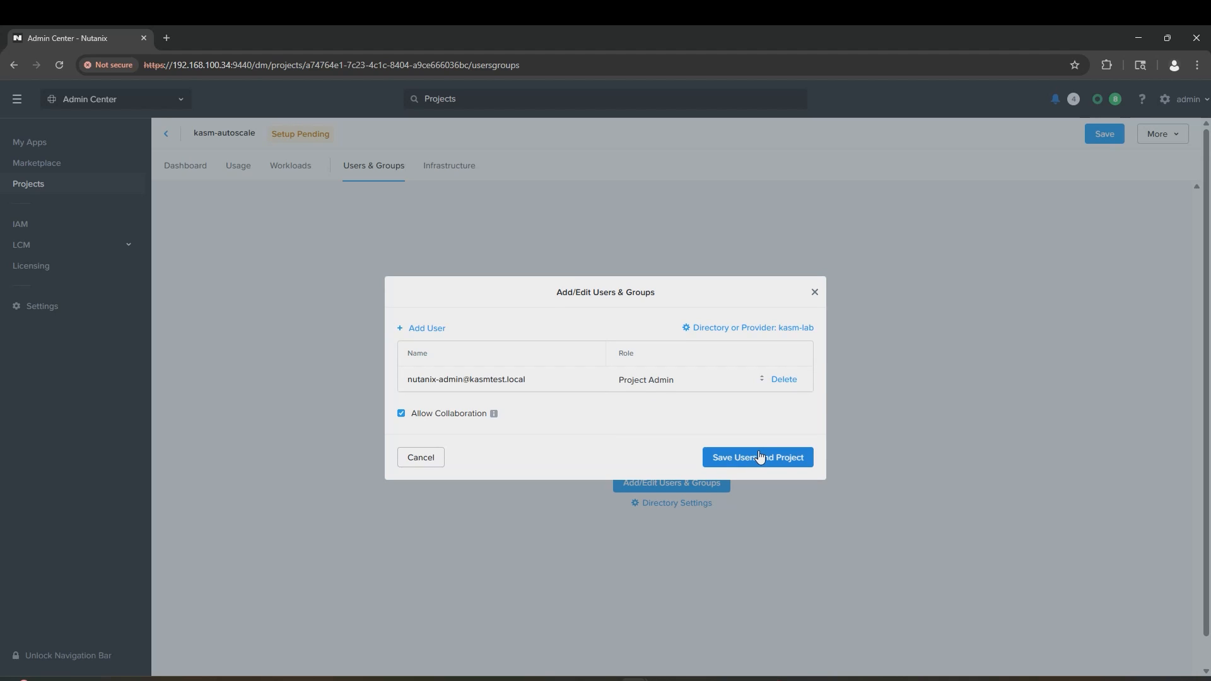
Step: Add the autoscale directory user with kasm-role and save the users and project
left_click(429, 328)
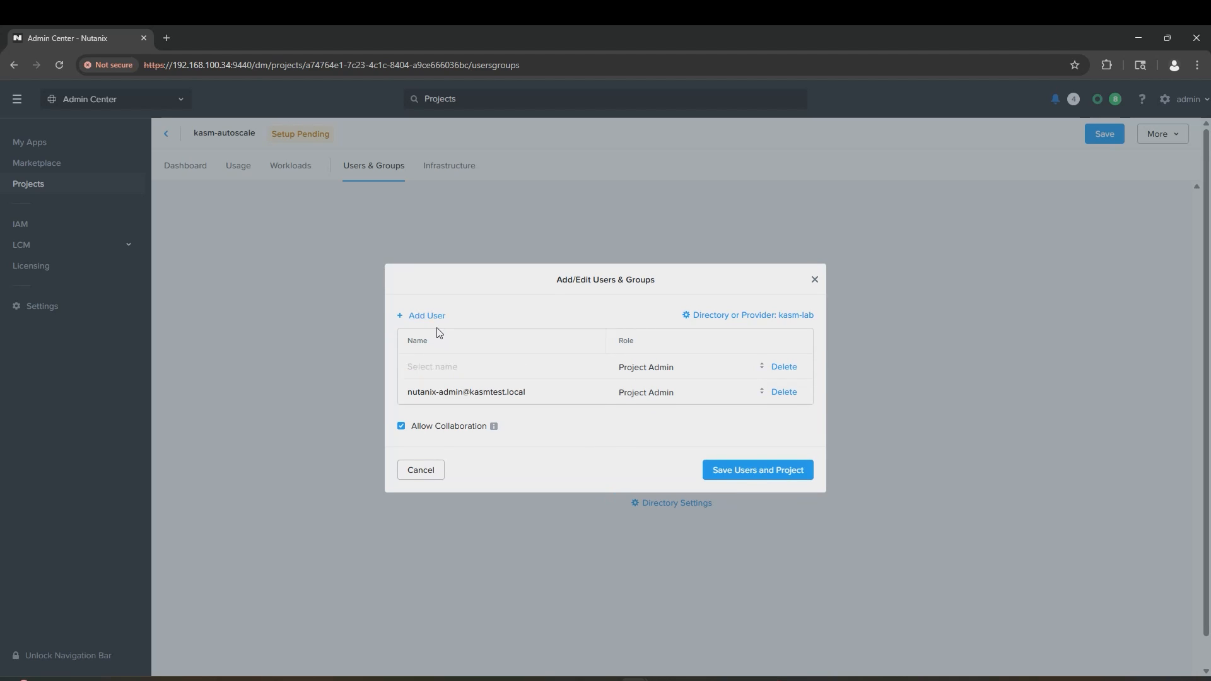
left_click(671, 370)
type("ka")
key("BackSpace")
type("a")
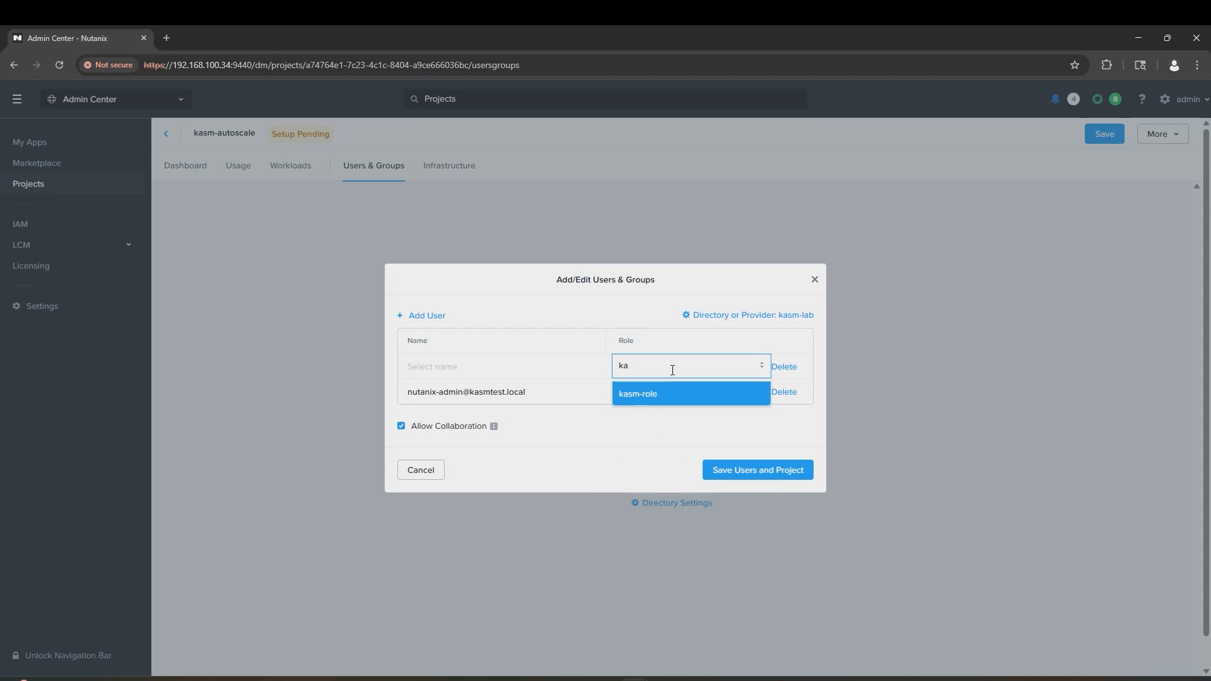
key("Return")
left_click(548, 366)
type("nutan")
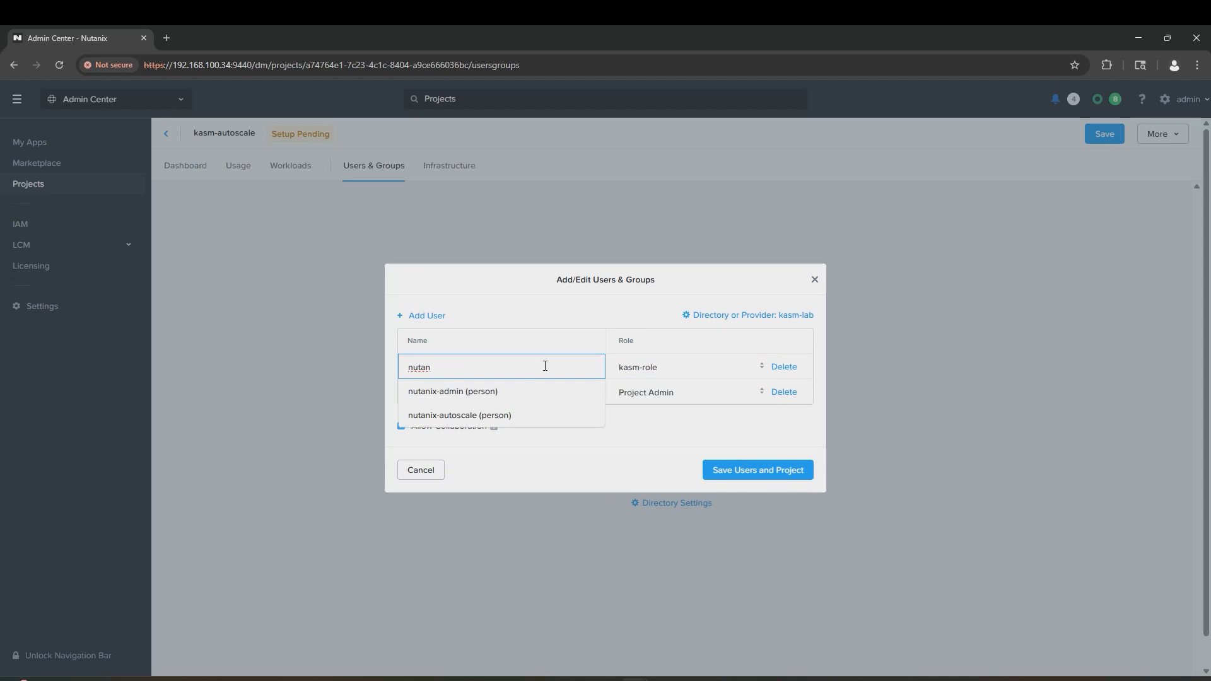
left_click(505, 416)
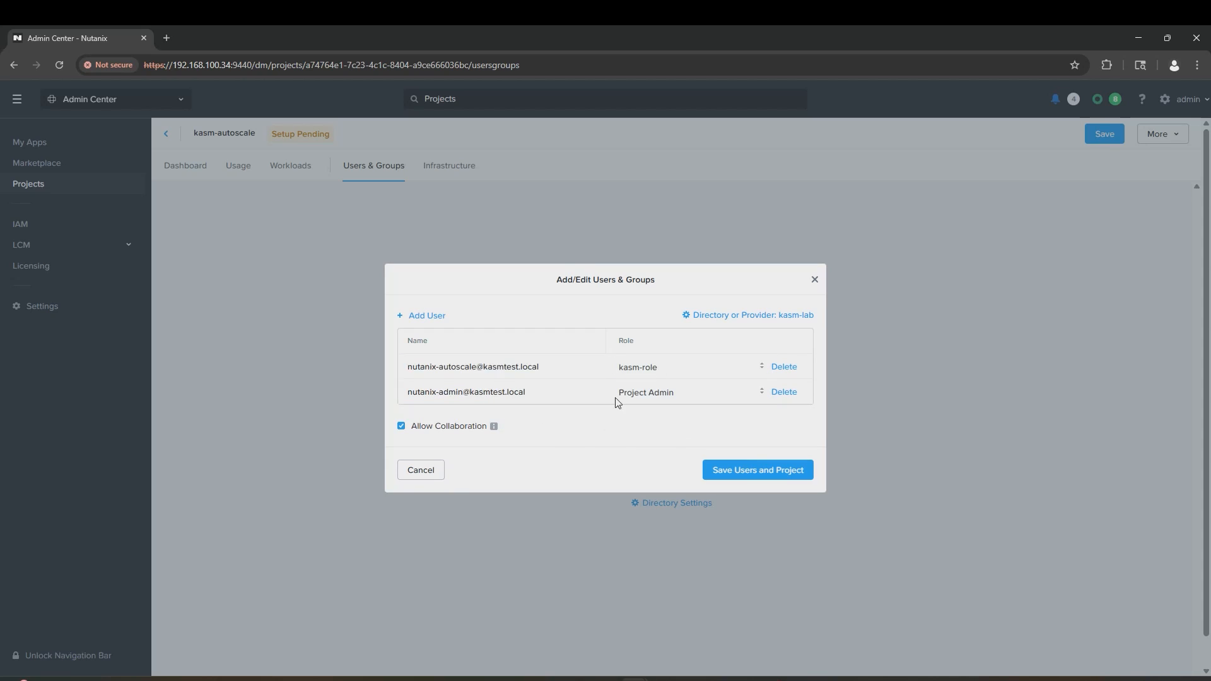
left_click(755, 470)
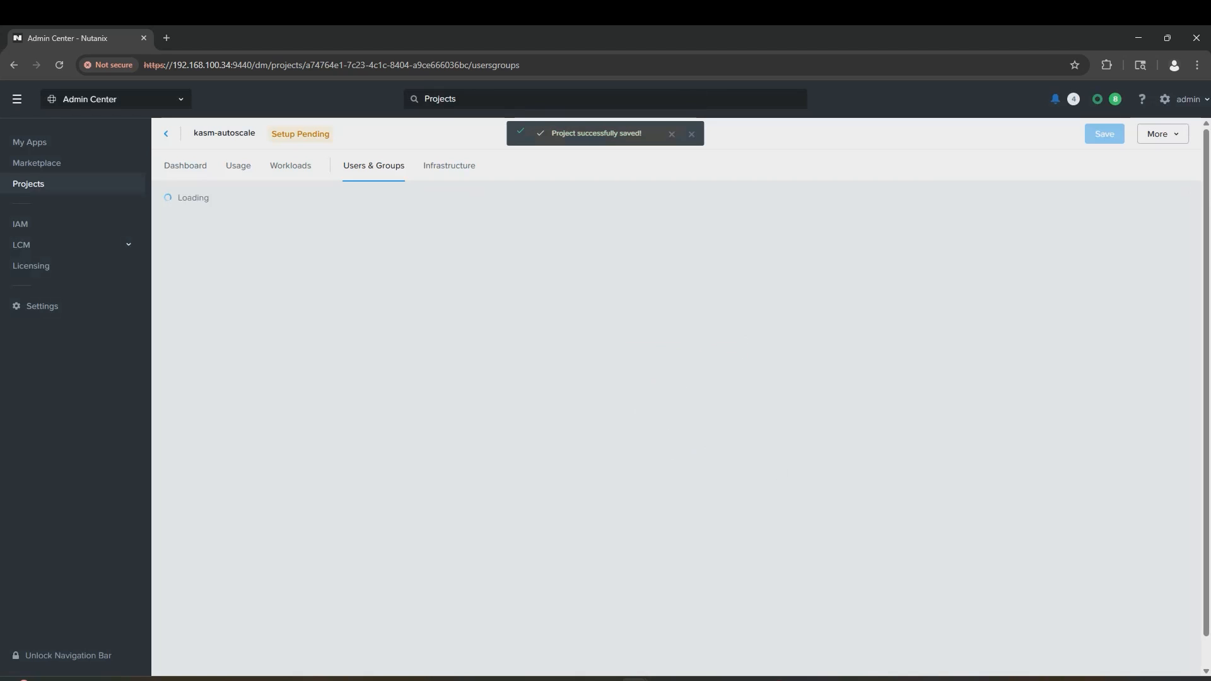
Step: Add the NTNX_LOCAL_AZ availability zone to the project's infrastructure
left_click(455, 174)
left_click(670, 521)
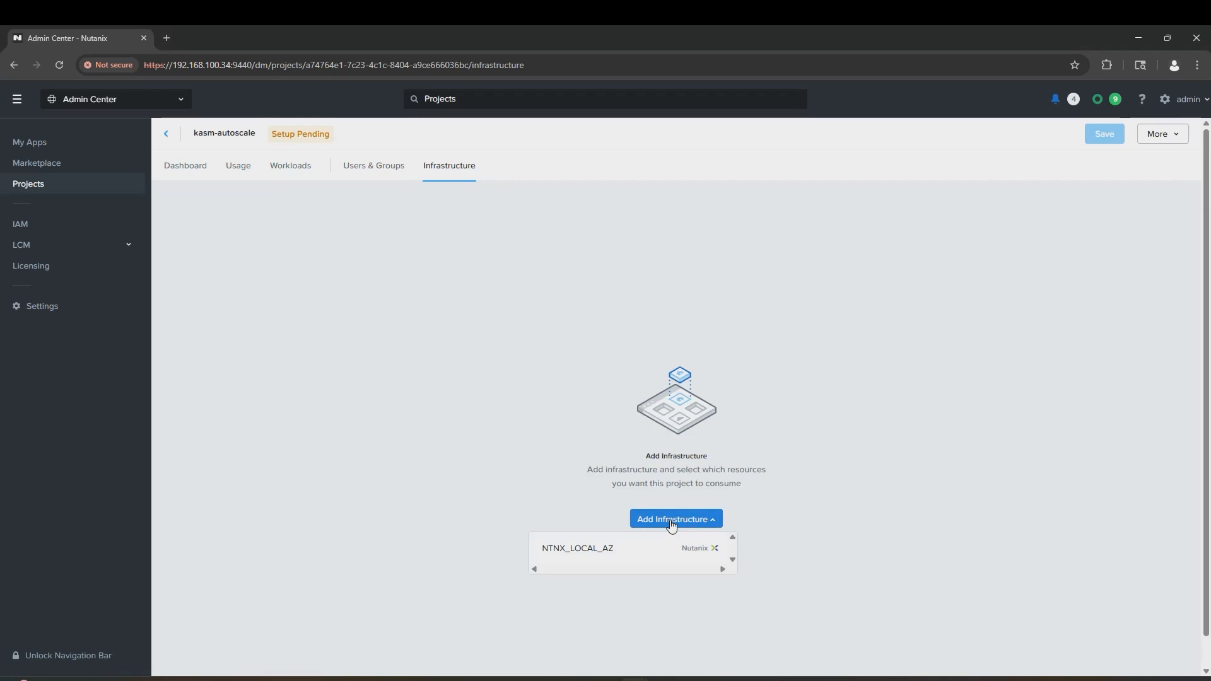
left_click(601, 548)
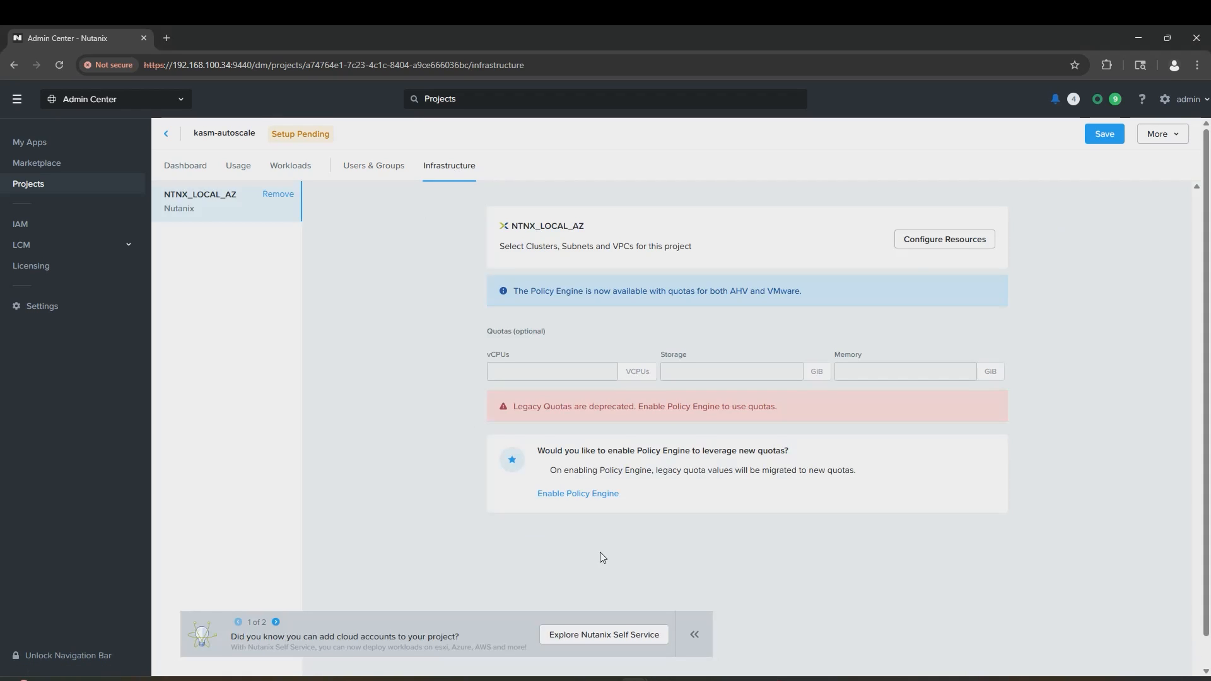
Step: Select kasm_cluster with default-subnet as project resources and save
left_click(920, 246)
left_click(870, 197)
left_click(865, 224)
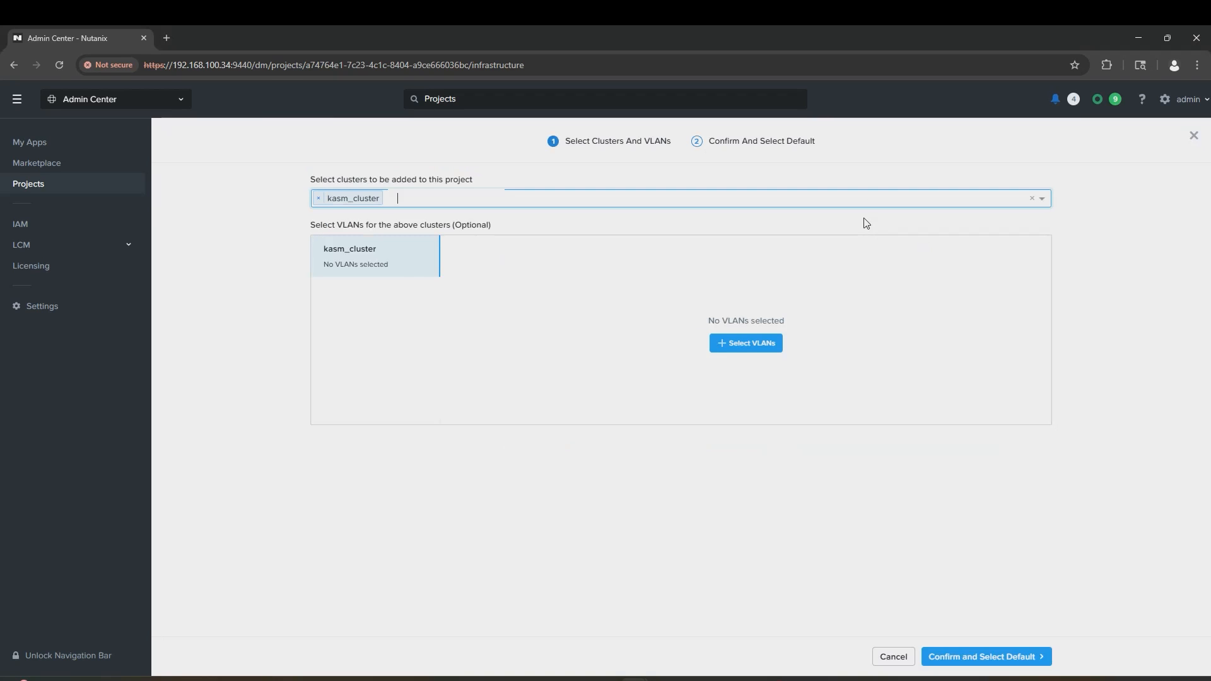
left_click(756, 341)
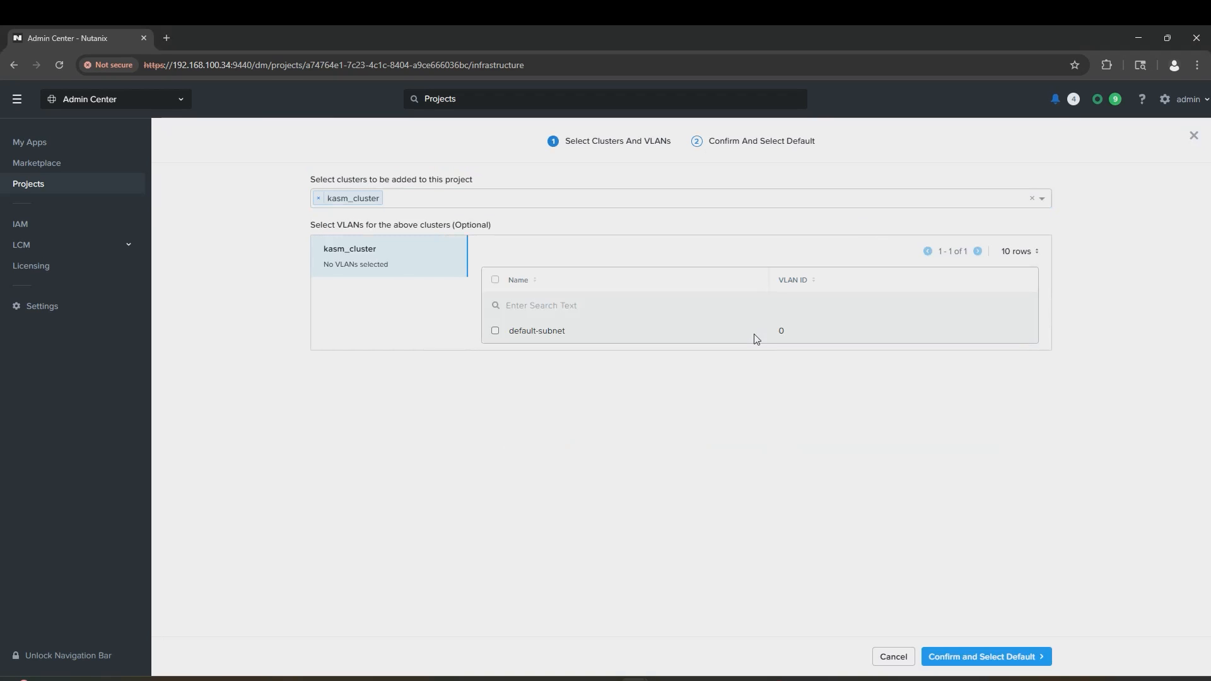
left_click(496, 332)
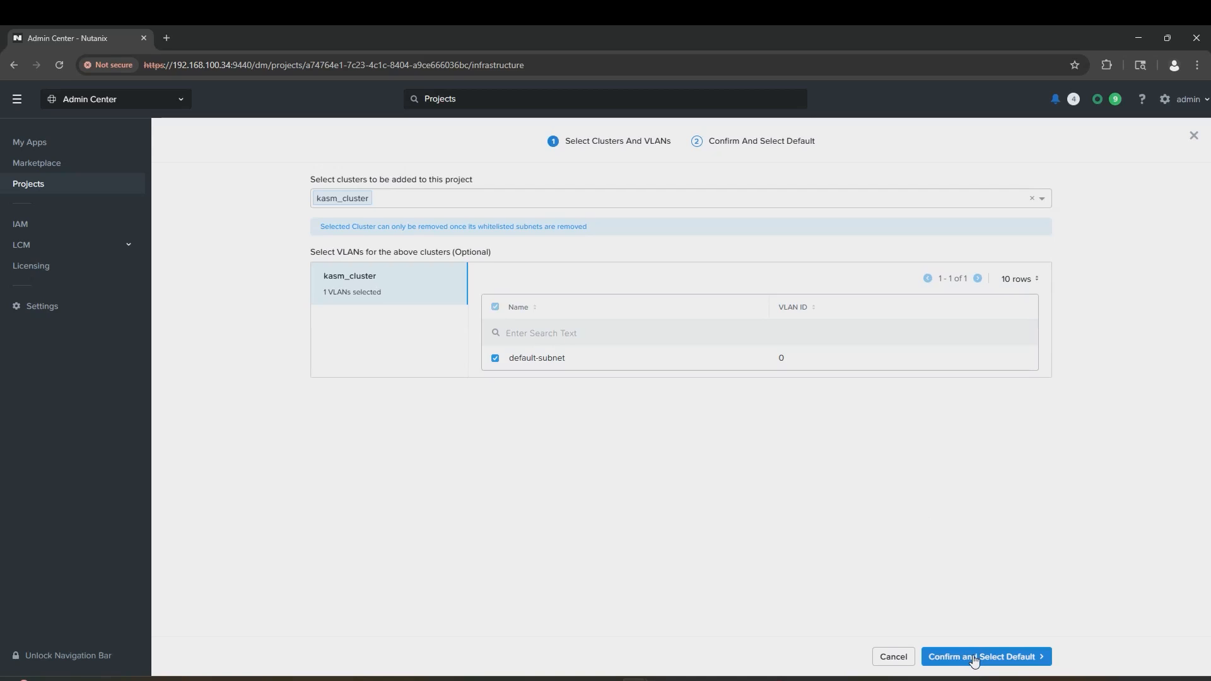
left_click(956, 657)
left_click(1028, 659)
left_click(1092, 133)
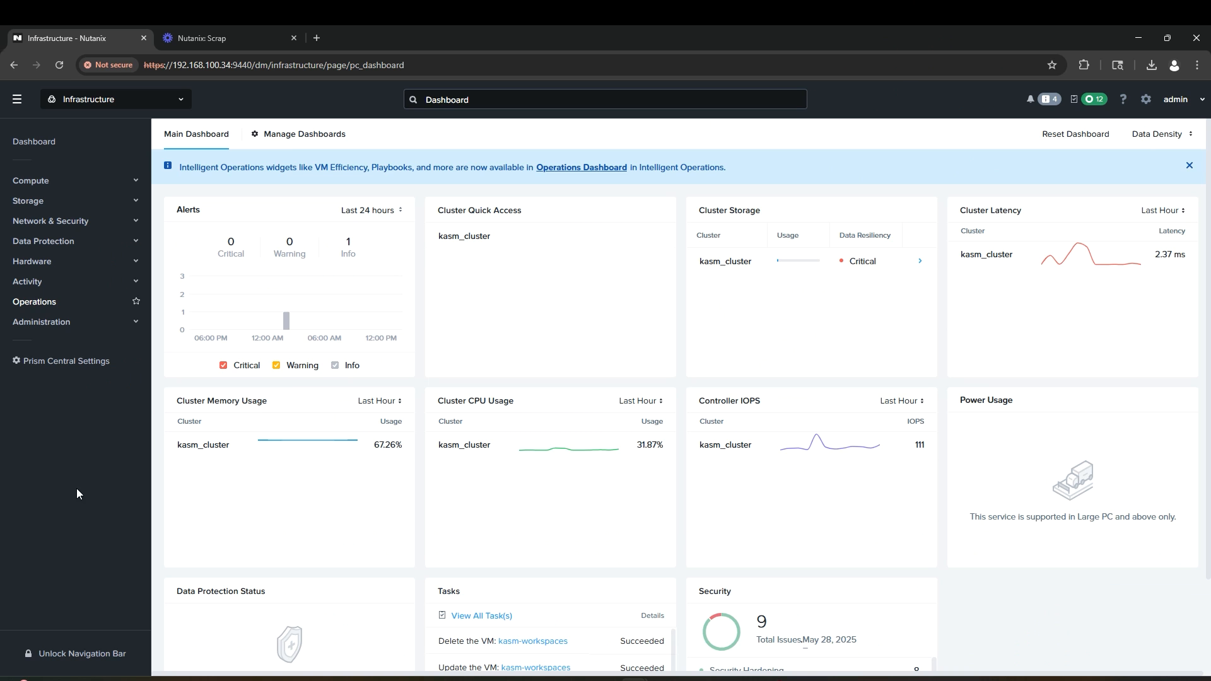
Step: Add ubuntu-24.04.2-live-server-amd64.iso from its pasted URL onto kasm_cluster and check recent tasks
left_click(126, 181)
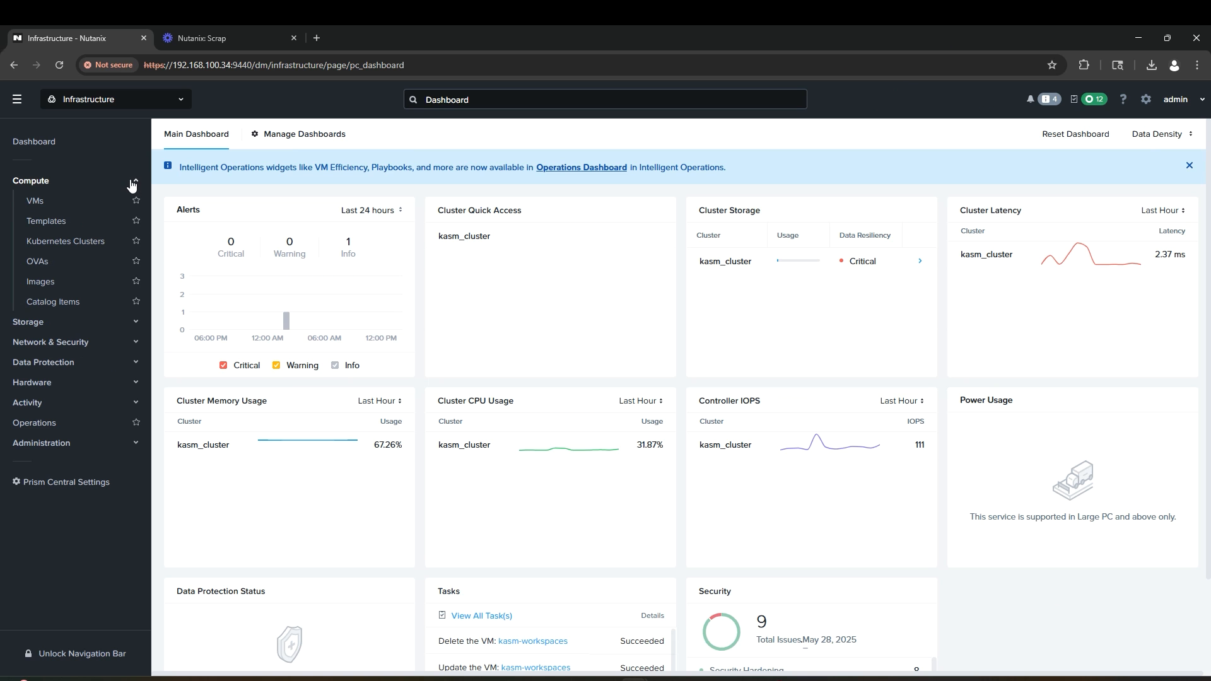
left_click(101, 281)
left_click(212, 172)
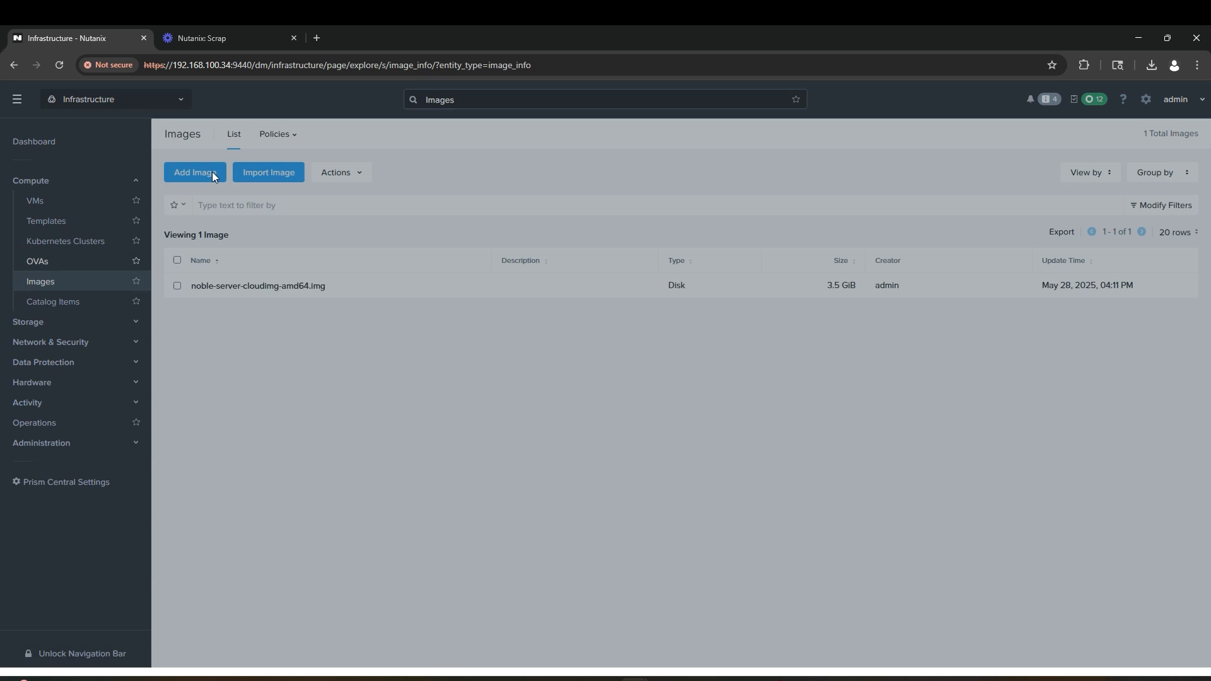
left_click(486, 210)
left_click(513, 271)
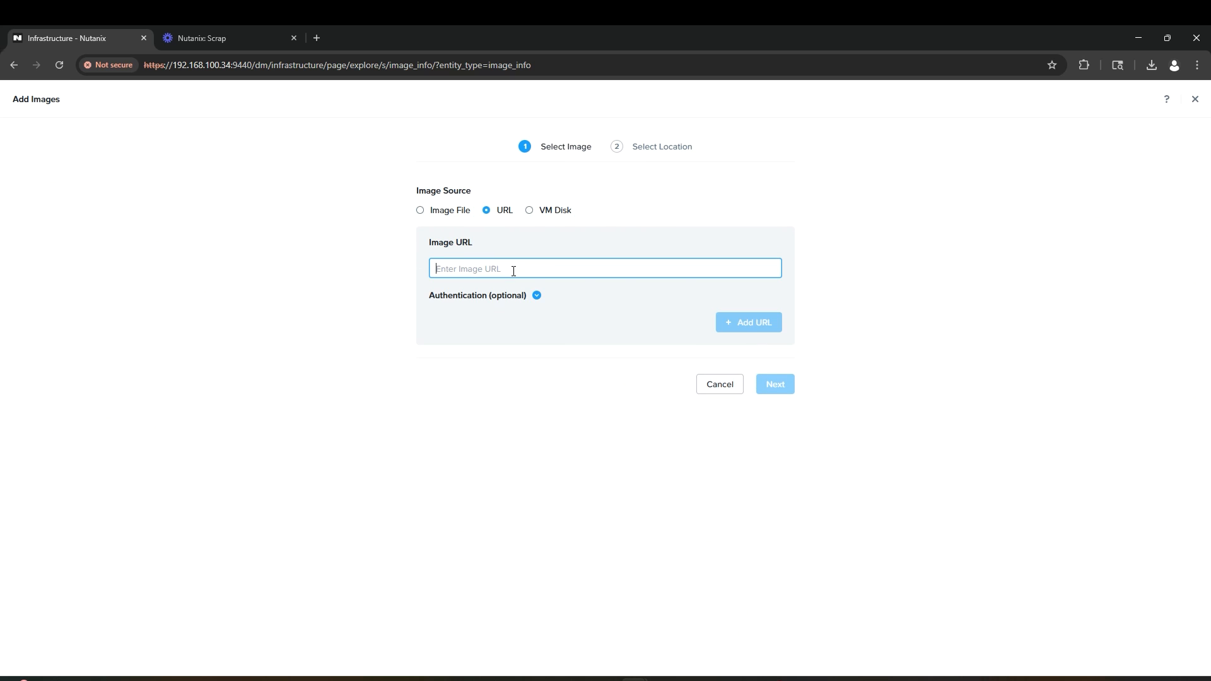
type("https://releases.ubuntu.com/24.04.2/ubuntu-24.04.2-live-server-amd64.iso")
left_click(747, 325)
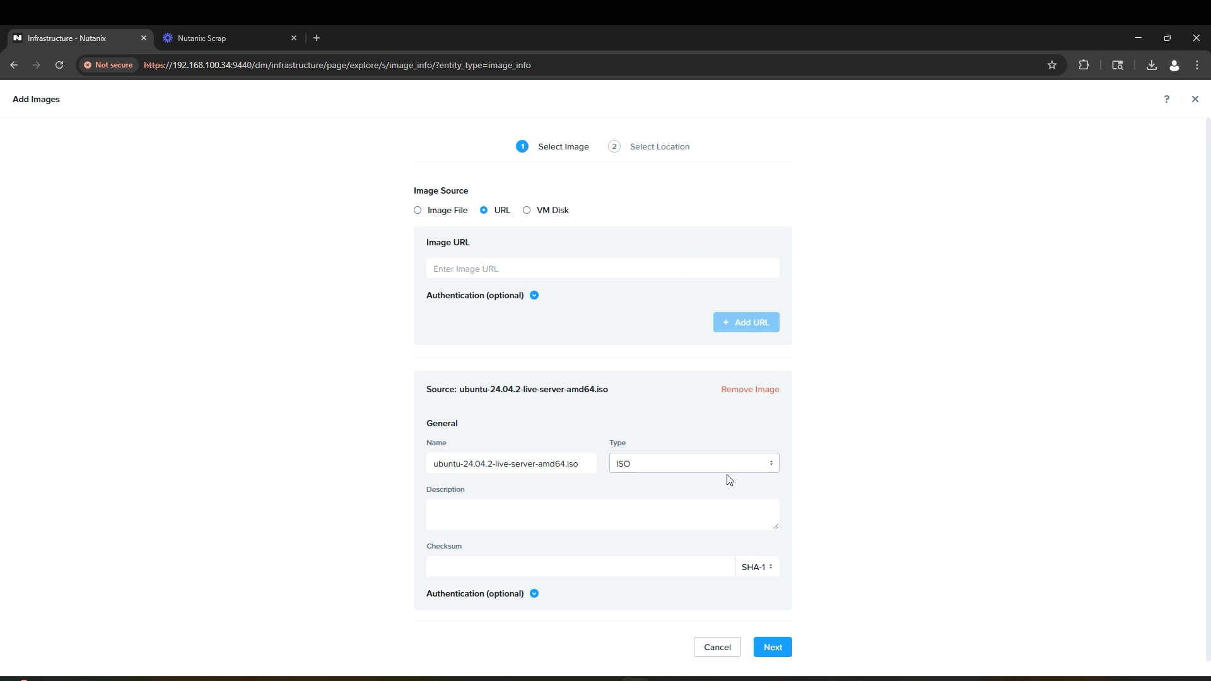
left_click(774, 648)
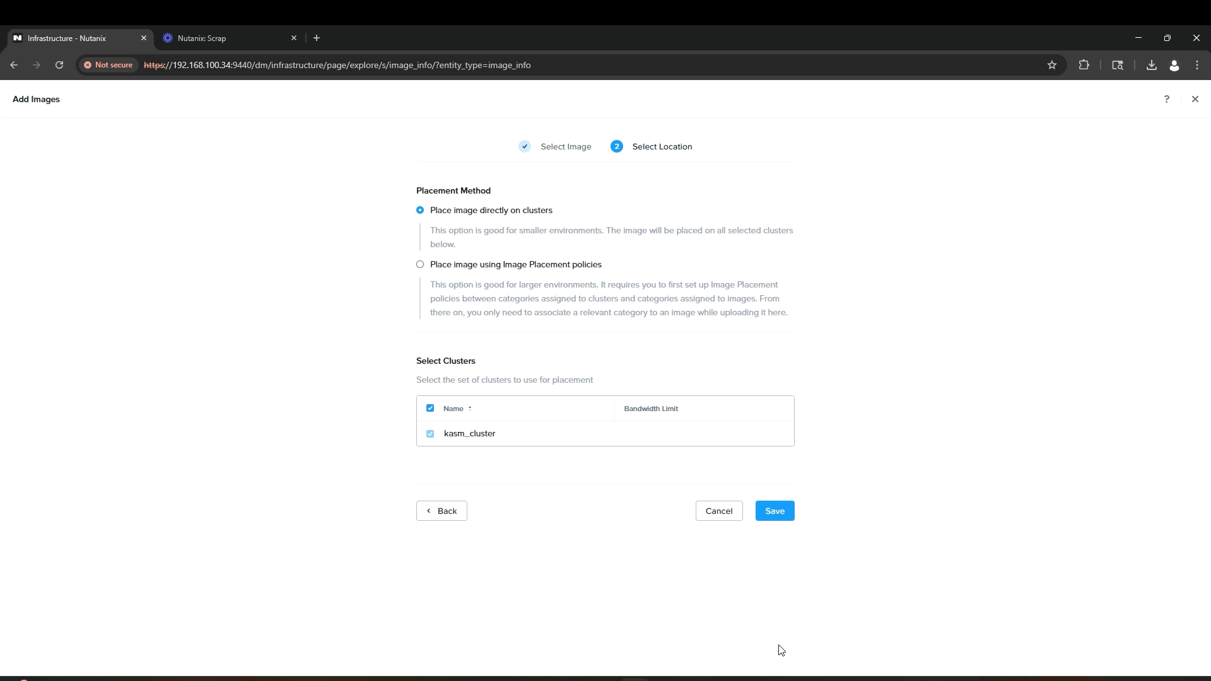
left_click(776, 510)
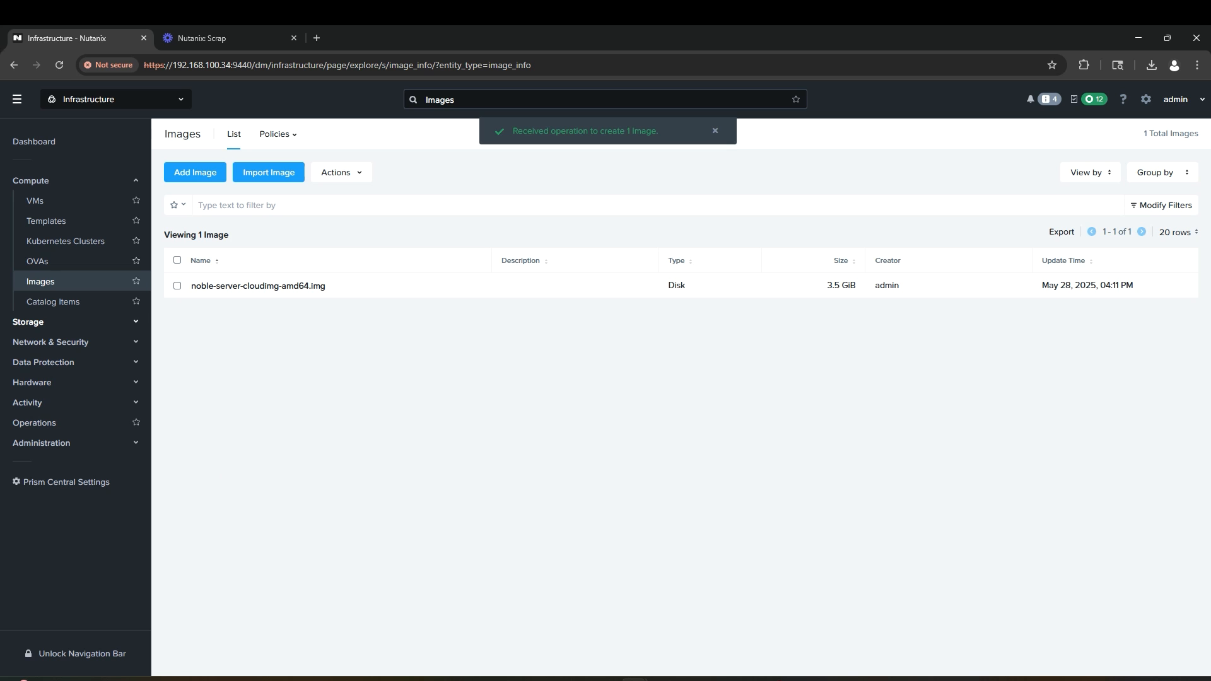
left_click(1093, 101)
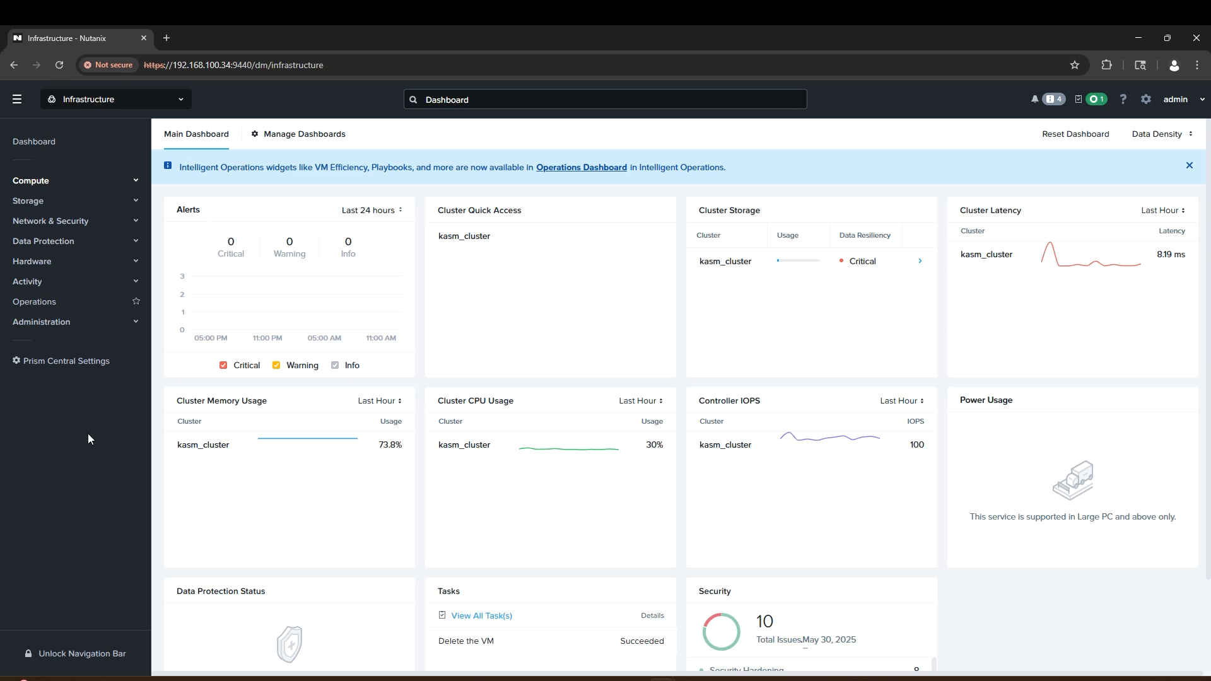
Step: Go to the Compute VMs list and start creating a new VM
left_click(63, 182)
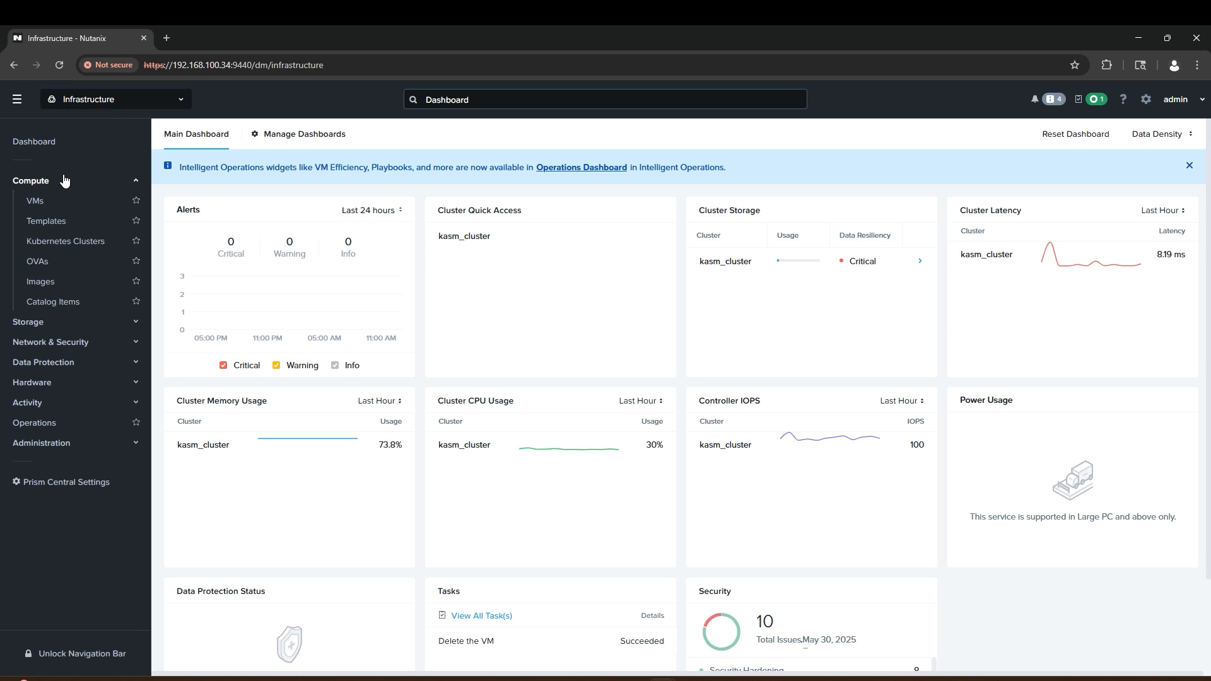
left_click(63, 199)
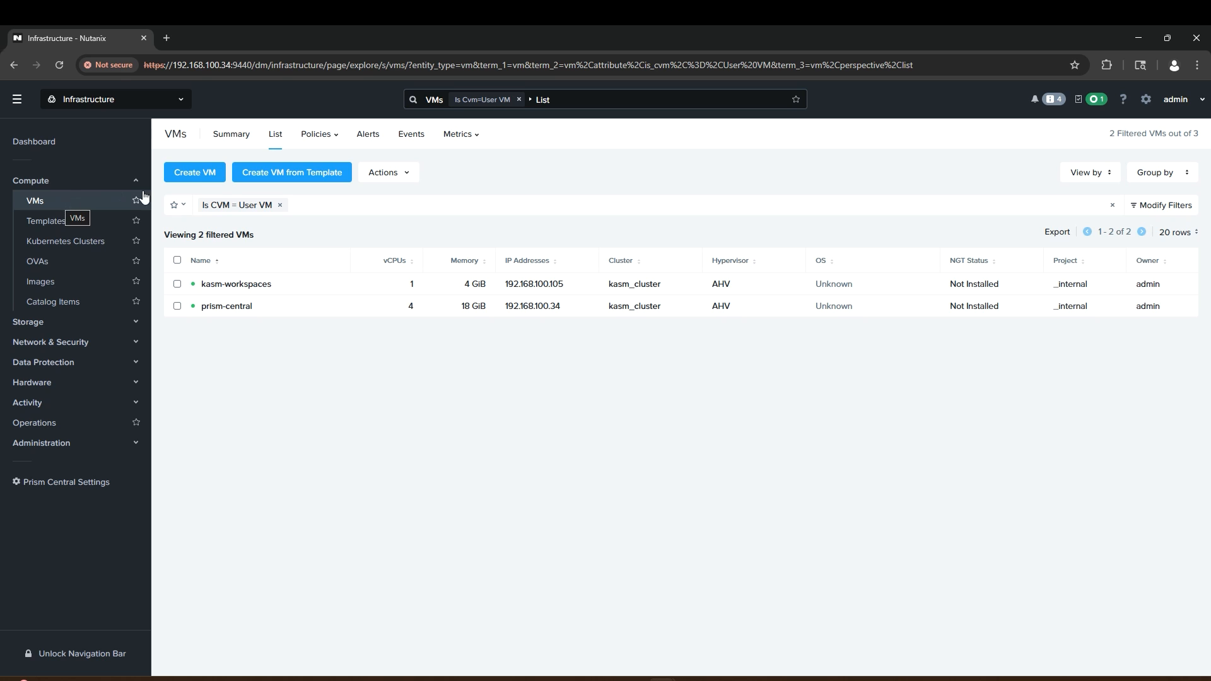
left_click(195, 180)
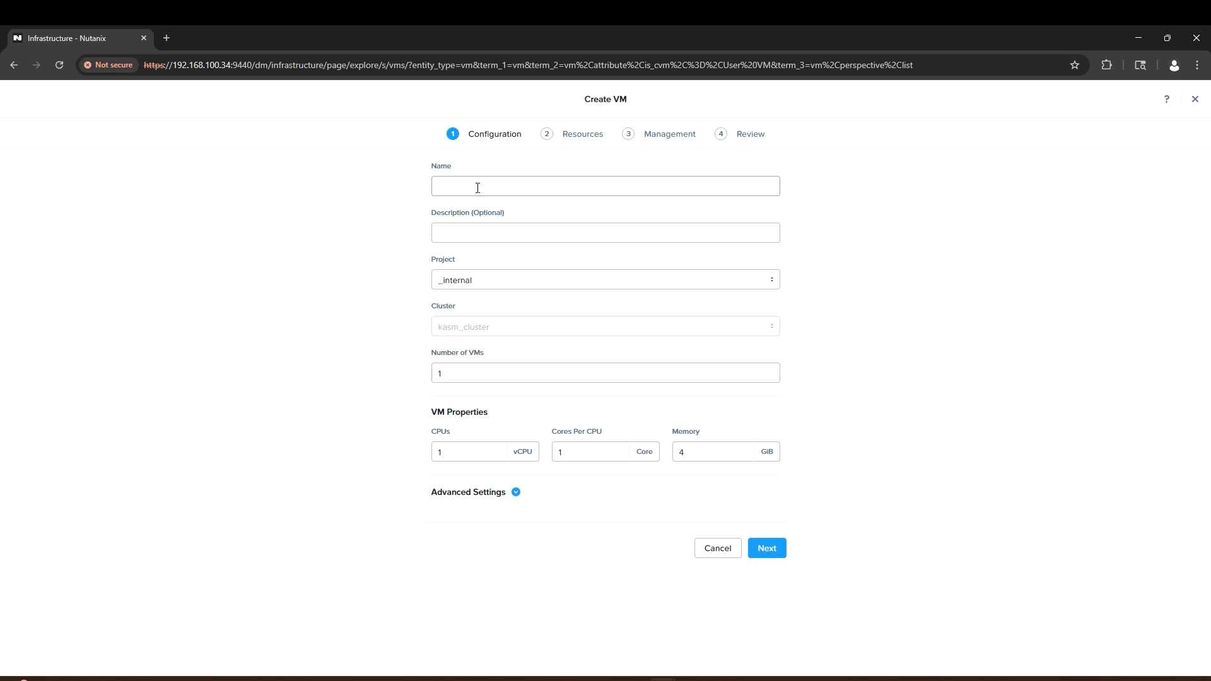
Step: Name the VM kasm-ubuntu-template, assign project kasm-autoscale, set 4 cores per CPU, and continue
left_click(473, 188)
type("kasm-ubuntu-template")
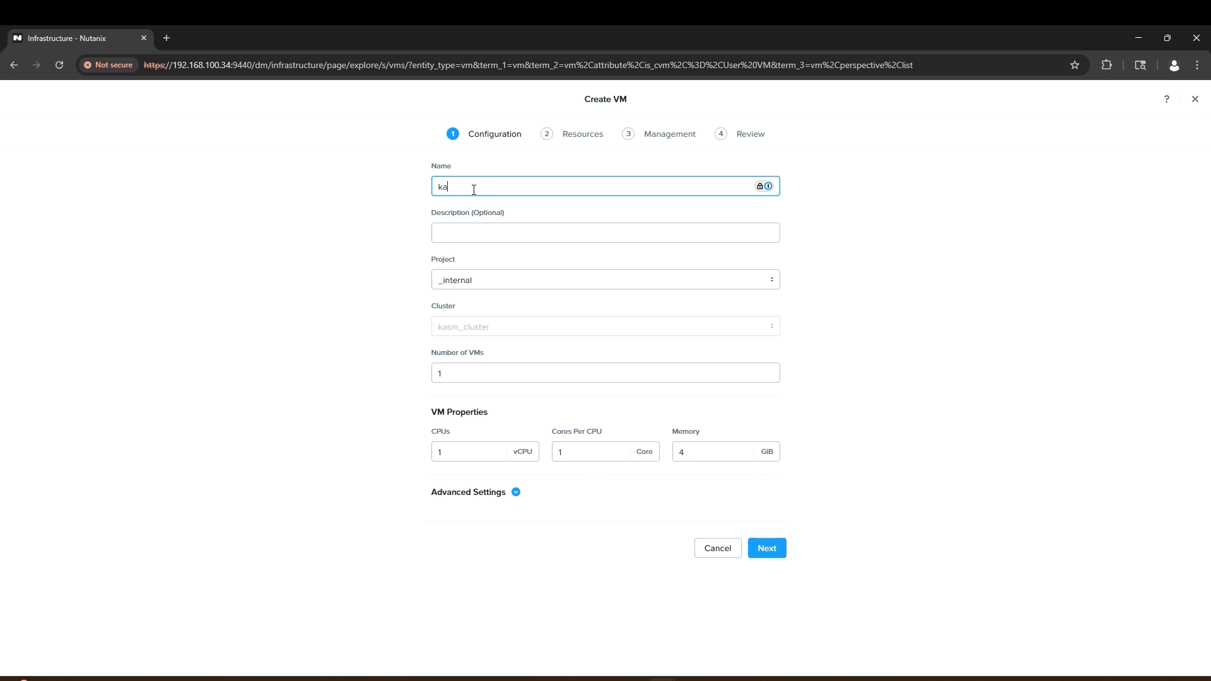
key("Tab")
left_click(463, 285)
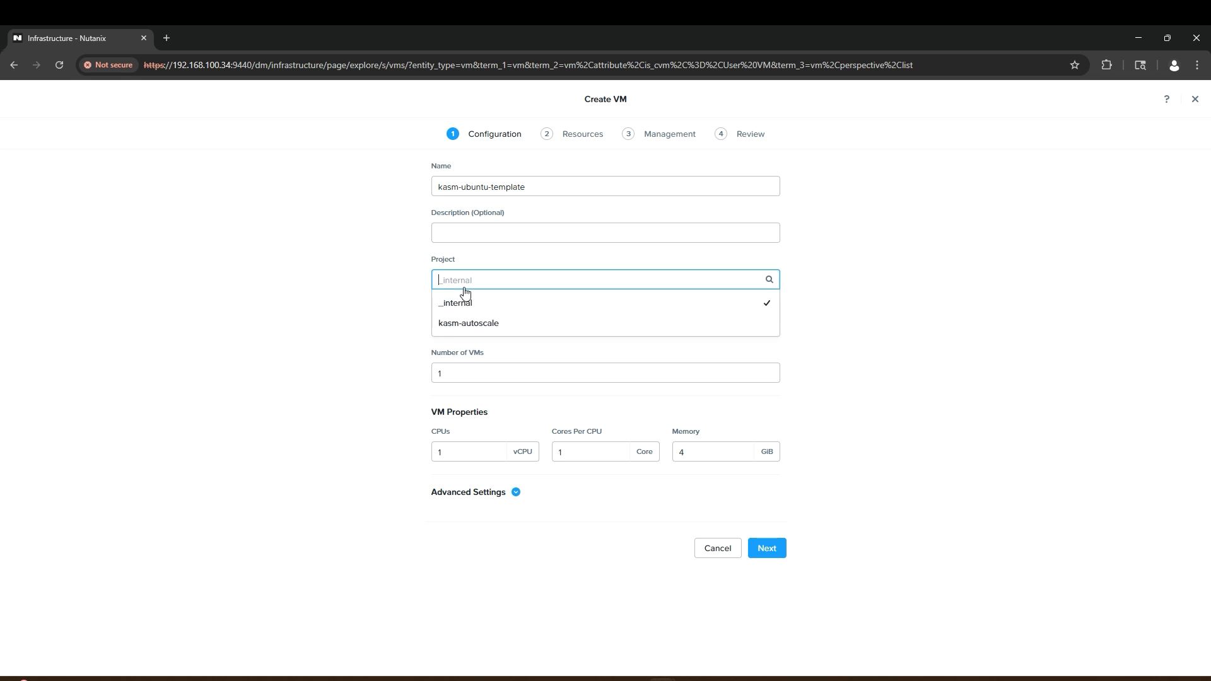
left_click(469, 320)
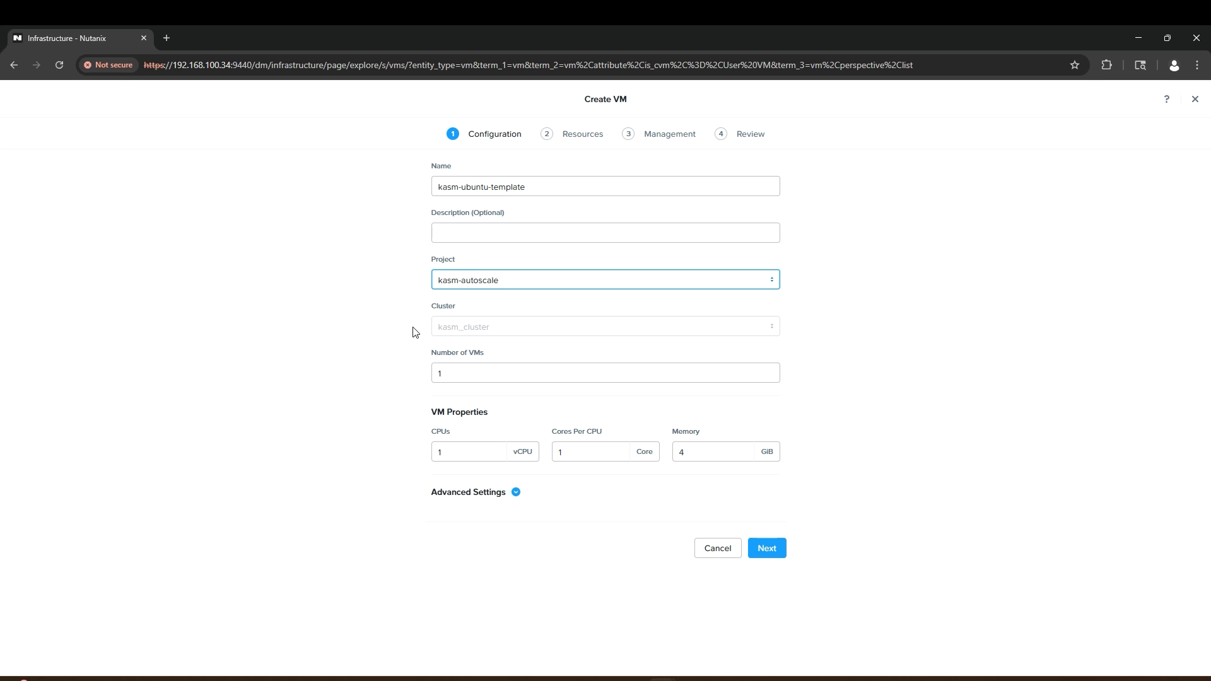
left_click_drag(570, 452, 536, 449)
type("4")
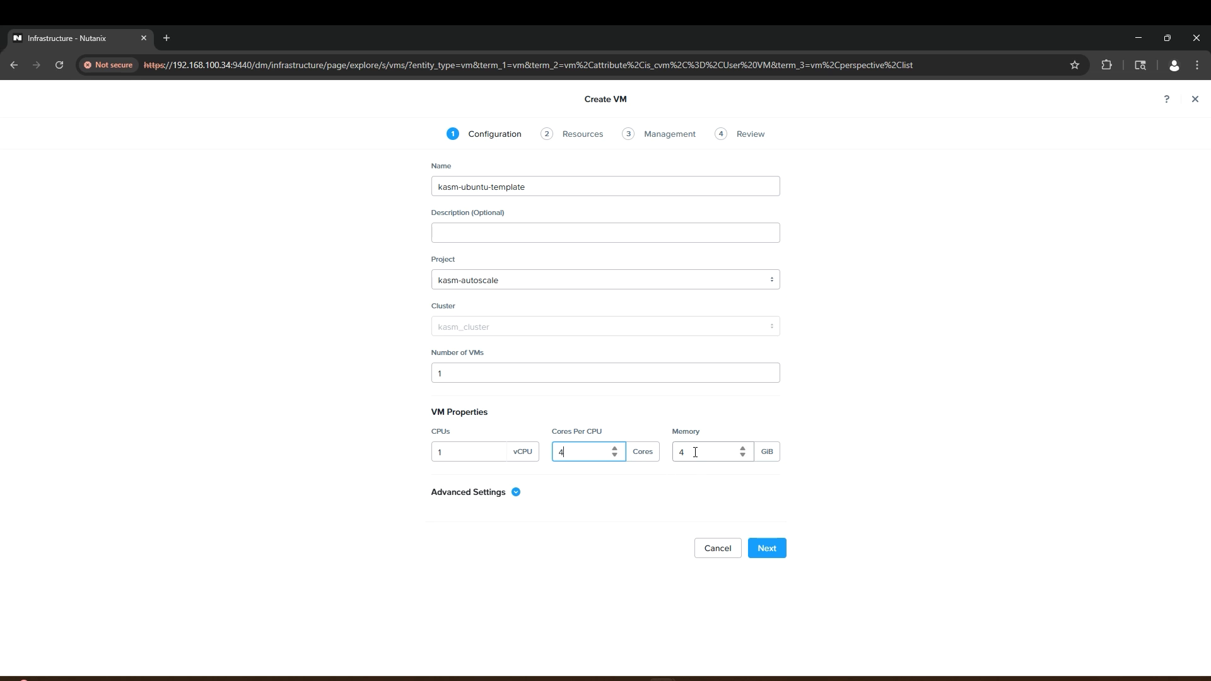
left_click(762, 548)
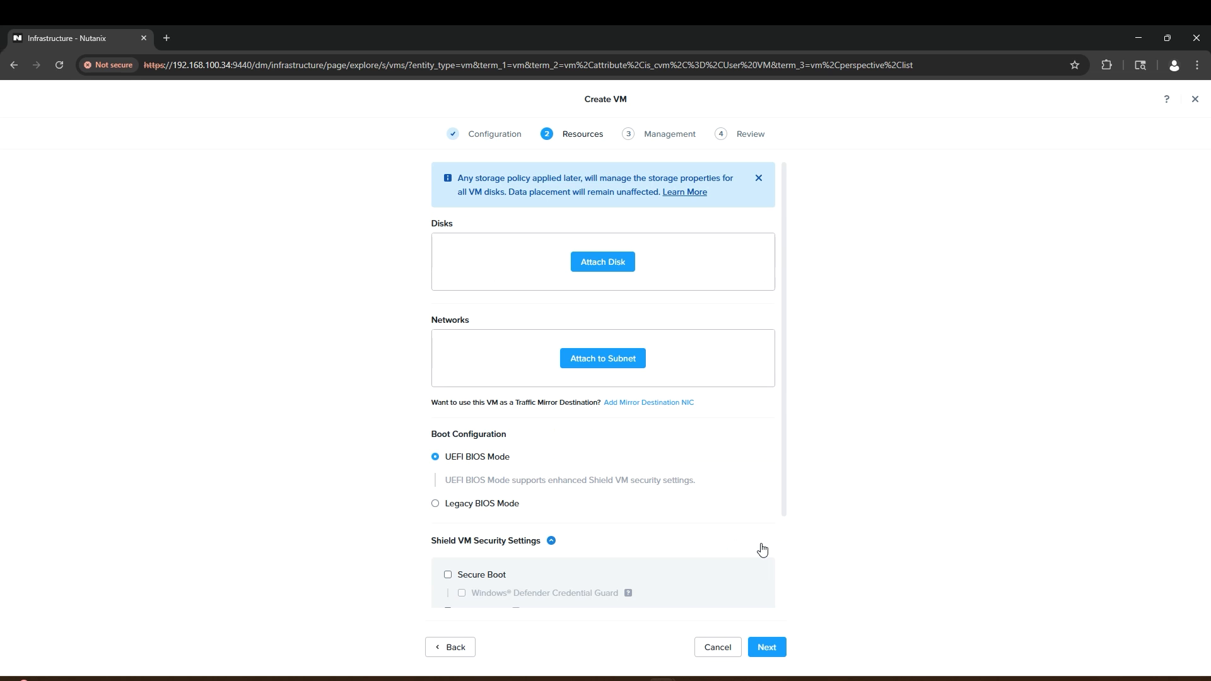
Step: Attach a 150 GiB disk to the VM
left_click(602, 262)
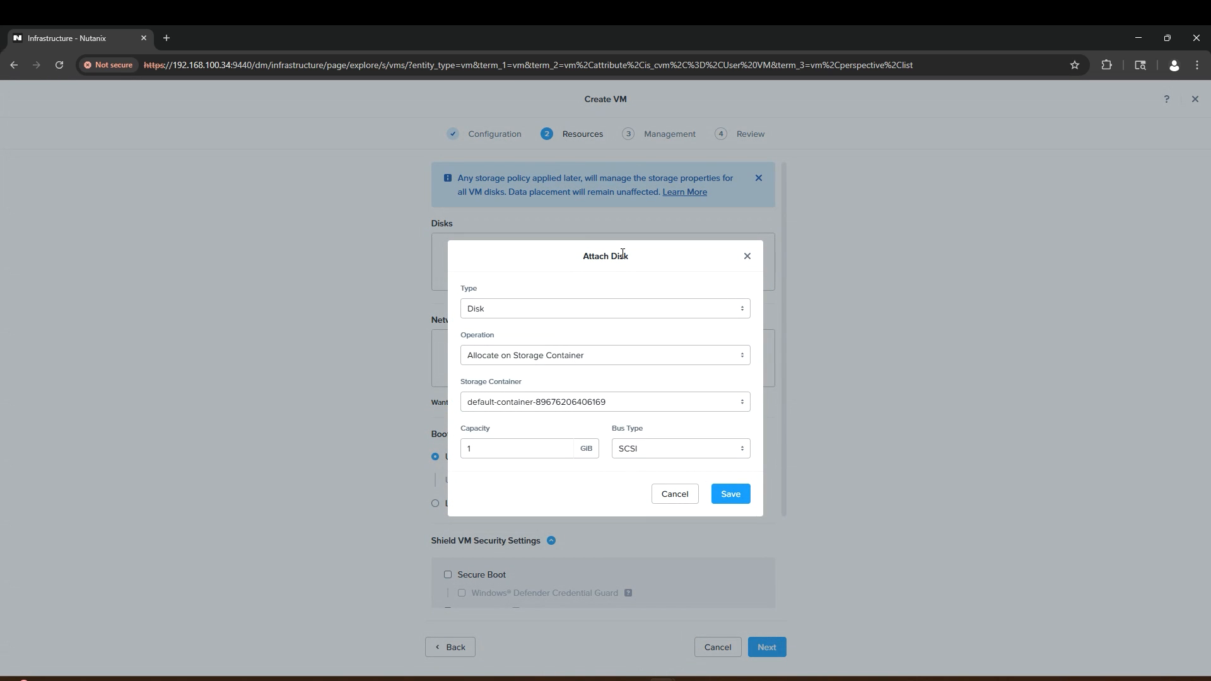
left_click(532, 441)
type("50")
left_click(732, 495)
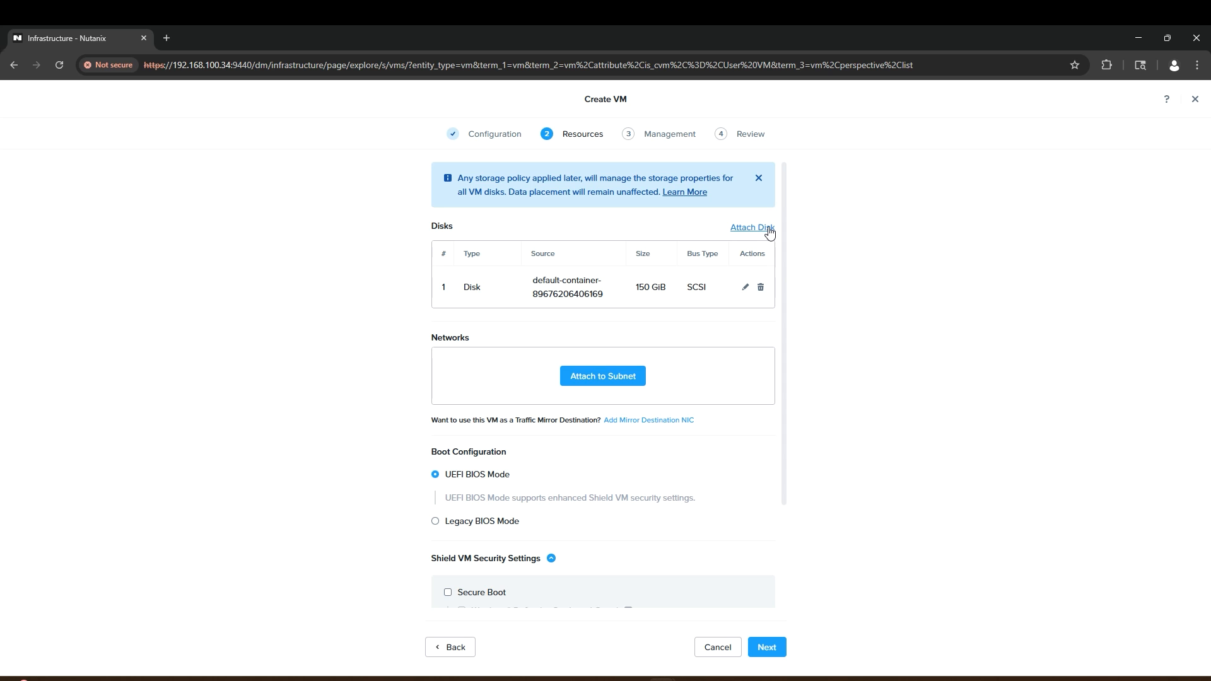
Step: Add a CD-ROM cloned from the ubuntu-24.04.2-live-server-amd64.iso image
left_click(768, 230)
left_click(680, 307)
left_click(653, 360)
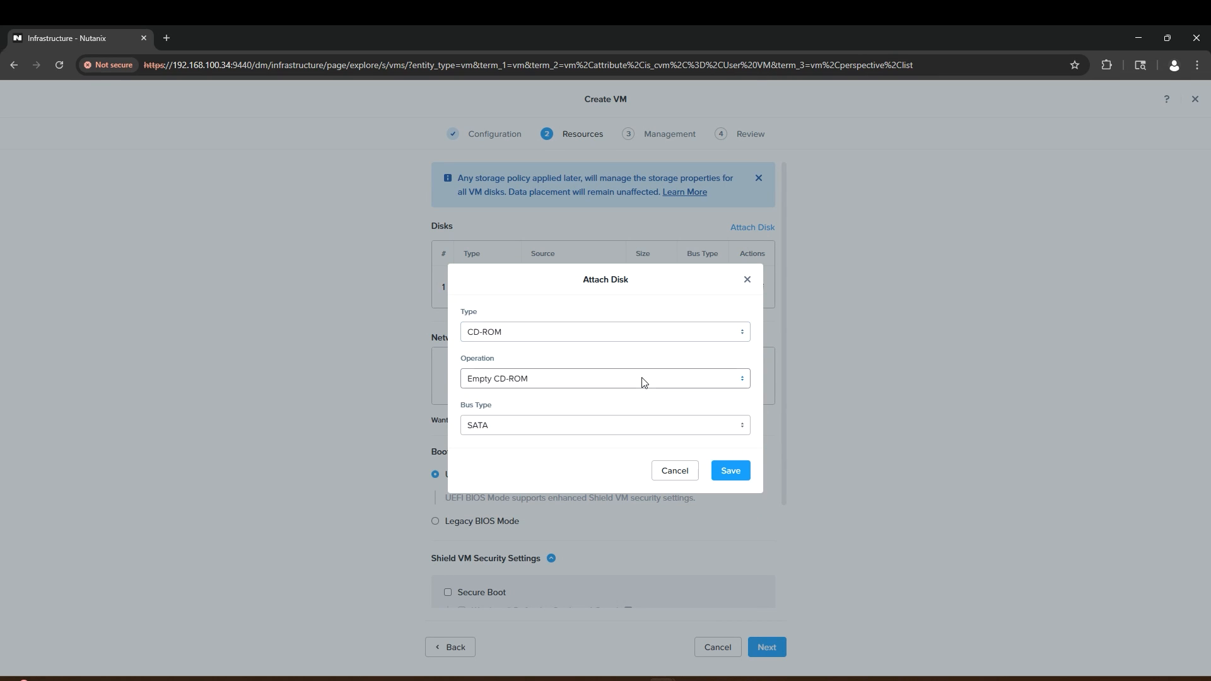
left_click(641, 379)
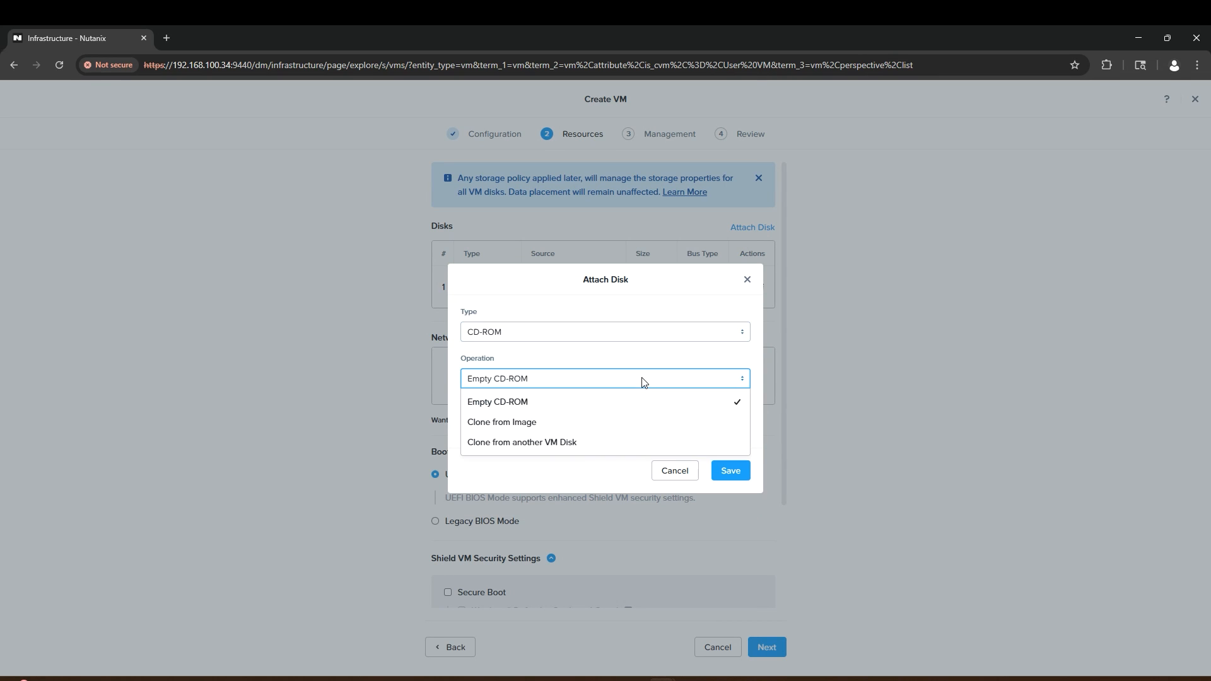
left_click(627, 428)
left_click(627, 408)
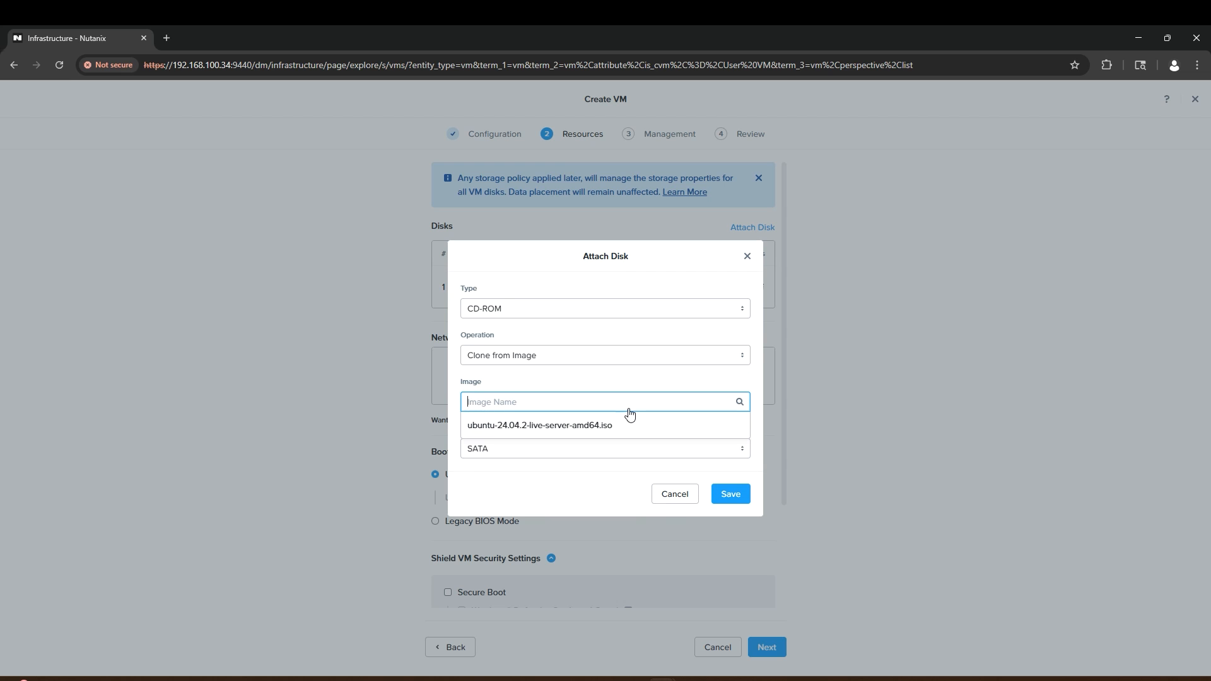
left_click(627, 427)
left_click(728, 496)
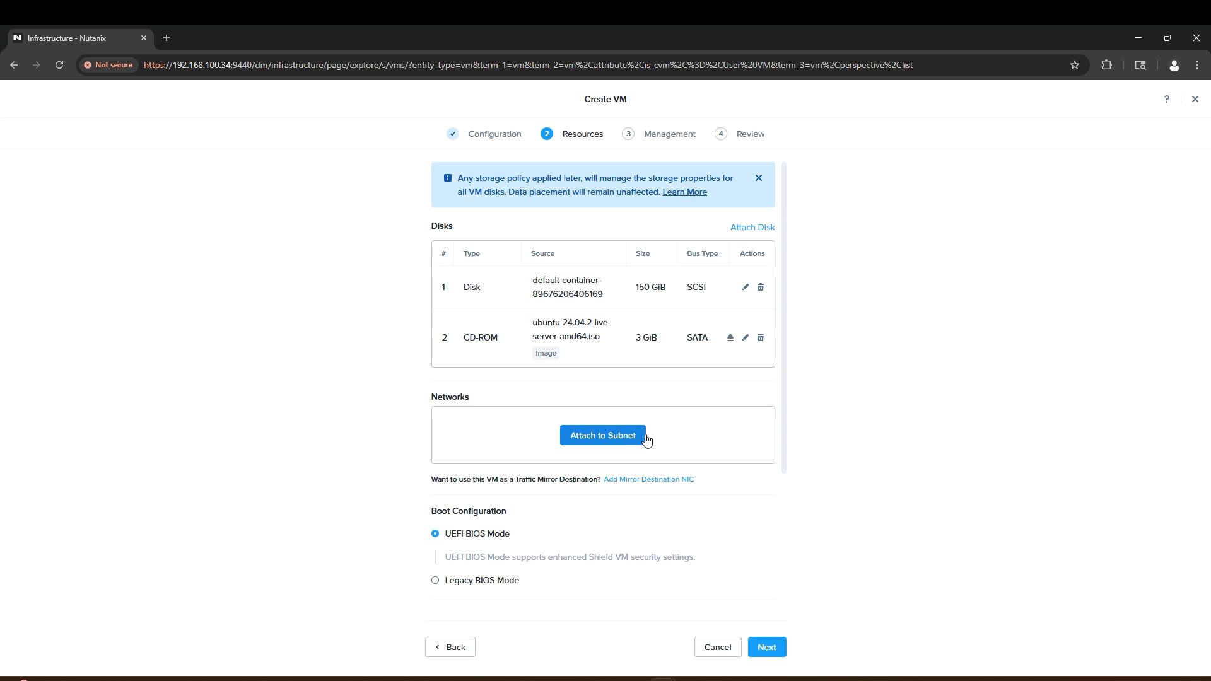
Step: Connect the VM to default-subnet and proceed to Management settings
left_click(641, 439)
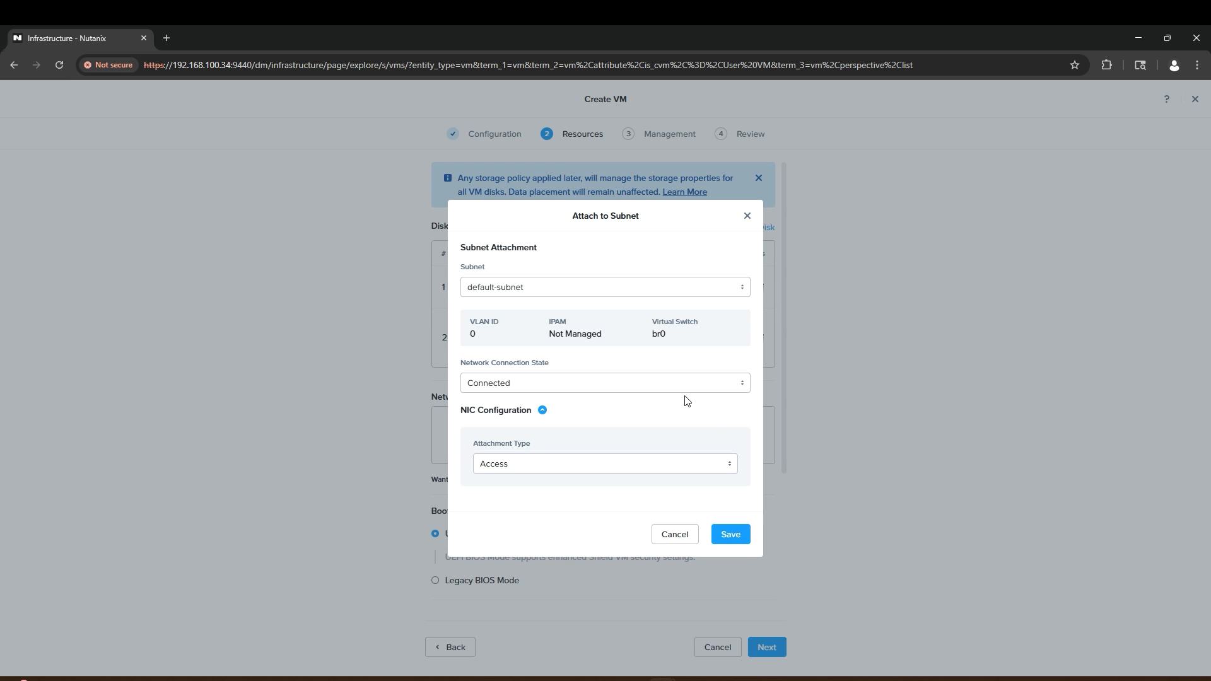
left_click(745, 545)
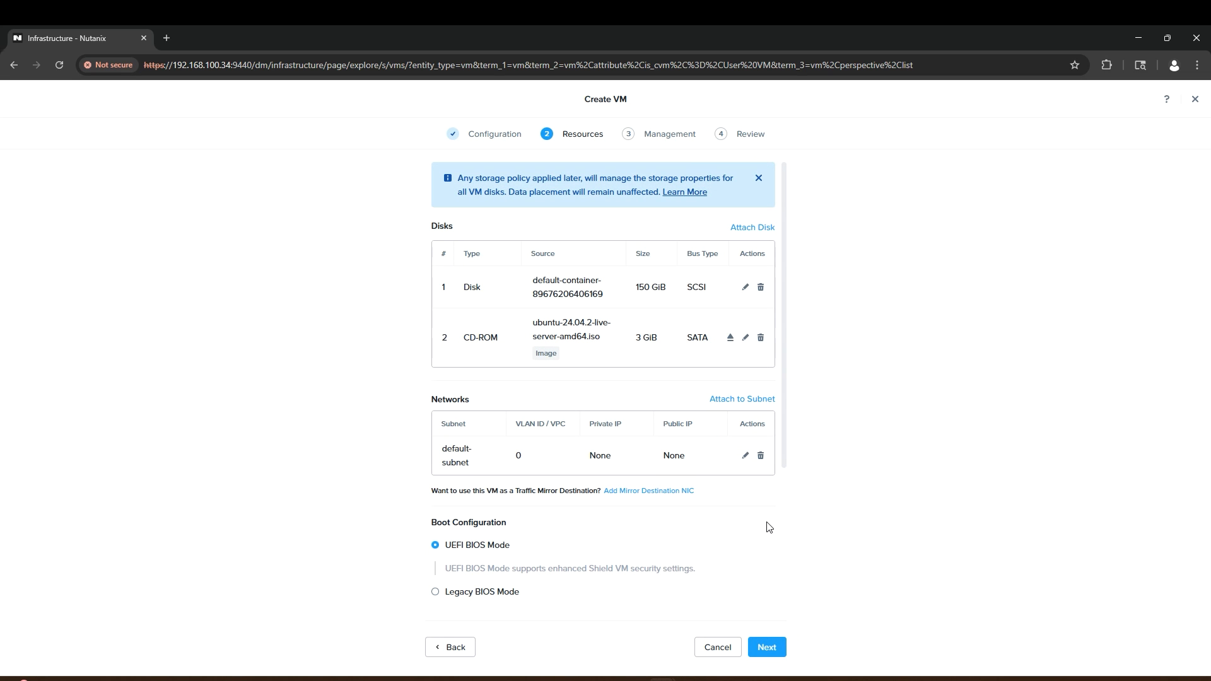
scroll(768, 526, "down", 2)
scroll(768, 526, "down", 3)
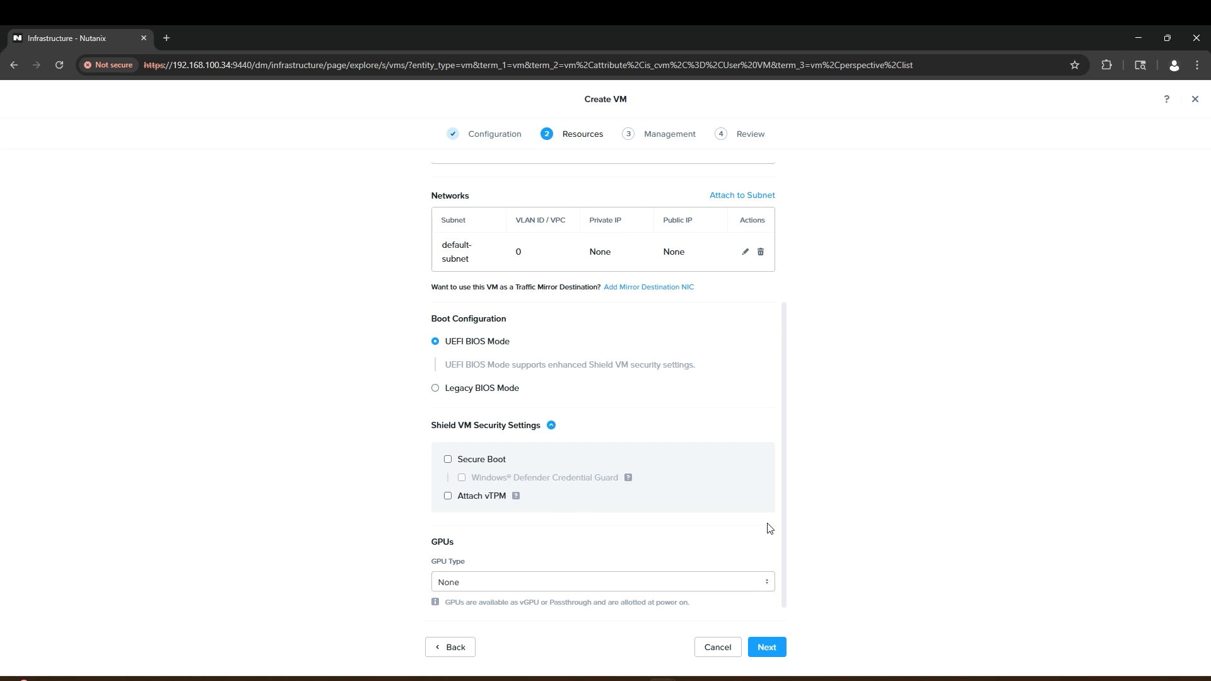
left_click(768, 647)
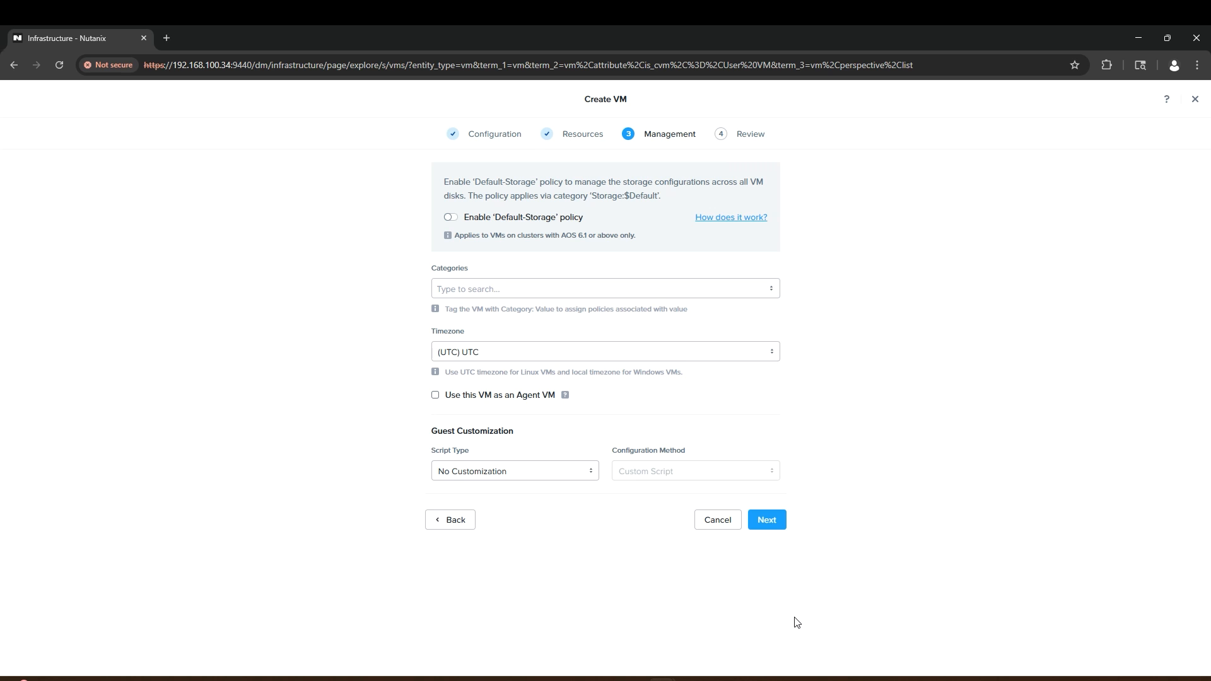
Step: Create kasm-ubuntu-template, power it on via Power Operations, and launch its console
left_click(775, 521)
left_click(766, 647)
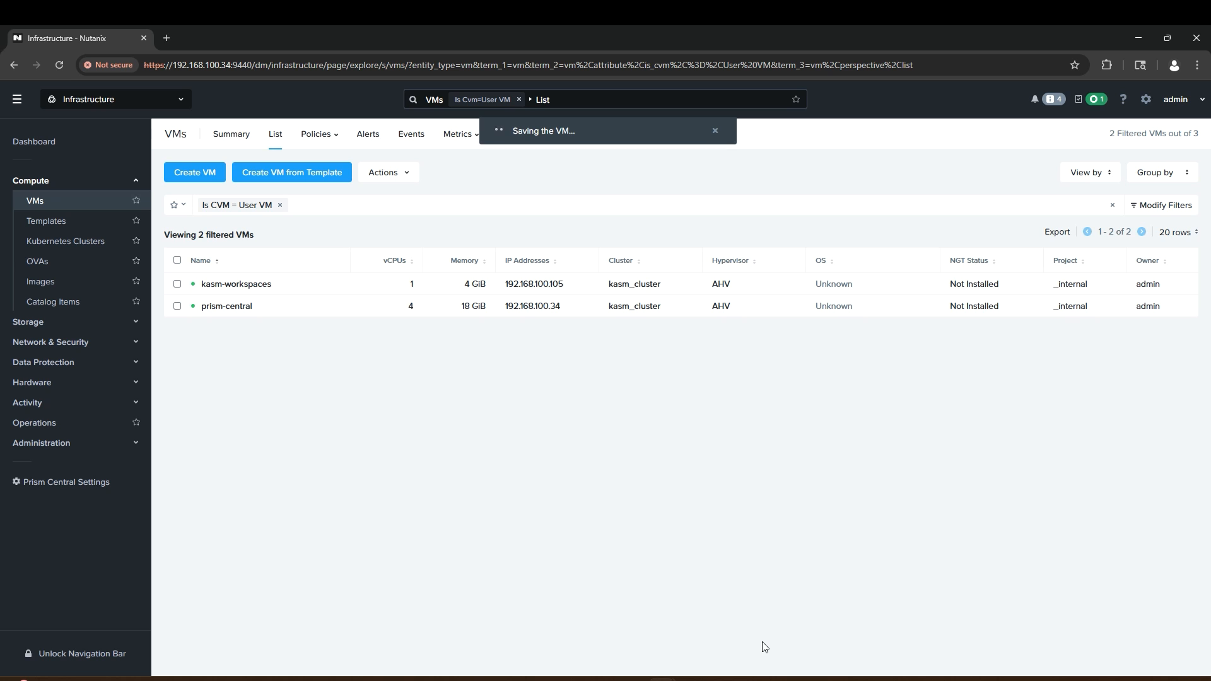
right_click(236, 287)
mouse_move(359, 369)
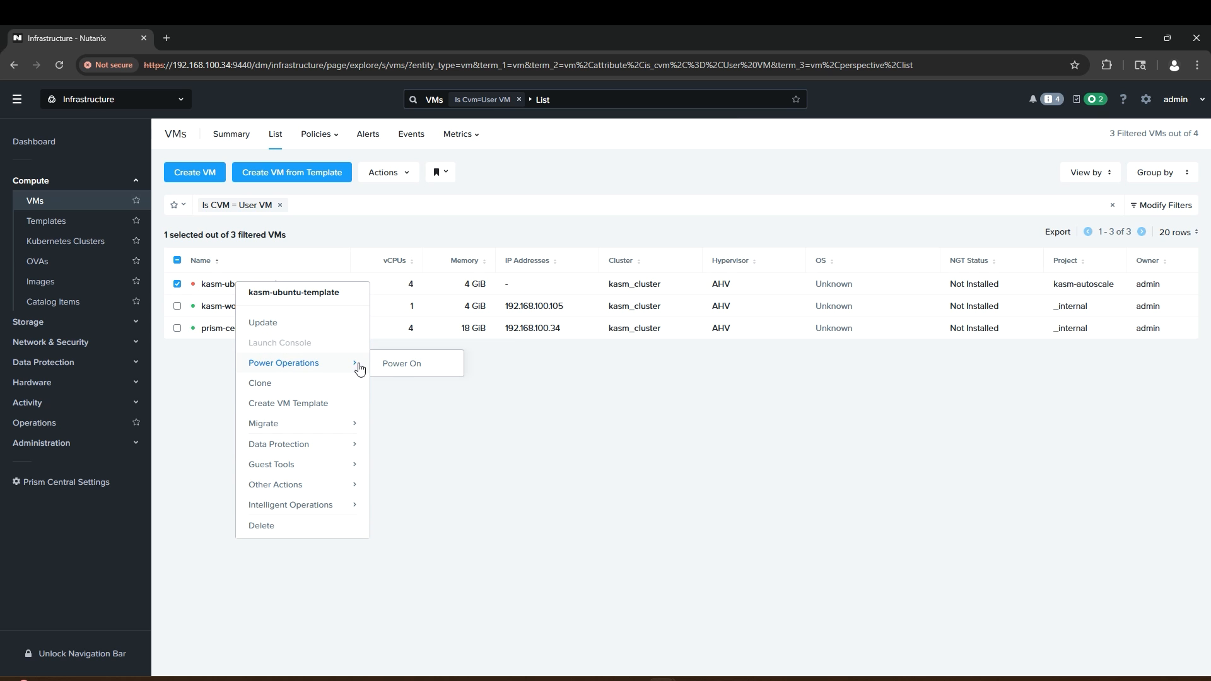
left_click(396, 365)
right_click(307, 285)
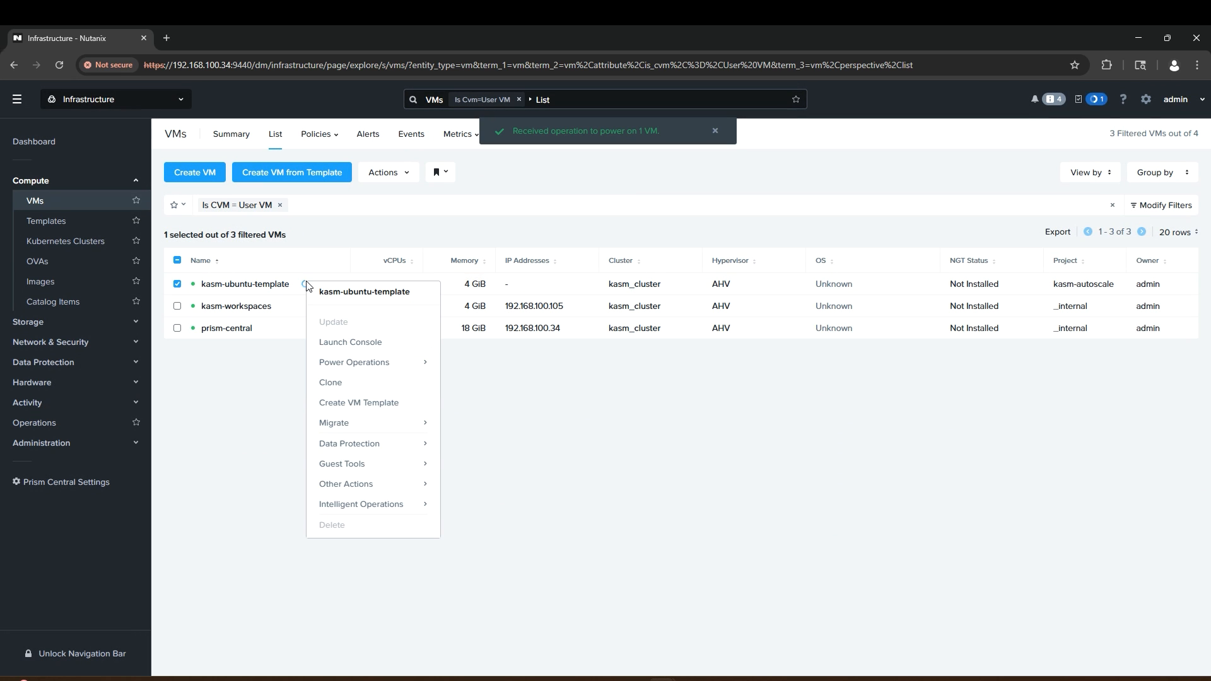
left_click(357, 342)
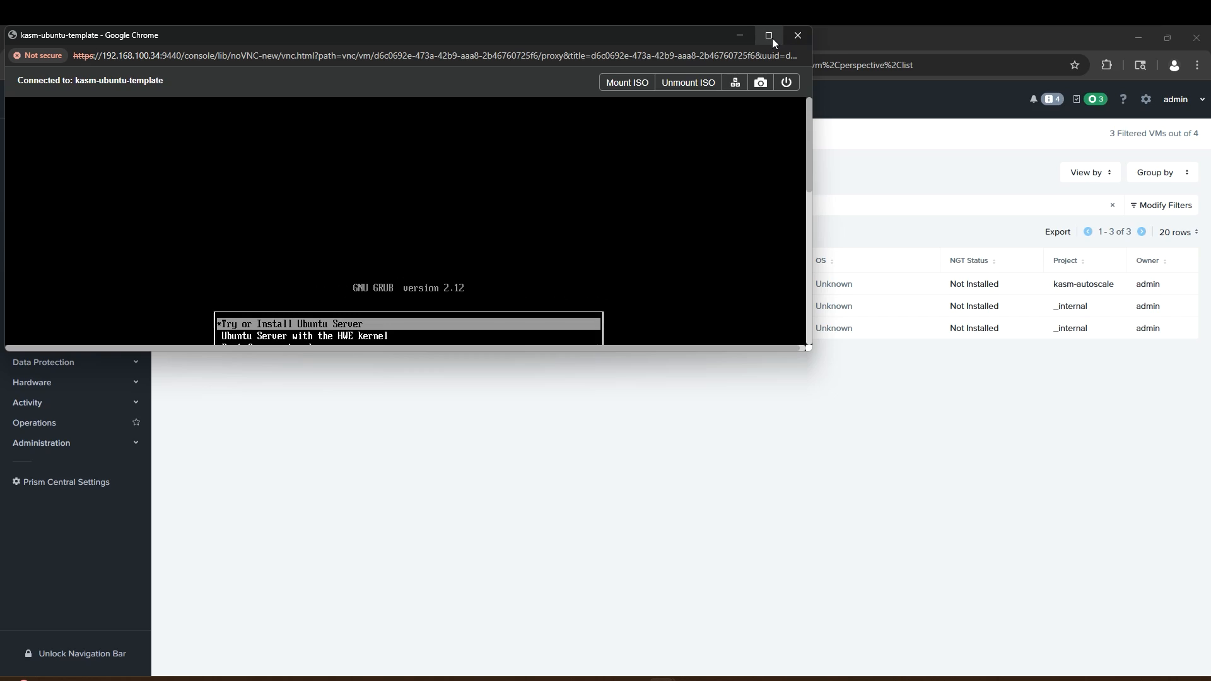
Step: Maximize the console, boot the Ubuntu Server installer, and accept default language, keyboard, network and mirror
left_click(771, 36)
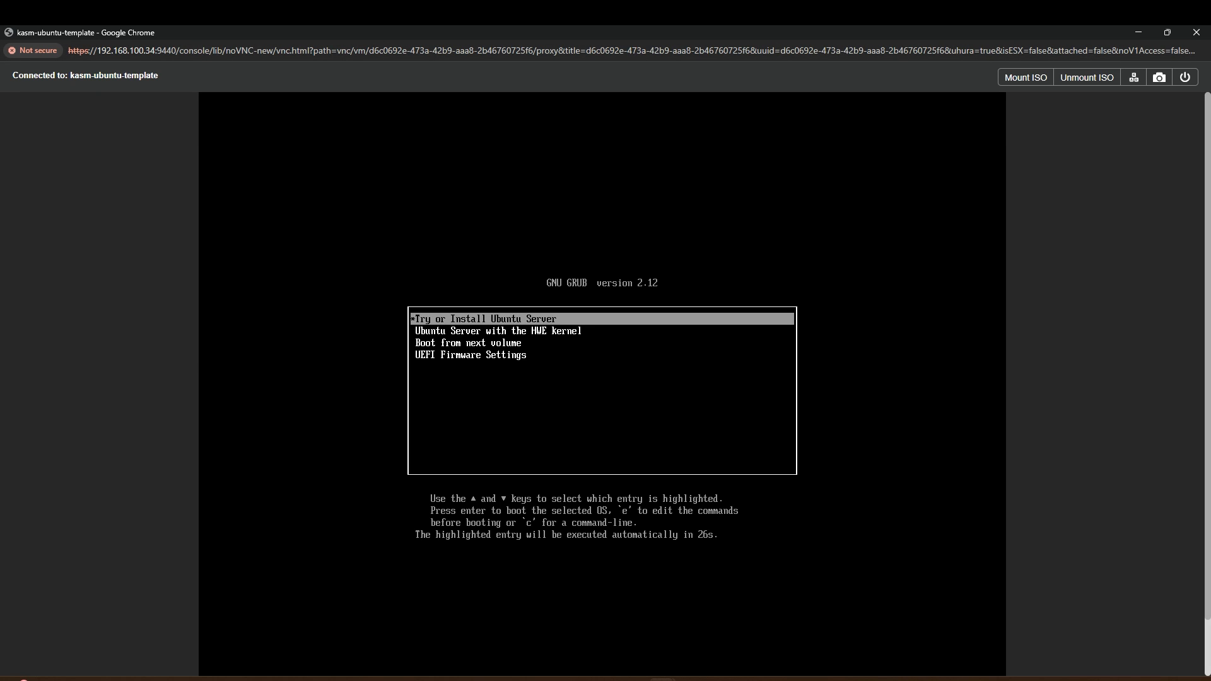
key("Return")
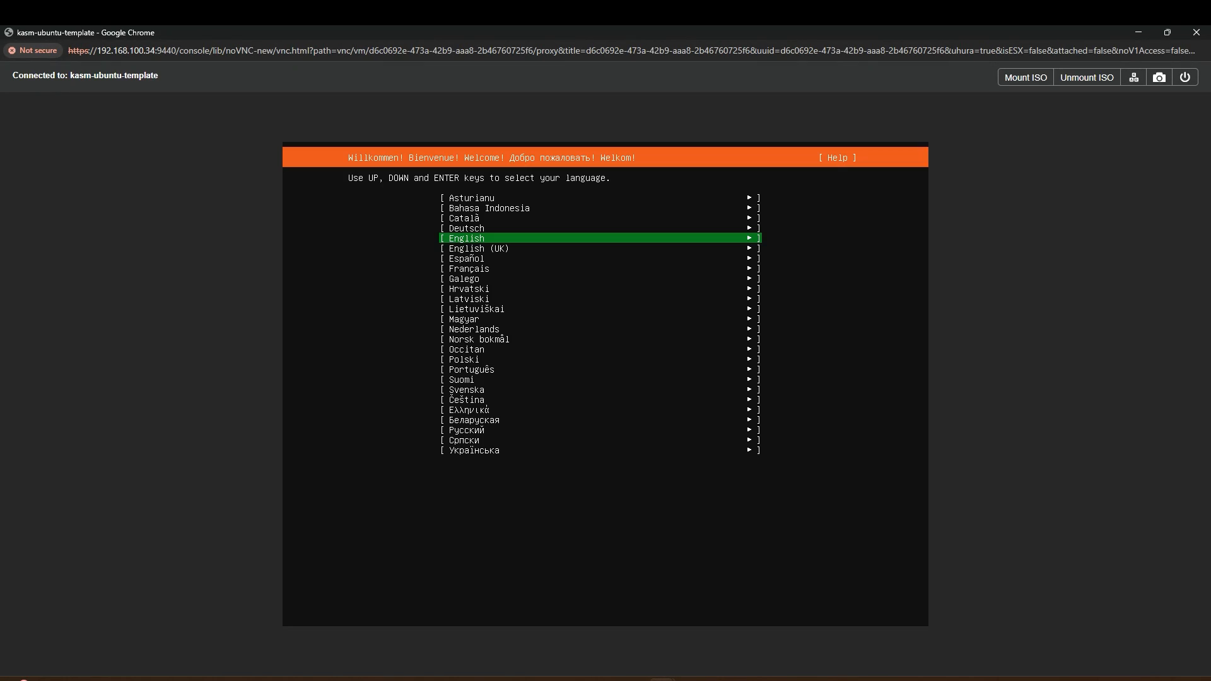
key("Return")
key("Return")
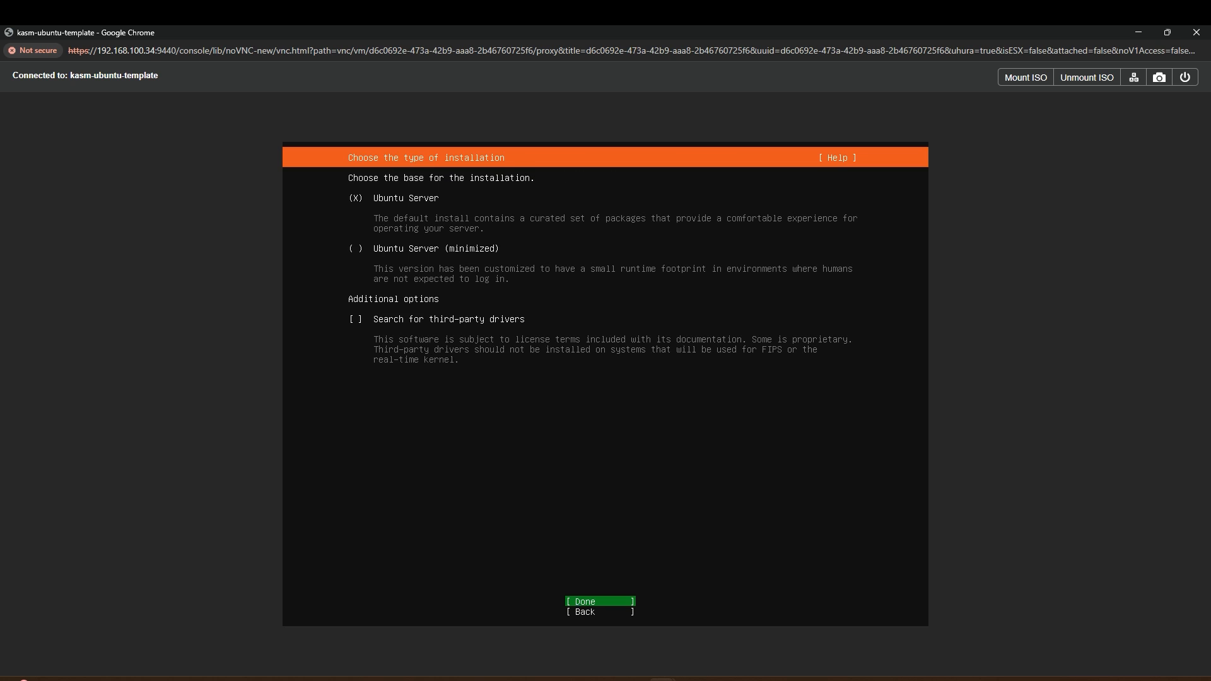
key("Return")
key("Return")
key("Return")
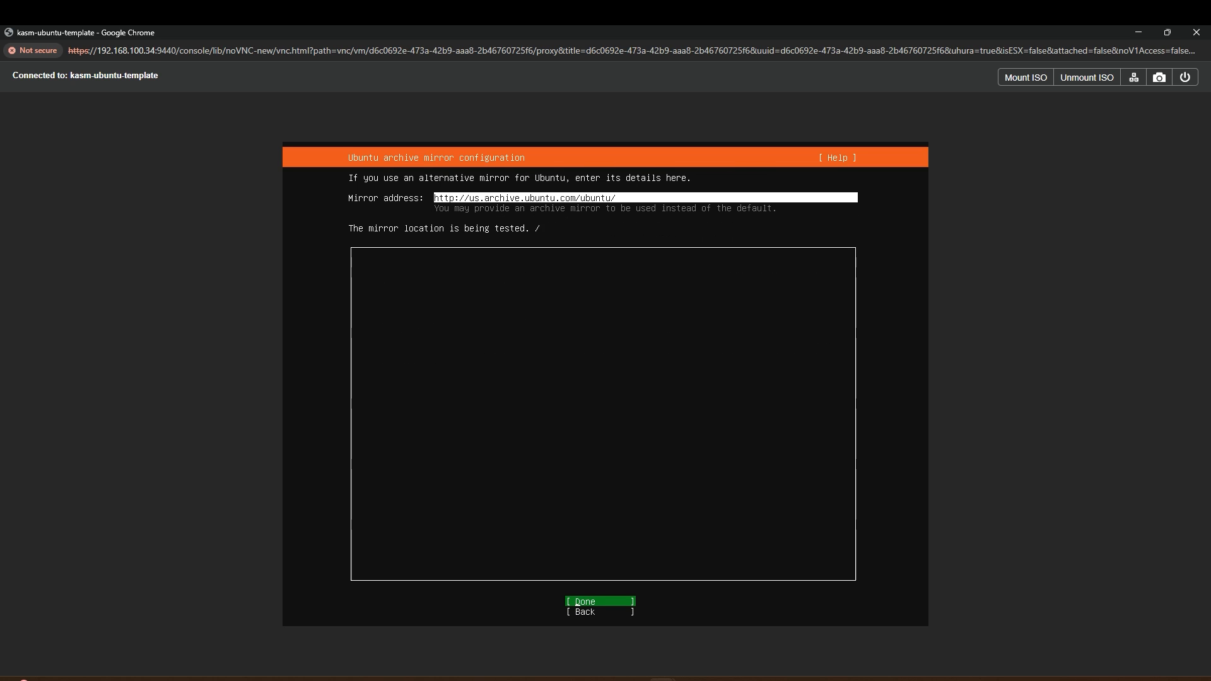
key("Return")
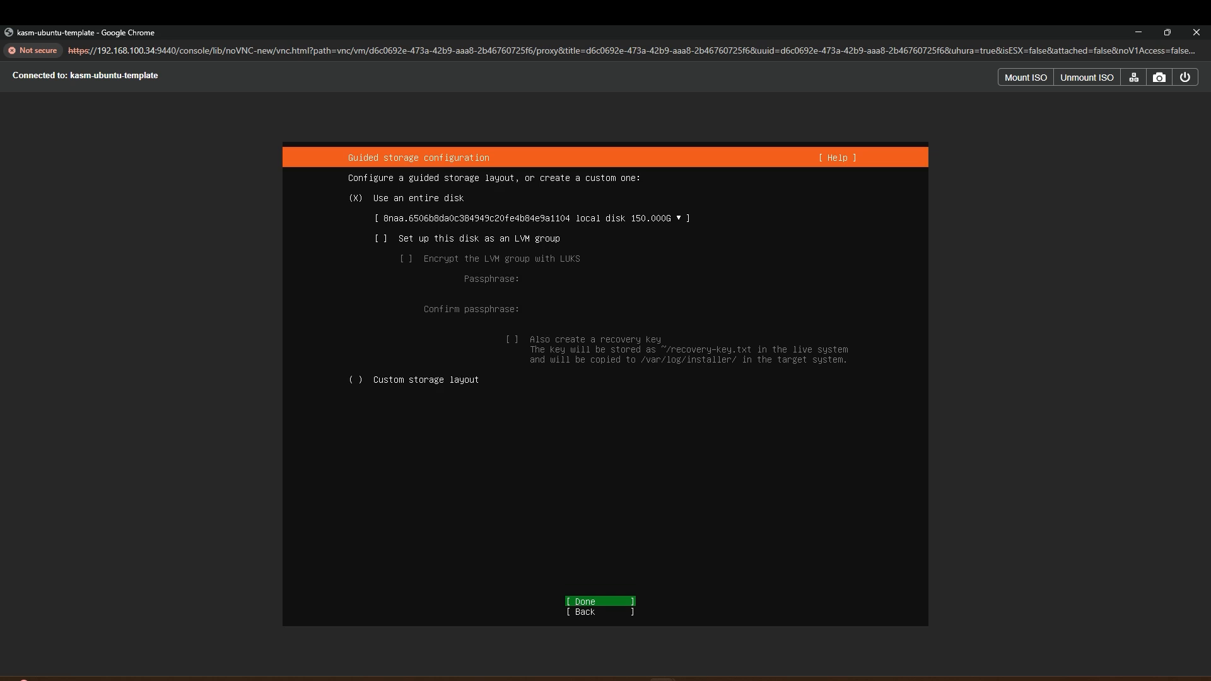
key("Return")
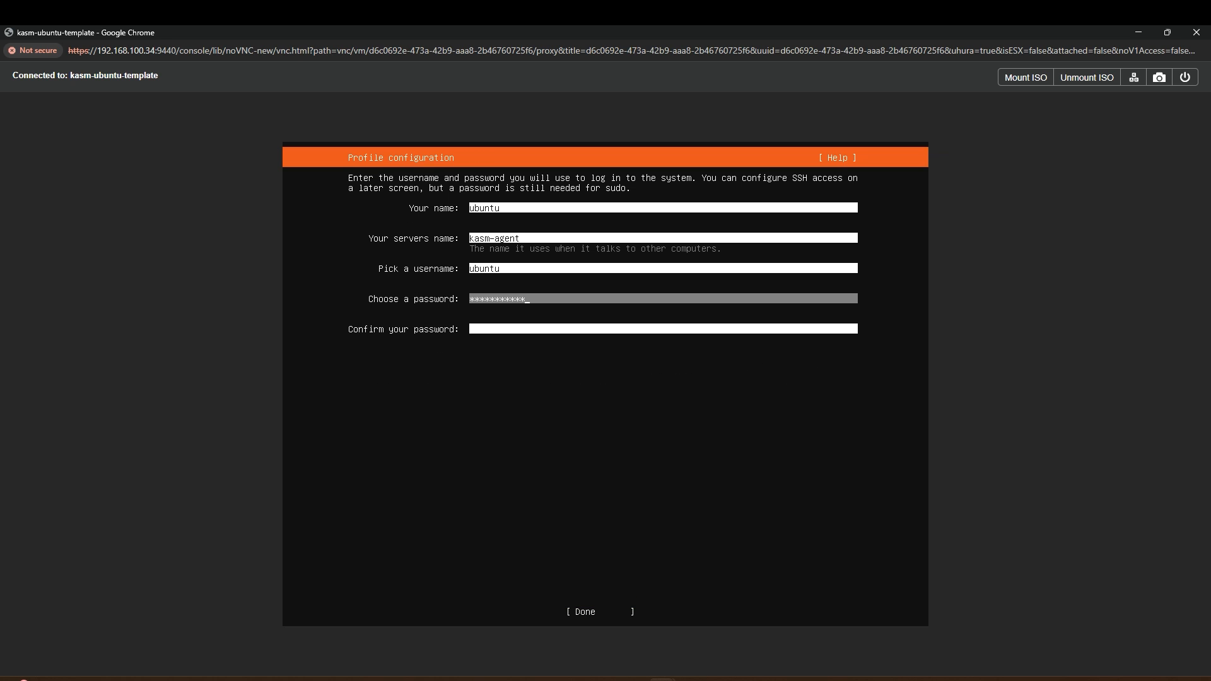
Step: Keep guided whole-disk storage, fill in the kasm-agent profile, and skip Ubuntu Pro
key("Tab")
type("************")
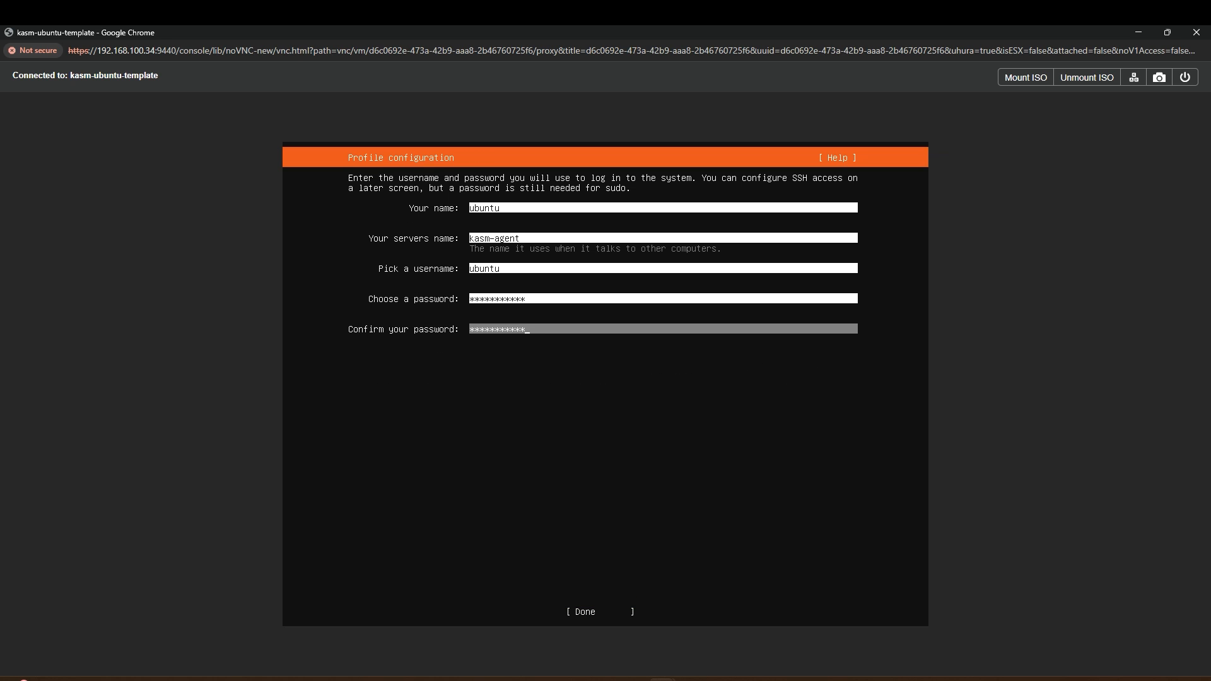
key("Return")
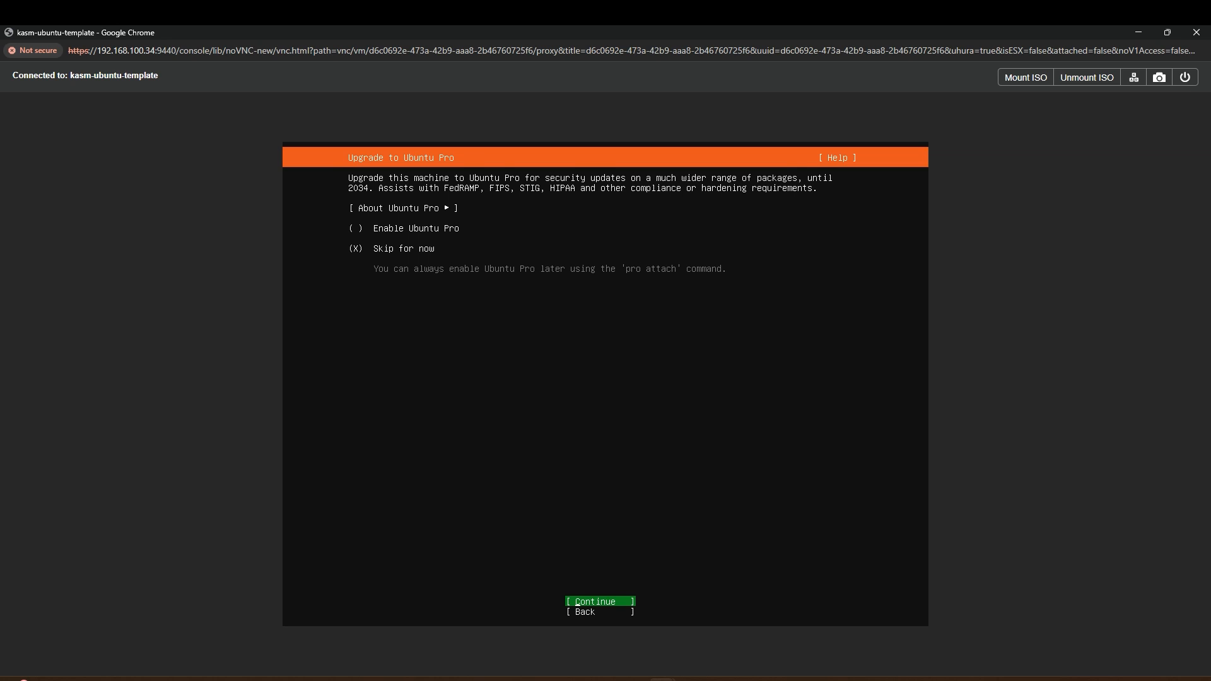
key("Return")
Step: Enable OpenSSH server, install with no extra snaps, then reboot the server
key("space")
key("Tab")
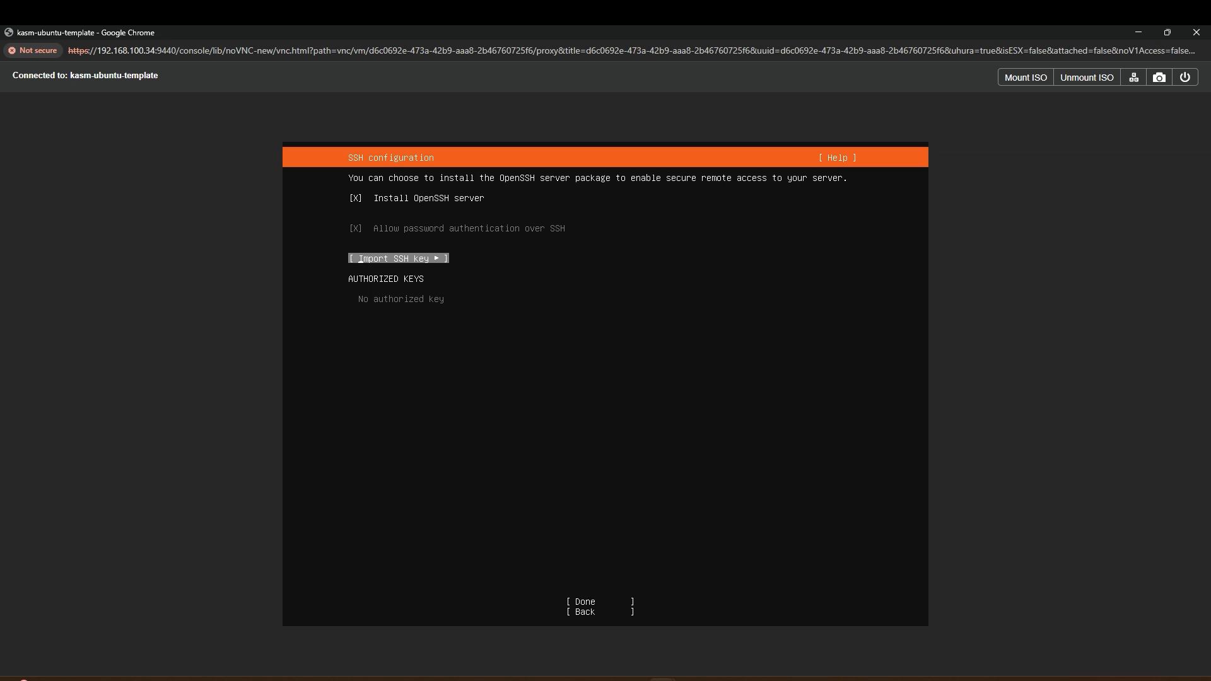
key("Tab")
key("Tab")
key("shift+Tab")
key("Return")
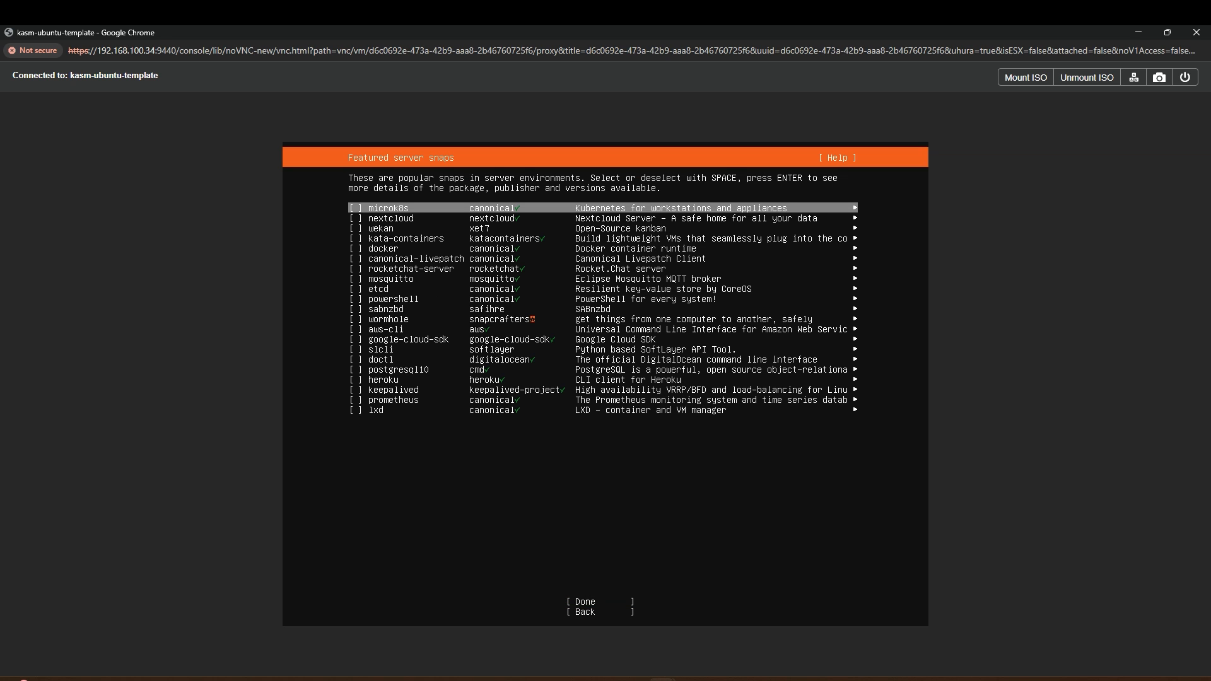
key("Tab")
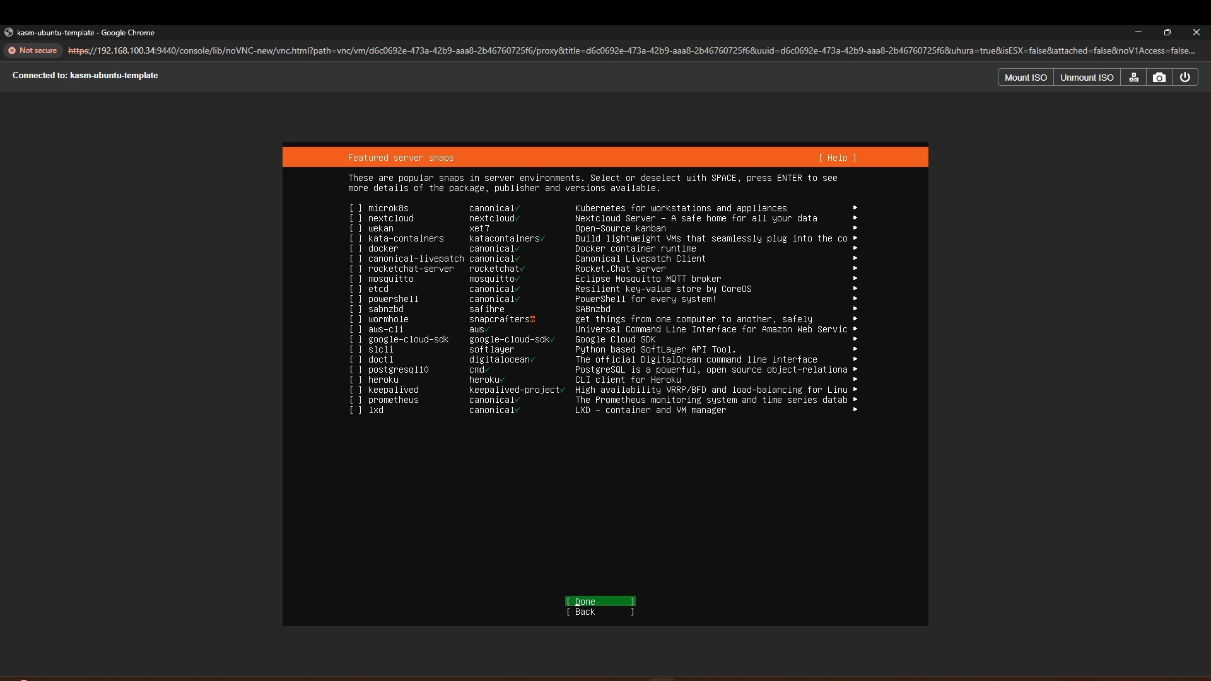
key("Return")
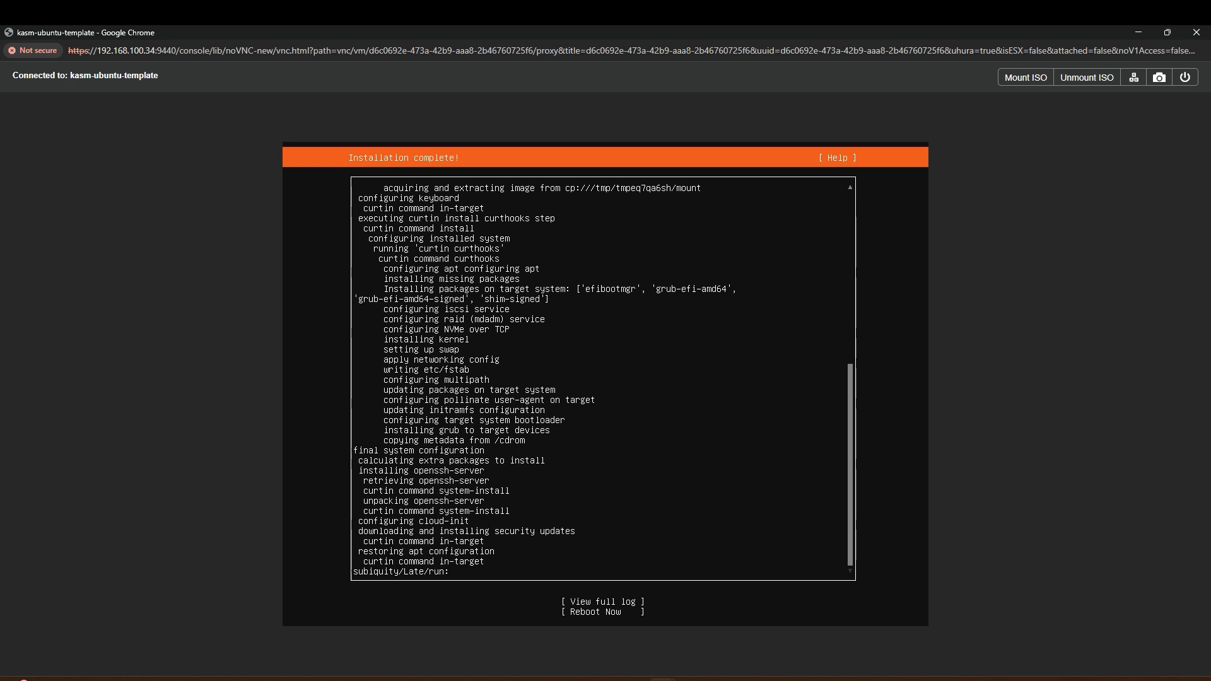
key("Tab")
key("Tab")
key("Return")
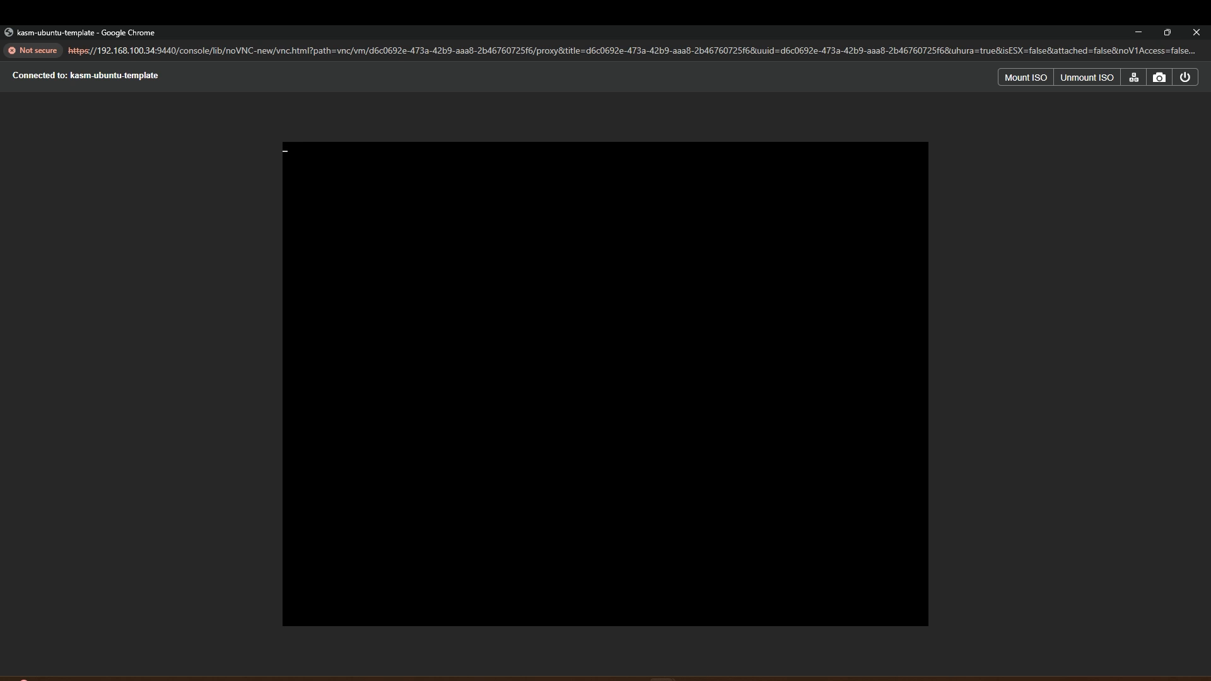
Step: Log in on the console and run sudo passwd root to set a root password
type("ubuntu")
key("Return")
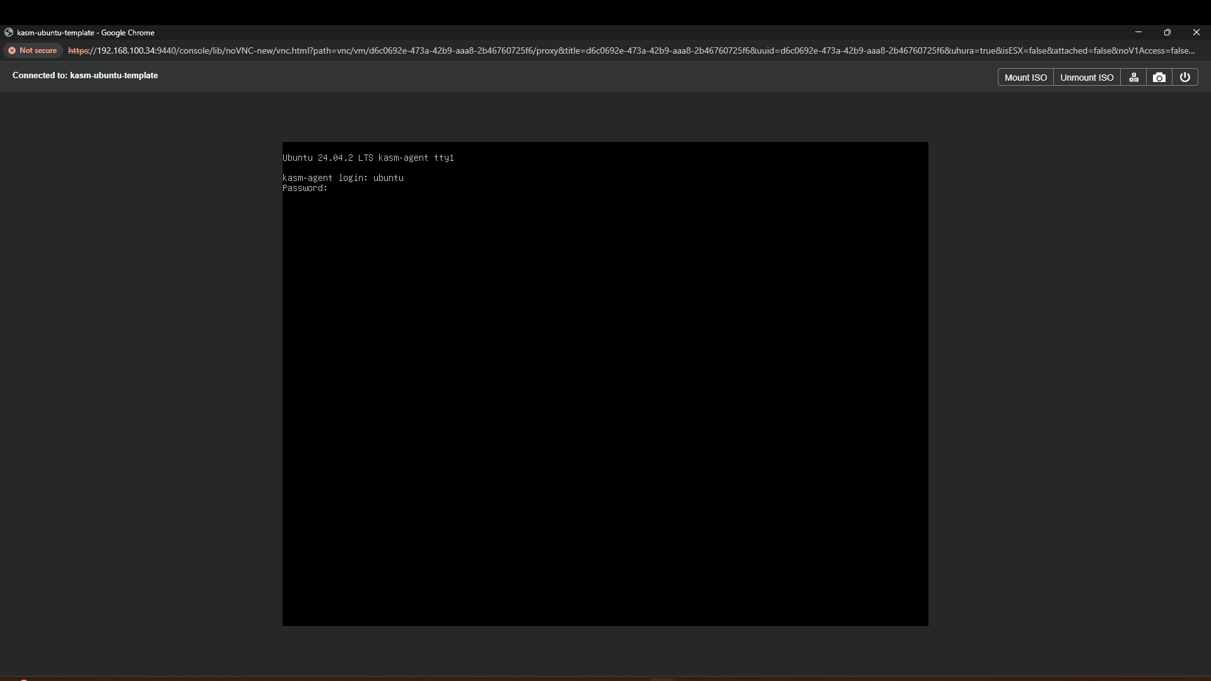
key("Return")
type("sudo pa")
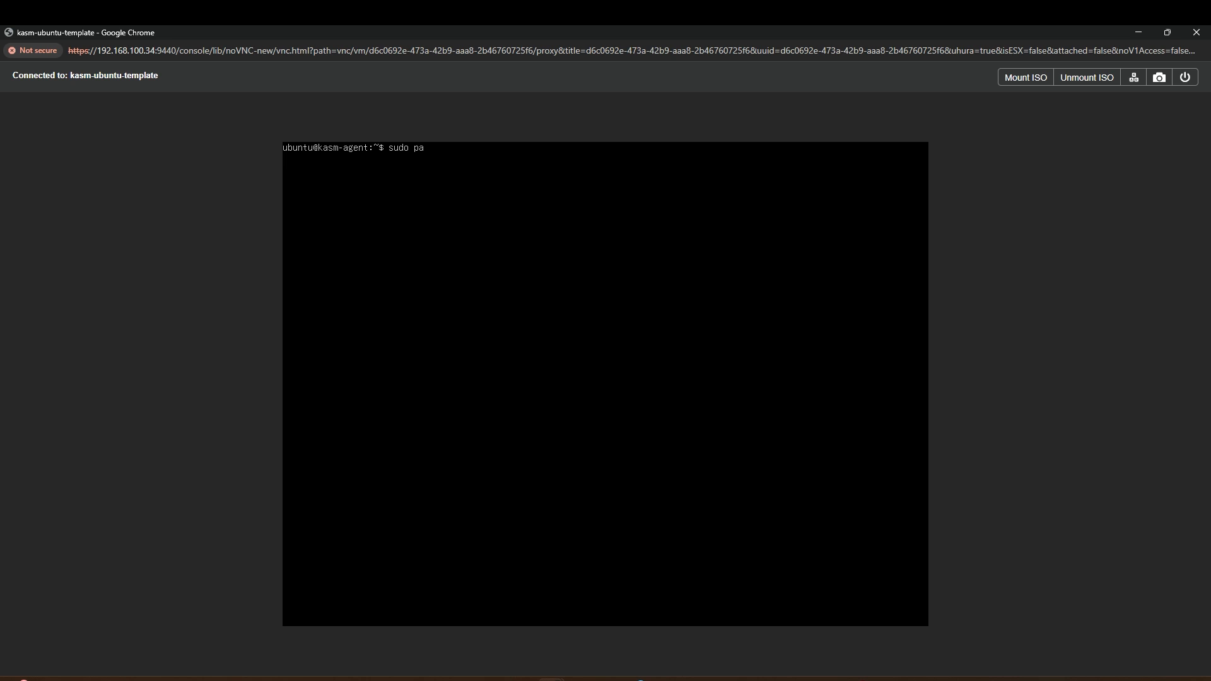
type("sswd root")
key("Return")
key("Return")
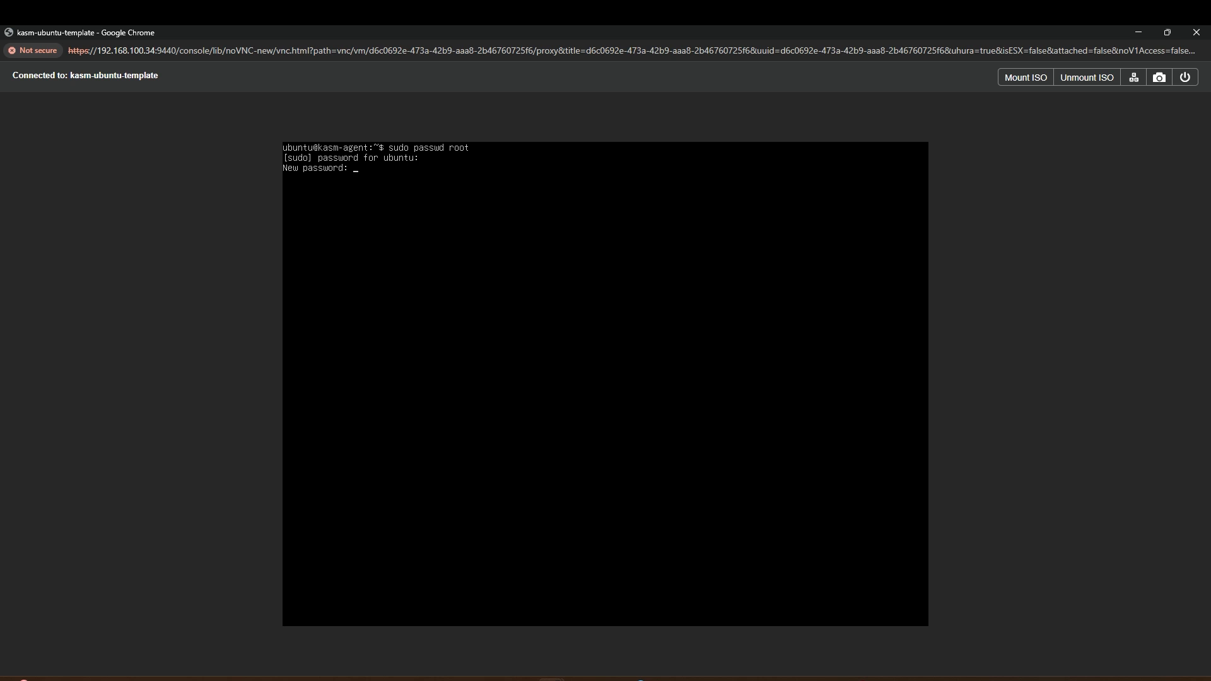
key("Return")
Step: Empty /etc/machine-id and /var/lib/dbus/machine-id, then run sudo cloud-init clean --logs
key("Return")
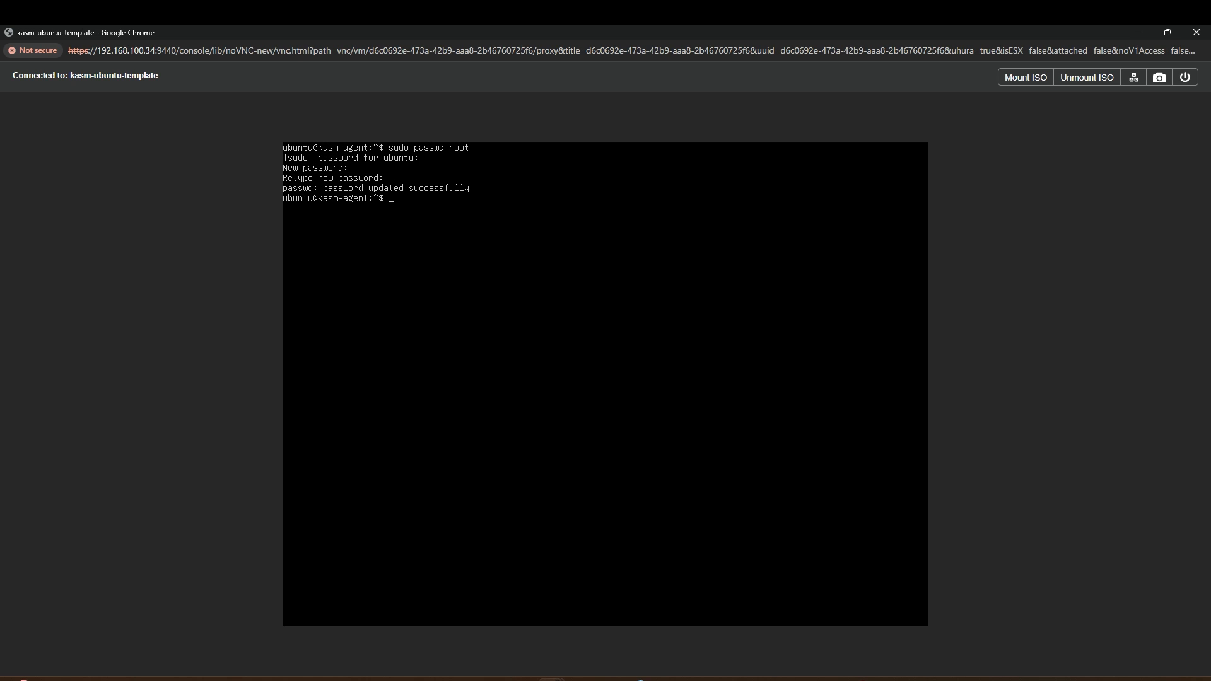
type("sudo truncate -s 0 /etc/machine-id")
key("Return")
type("sudo truncate -s 0 /va")
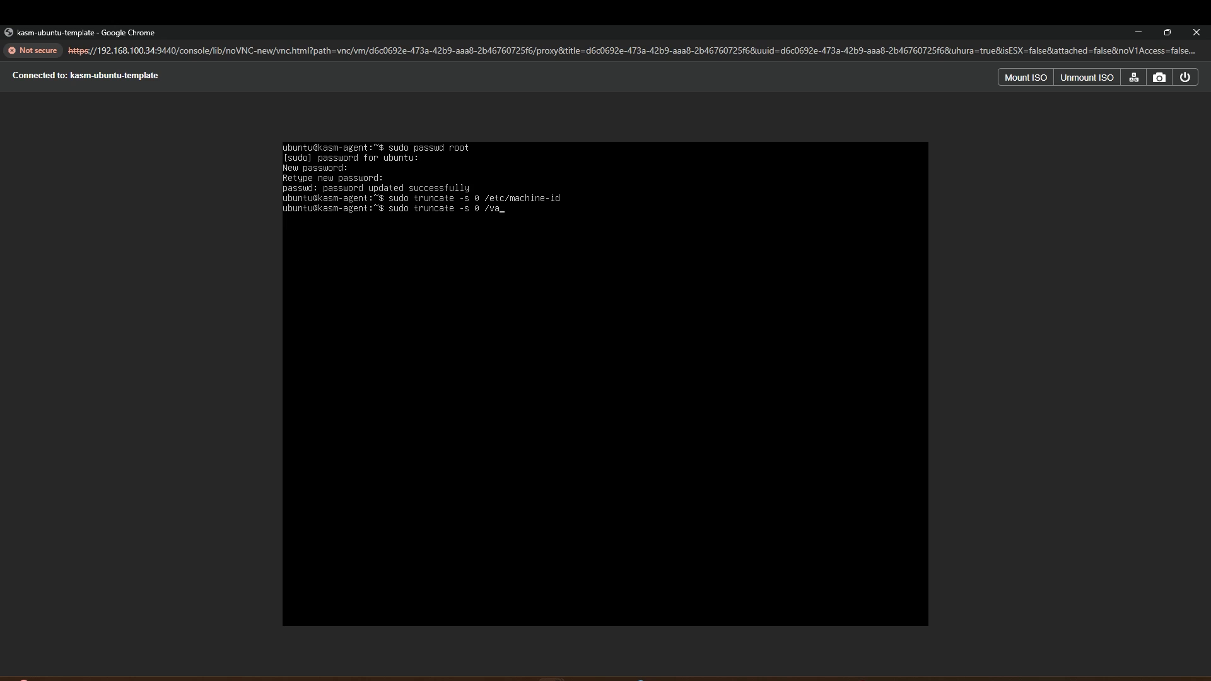
type("r/lib/dbus/machine-id")
key("Return")
type("sudo cloud-i")
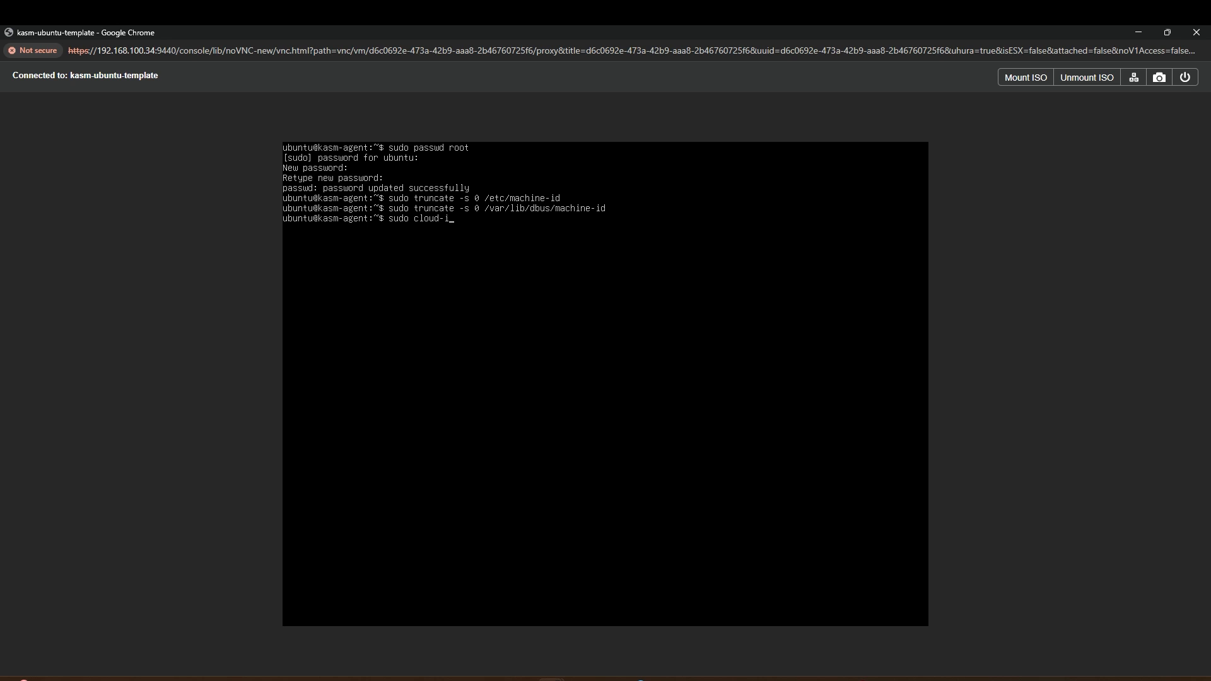
type("nit clean --logs")
key("Return")
Step: Power off the VM with sudo shutdown -P now and close the console
type("sudo shut")
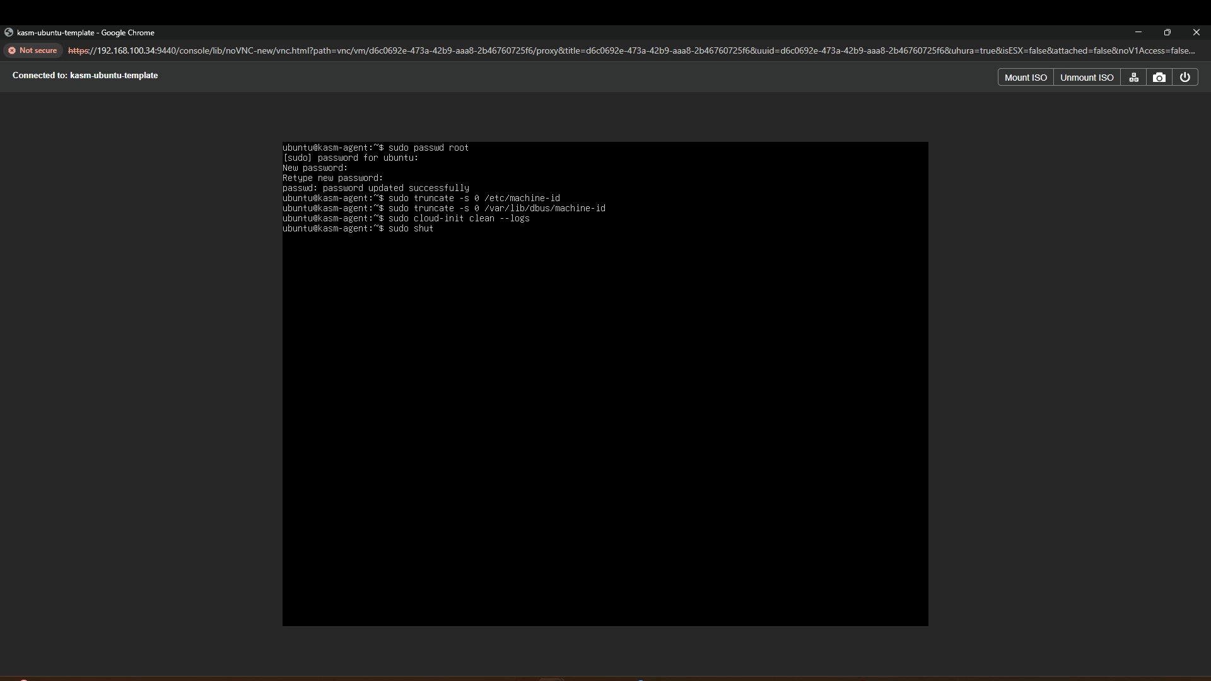
type("down -P now")
key("Return")
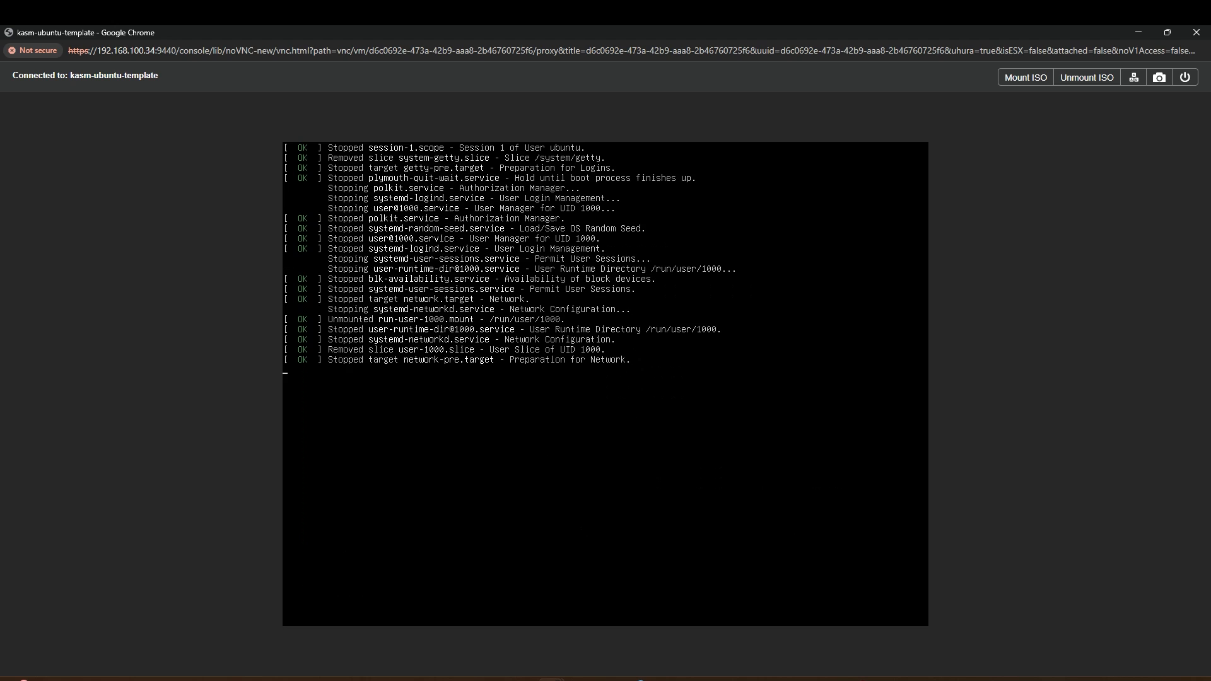
left_click(1196, 33)
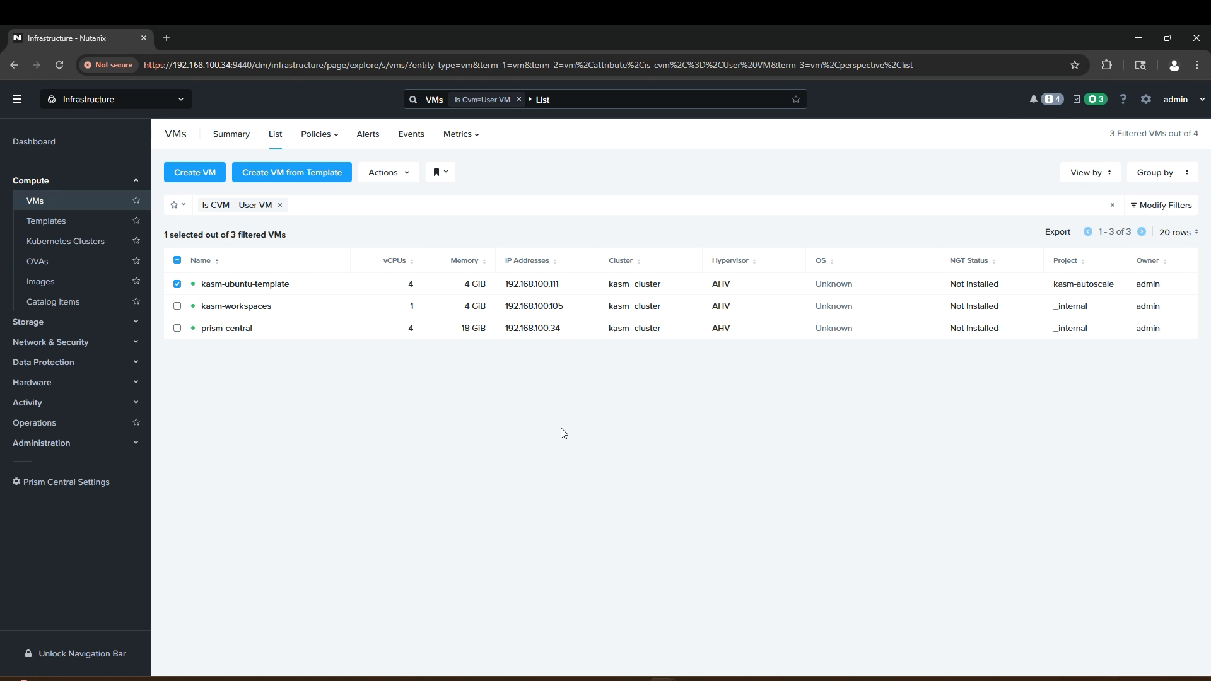
Step: Update kasm-ubuntu-template, delete its CD-ROM drive on the resources step, and save
right_click(306, 285)
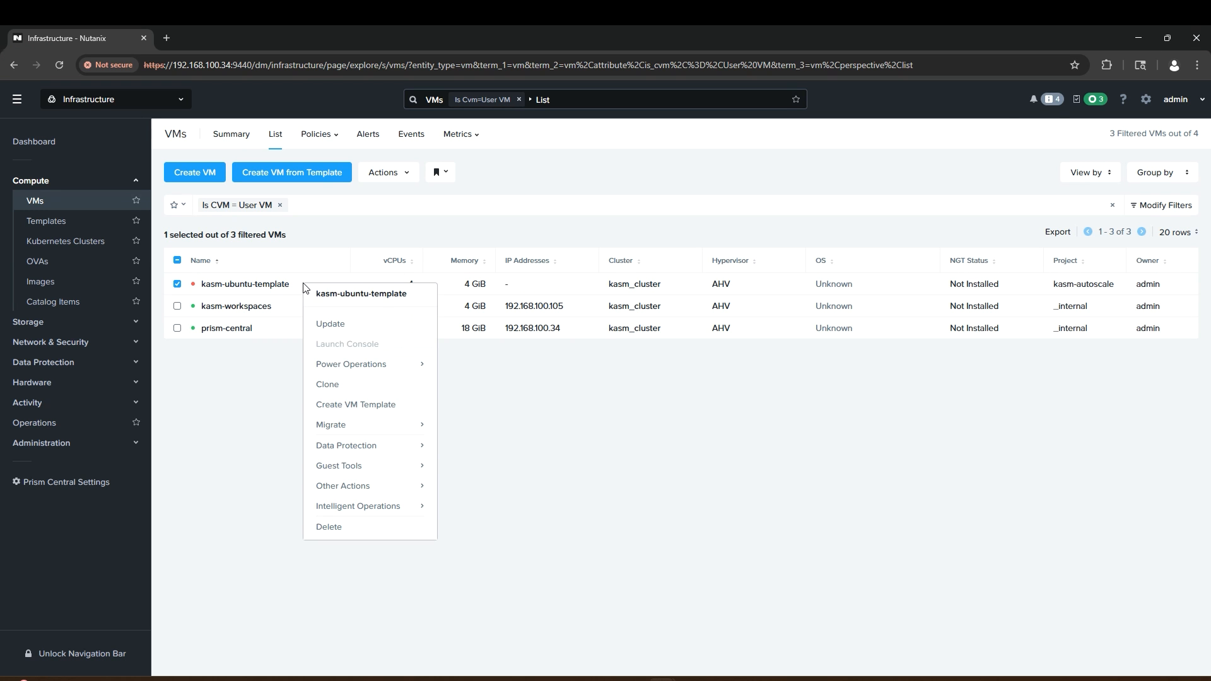
left_click(348, 325)
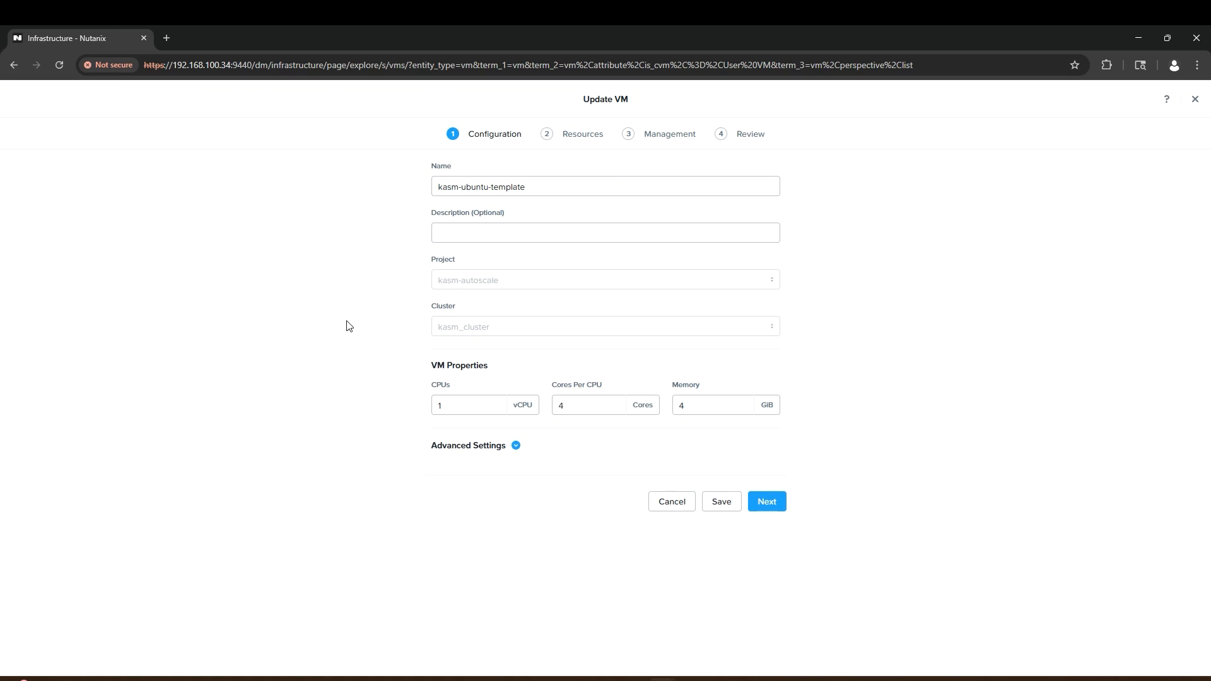
left_click(768, 501)
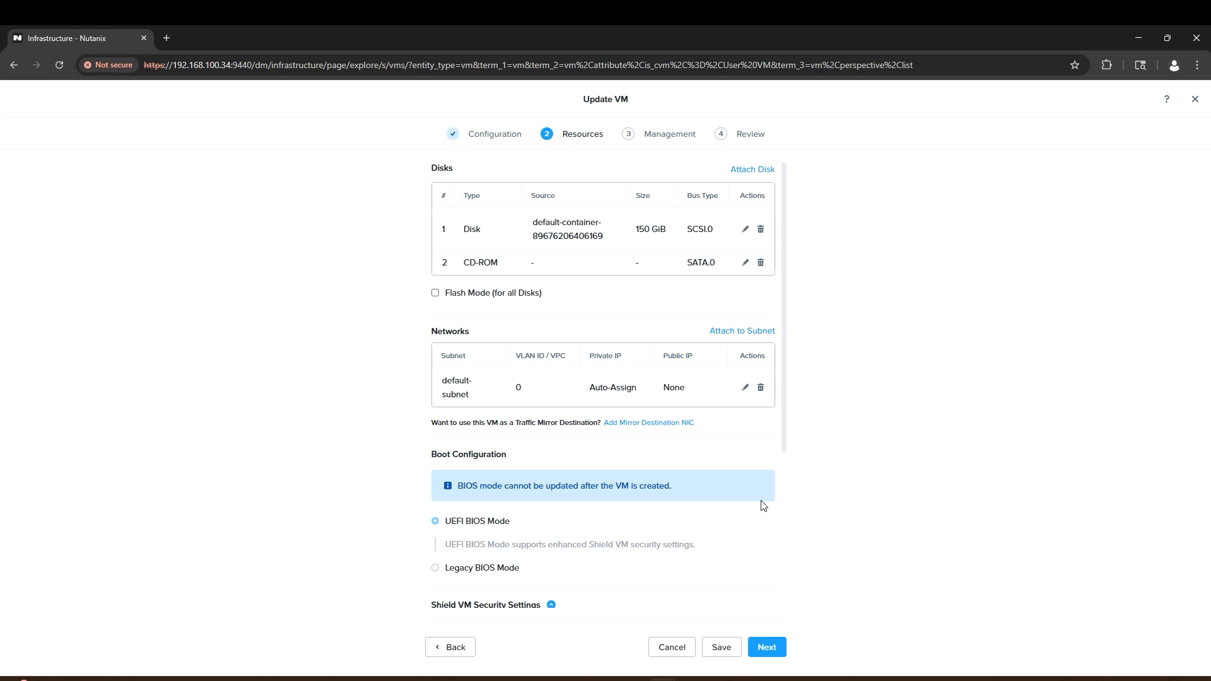
left_click(760, 263)
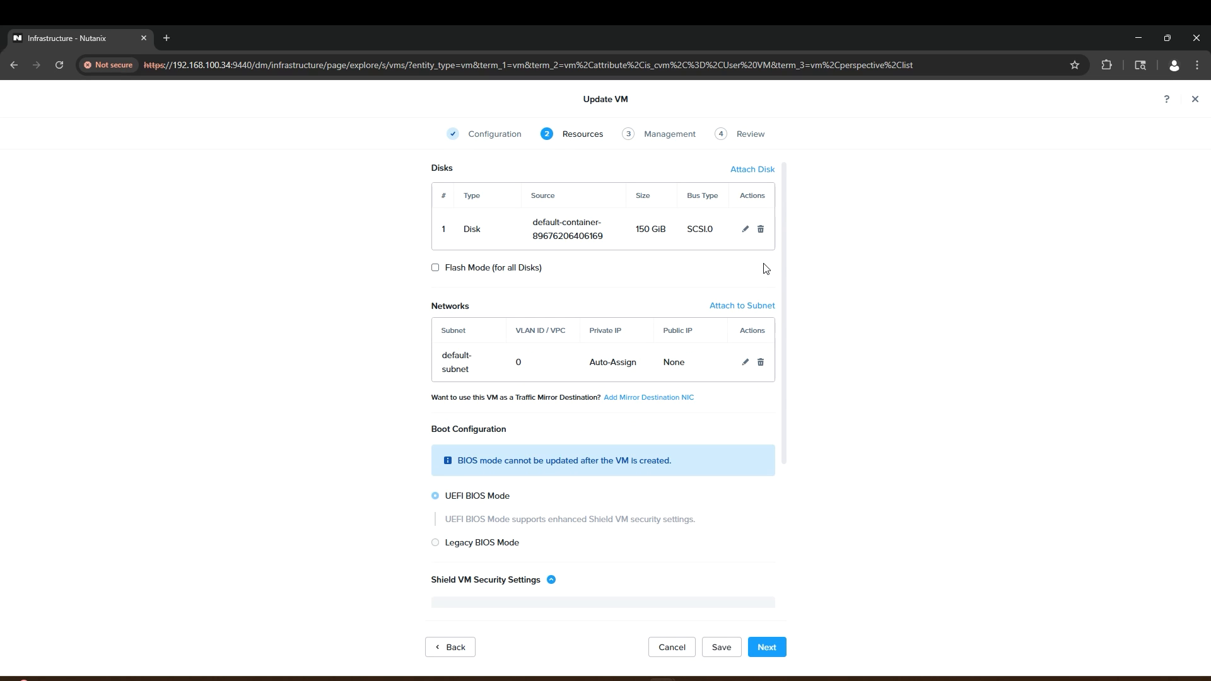
left_click(731, 651)
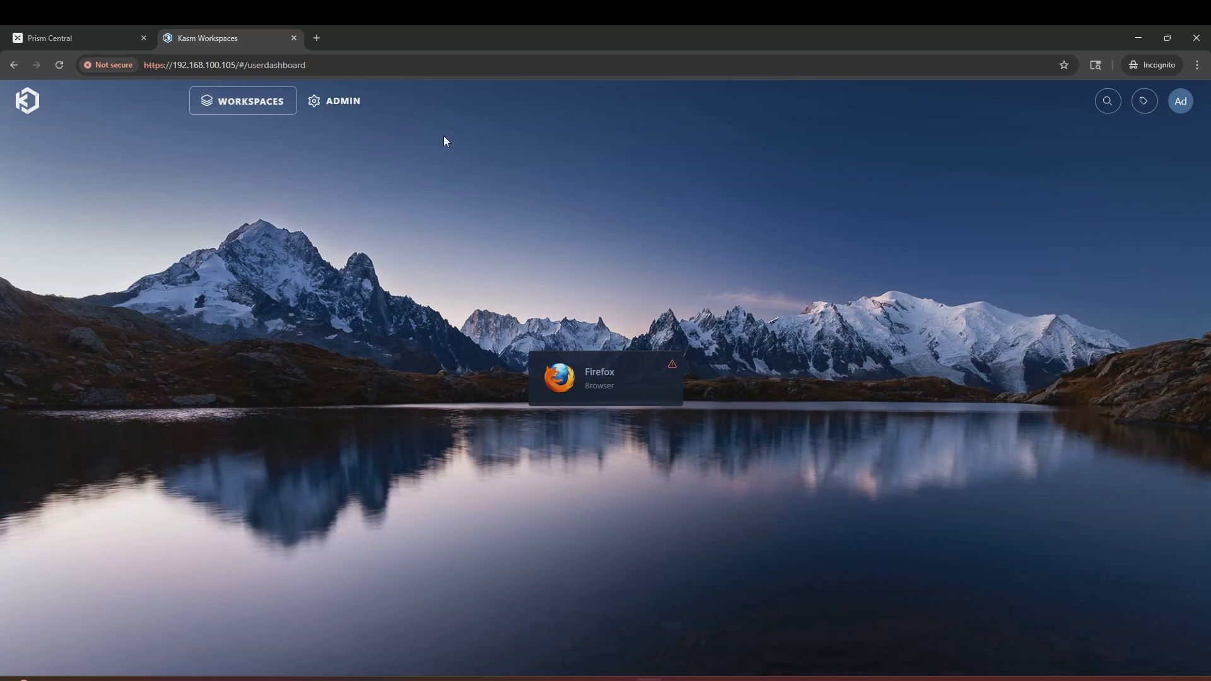
Step: Edit the default zone under Infrastructure > Zones, replacing Upstream Auth Address proxy with 192.168.100.105
left_click(350, 104)
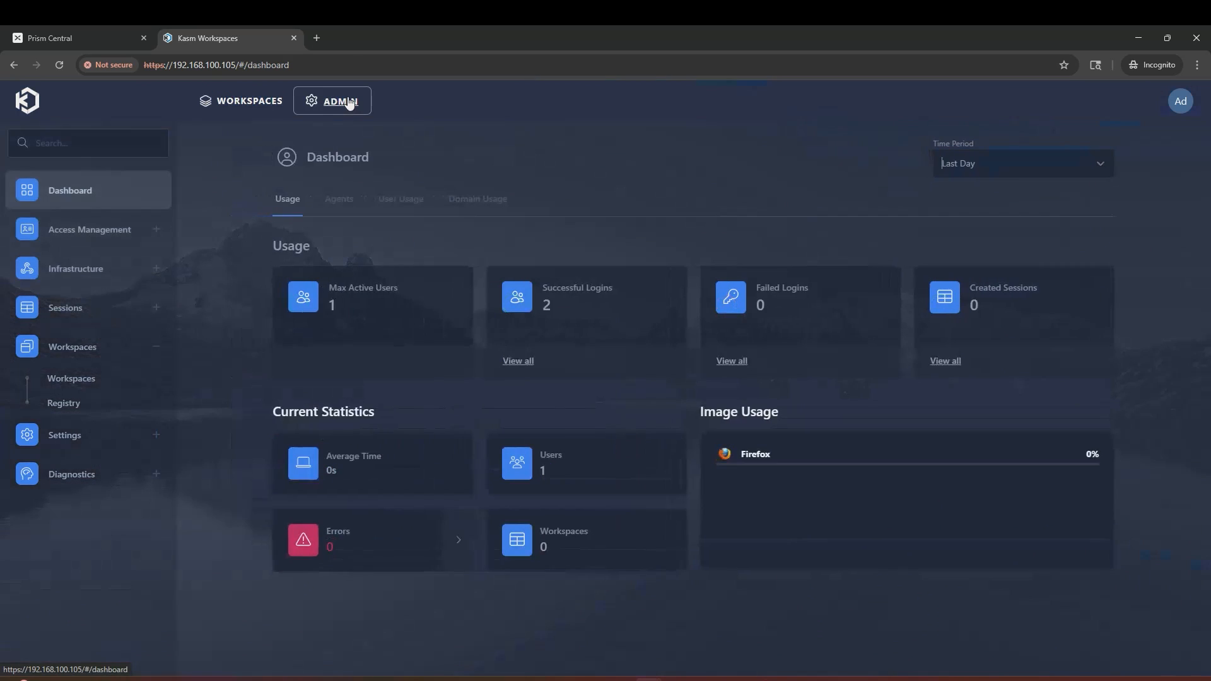
left_click(104, 268)
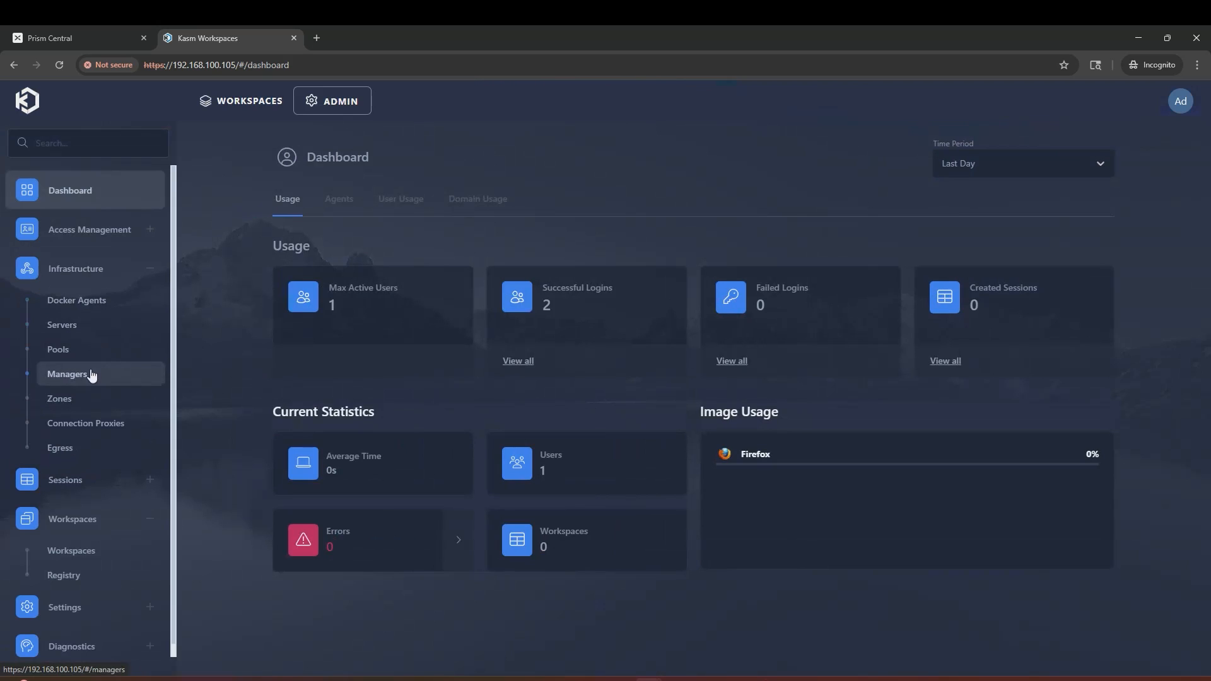
left_click(83, 401)
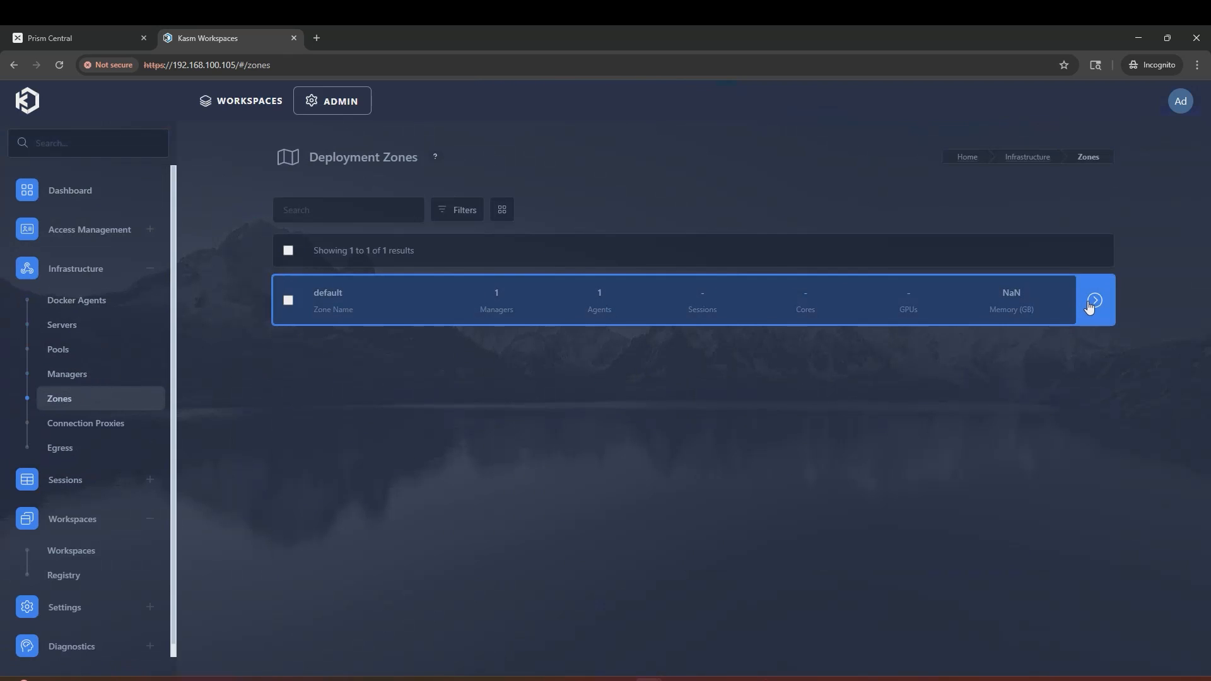
left_click(1049, 304)
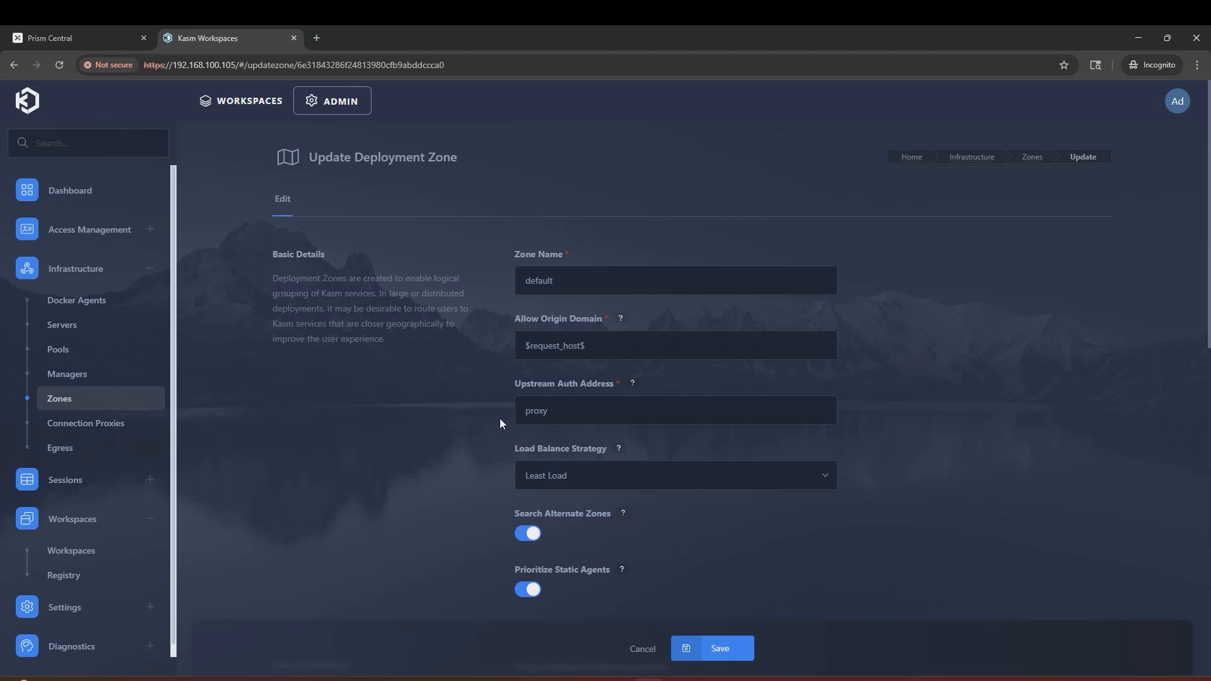
left_click_drag(239, 65, 172, 65)
key("ctrl+c")
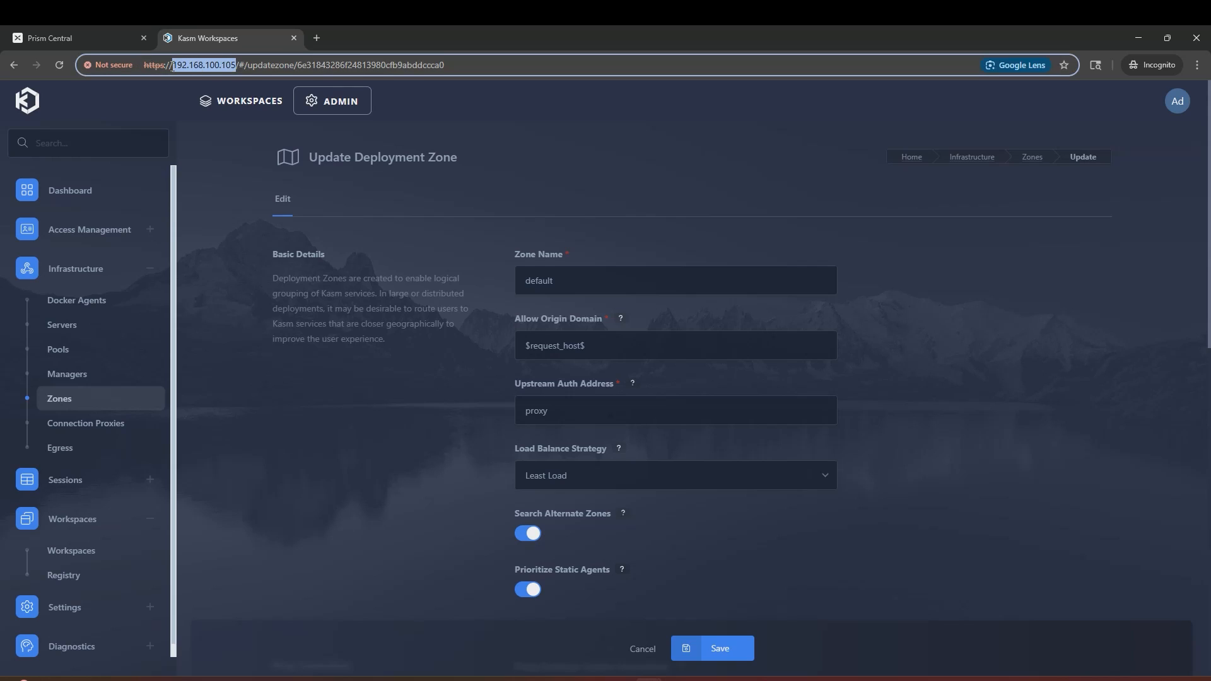
double_click(555, 410)
key("ctrl+v")
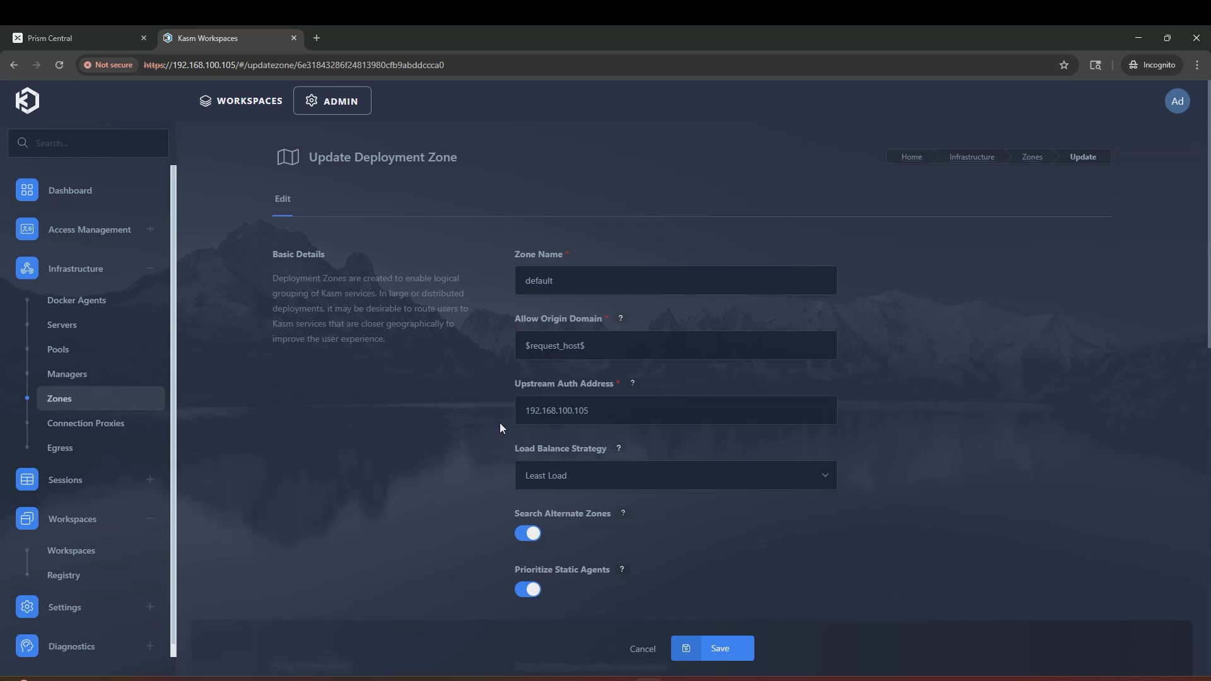
left_click(728, 650)
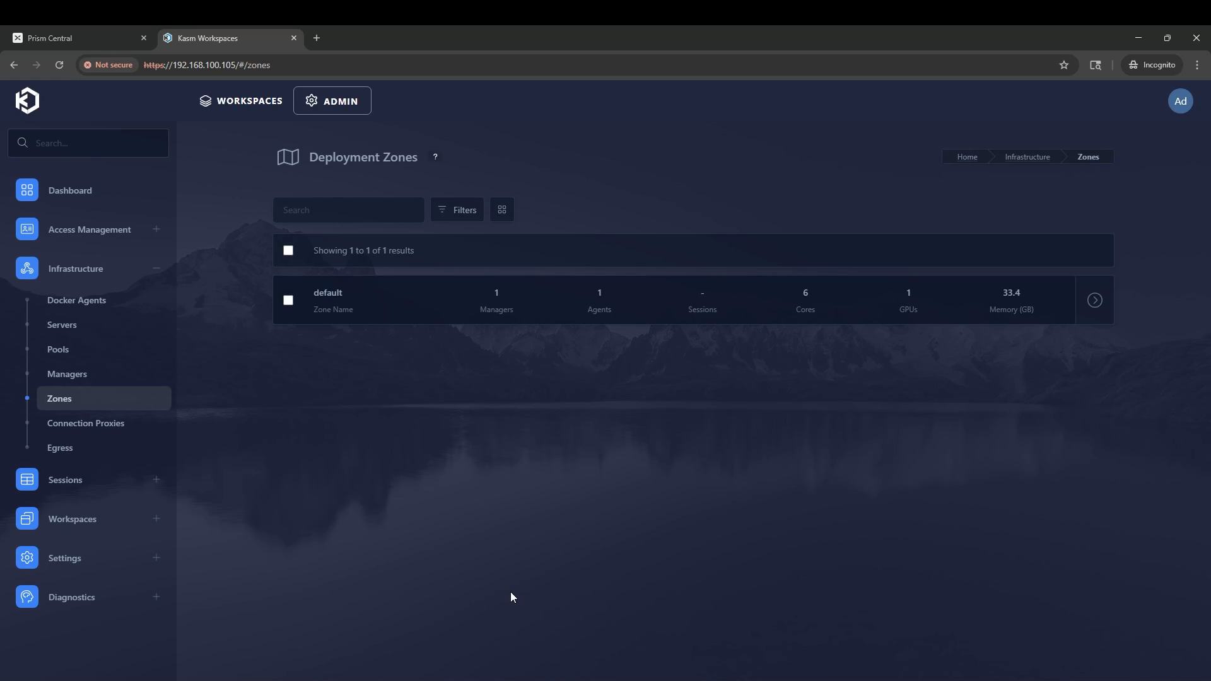
Step: Add a pool named Docker Agent Pool of type Docker Agent and save it
left_click(73, 360)
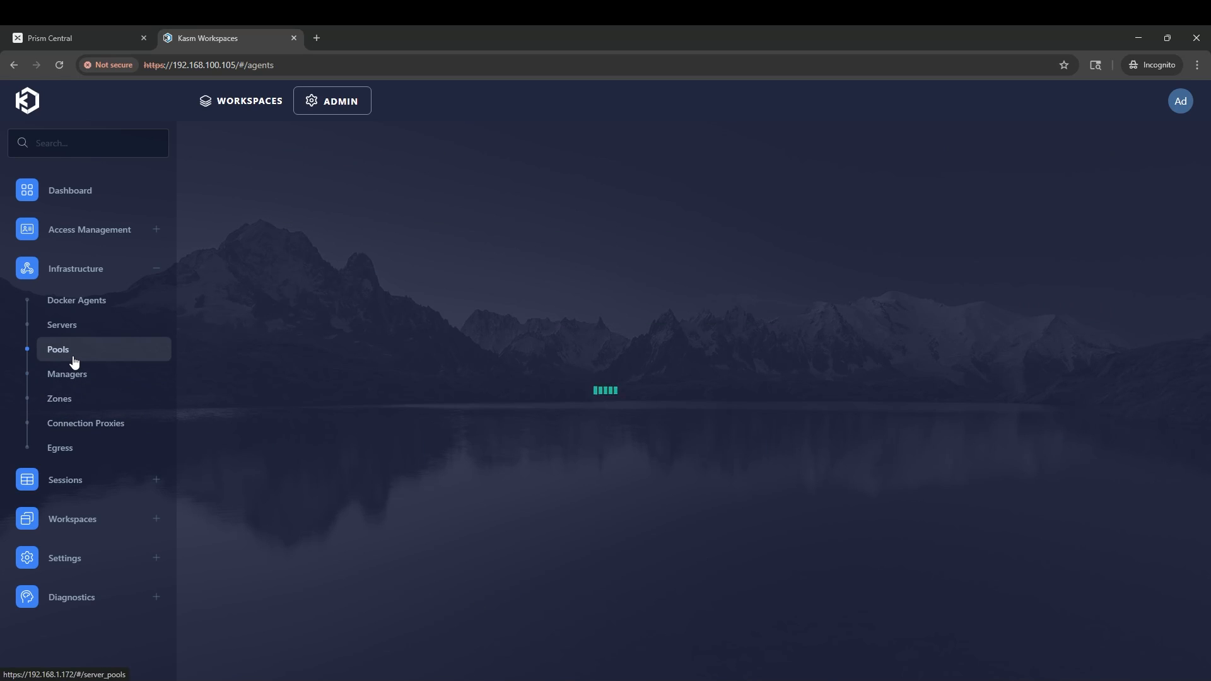
left_click(695, 367)
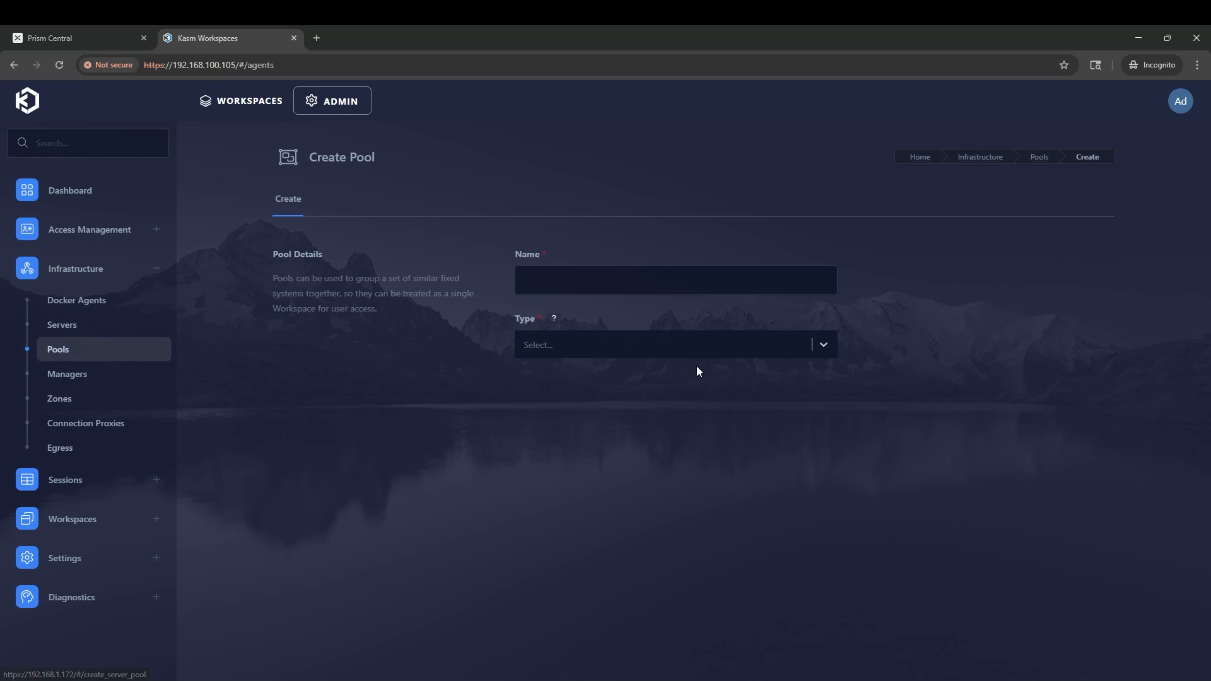
left_click(613, 286)
type("Docker Agent Pool")
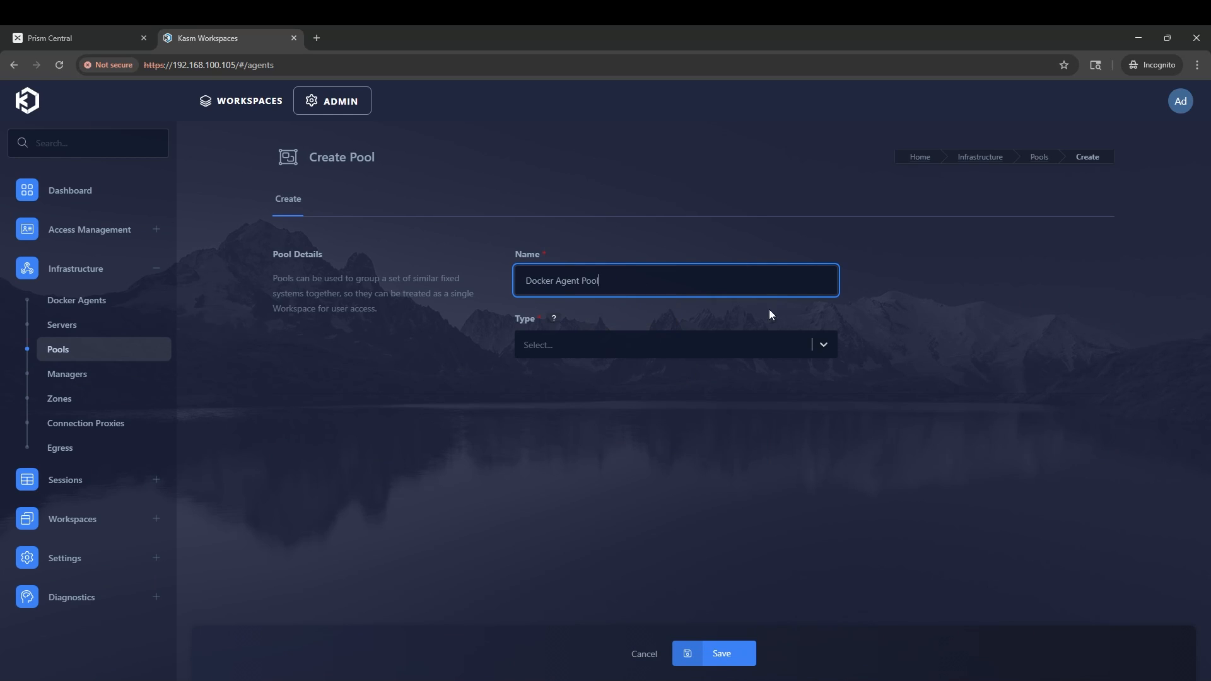
left_click(756, 342)
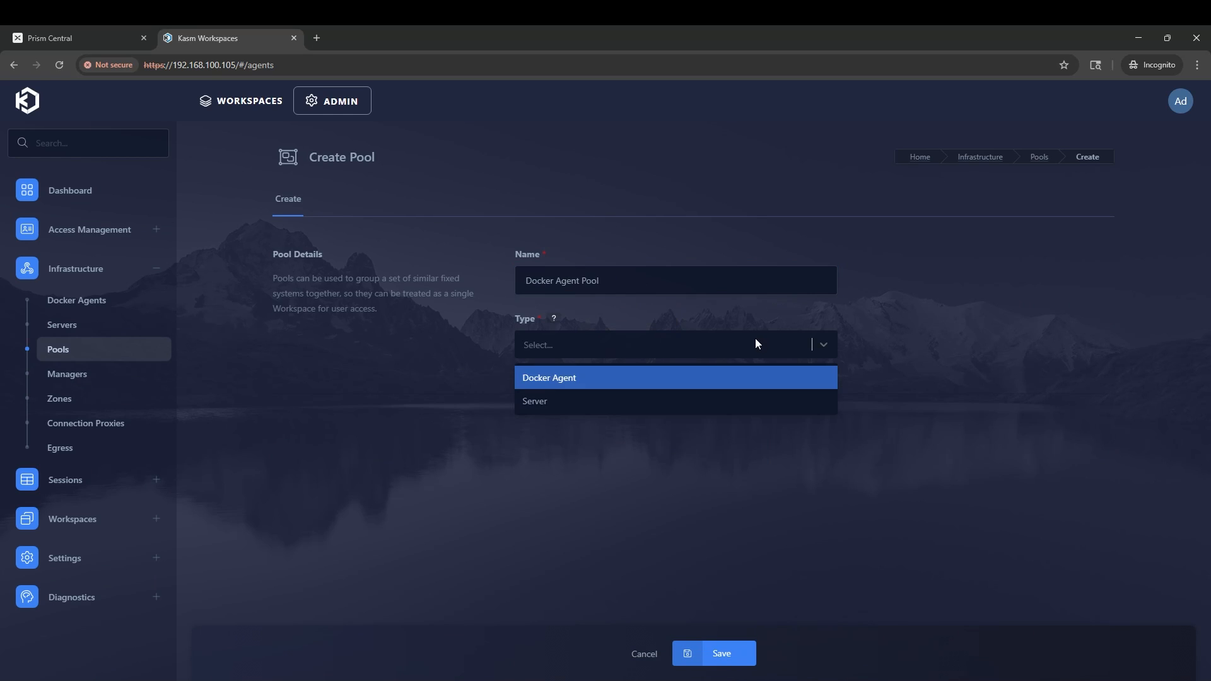
left_click(616, 380)
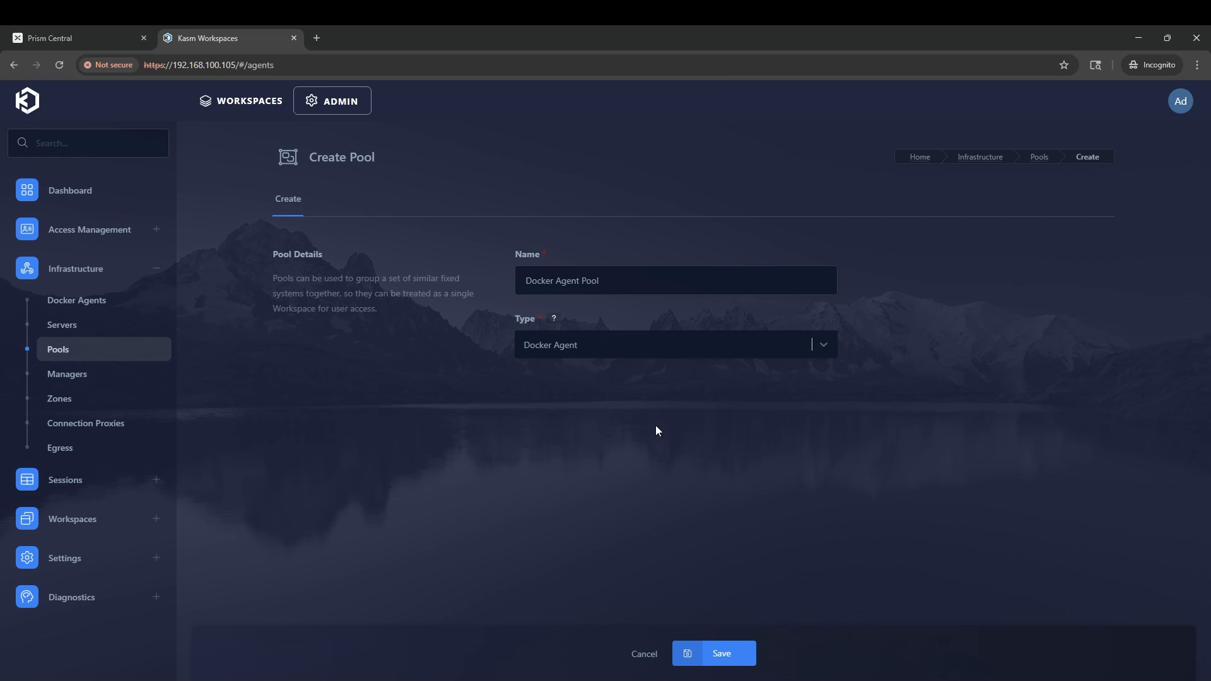
left_click(728, 652)
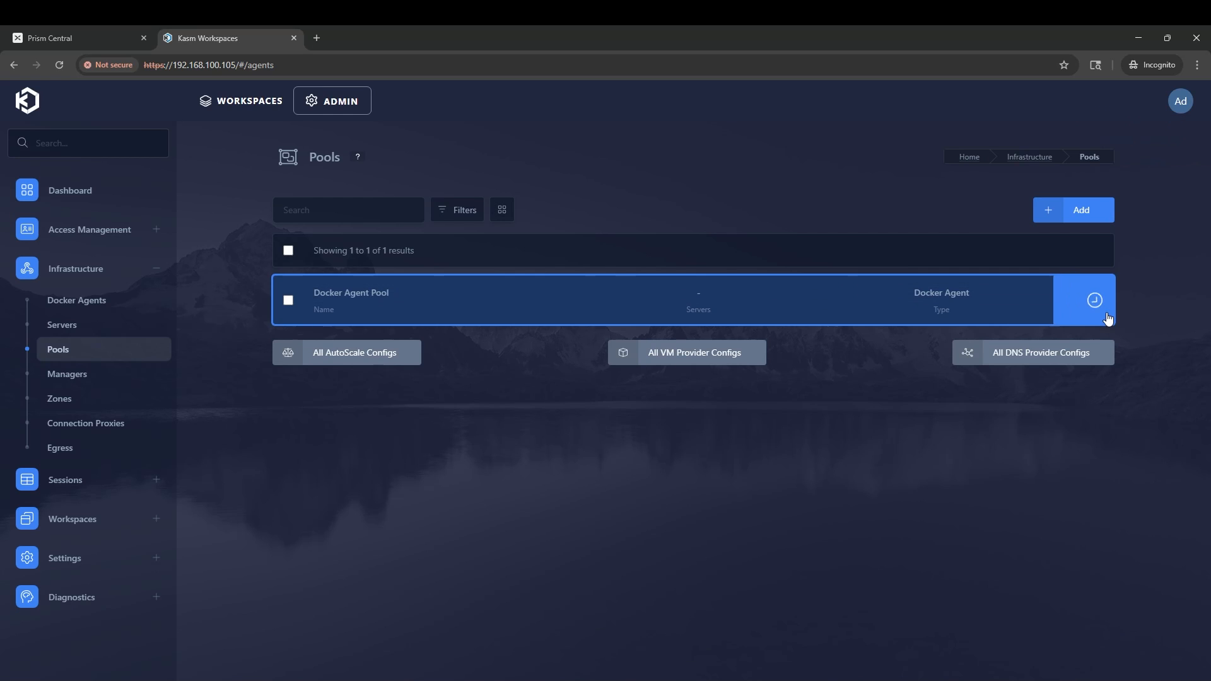
Step: Edit Docker Agent Pool and start a new entry under AutoScale Configurations
left_click(1040, 300)
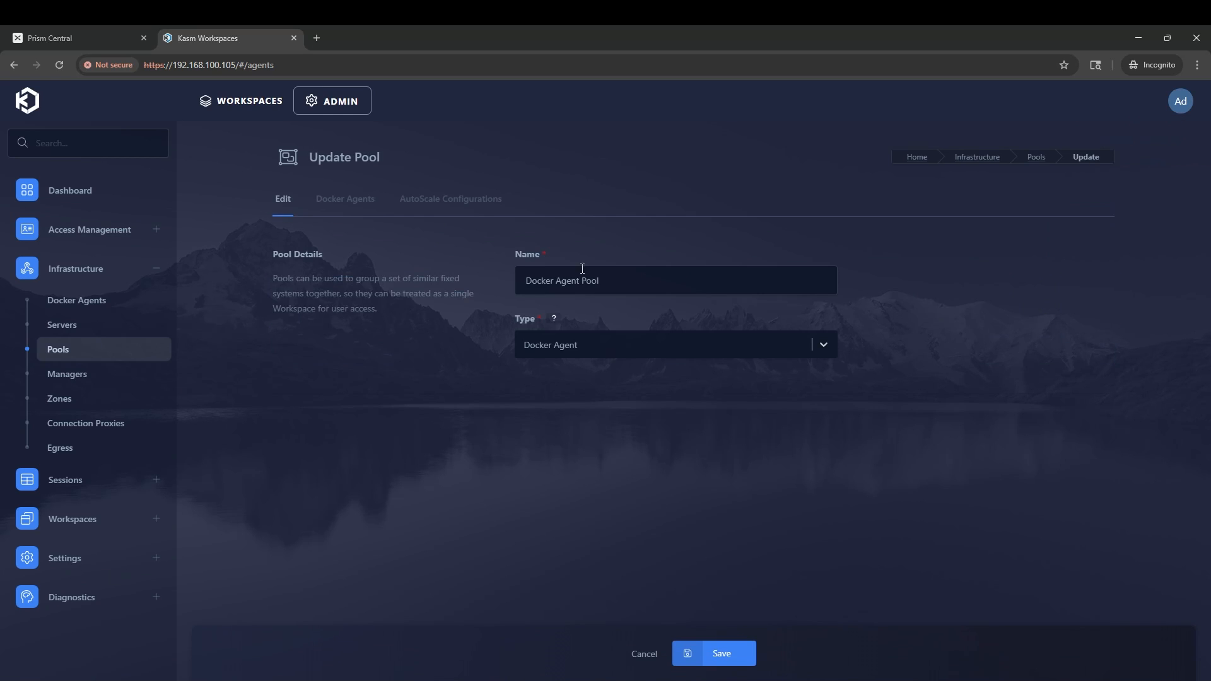
left_click(470, 201)
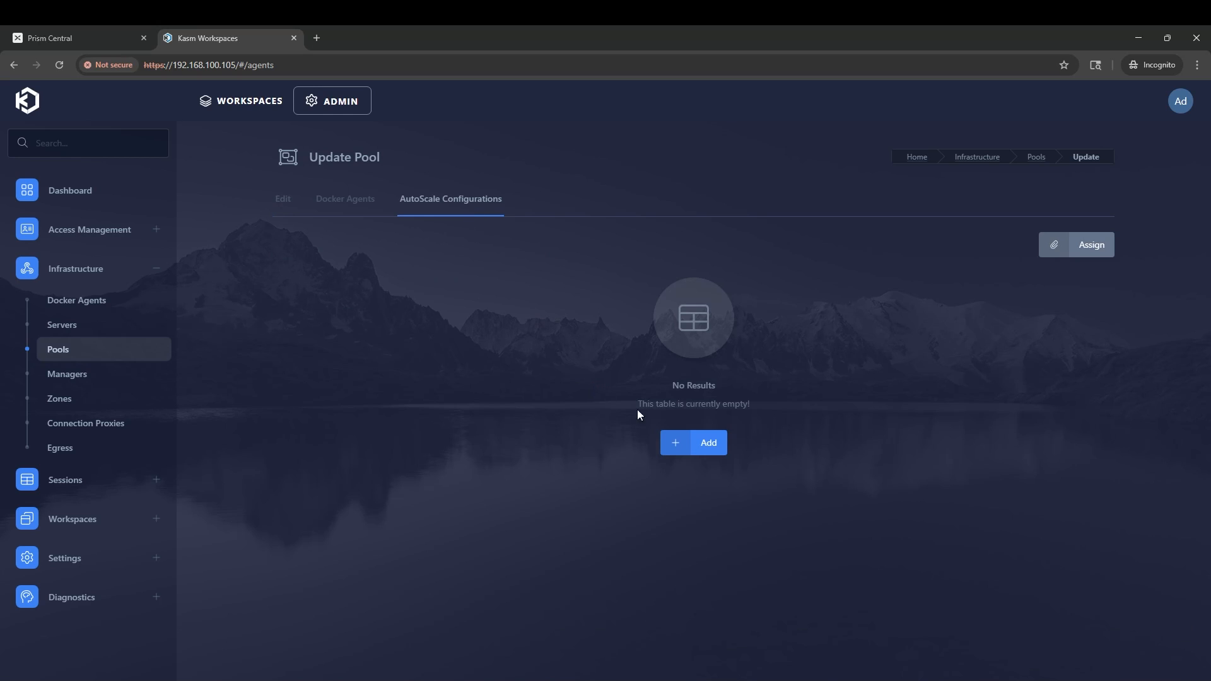
left_click(715, 444)
Step: Name the config Nutanix Docker Autoscale, pick the default zone, and set 60-second downscale backoff
left_click(803, 341)
type("Nutanix Docker Autoscale")
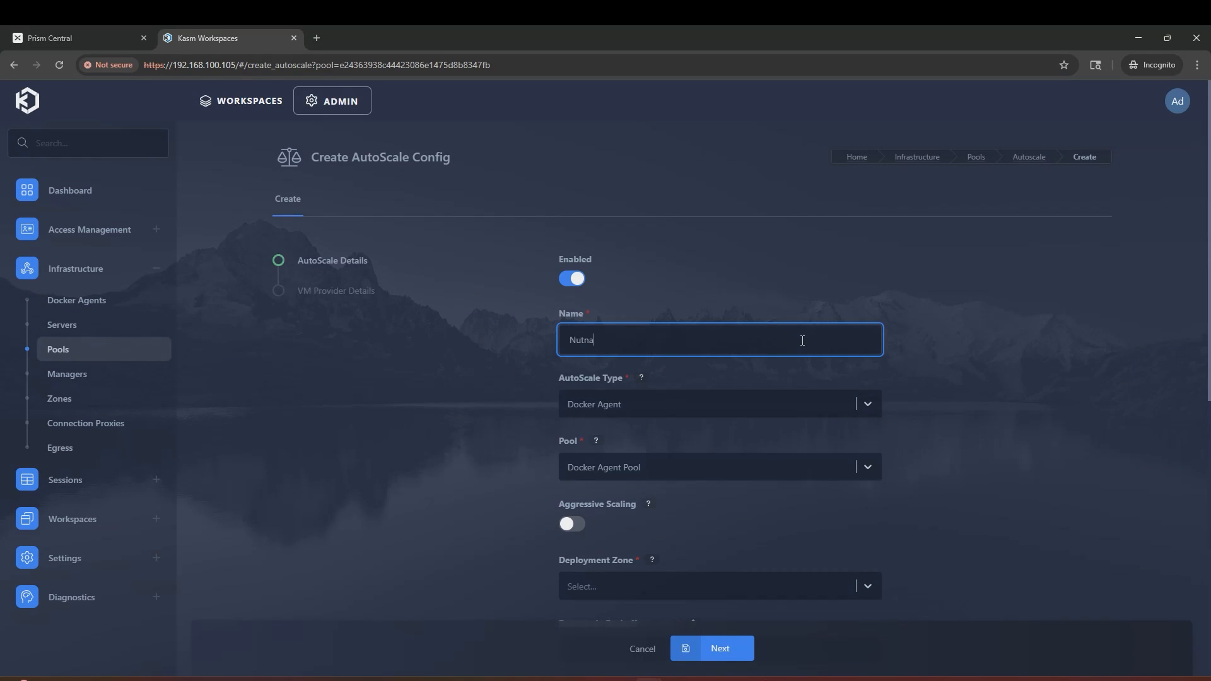
left_click(1006, 366)
scroll(984, 373, "down", 5)
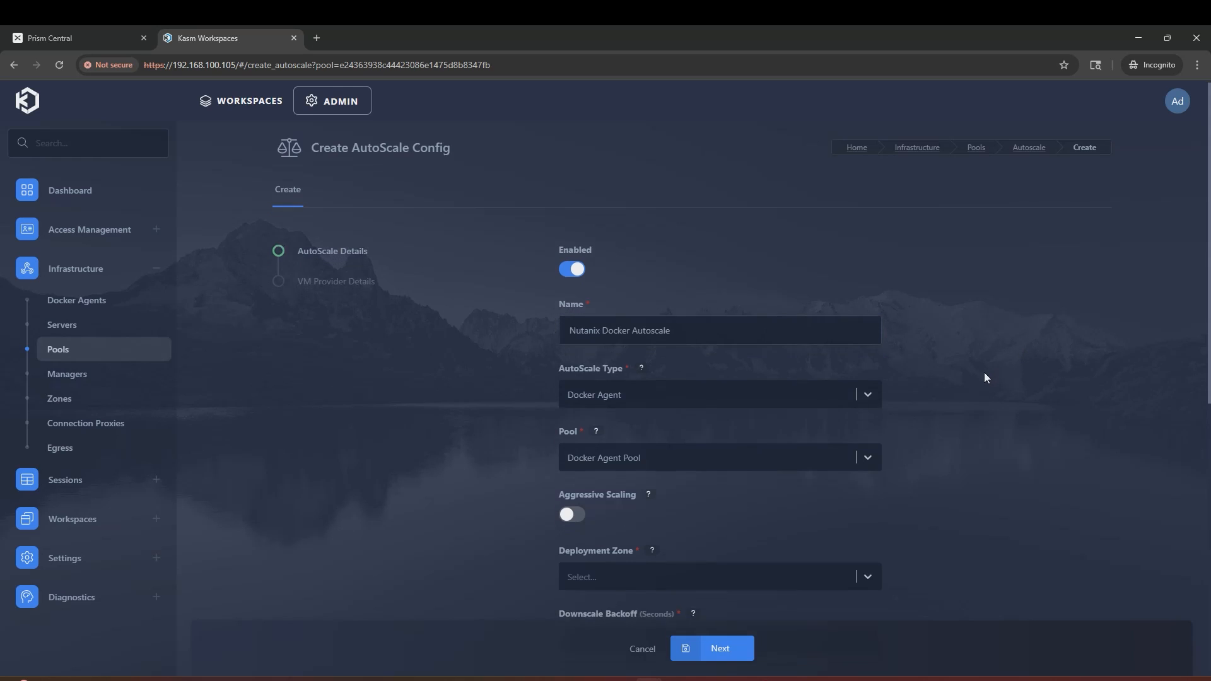
left_click(867, 274)
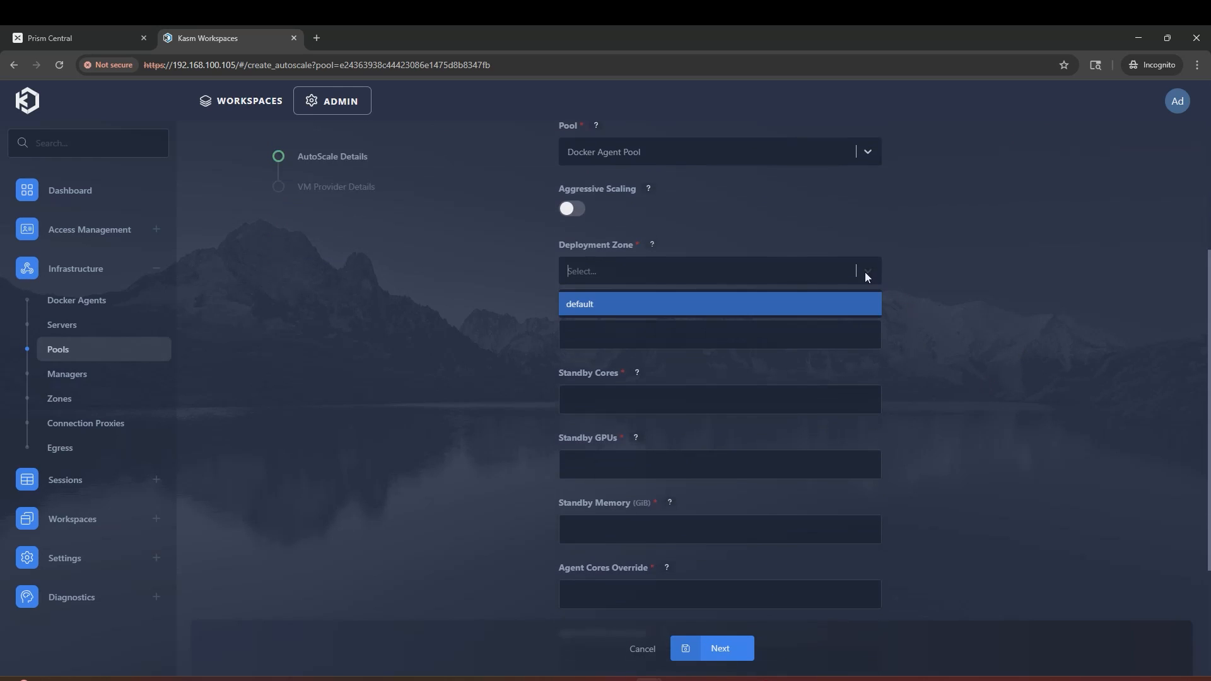
left_click(830, 302)
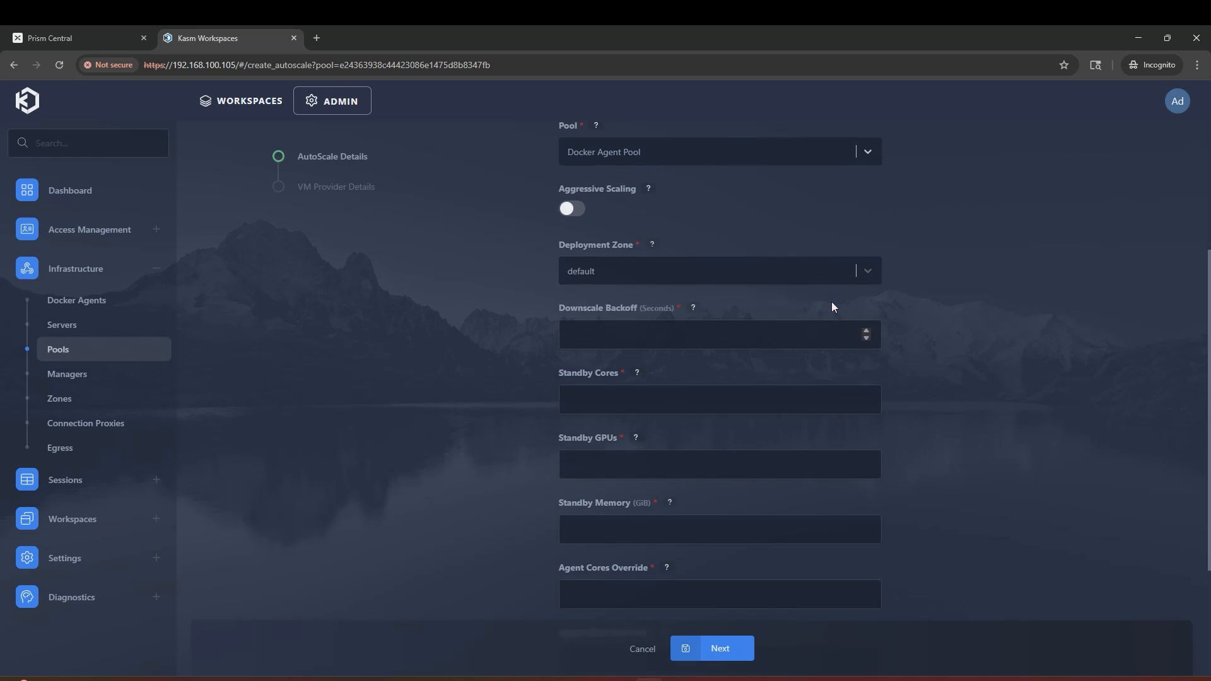
left_click(776, 337)
type("60")
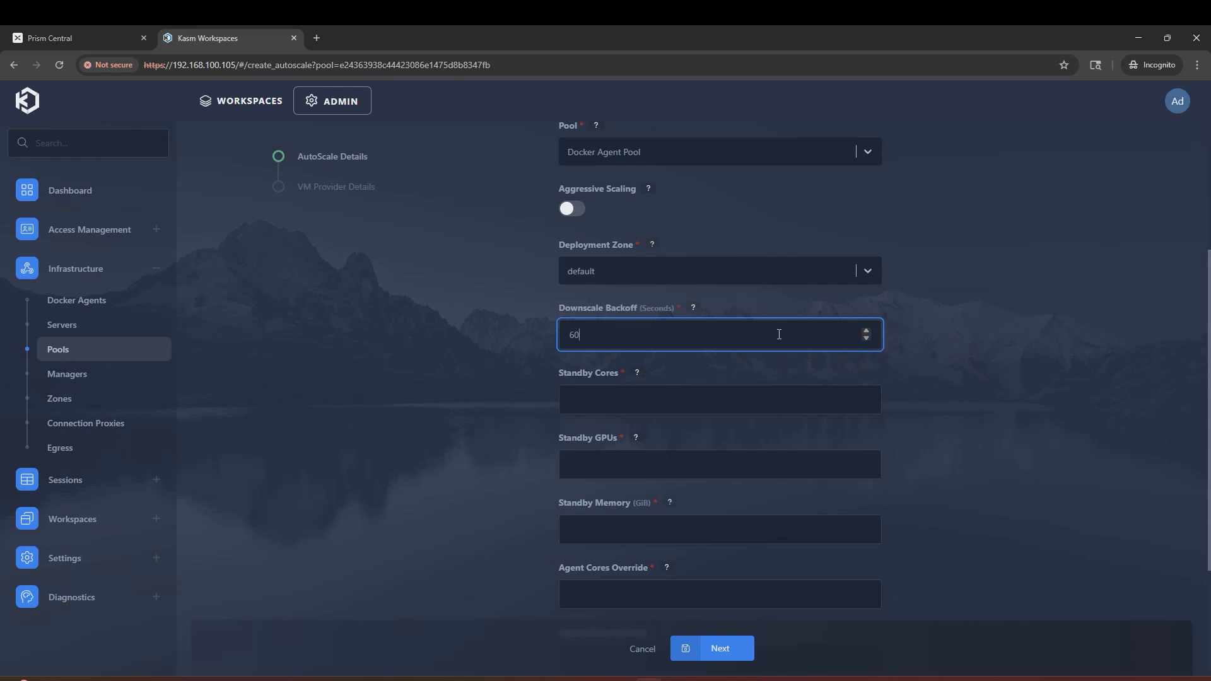
left_click(1009, 371)
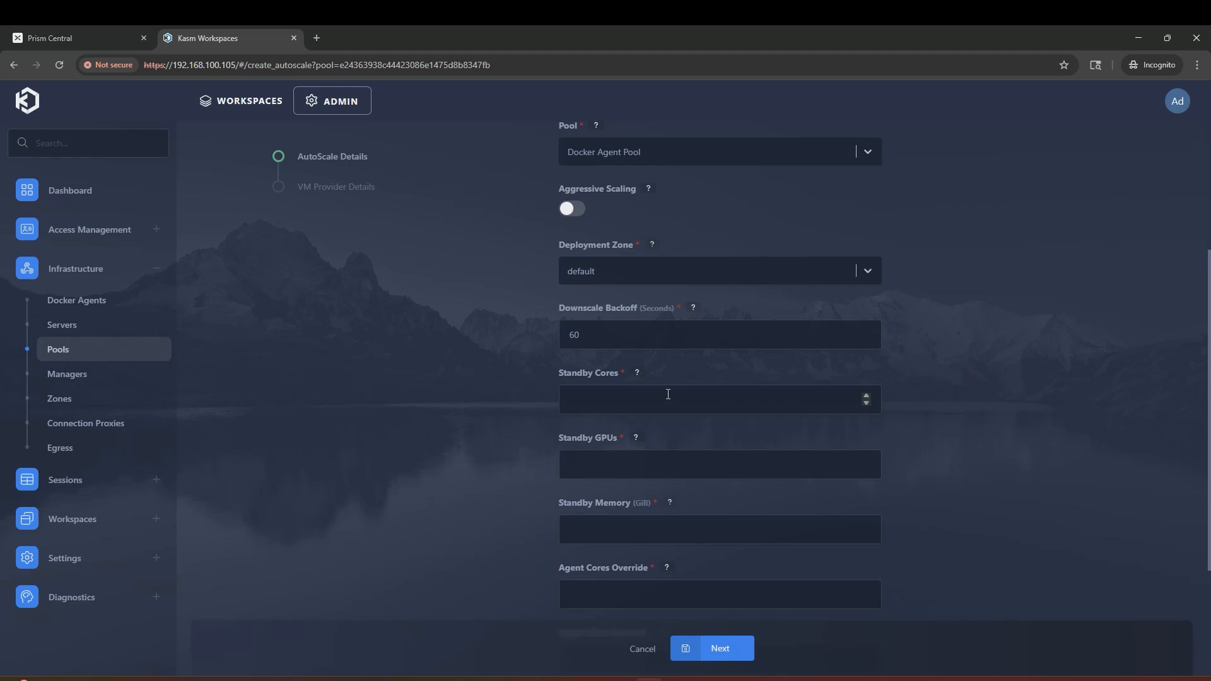
Step: Set standby capacity to 2 cores, 0 GPUs and 1 GiB memory
left_click(667, 394)
type("2")
left_click(955, 467)
left_click(743, 465)
type("0")
left_click(974, 515)
left_click(649, 528)
type("1")
left_click(998, 535)
scroll(997, 530, "down", 3)
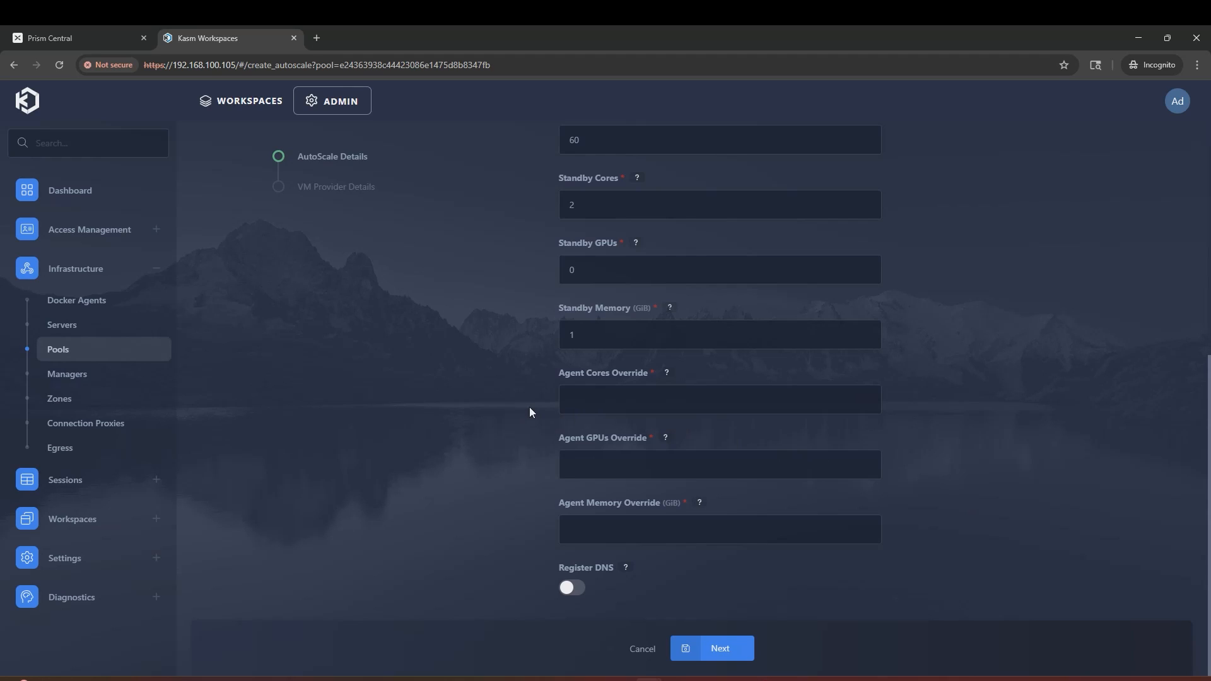
Step: Override agent resources to 2 cores, 0 GPUs and 4 GiB, then save and continue
left_click(570, 403)
type("2")
left_click(582, 464)
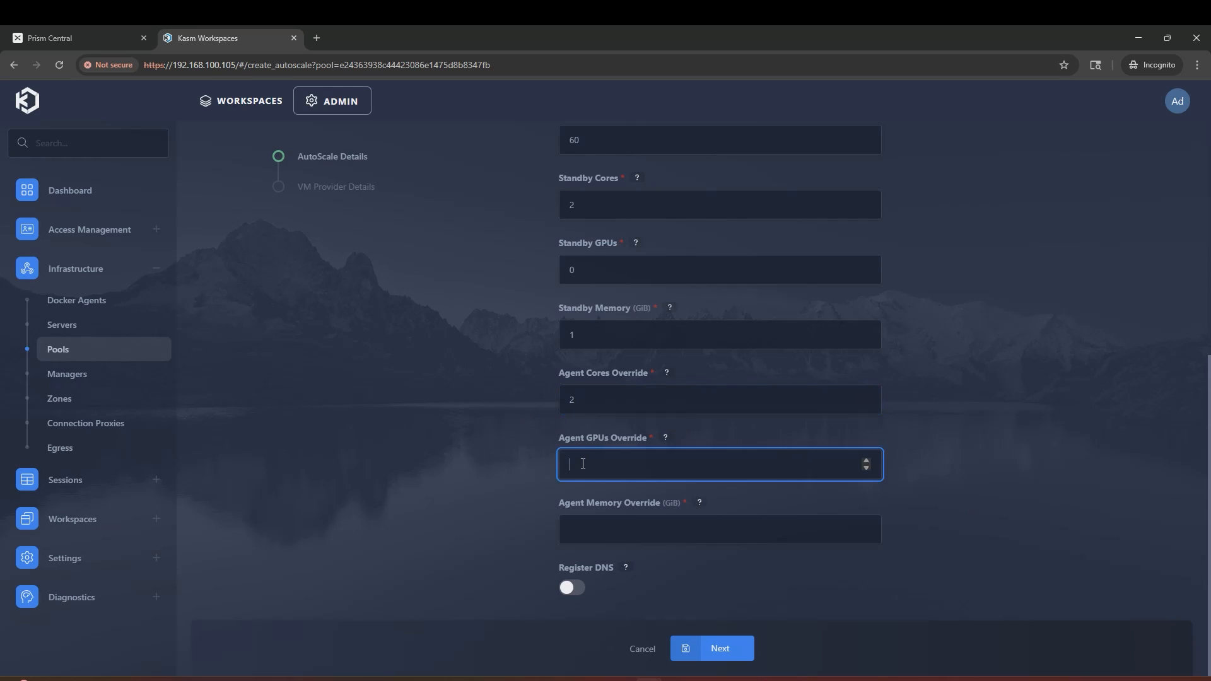
type("0")
left_click(988, 542)
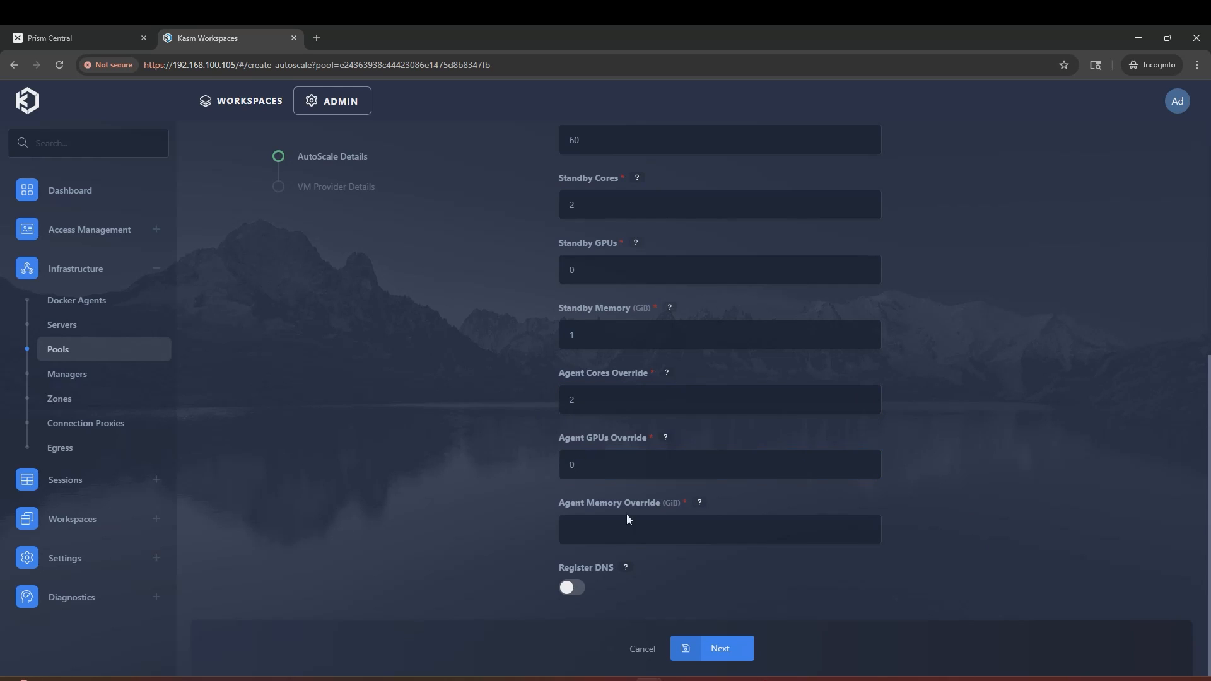
left_click(596, 530)
type("4")
left_click(996, 534)
left_click(715, 647)
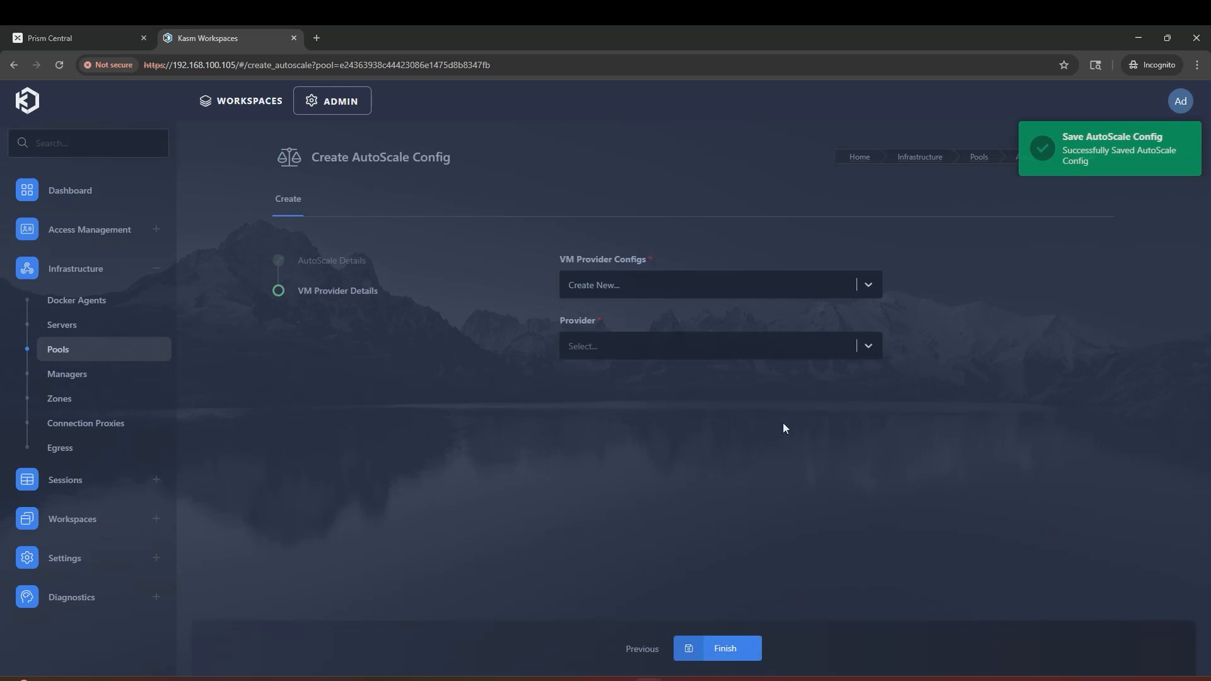
Step: Choose Nutanix as provider, name it Nutanix Agent VM Config, with 5 max instances
left_click(857, 346)
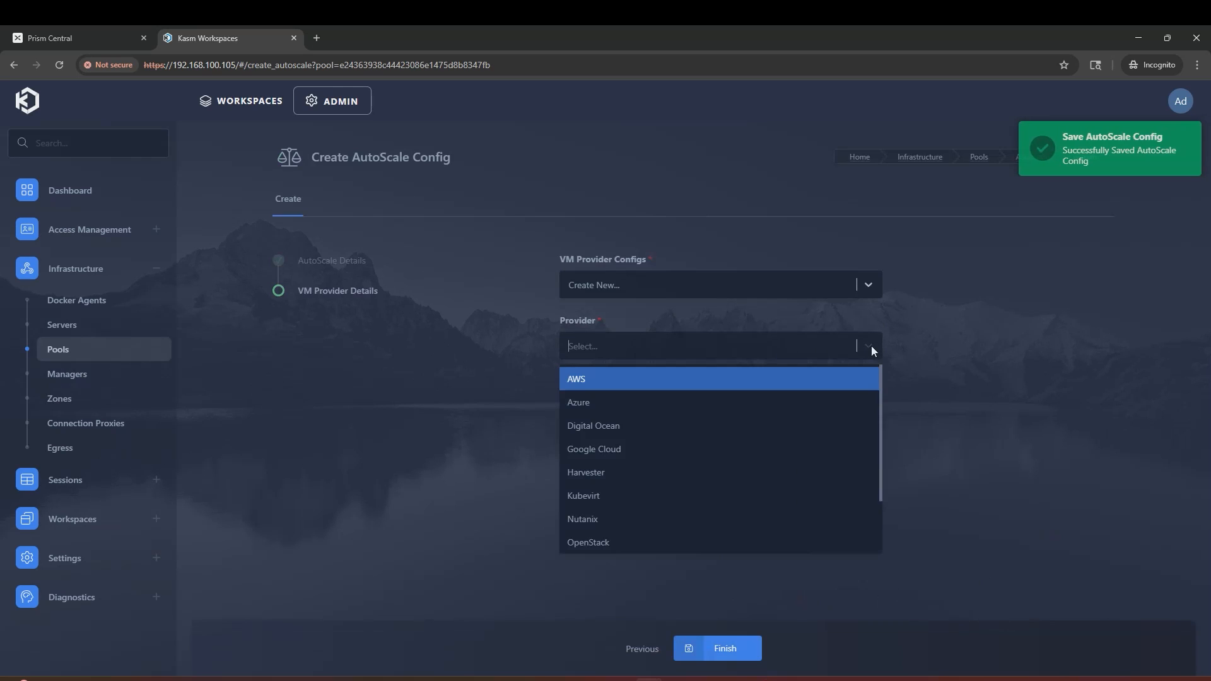
left_click(729, 517)
left_click(805, 403)
type("Nutanix Agent VM Config")
key("Tab")
type("5")
left_click(908, 428)
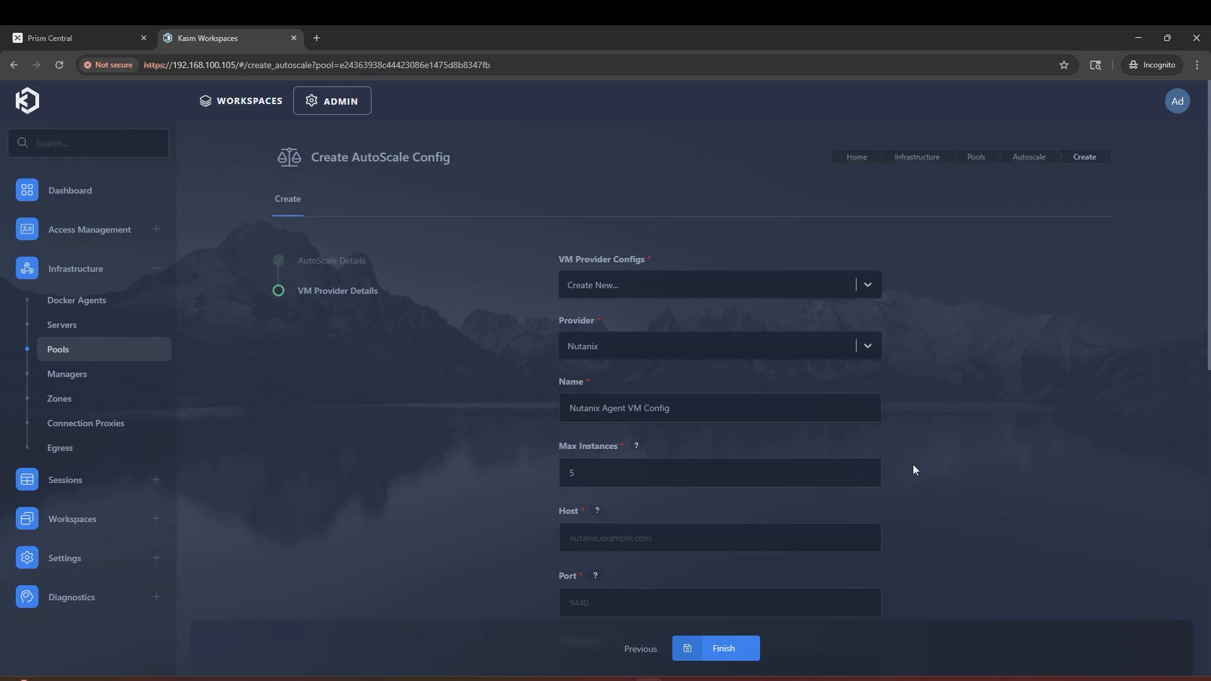
scroll(921, 465, "down", 3)
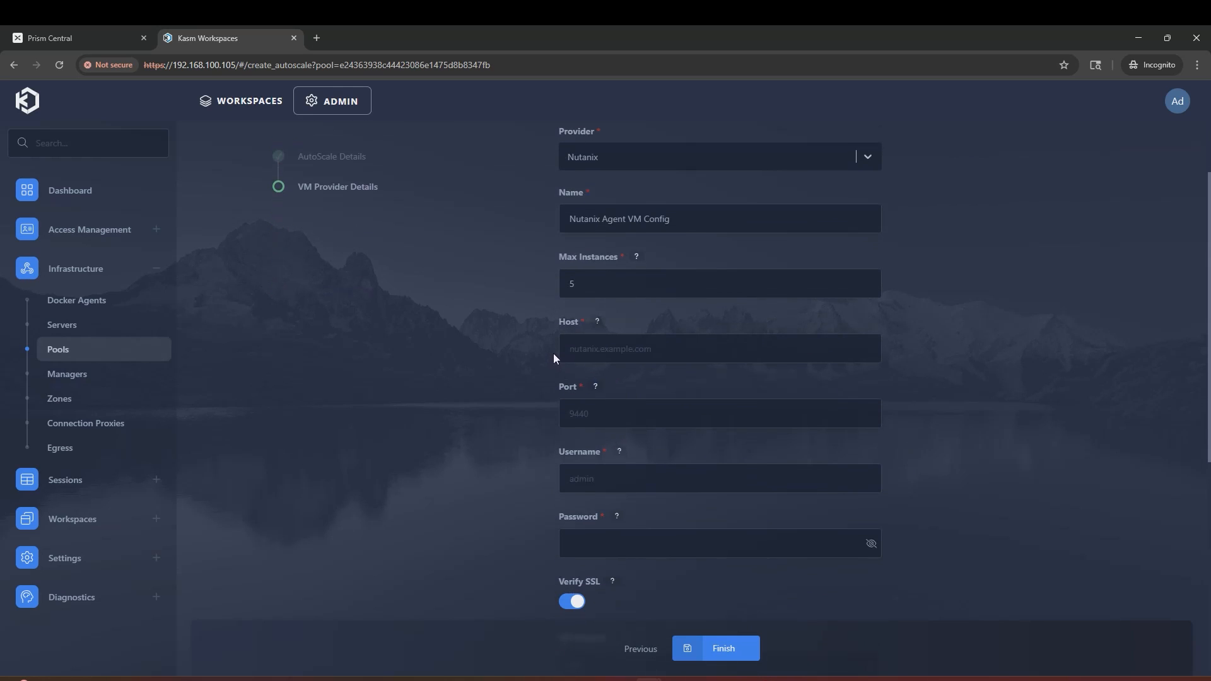
Step: Set Host to the Prism Central address 192.168.100.34 and Port to 9440
key("ctrl+Tab")
left_click_drag(252, 65, 176, 66)
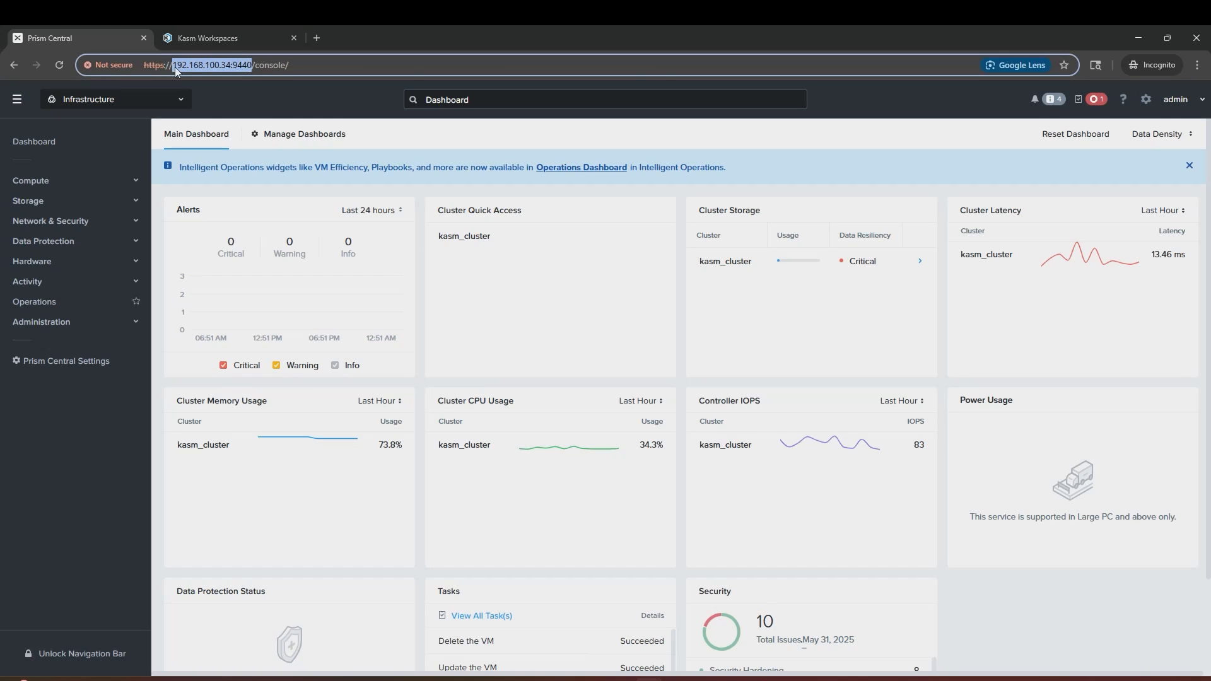
key("ctrl+c")
left_click(210, 39)
left_click(628, 349)
key("ctrl+v")
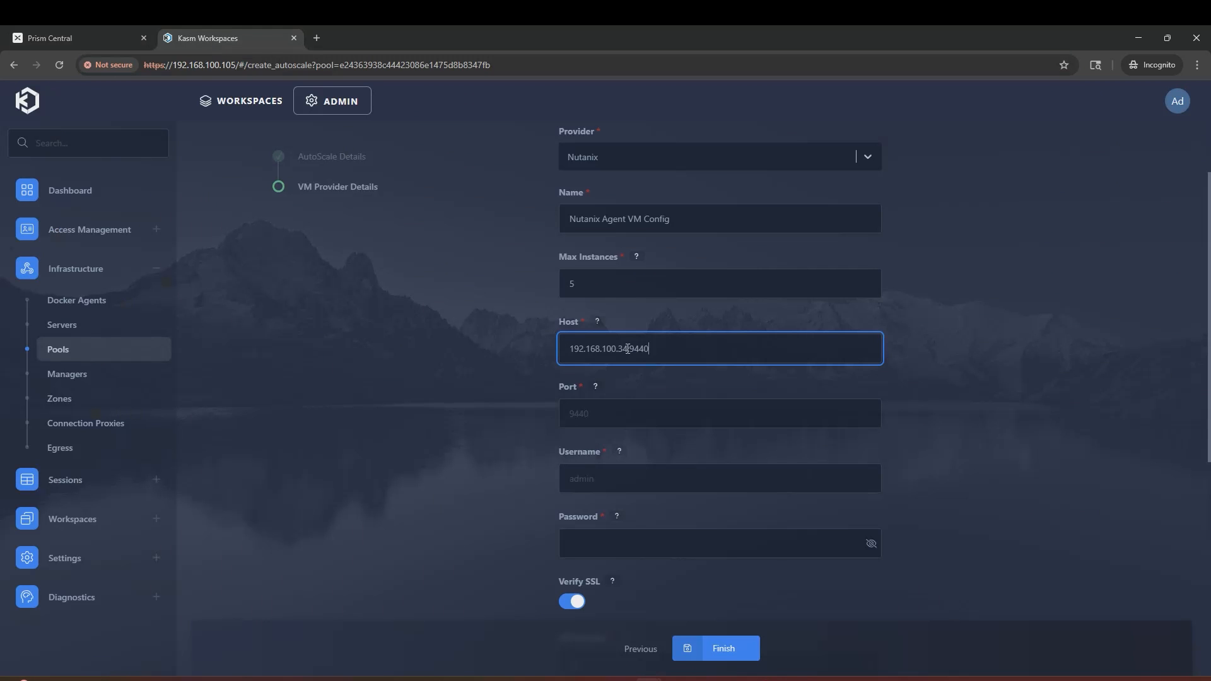
left_click_drag(627, 348, 691, 349)
key("BackSpace")
left_click(621, 413)
type("9440")
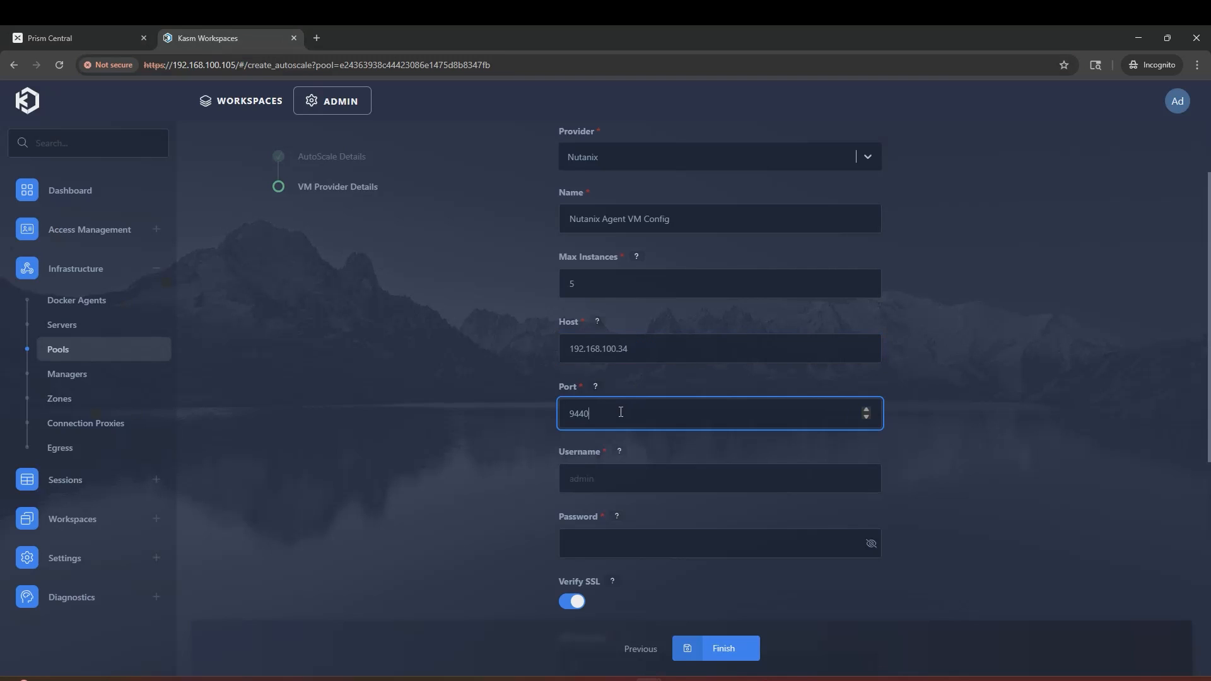
left_click(517, 414)
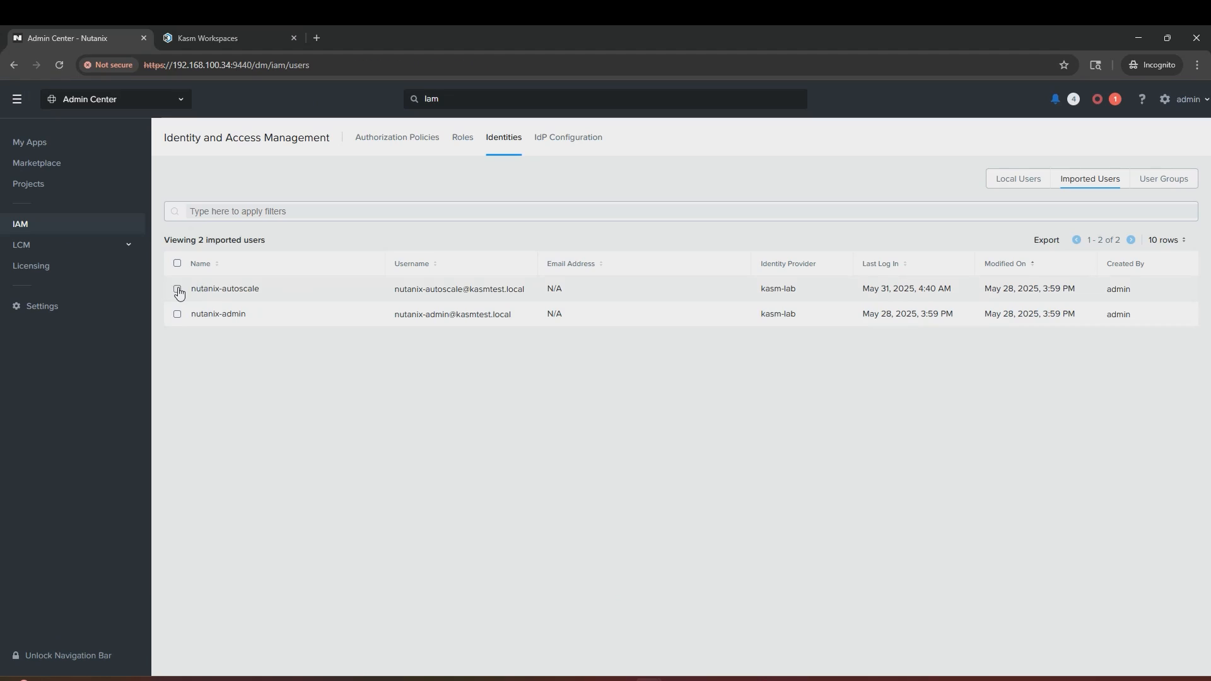
Step: Look up the members of the kasm-autoscale project under Users & Groups
left_click(54, 186)
left_click(210, 233)
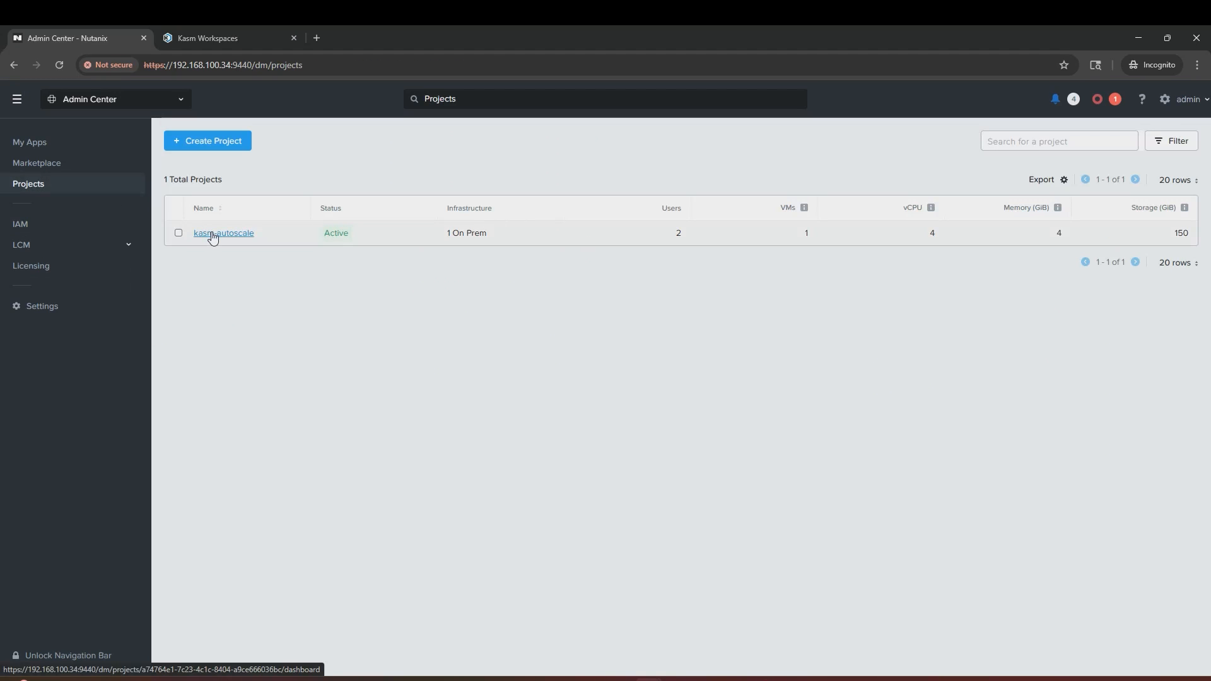
left_click(386, 171)
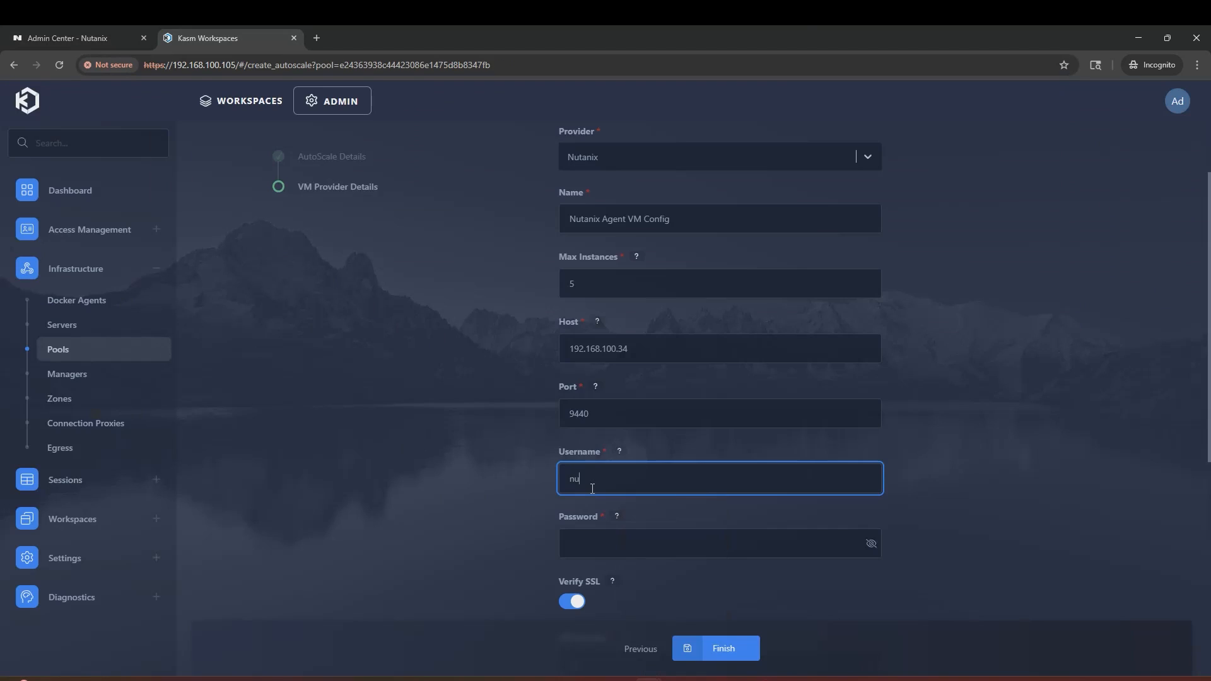
Step: Enter the autoscale service account username and its password in the Kasm Nutanix provider form
type("tanix-autoscale")
left_click(604, 542)
type("**************")
Step: Turn off Verify SSL and keep API Version at v3 for the Nutanix provider
left_click(509, 546)
scroll(508, 546, "down", 5)
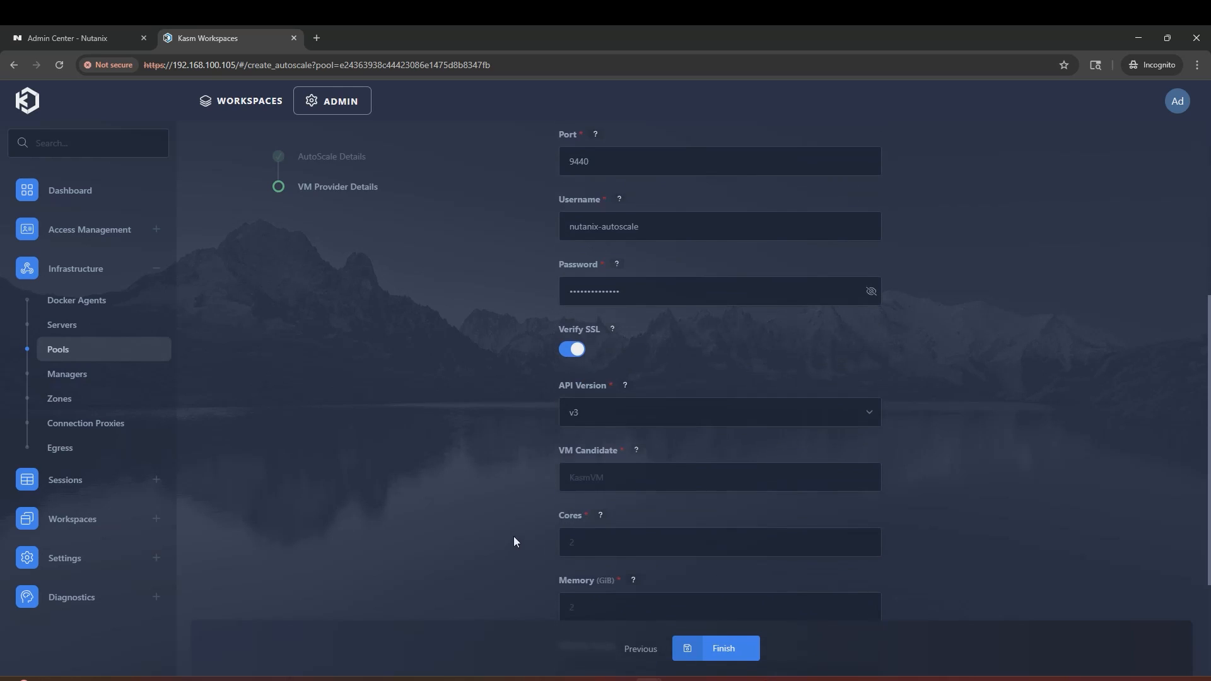
left_click(581, 359)
left_click(593, 418)
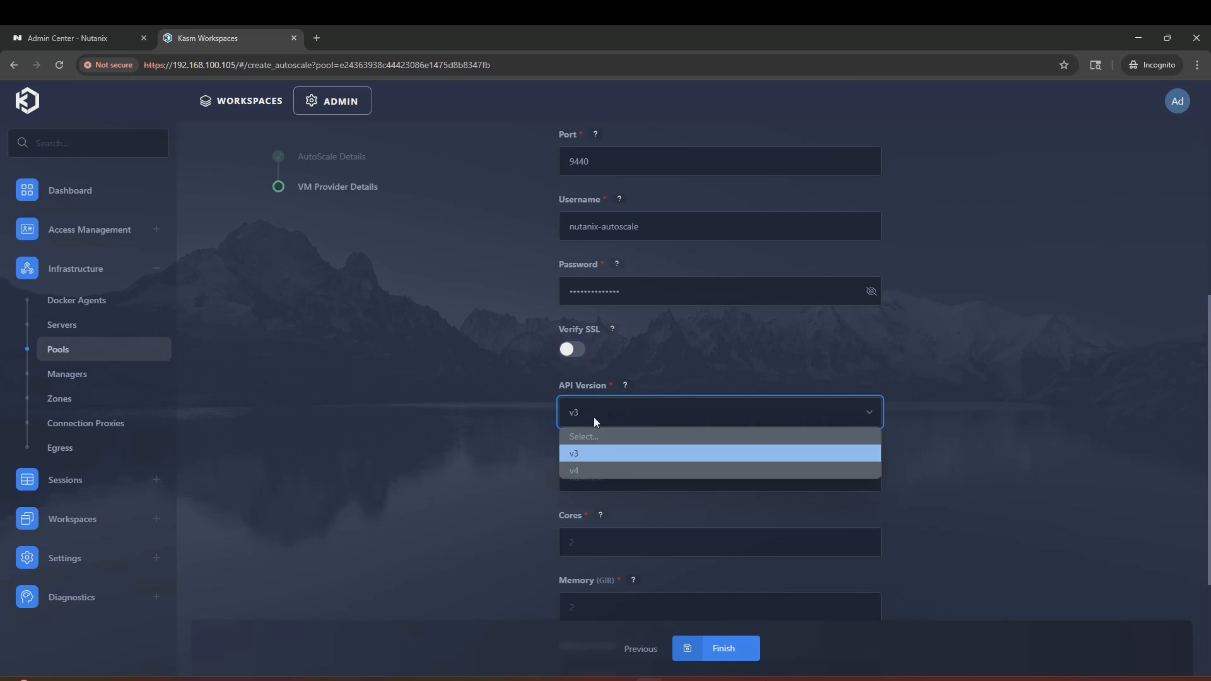
left_click(512, 414)
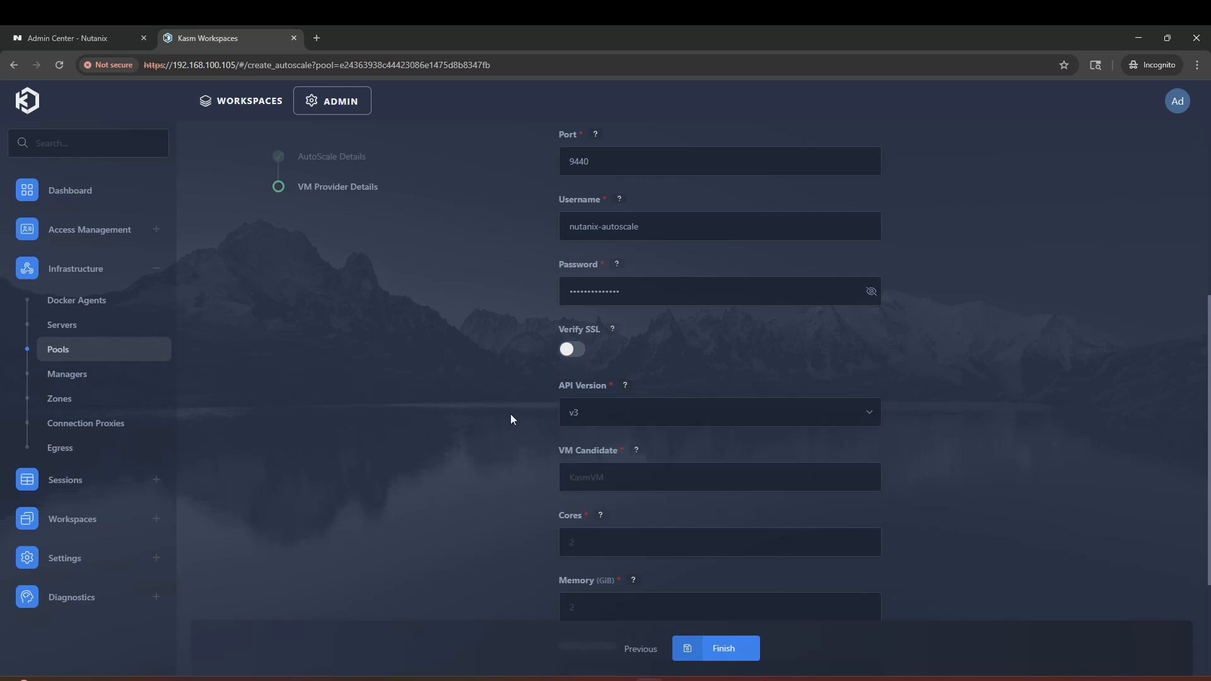
Step: Return to Nutanix Prism Central's Admin Center and show its list of apps
scroll(500, 479, "down", 1)
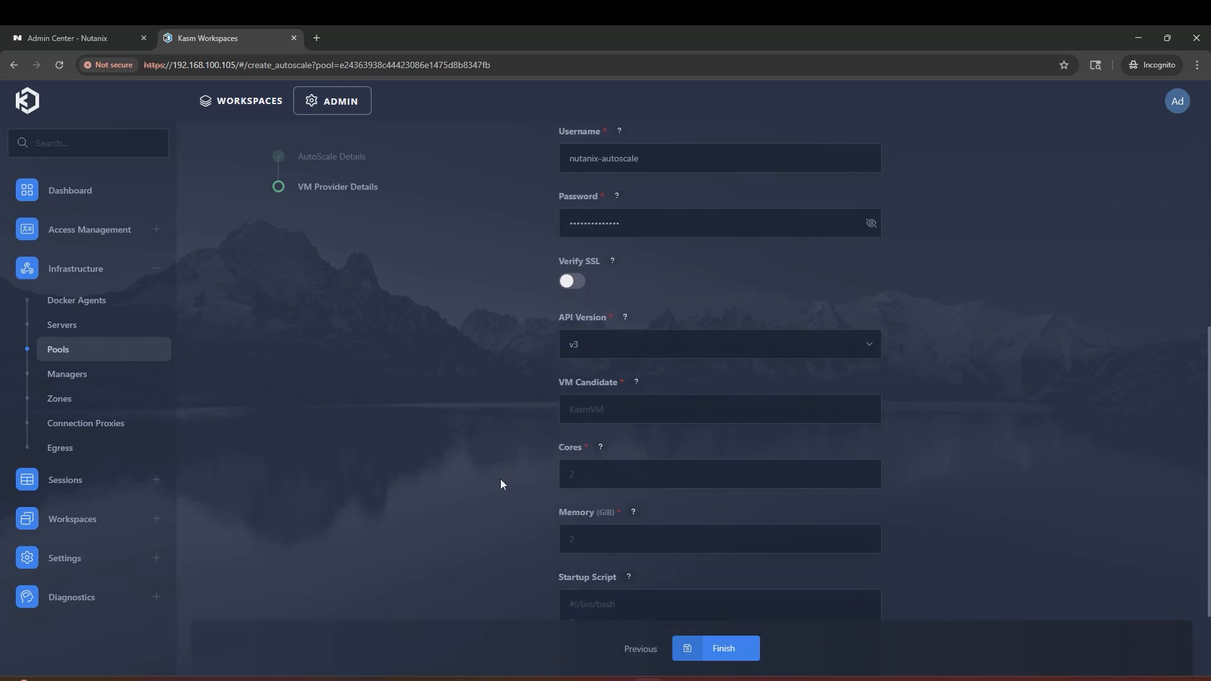
scroll(585, 377, "down", 2)
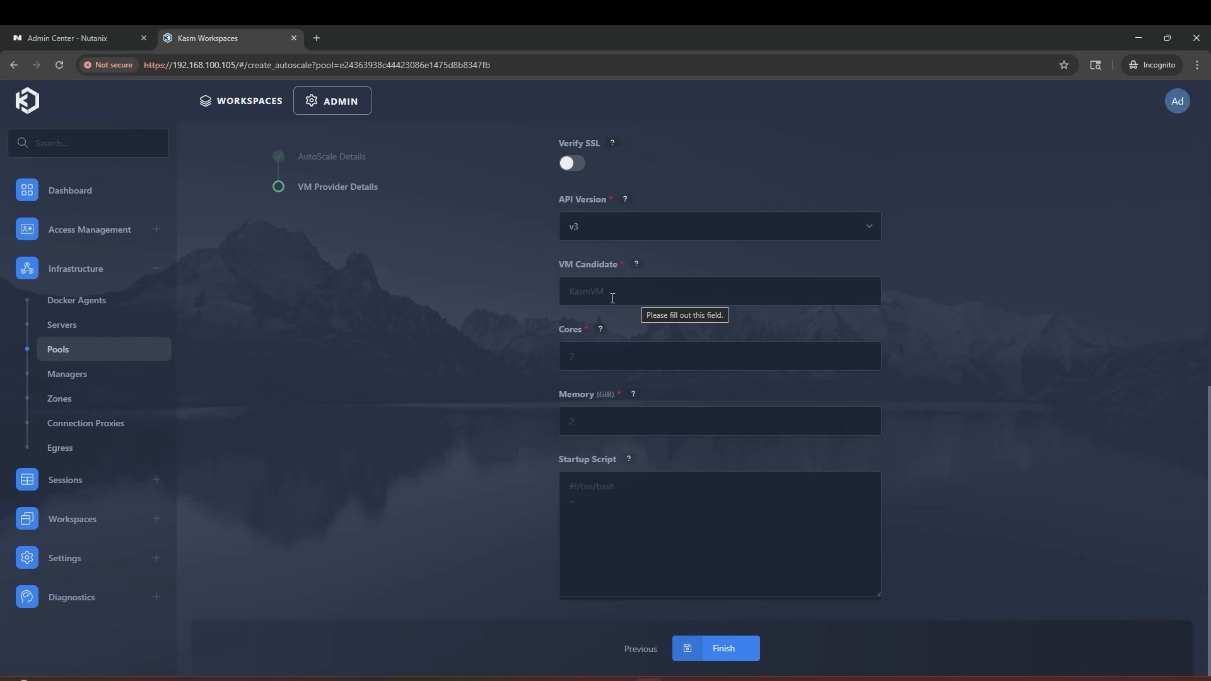
left_click(58, 36)
left_click(177, 104)
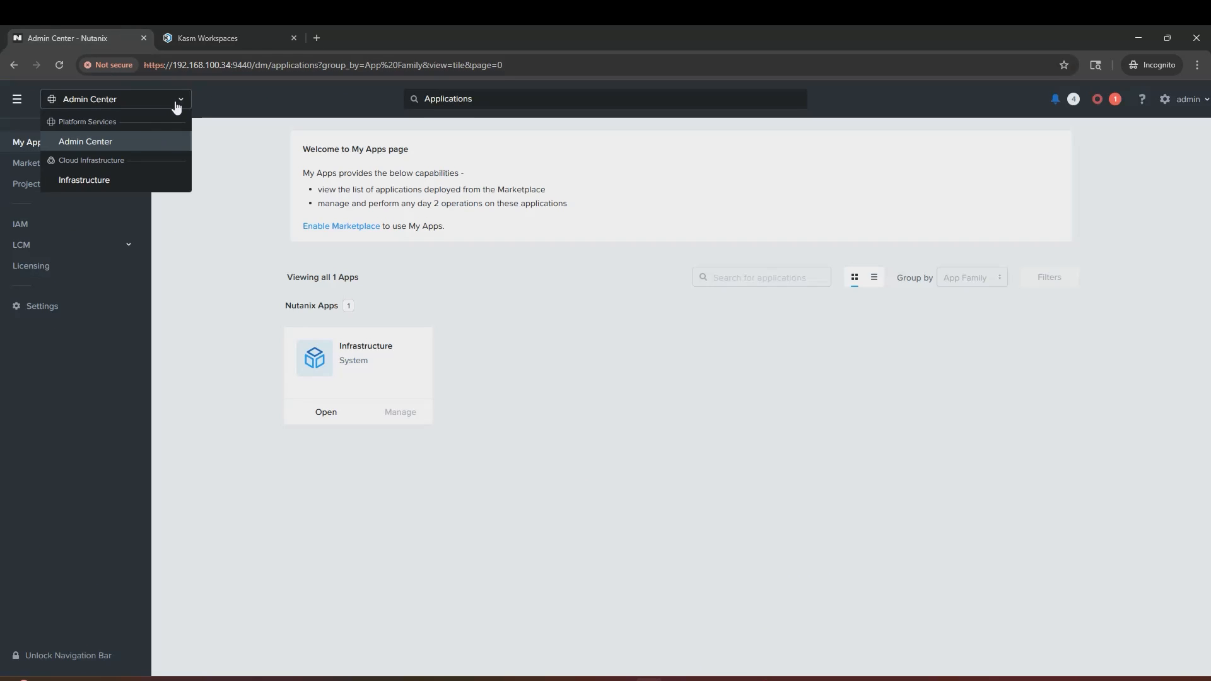
Step: Copy the kasm-ubuntu-template VM name from Infrastructure's Compute VMs list
left_click(108, 180)
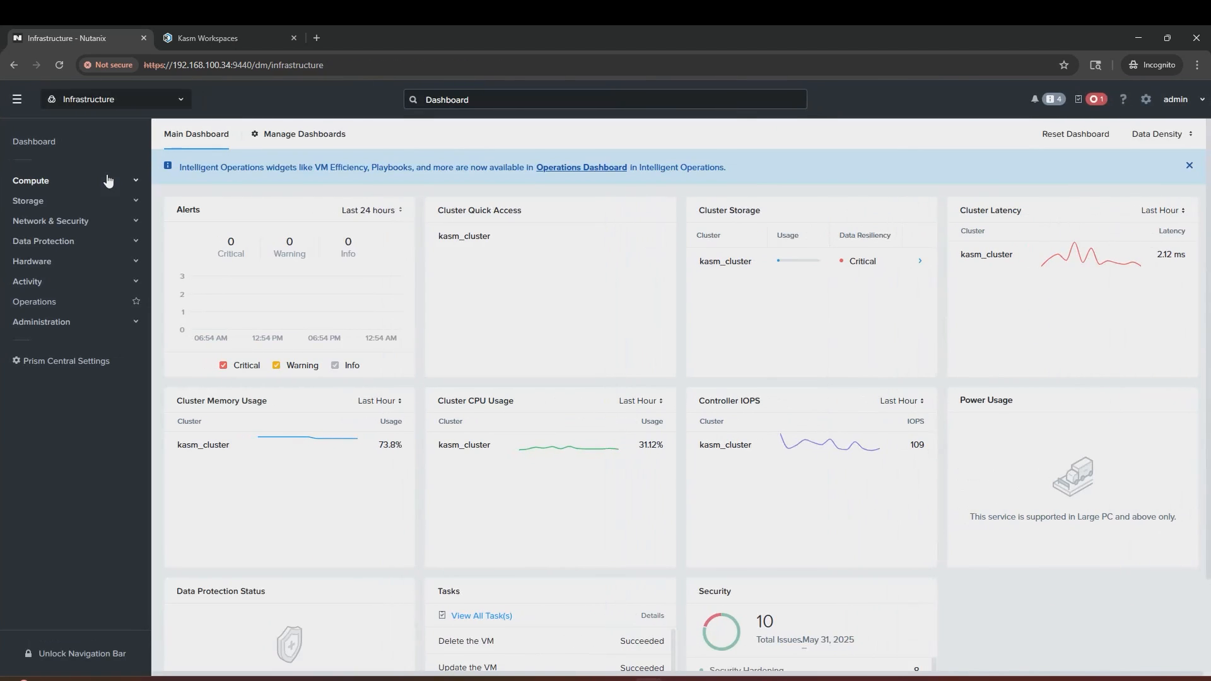
left_click(77, 184)
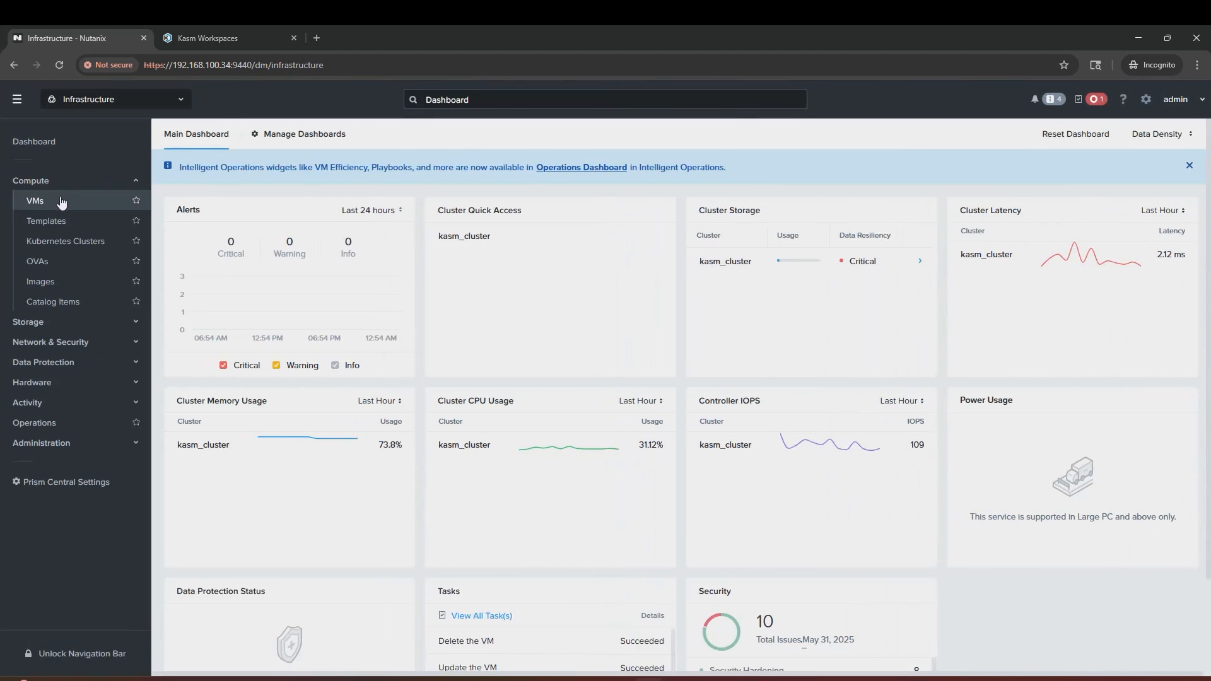
left_click(59, 201)
left_click_drag(321, 285, 198, 289)
key("ctrl+c")
Step: Set VM Candidate to kasm-ubuntu-template and Cores to 2 in the Kasm provider form
left_click(213, 37)
left_click(605, 291)
key("ctrl+v")
left_click(596, 363)
type("2")
left_click(595, 427)
Step: Enter 8 GiB memory, then load the kasmtech workspaces-autoscale-startup-scripts repository in a new tab
type("8")
left_click(481, 447)
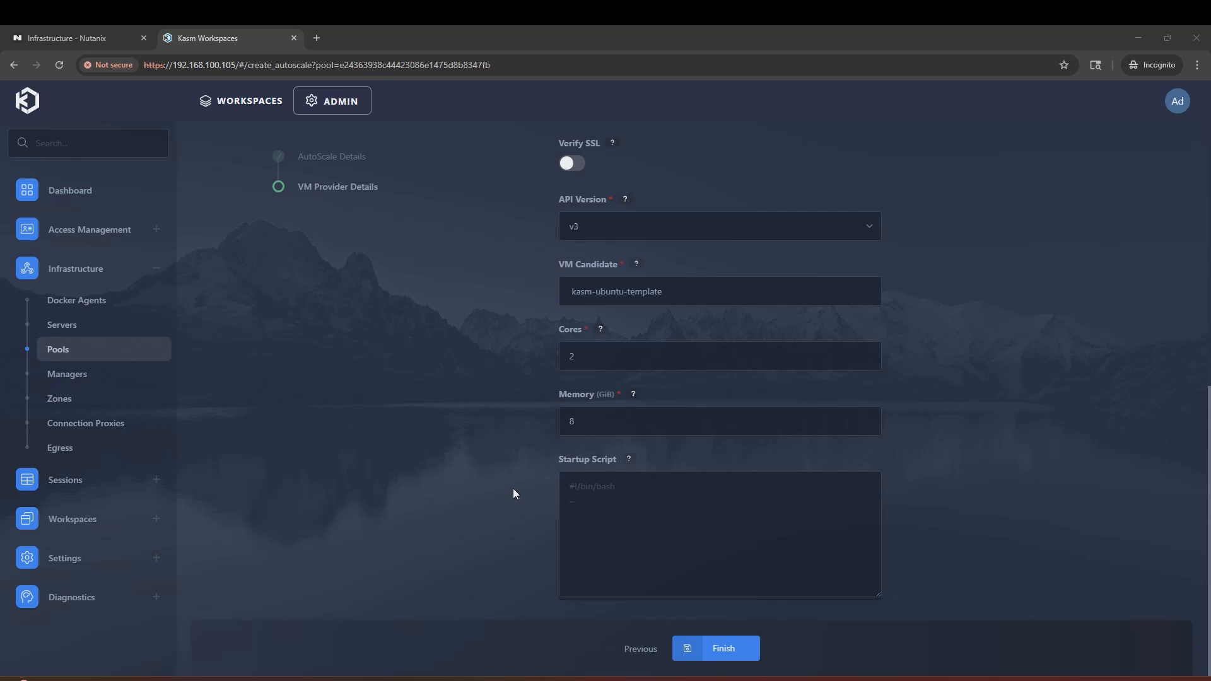
left_click(320, 36)
key("ctrl+v")
key("Return")
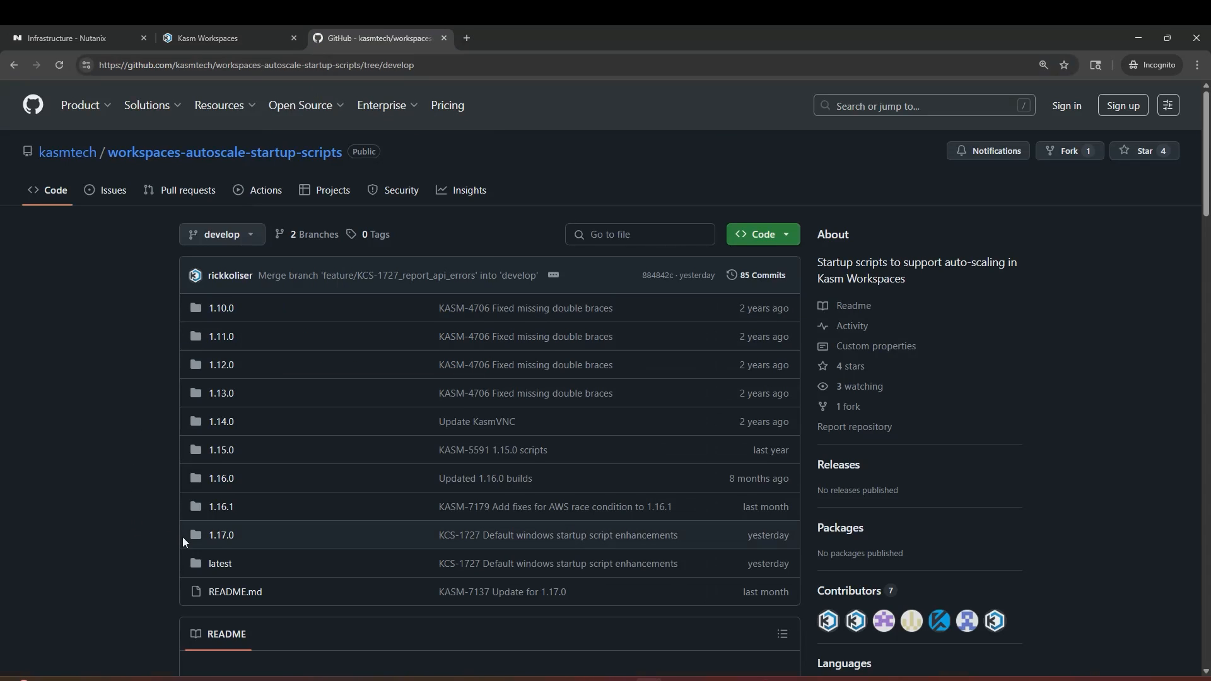
Step: Copy the full contents of 1.17.0/docker_agents/ubuntu.sh from the GitHub repository
left_click(216, 537)
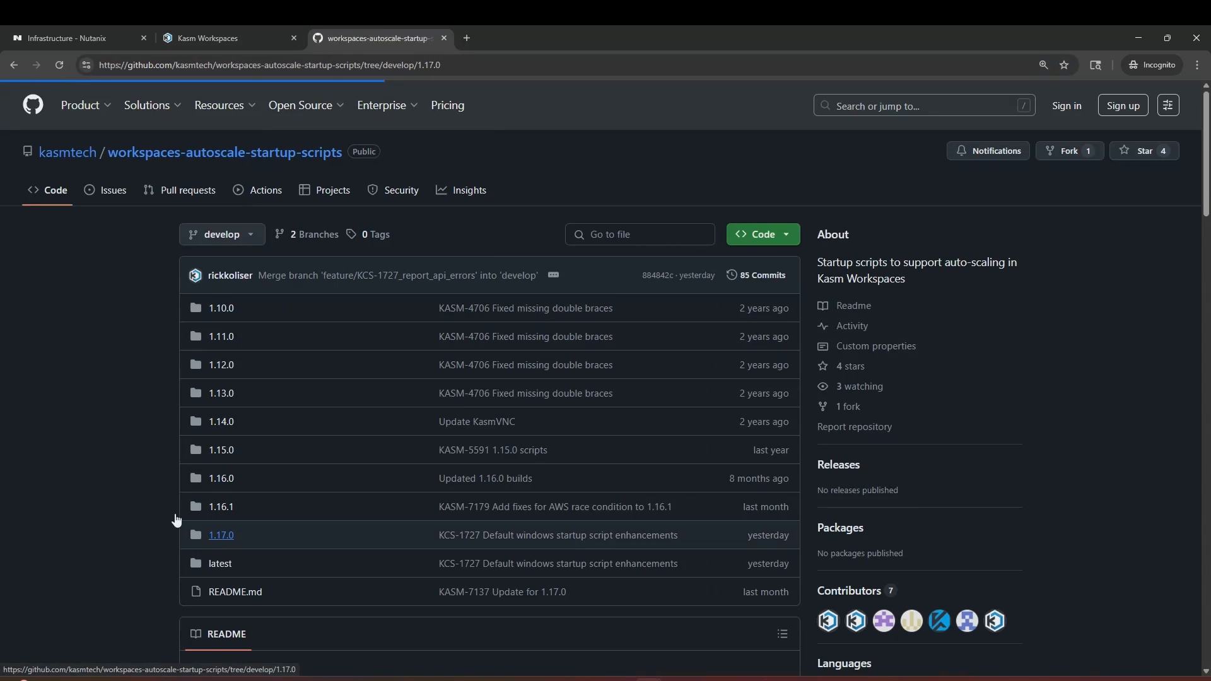
left_click(315, 376)
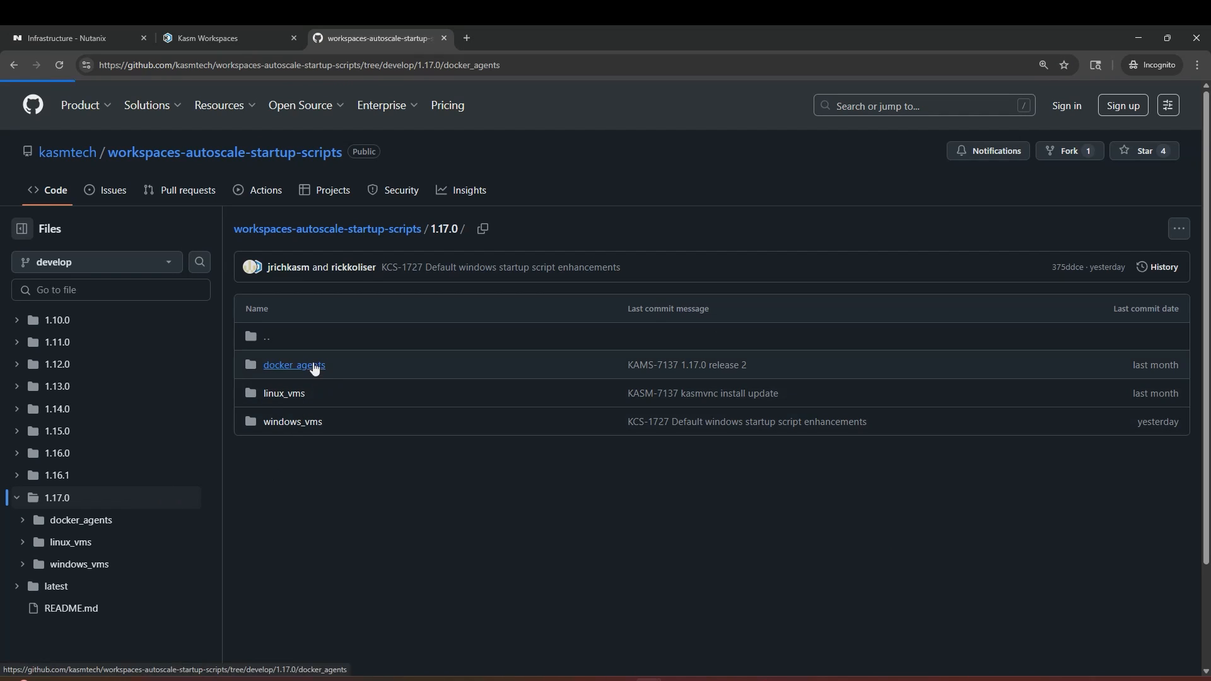
scroll(357, 419, "down", 2)
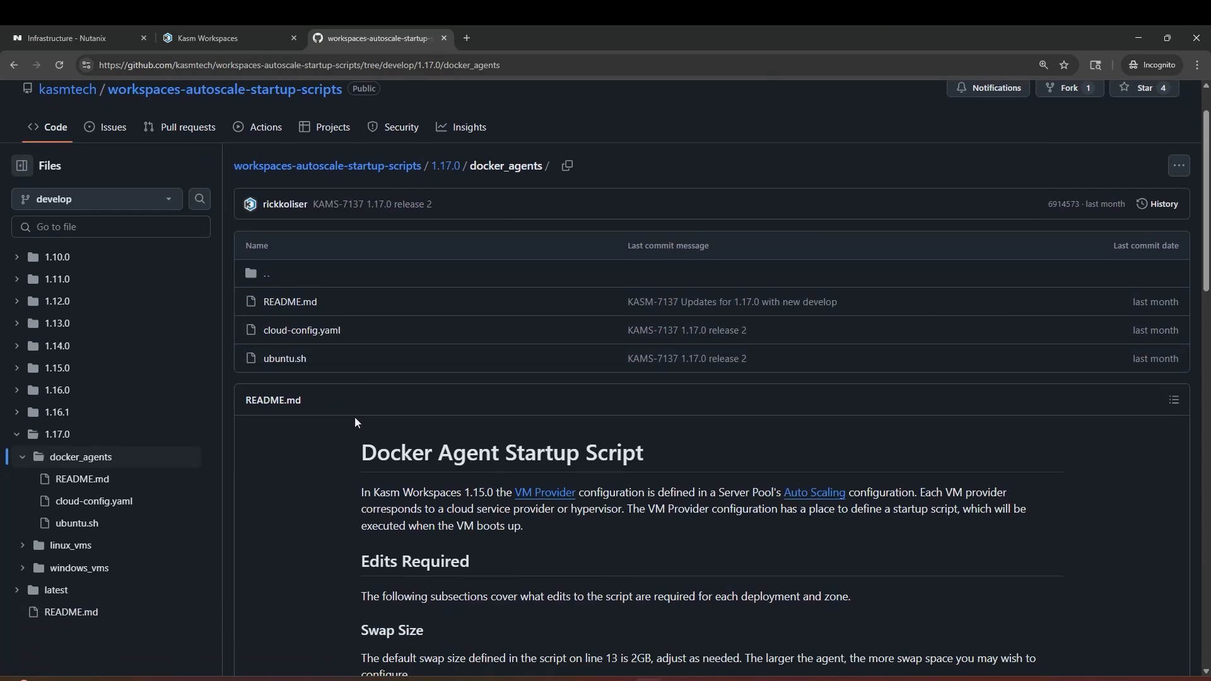
left_click(303, 297)
left_click(1087, 183)
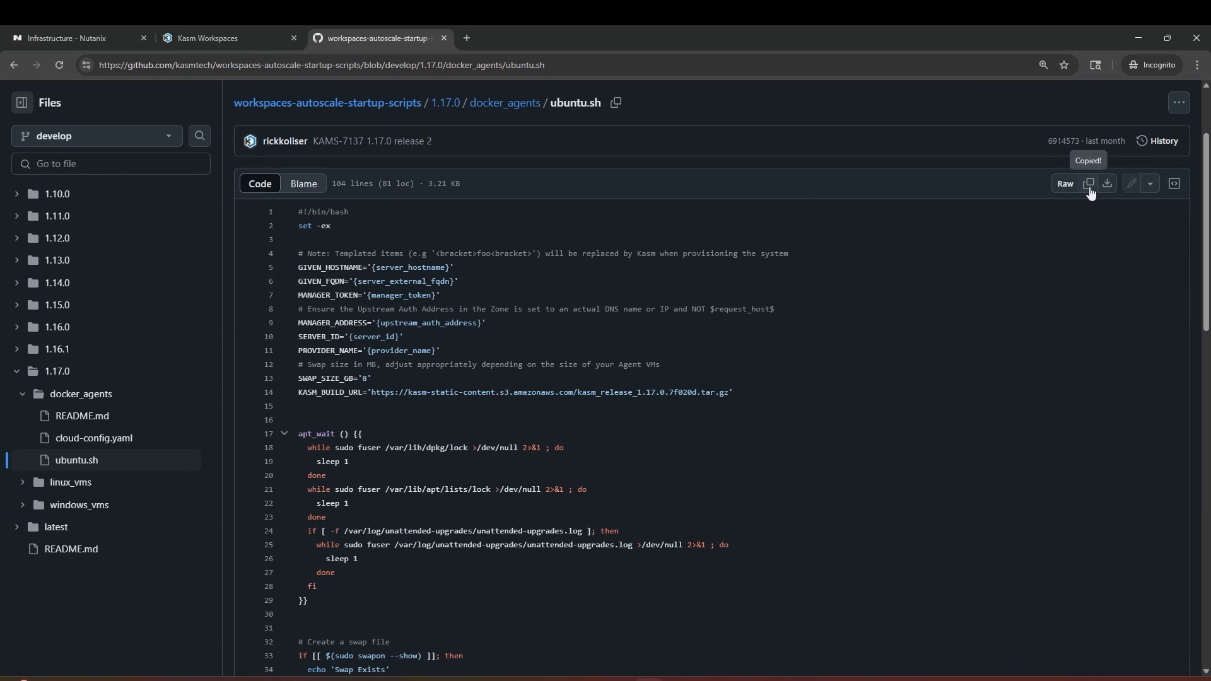
left_click(255, 37)
Step: Paste ubuntu.sh as the Startup Script, save the config, and check the new kasm-dynamic-agent-73bd61 VM
left_click(616, 505)
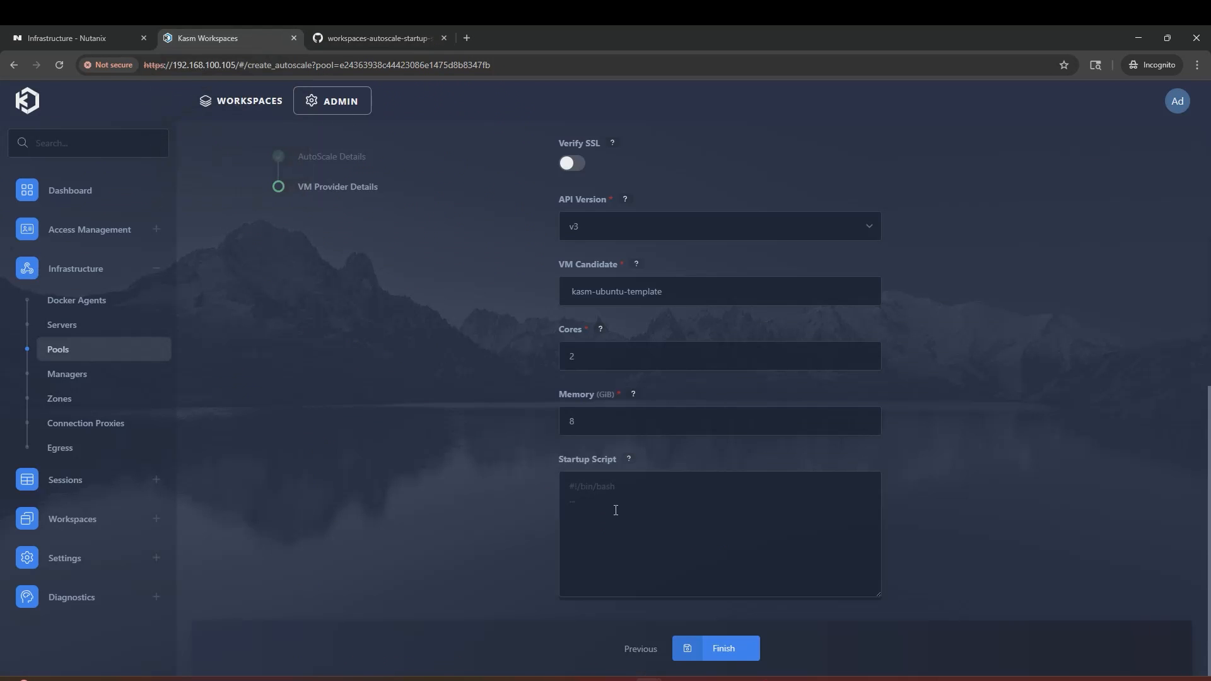
key("ctrl+v")
left_click(722, 650)
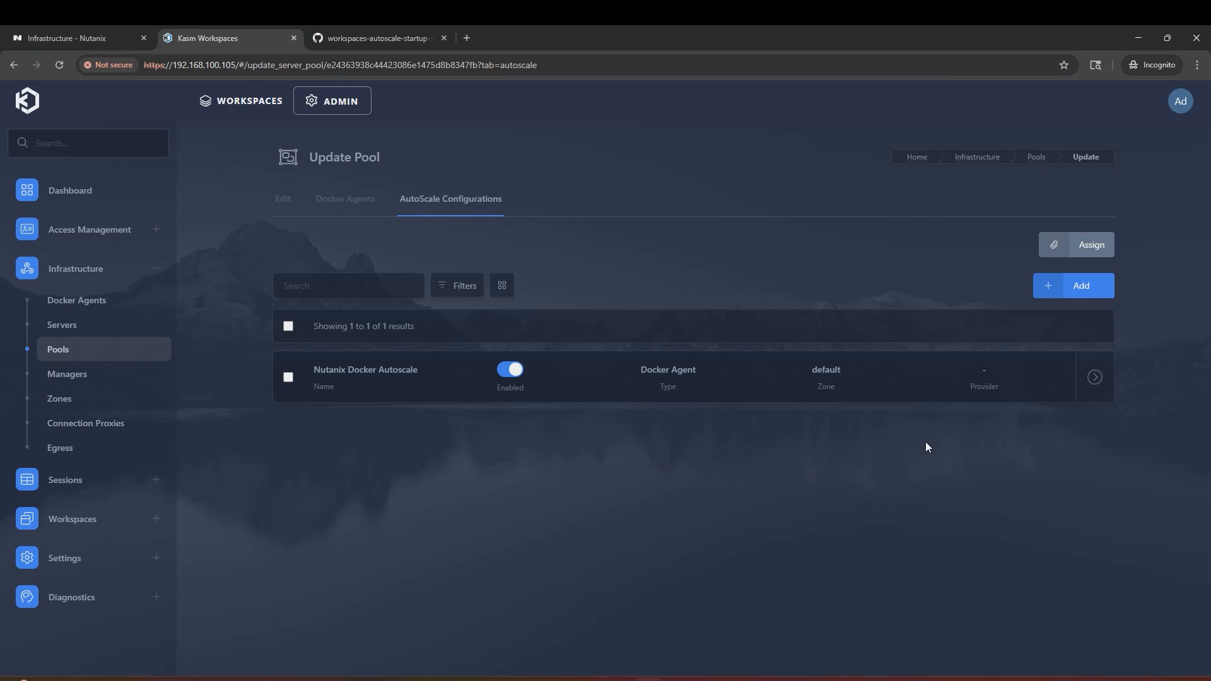
left_click(91, 38)
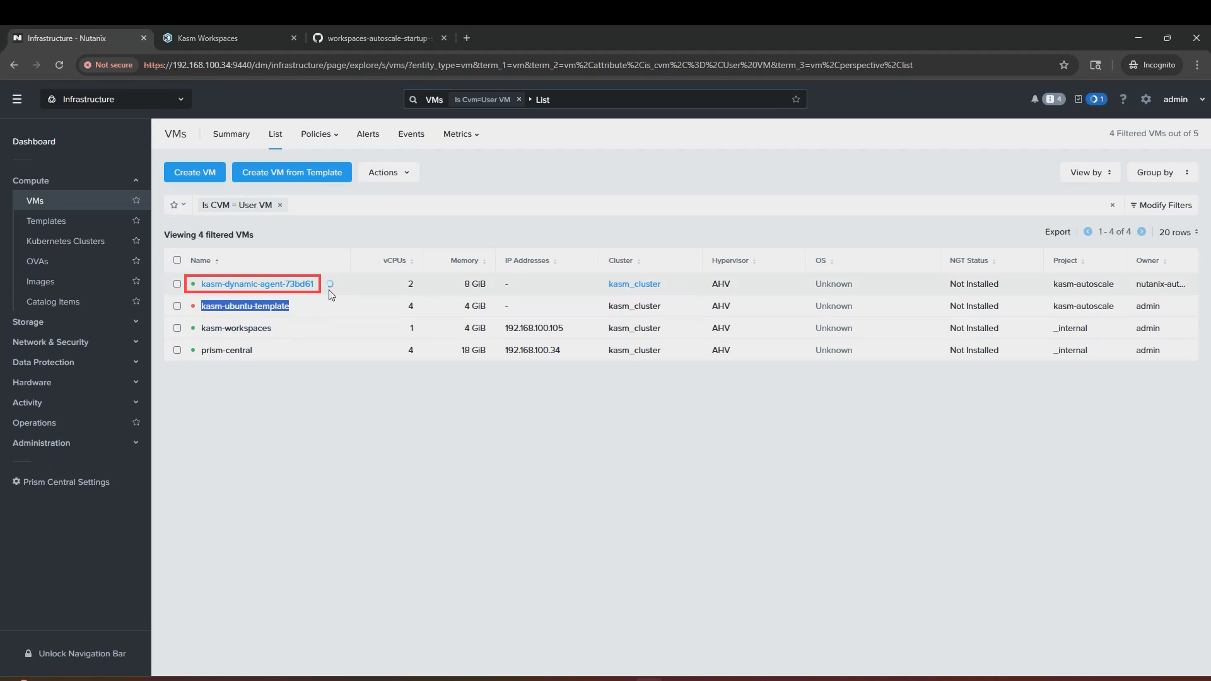
Step: Wait for agent 192.168.100.122 to show running in Docker Agents, then disable the proxy agent
left_click(217, 38)
left_click(86, 304)
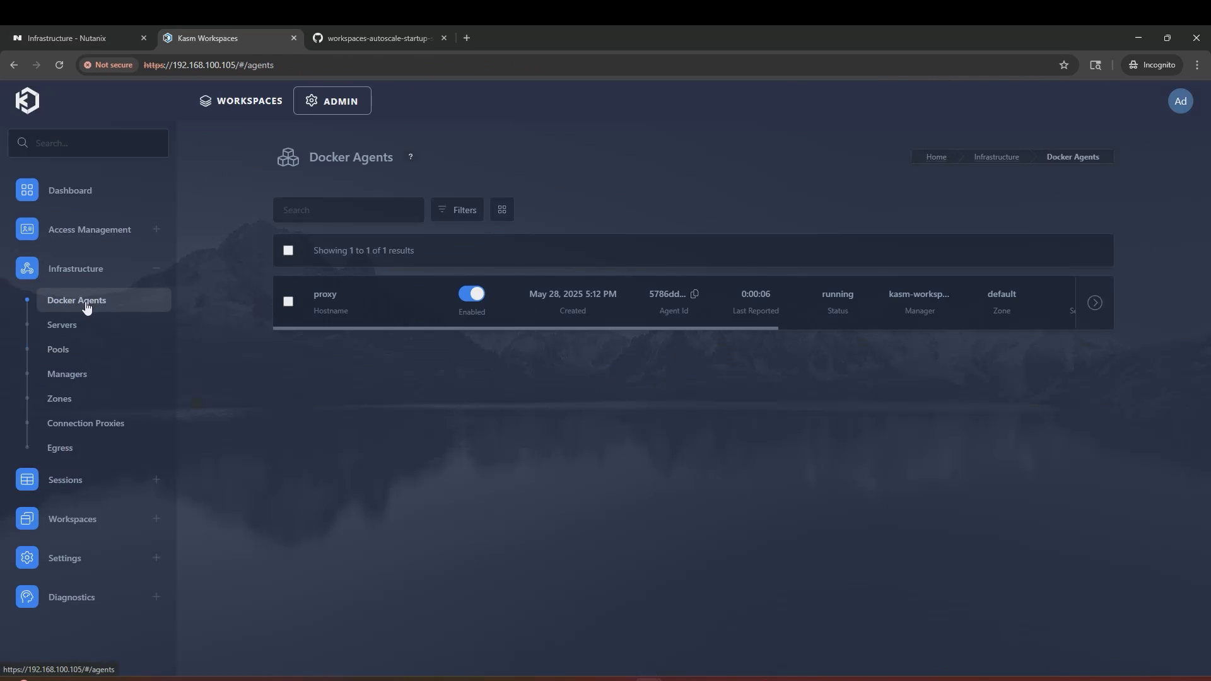
left_click(58, 67)
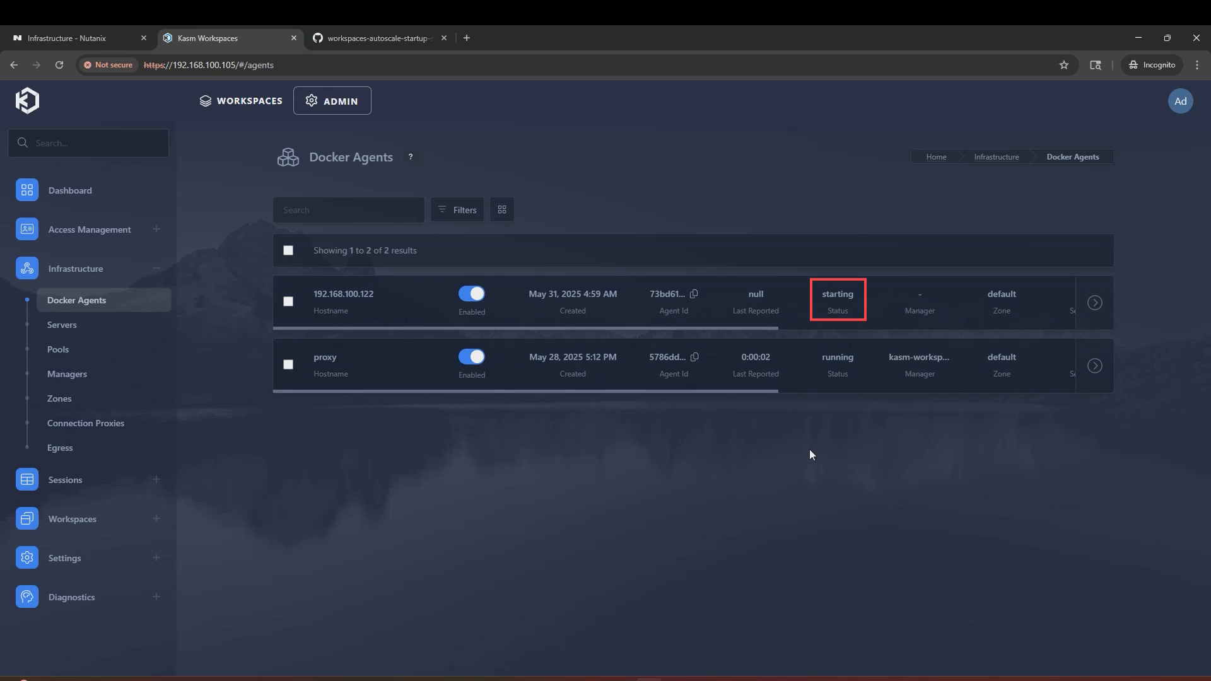
left_click(60, 65)
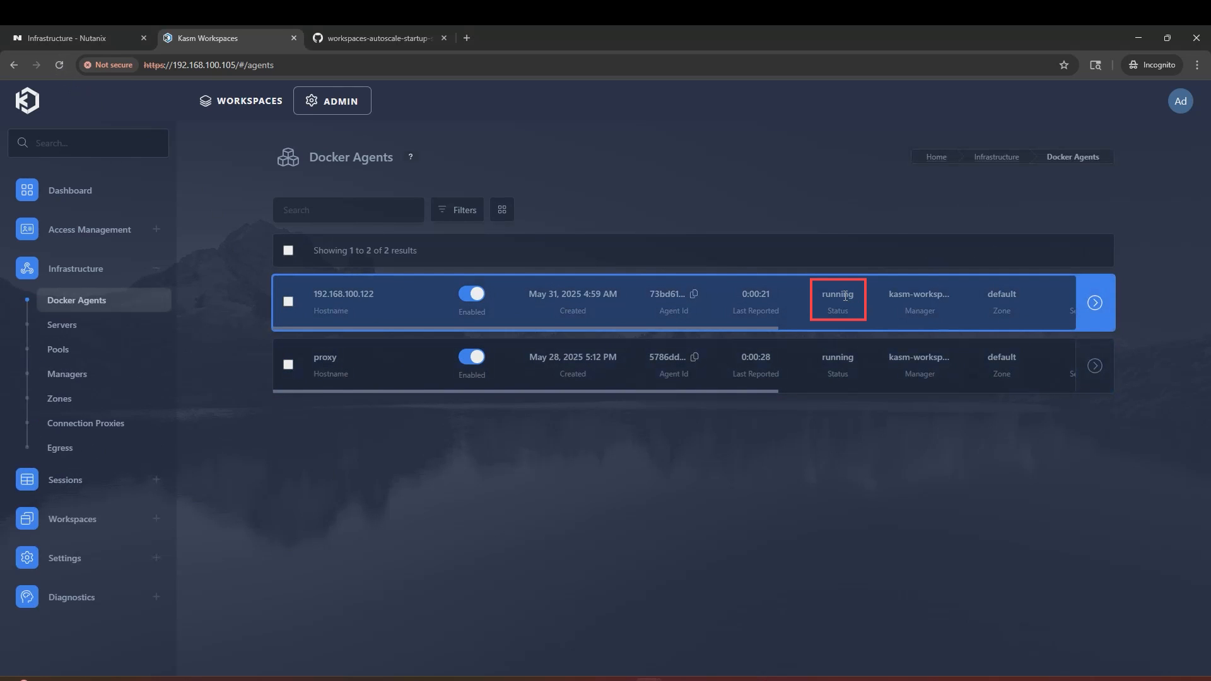
left_click(479, 365)
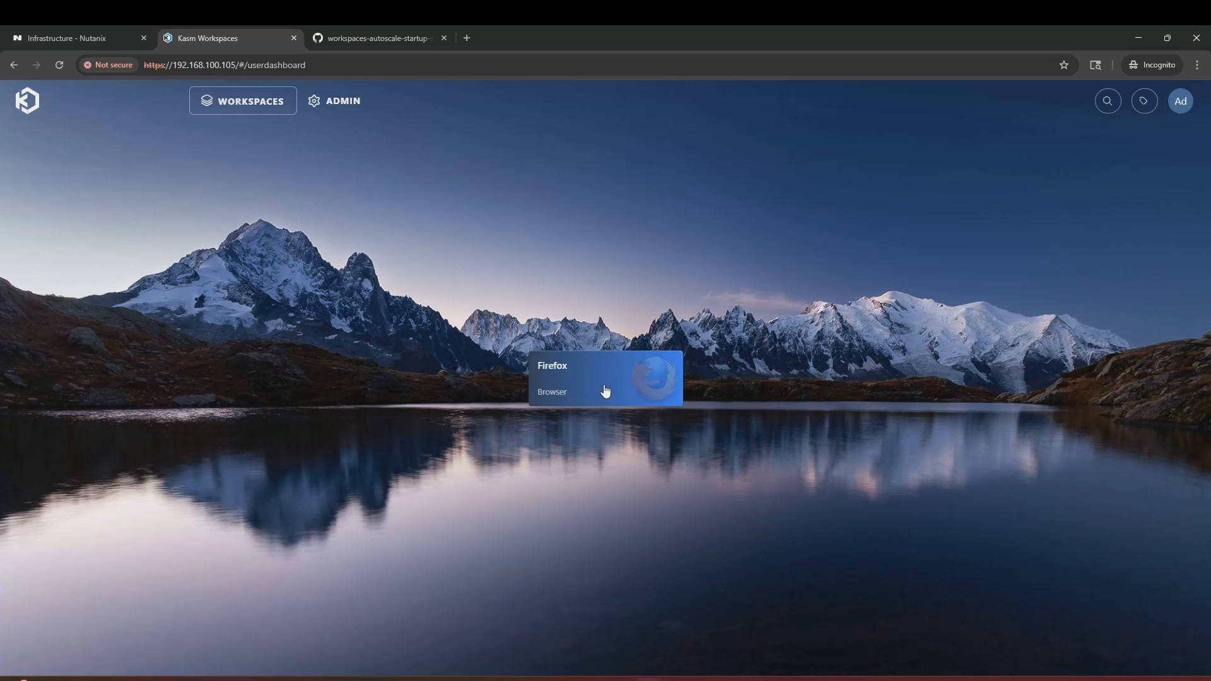
Step: Start a Firefox session, then compare the Docker Agents list with the Nutanix VM list
left_click(603, 384)
left_click(609, 448)
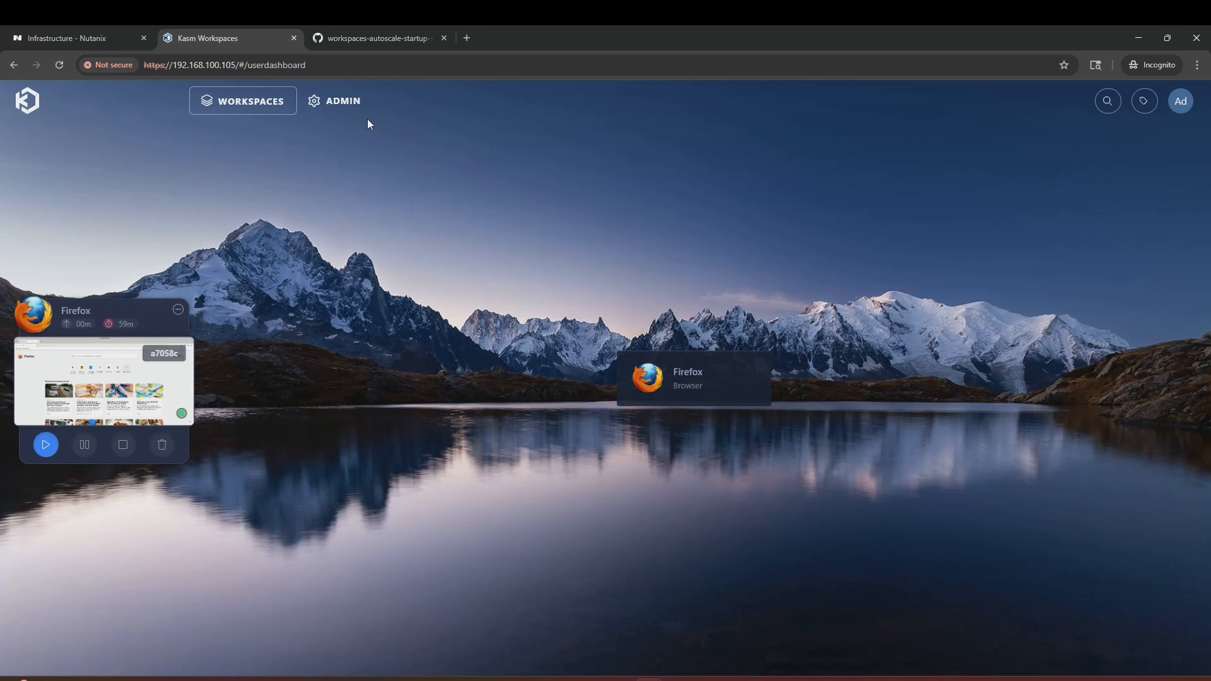
left_click(339, 102)
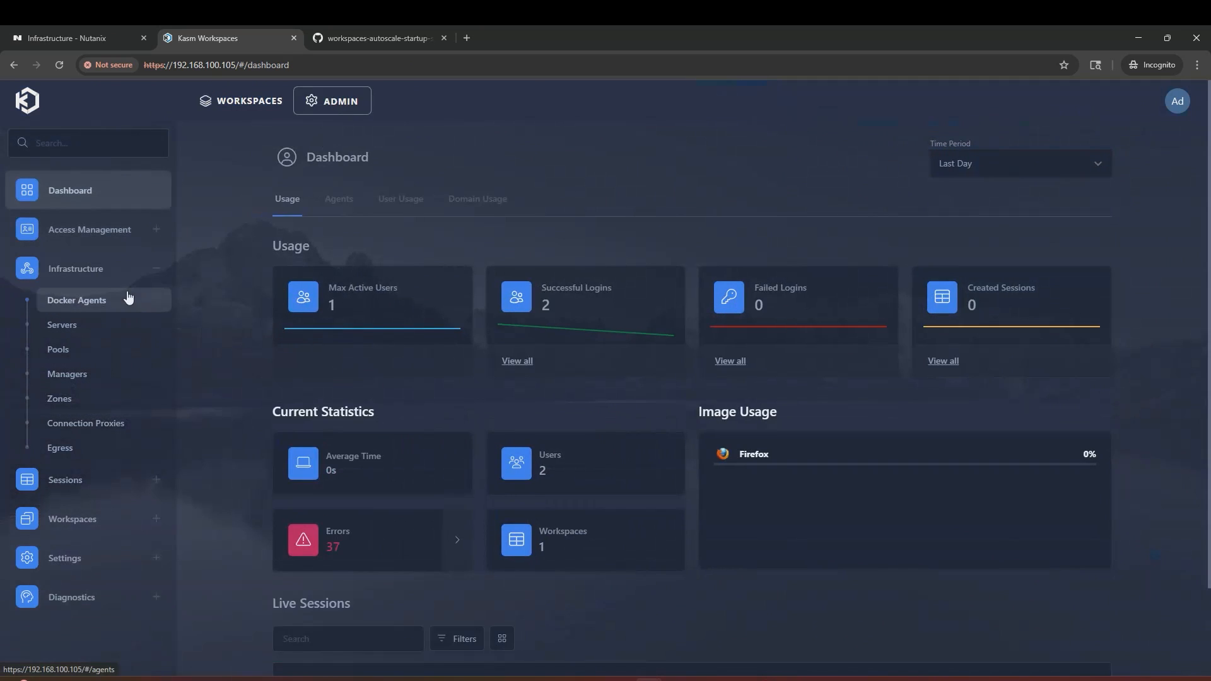
left_click(124, 300)
left_click_drag(479, 328, 759, 332)
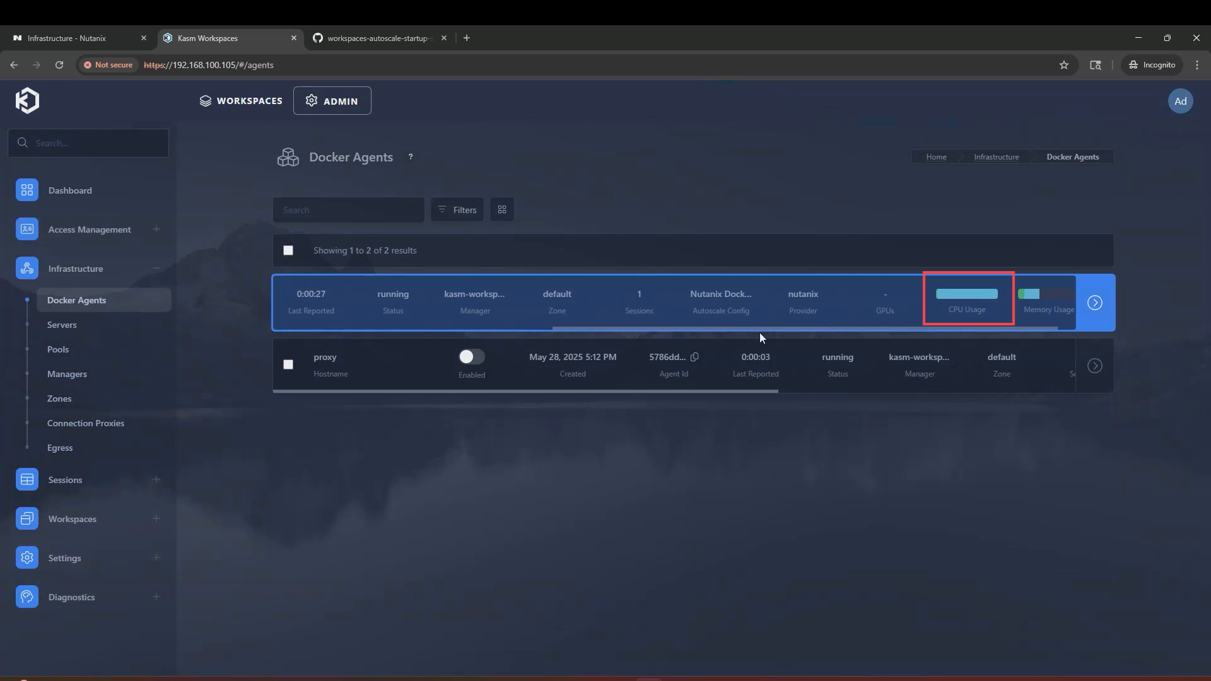
left_click_drag(759, 332, 379, 328)
key("ctrl+shift+Tab")
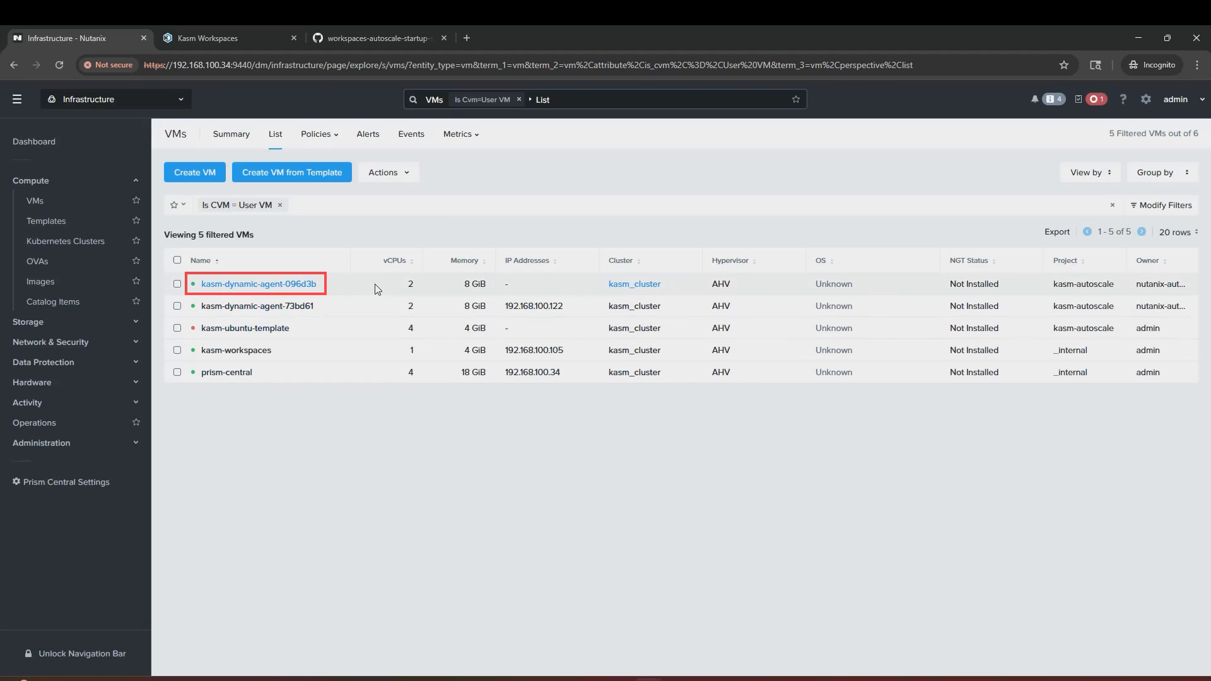
key("ctrl+Tab")
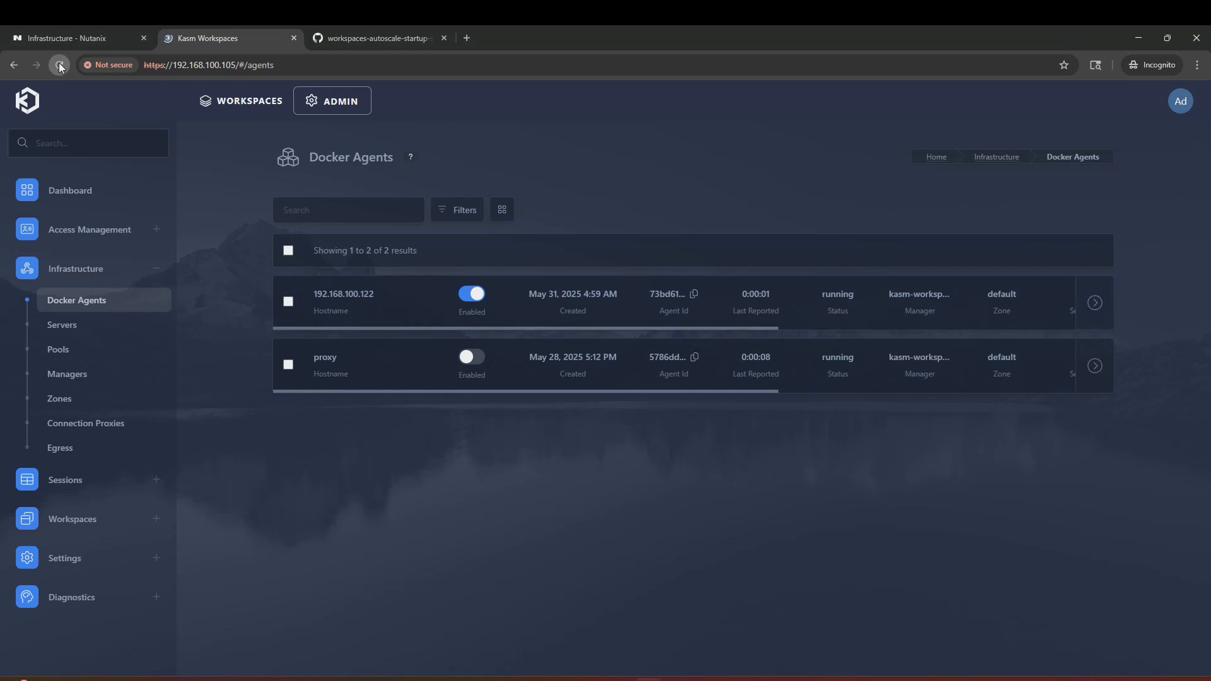
left_click(60, 66)
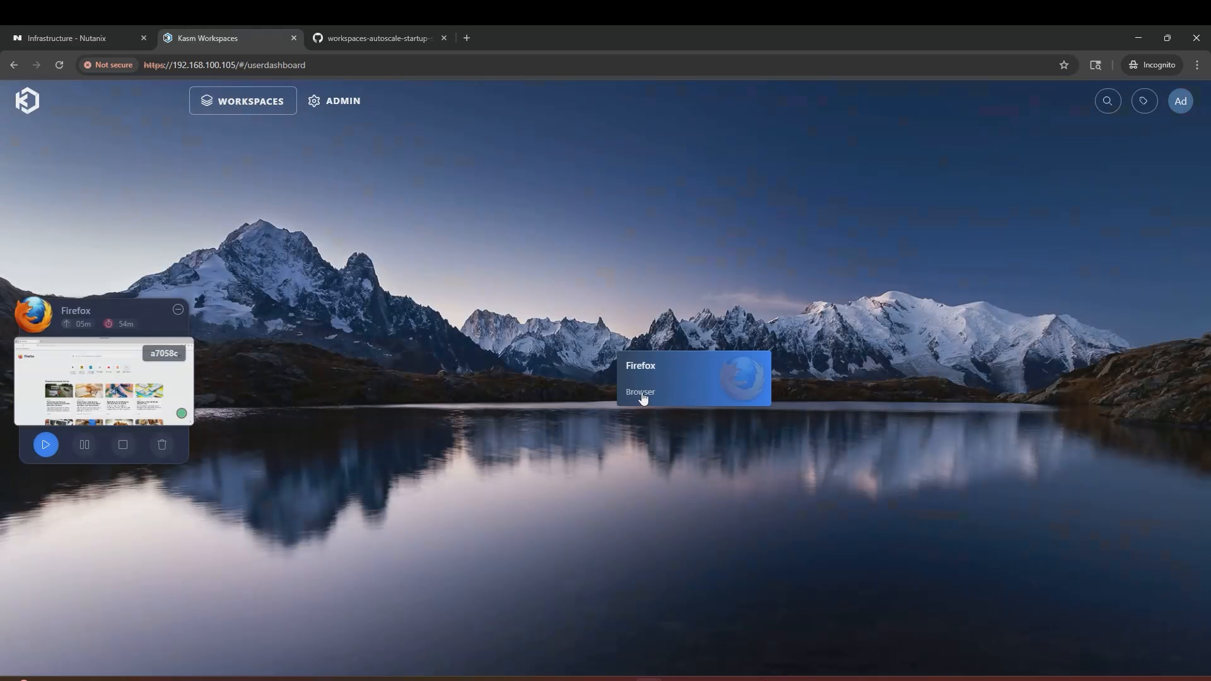
Step: Launch another Firefox session, delete both Firefox sessions, and go back to Docker Agents
left_click(642, 396)
left_click(599, 454)
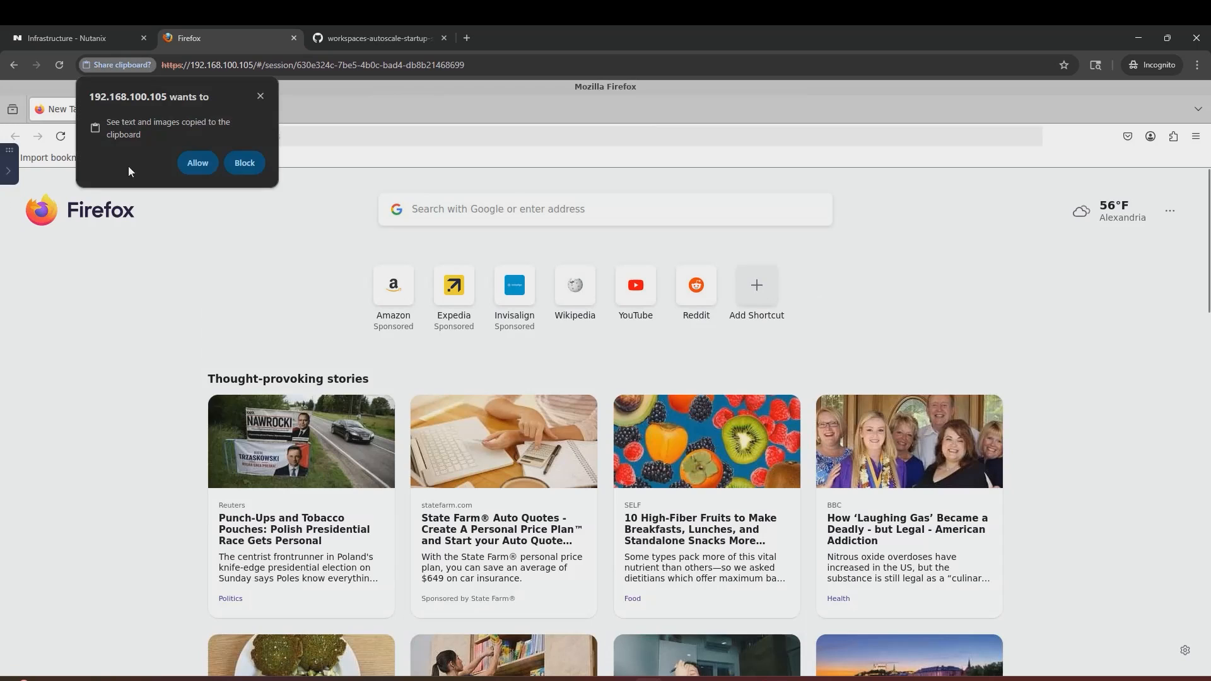
left_click(184, 166)
left_click(9, 174)
left_click(120, 591)
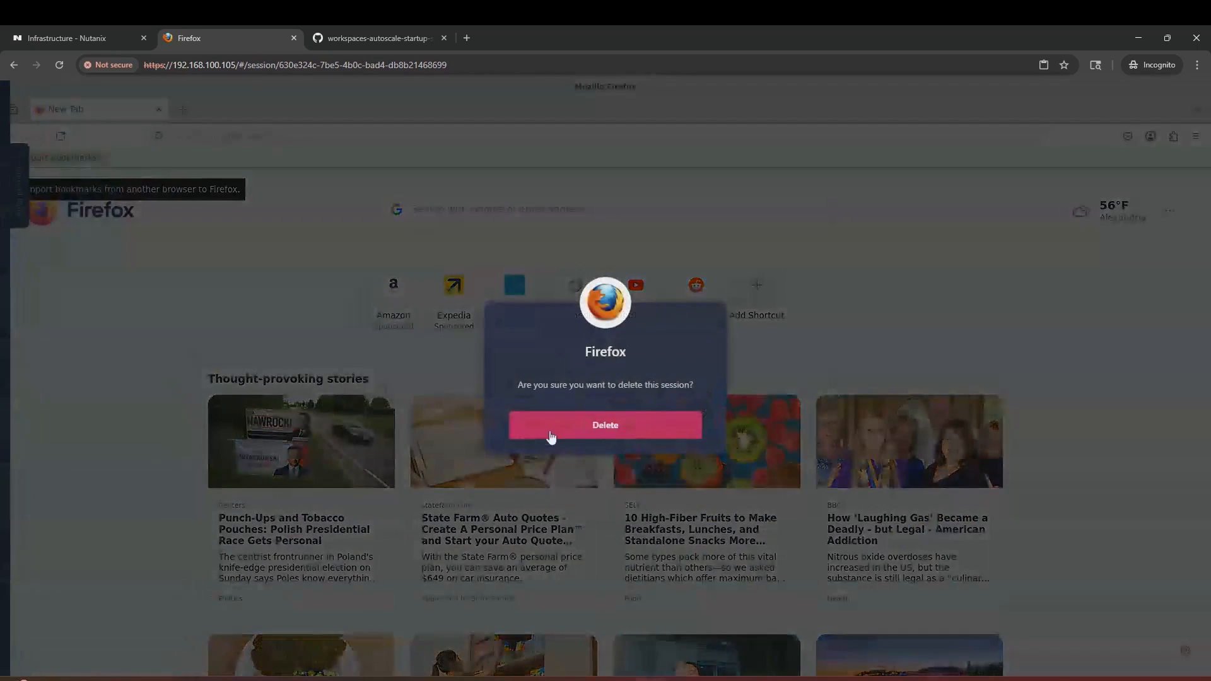
left_click(551, 436)
left_click(161, 444)
left_click(558, 419)
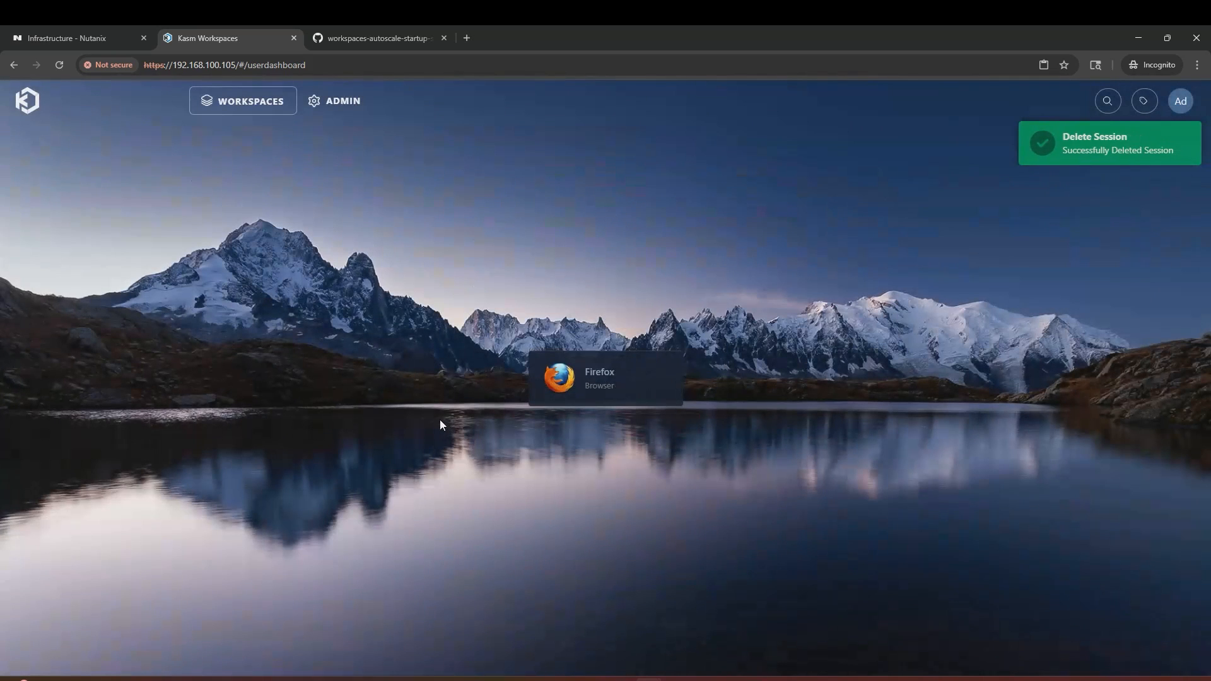
left_click(340, 102)
left_click(110, 300)
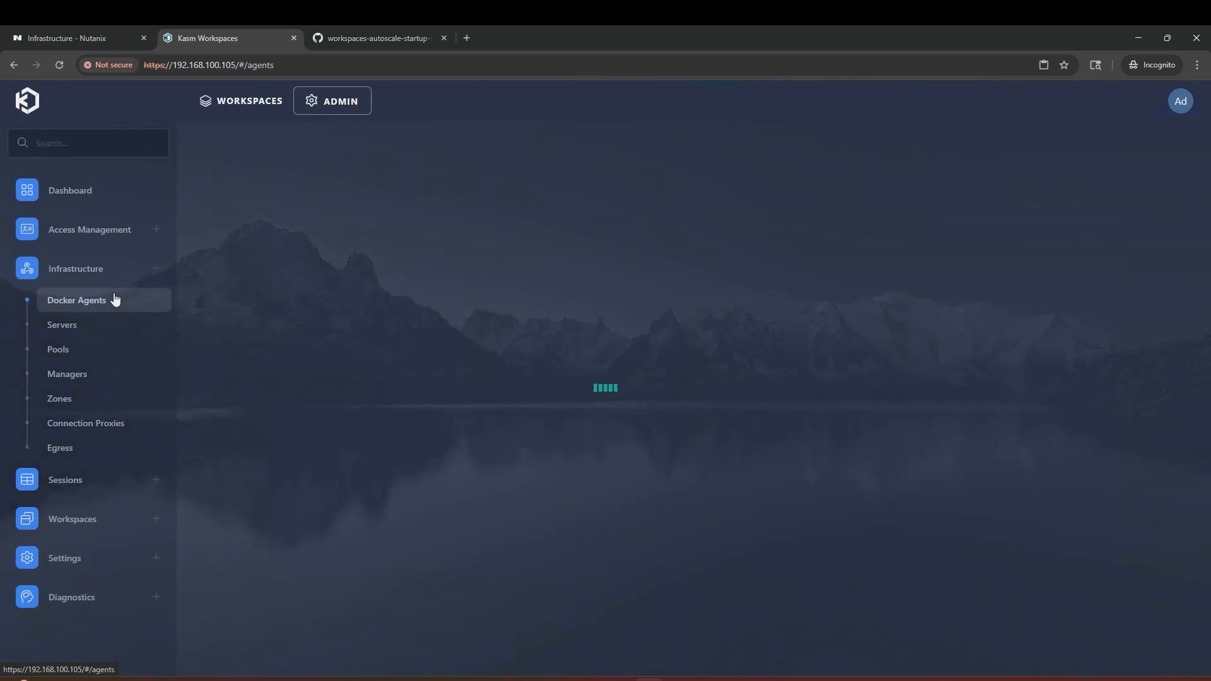
Step: Refresh Docker Agents to see 192.168.100.124 running and match it to kasm-dynamic-agent-712a5d in Prism Central
left_click(54, 70)
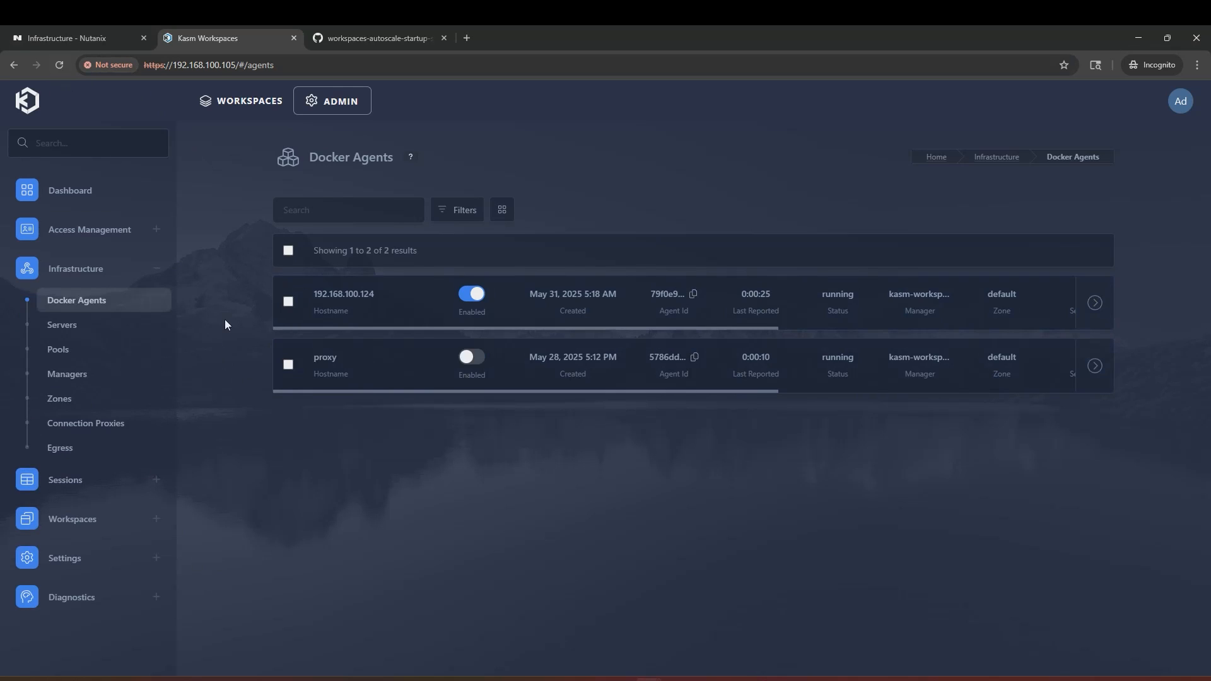
left_click(93, 37)
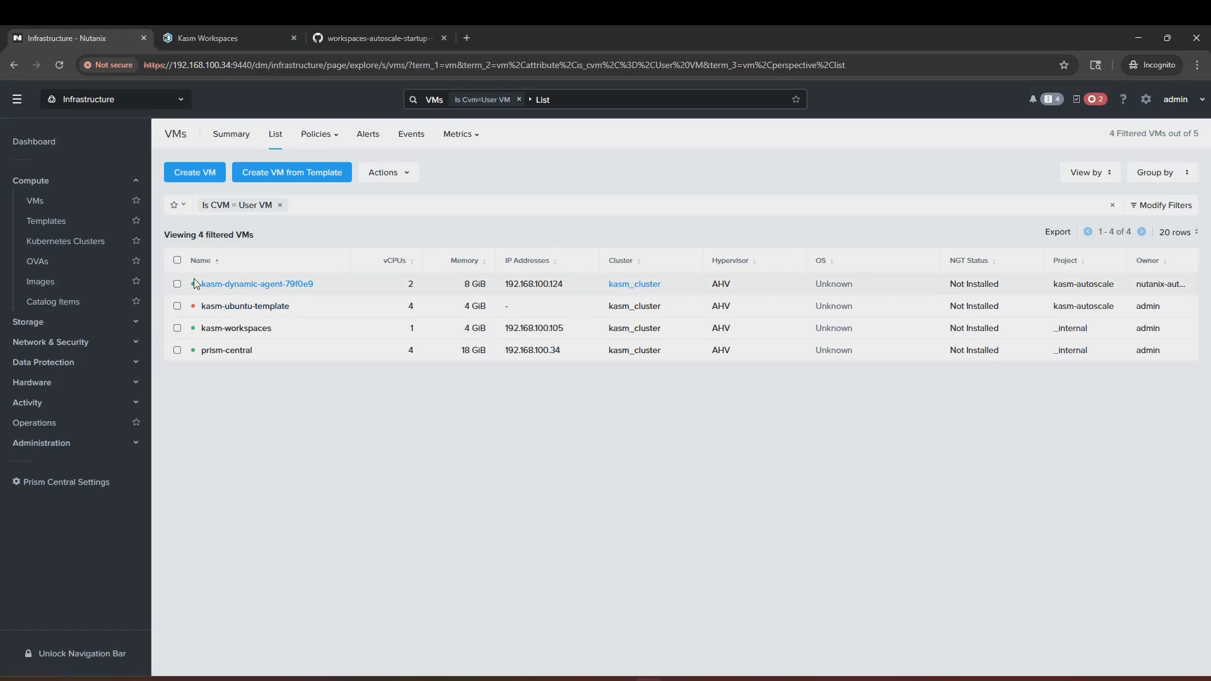
left_click(217, 38)
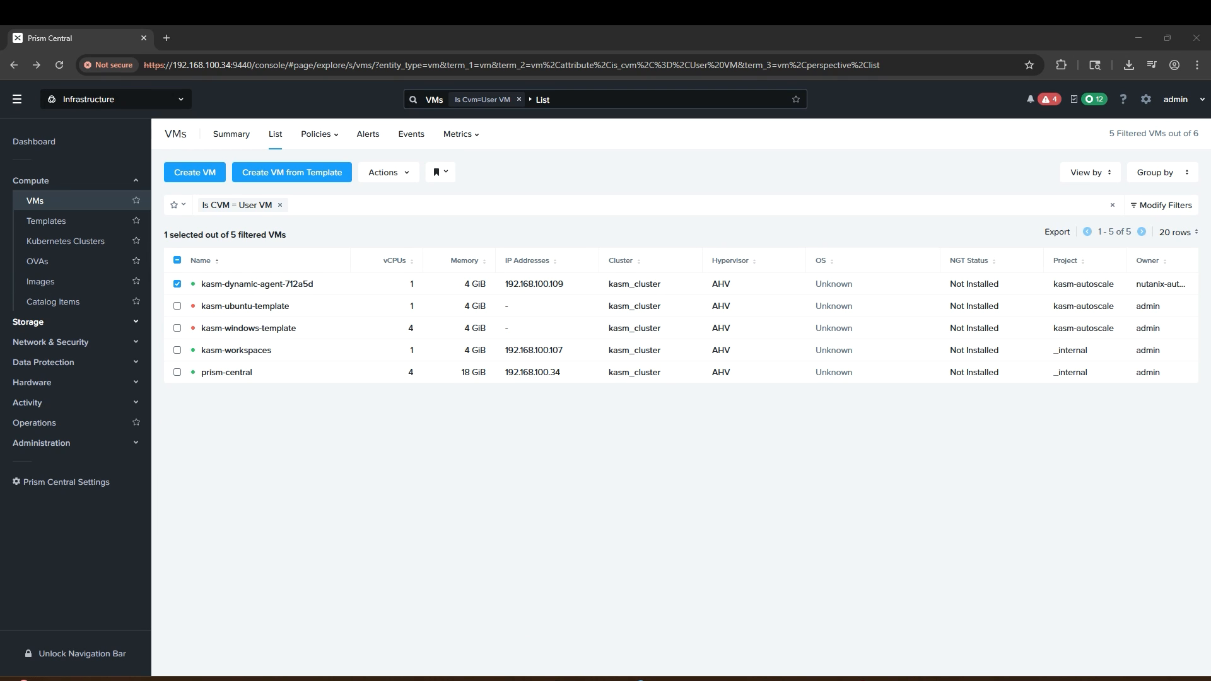
Step: Log into the kasm-dynamic-agent-712a5d console as root and print /var/log/cloud-init-output.log
right_click(326, 285)
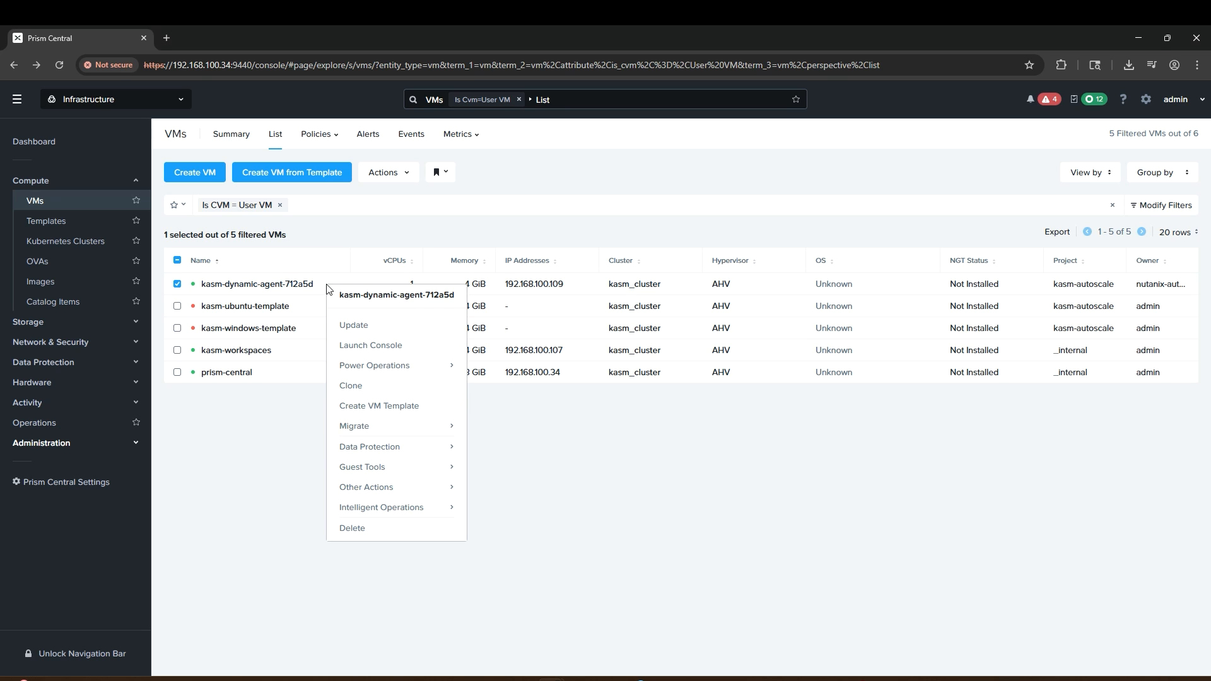
left_click(391, 342)
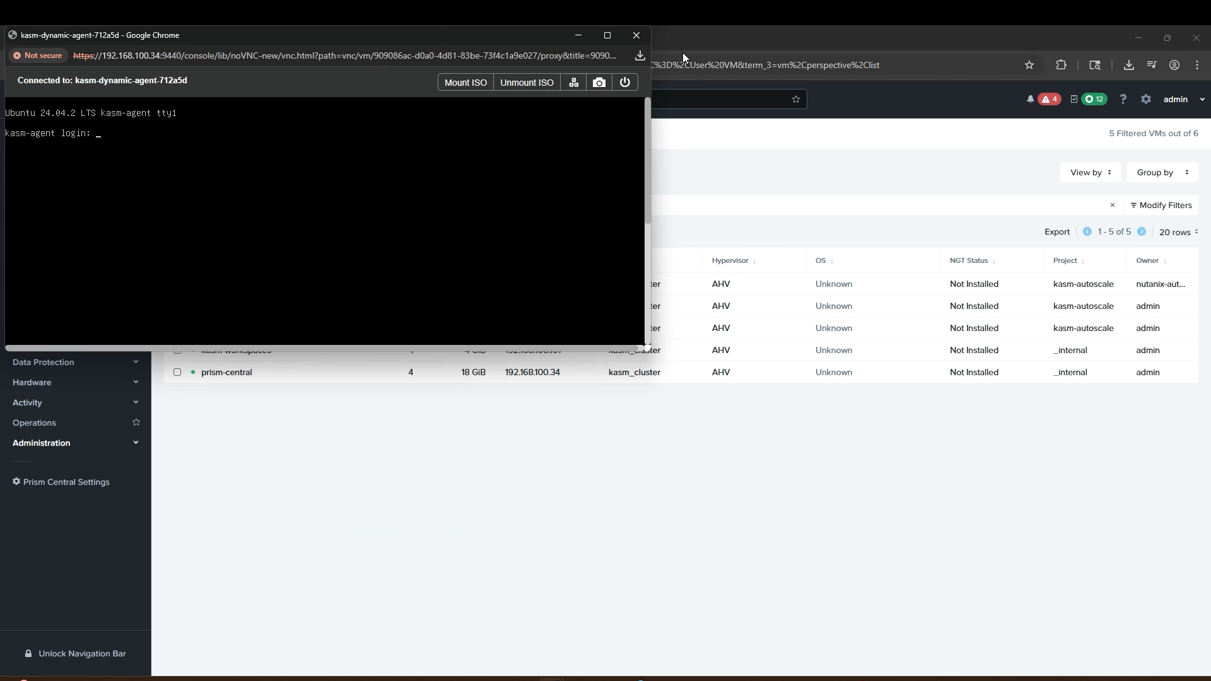
left_click(607, 36)
type("root")
key("Return")
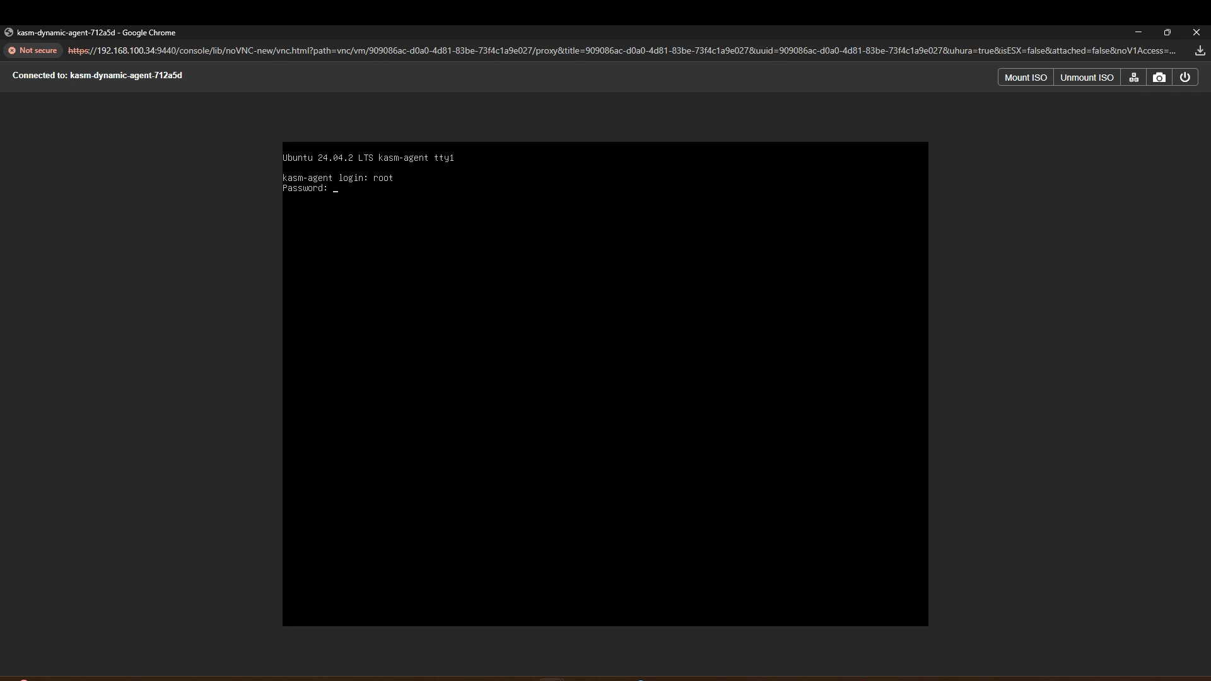
type("cat /var/log/cloud-init-output.log")
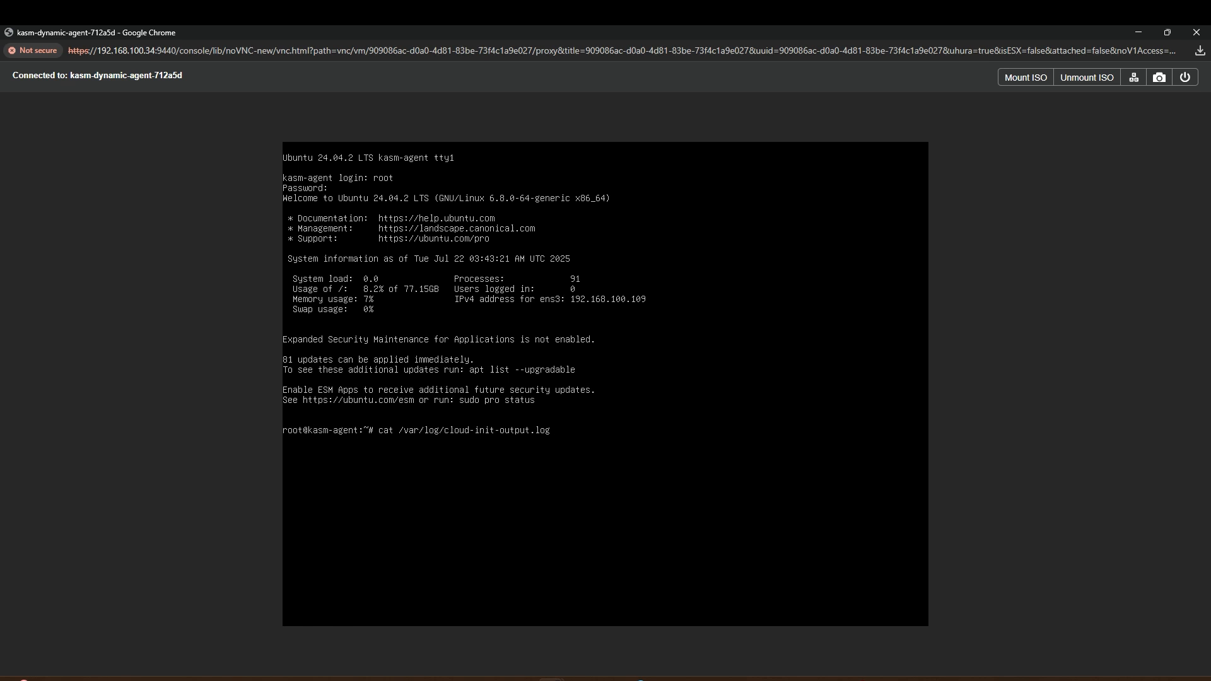
key("Return")
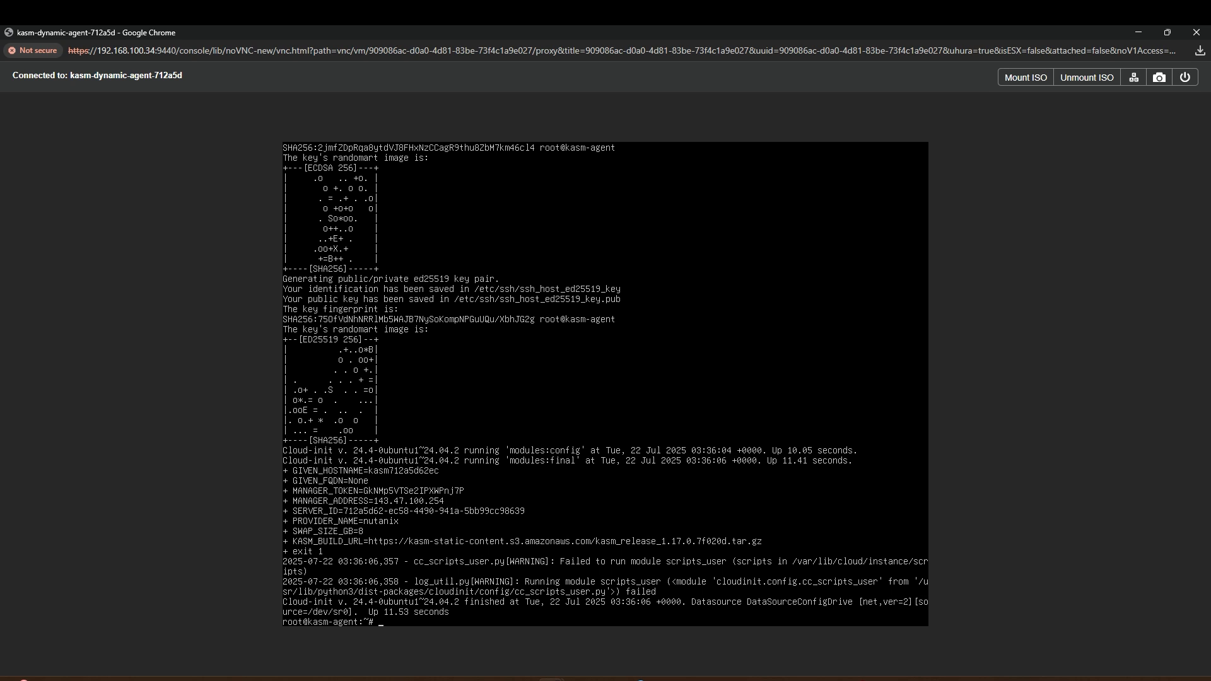
type("ess /var/lib.")
key("BackSpace")
type("/cloud/instance/user-data.txt")
key("Return")
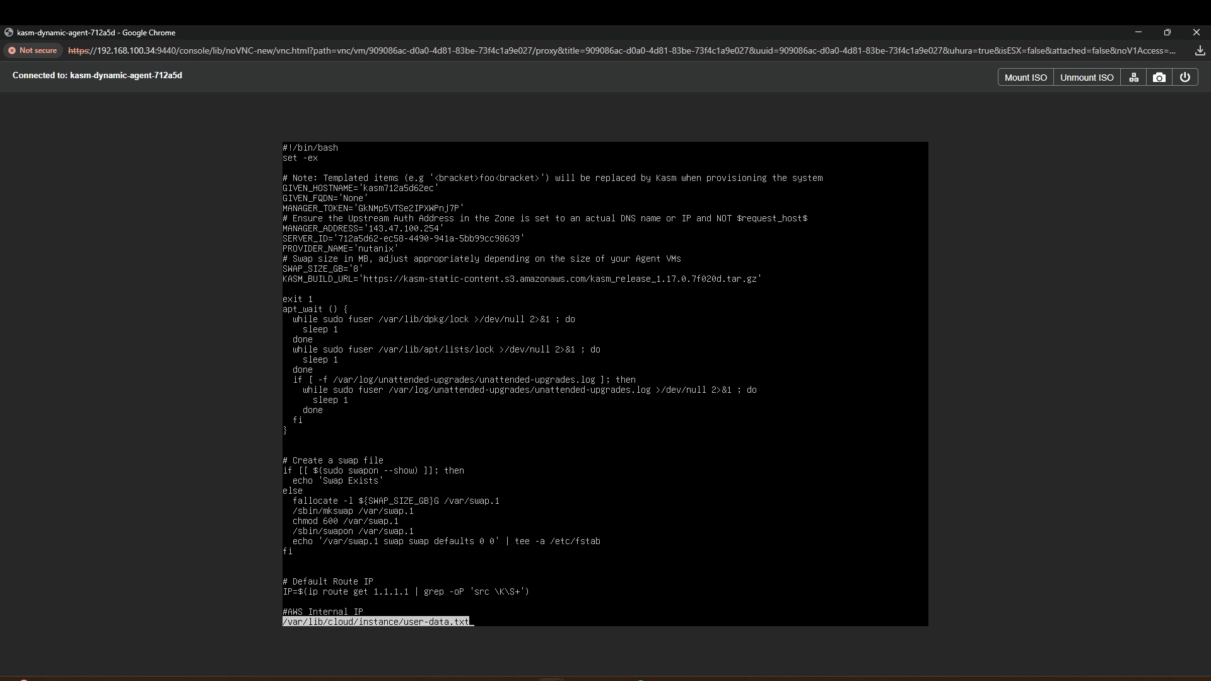
type("qbash /var/lib/cloud/instance")
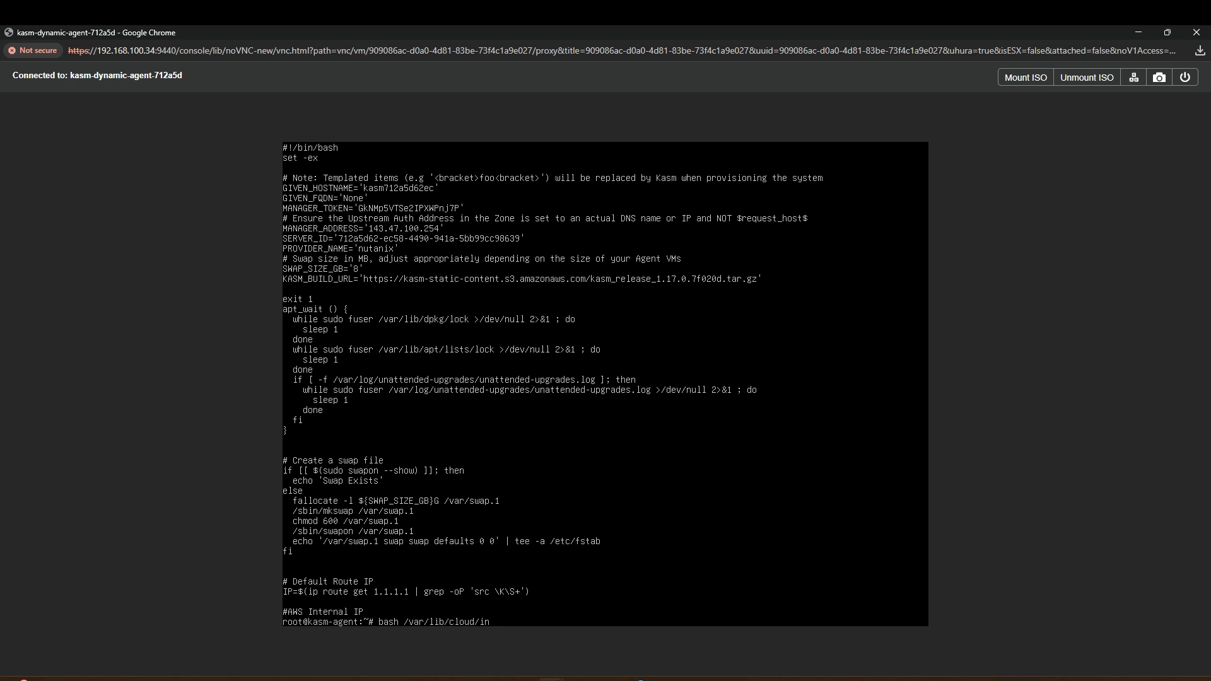
type("/user-data.txt")
key("Return")
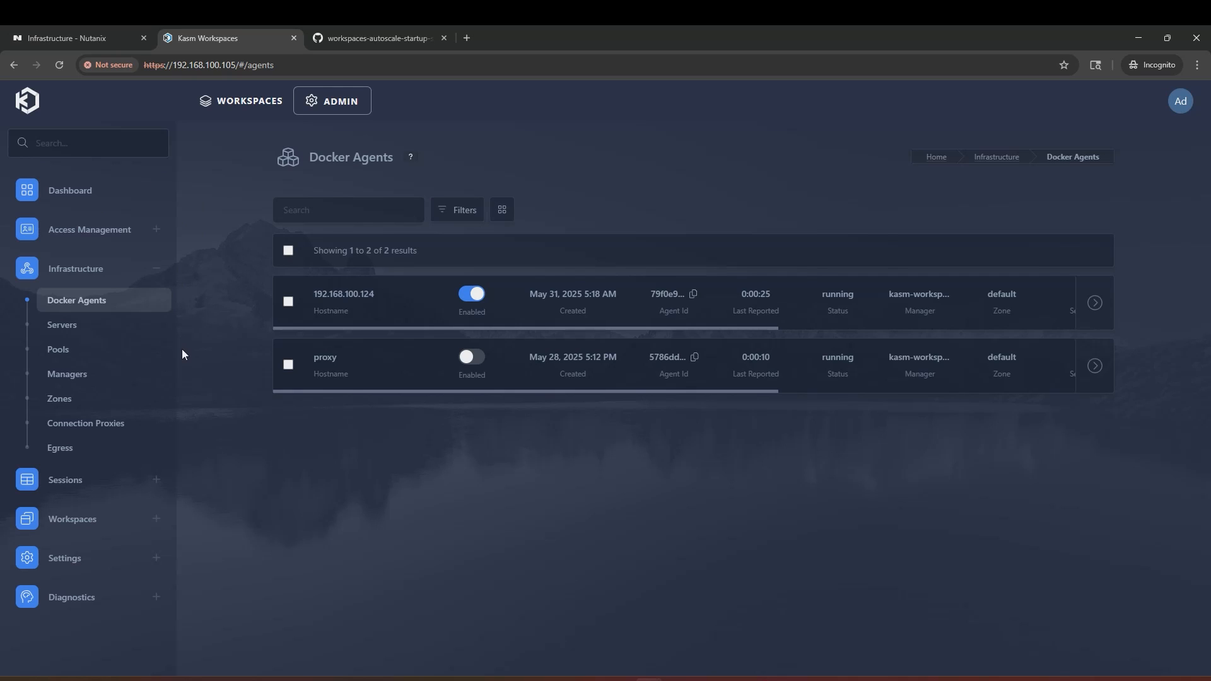
left_click(116, 354)
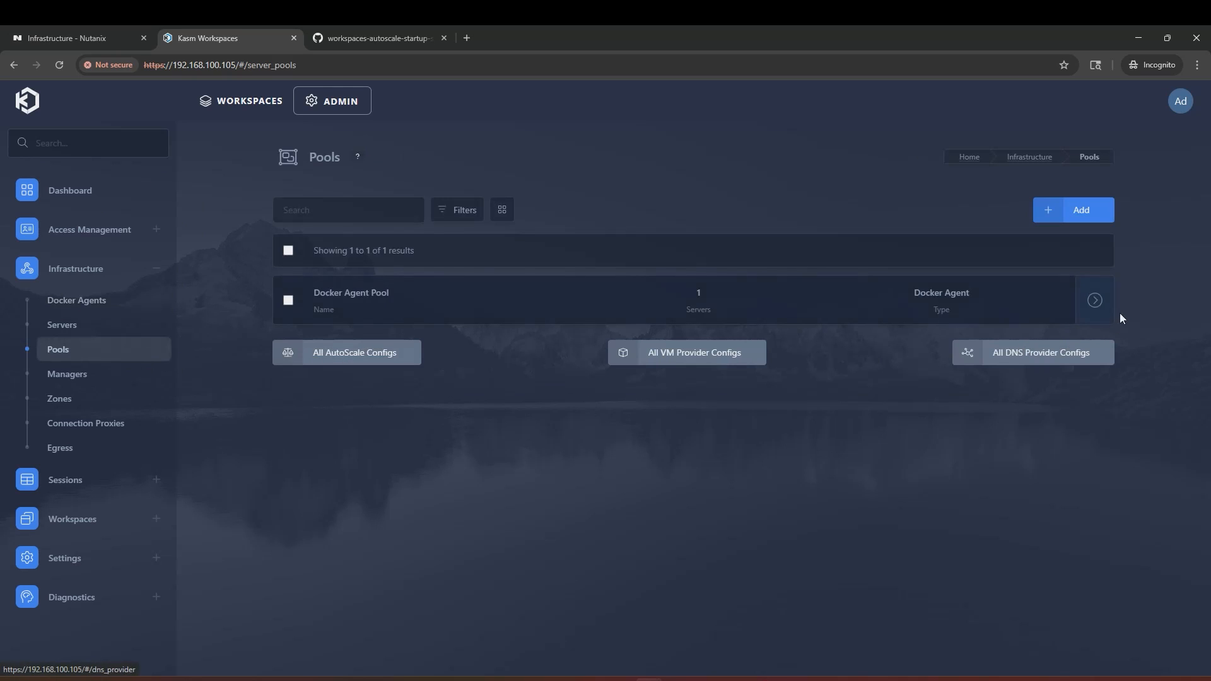
Step: Edit the Nutanix Docker Autoscale config, setting standby cores and standby memory to 0
left_click(1051, 302)
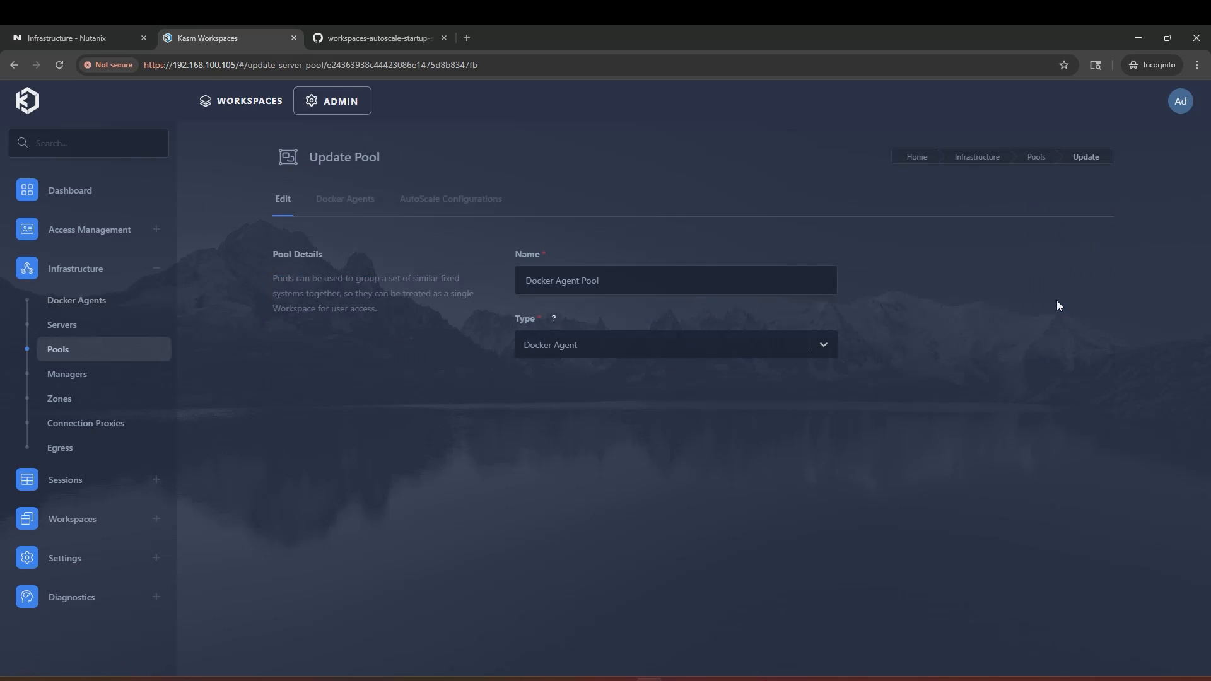
left_click(457, 213)
mouse_move(1100, 384)
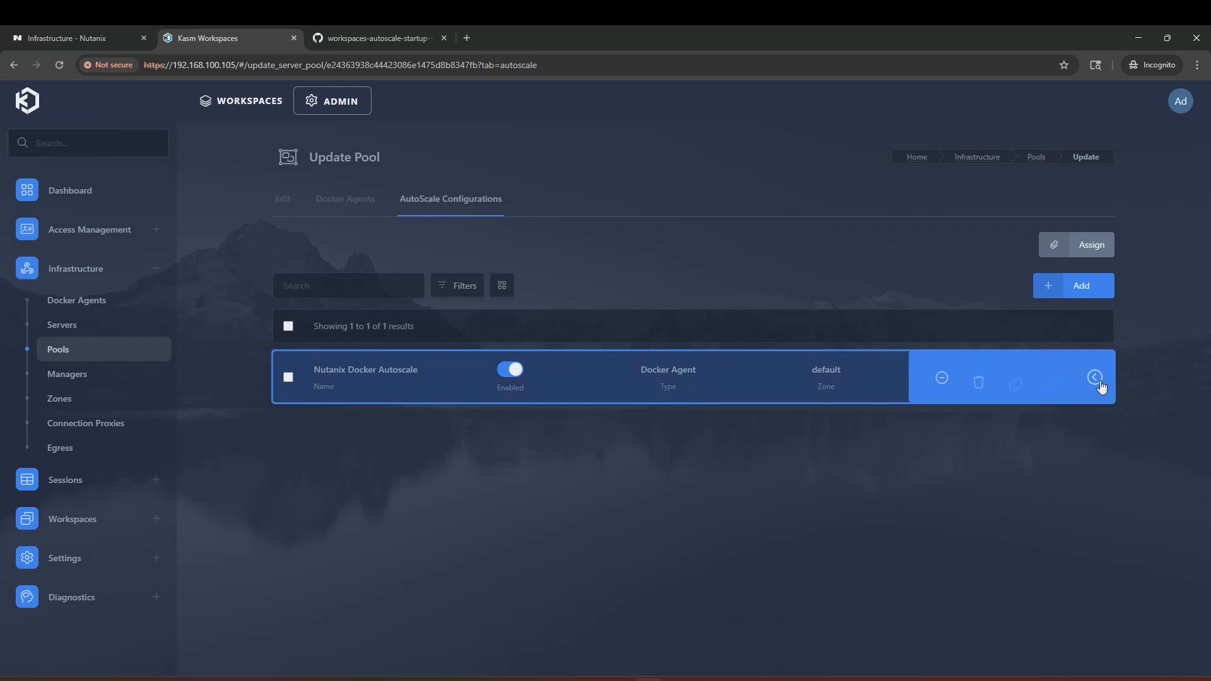
left_click(1051, 382)
scroll(1014, 421, "down", 5)
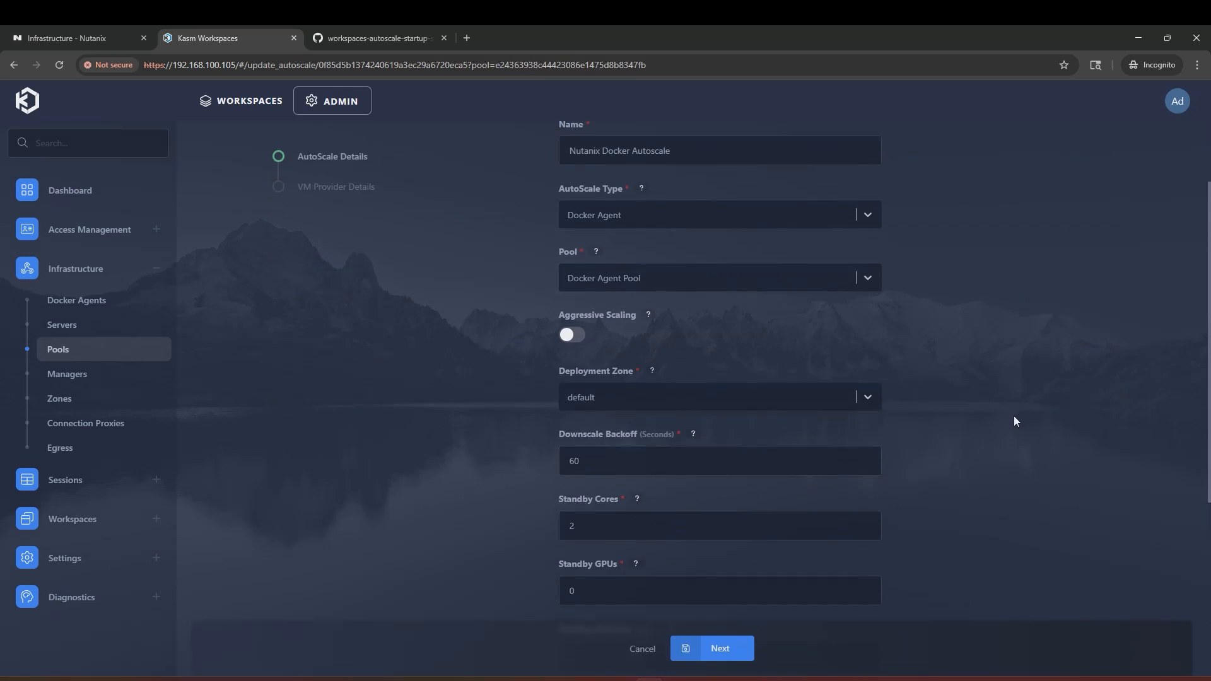
left_click_drag(610, 412, 562, 405)
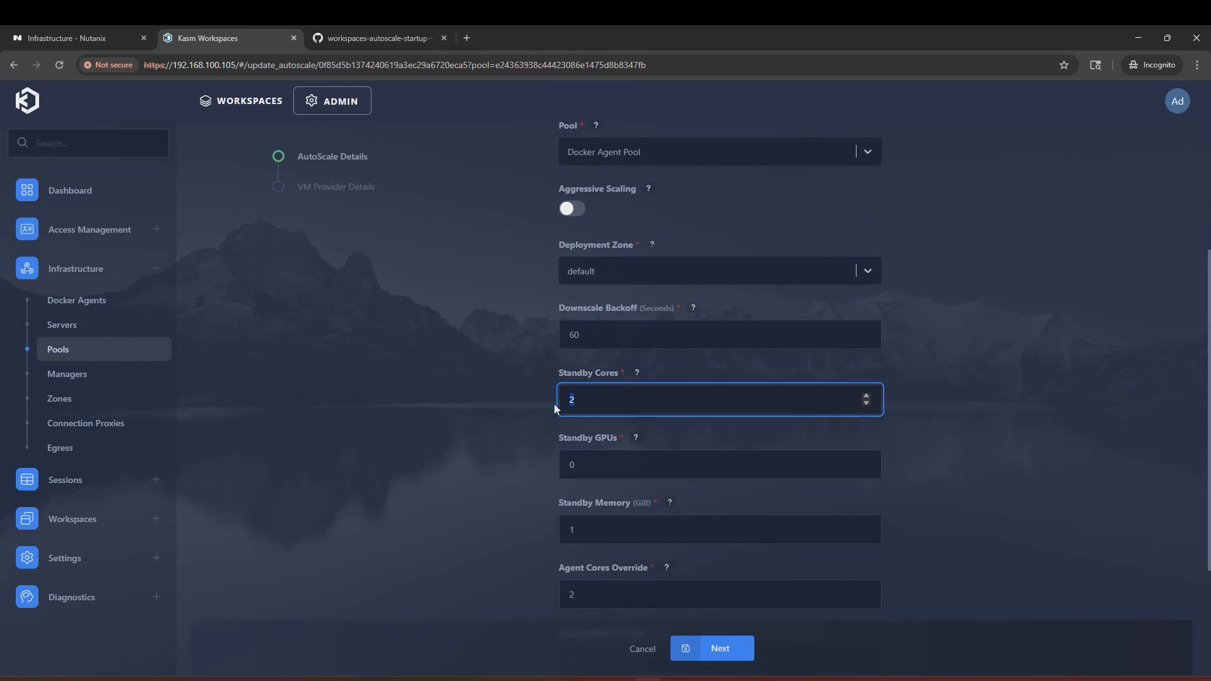
type("0")
left_click_drag(616, 535, 512, 540)
type("0")
Step: Save the autoscale details and return to a refreshed Docker Agents list
left_click(509, 557)
left_click(714, 650)
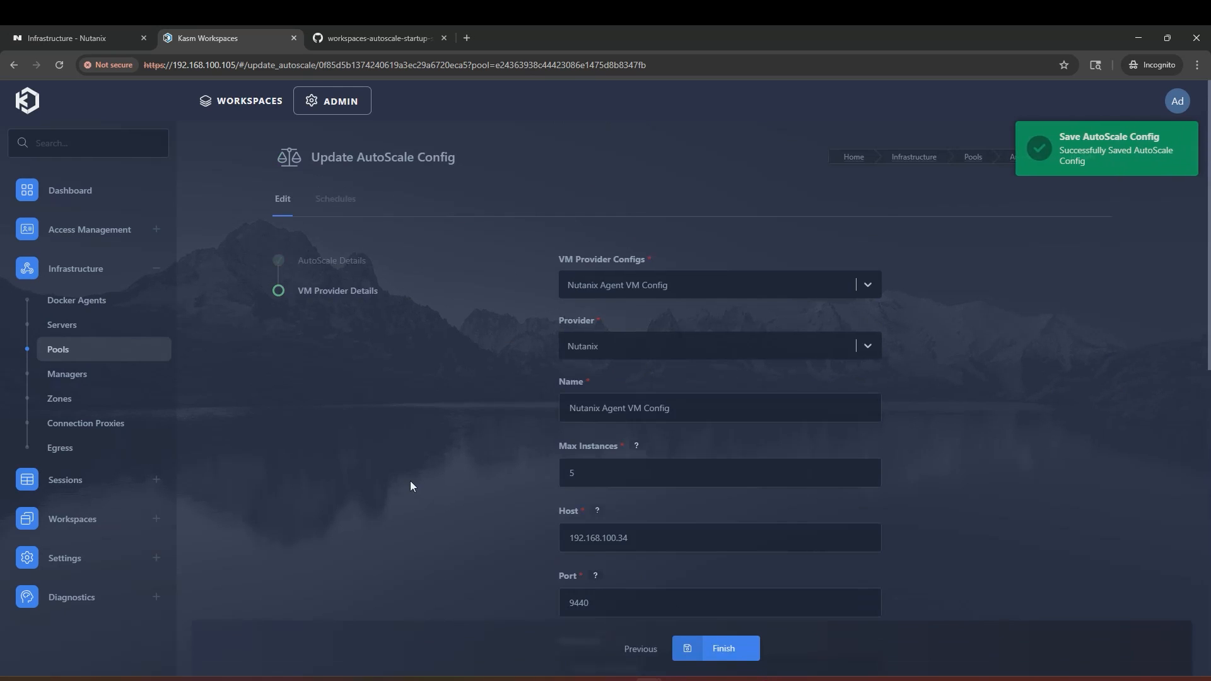
scroll(407, 486, "down", 2)
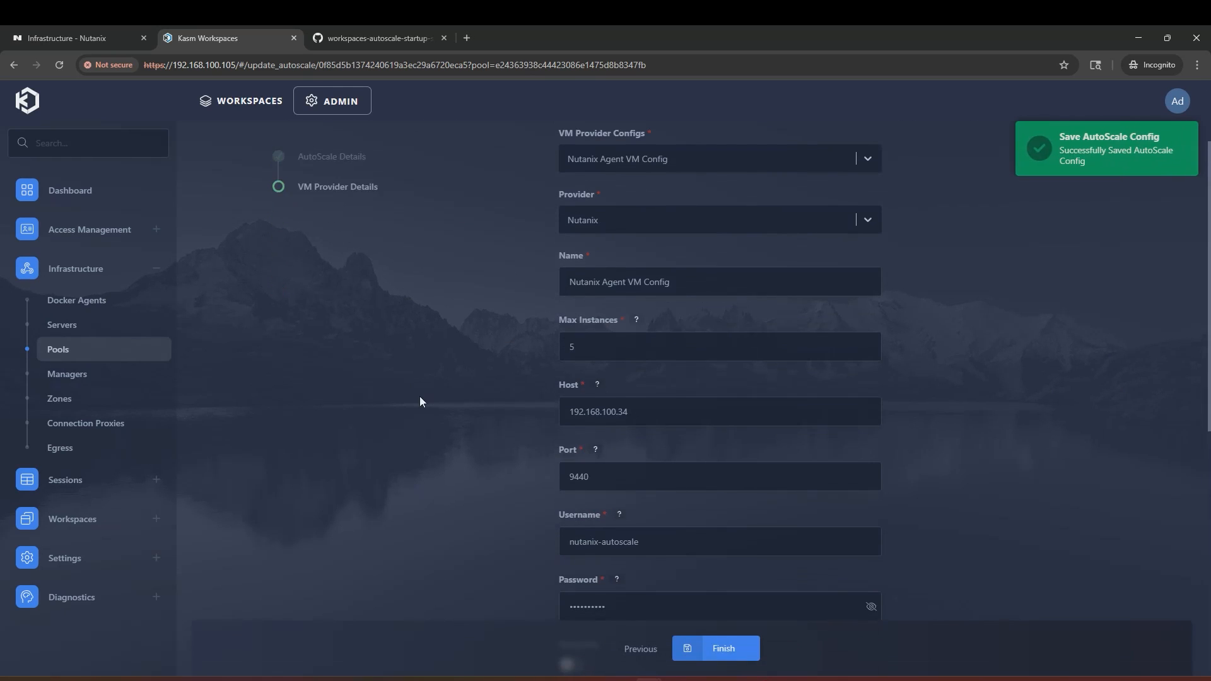
left_click(77, 301)
left_click(60, 65)
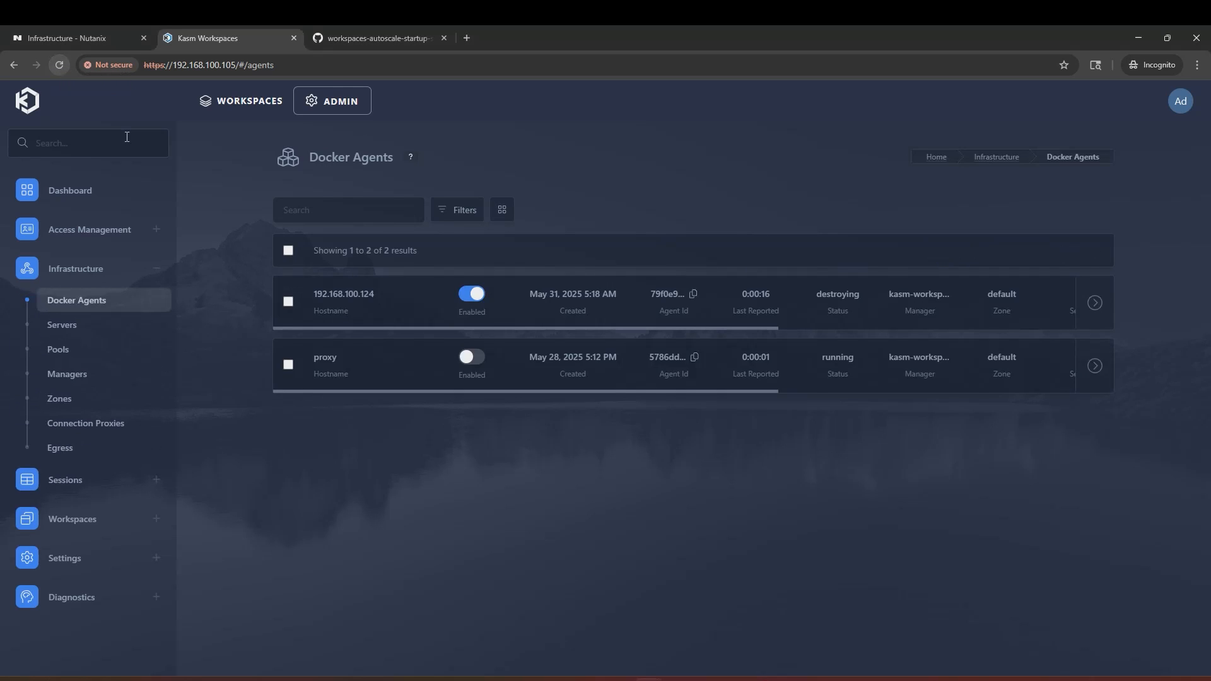
Step: Switch to the Nutanix infrastructure tab
left_click(59, 30)
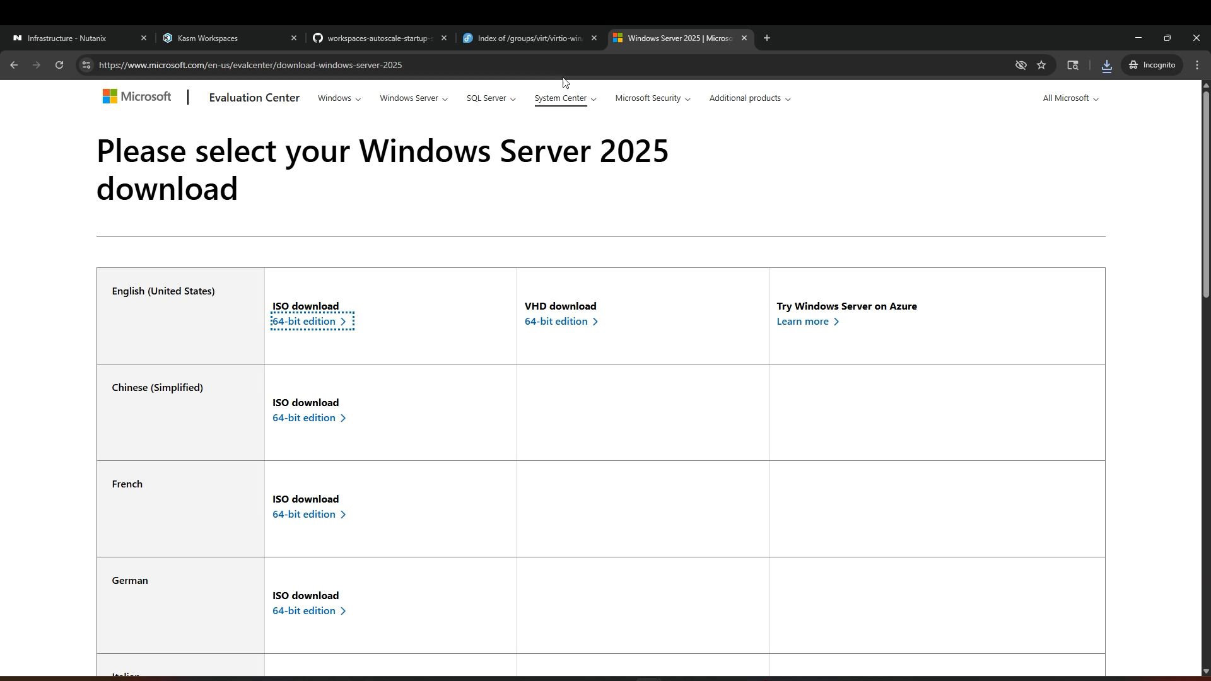
Step: Open the virtio-win-0.1.271-1 release folder, then show Nutanix's Images list
left_click(536, 37)
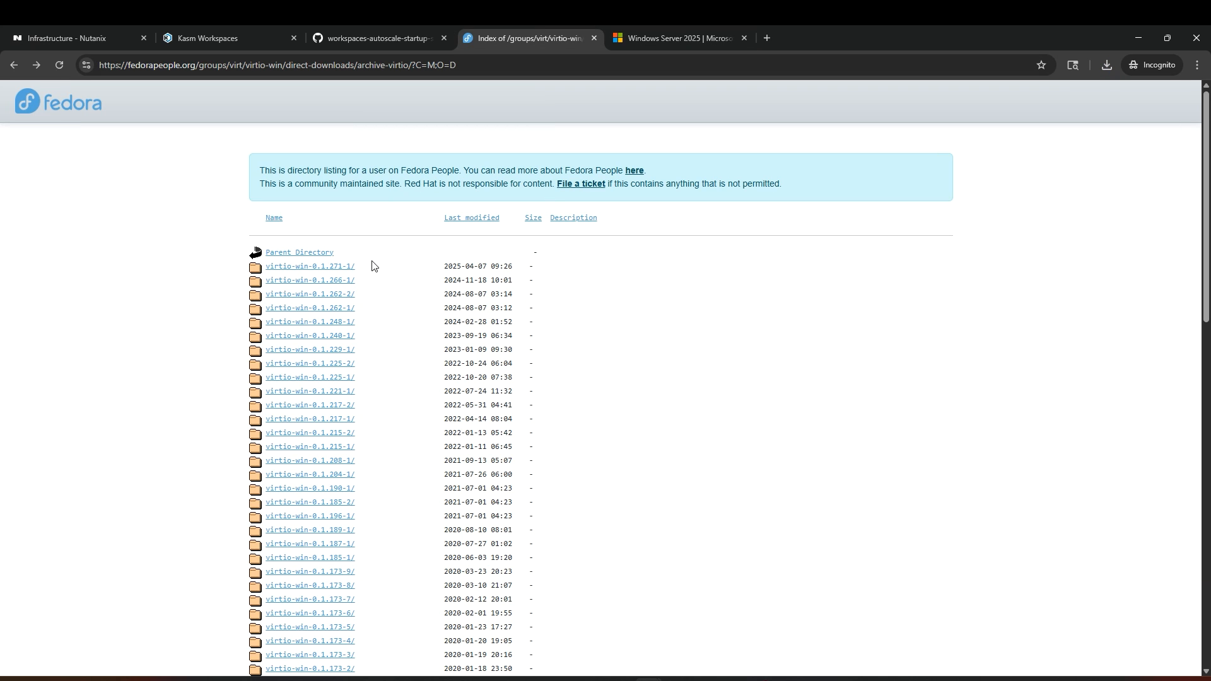
left_click(338, 267)
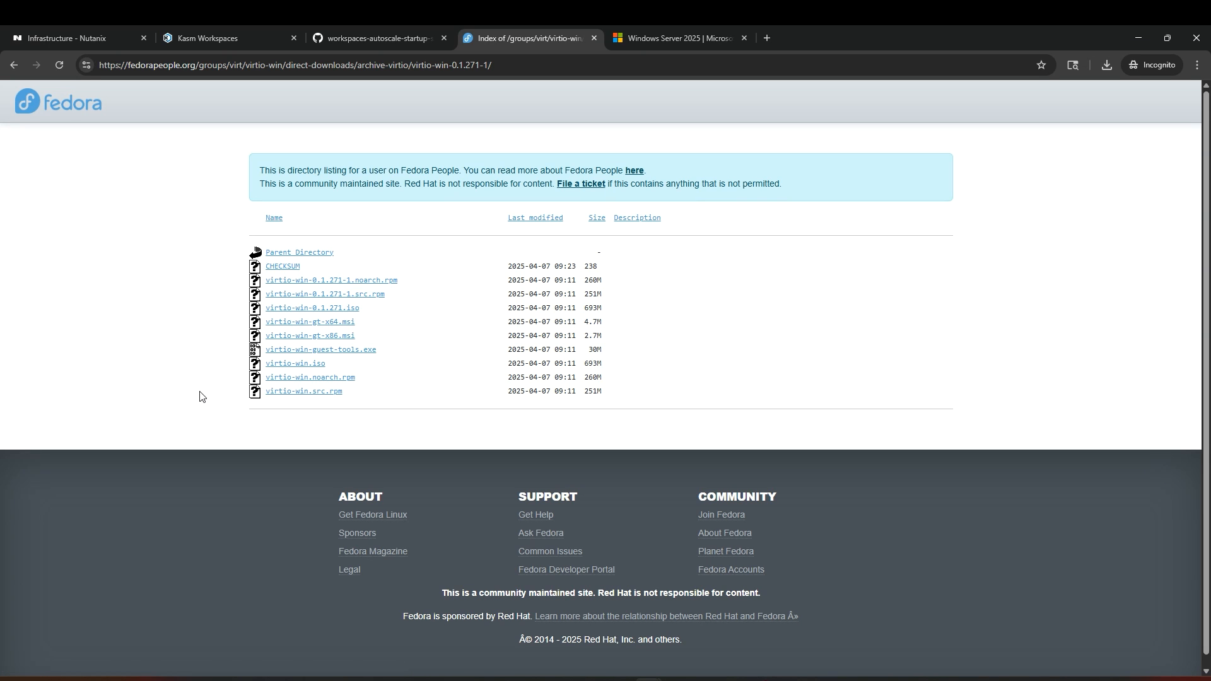
key("ctrl+1")
left_click(49, 284)
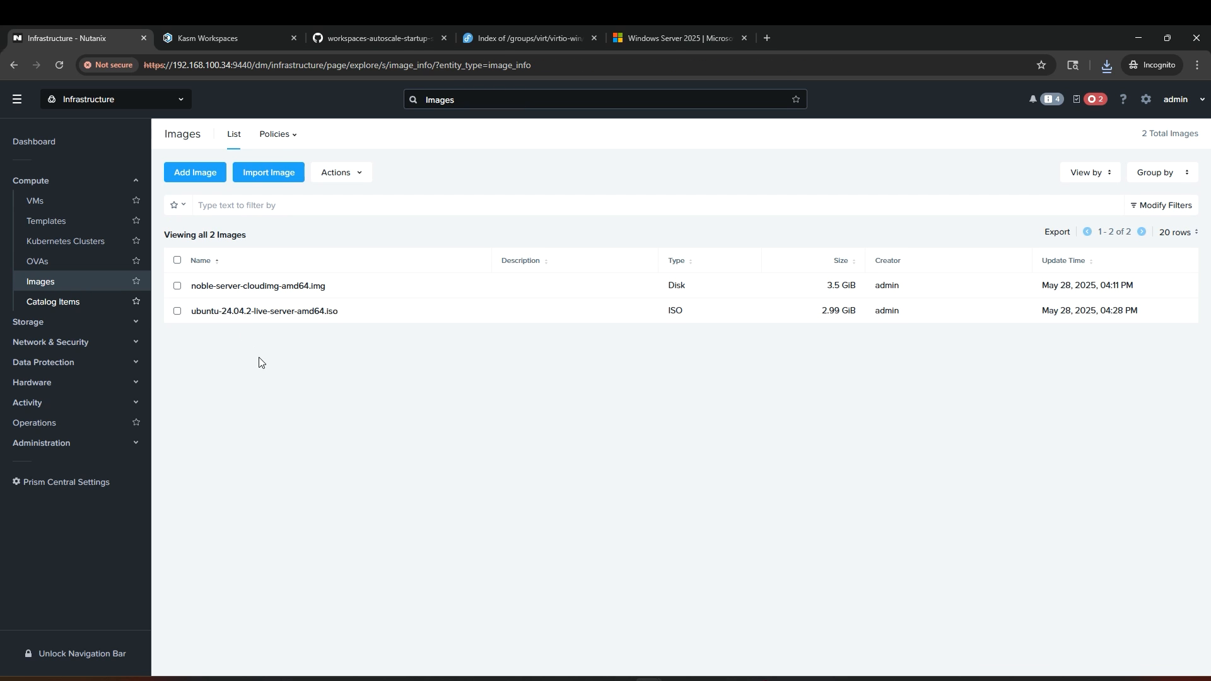
Step: Add server-2025-en-us.iso as a new image and start its upload
left_click(208, 177)
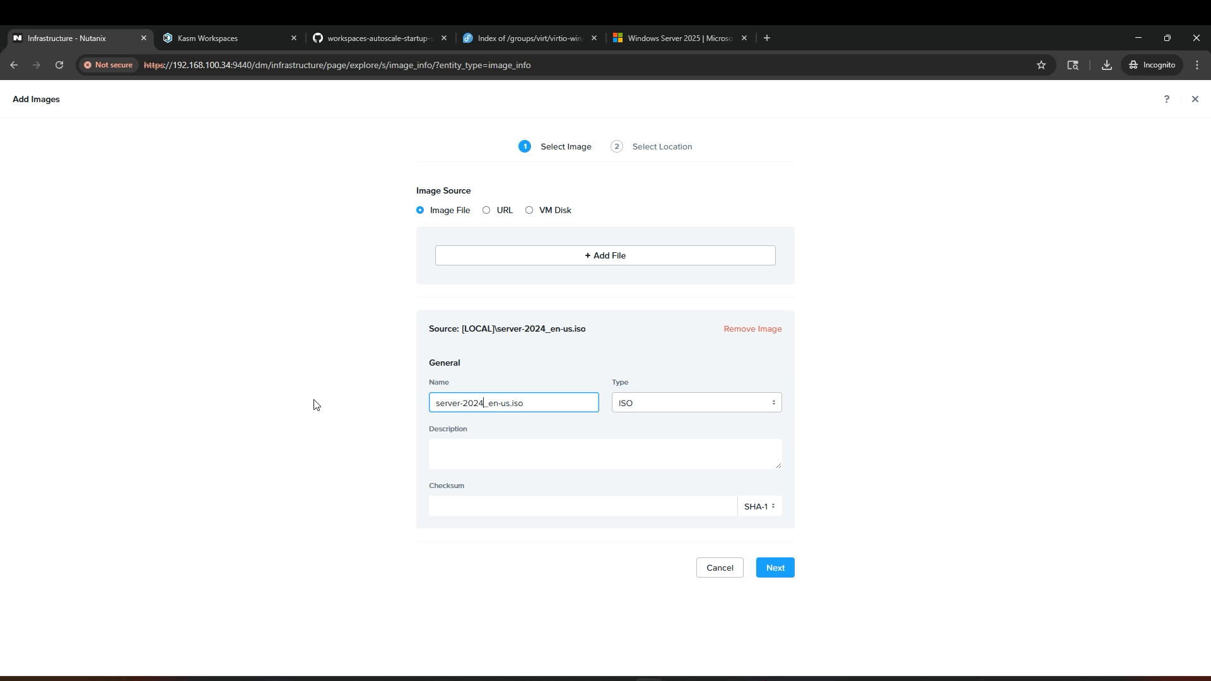
left_click(781, 569)
left_click(778, 508)
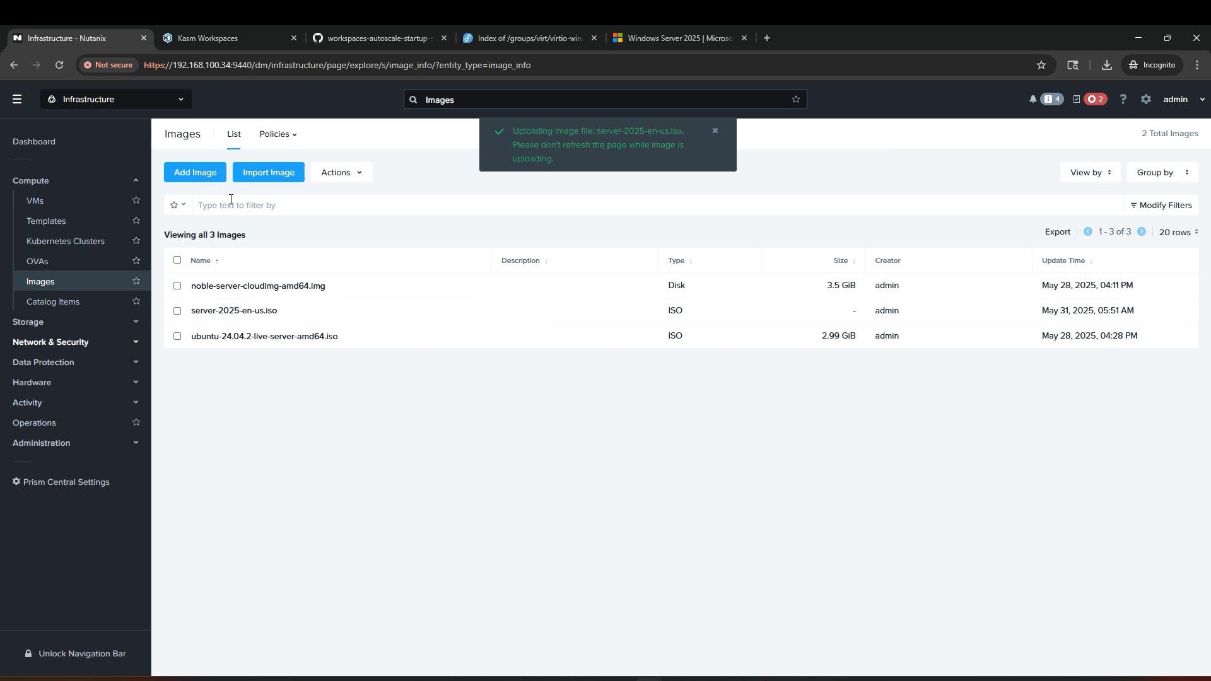
Step: Upload virtio-win-0.1.271.iso too, then check both uploads in Recent Tasks
left_click(199, 177)
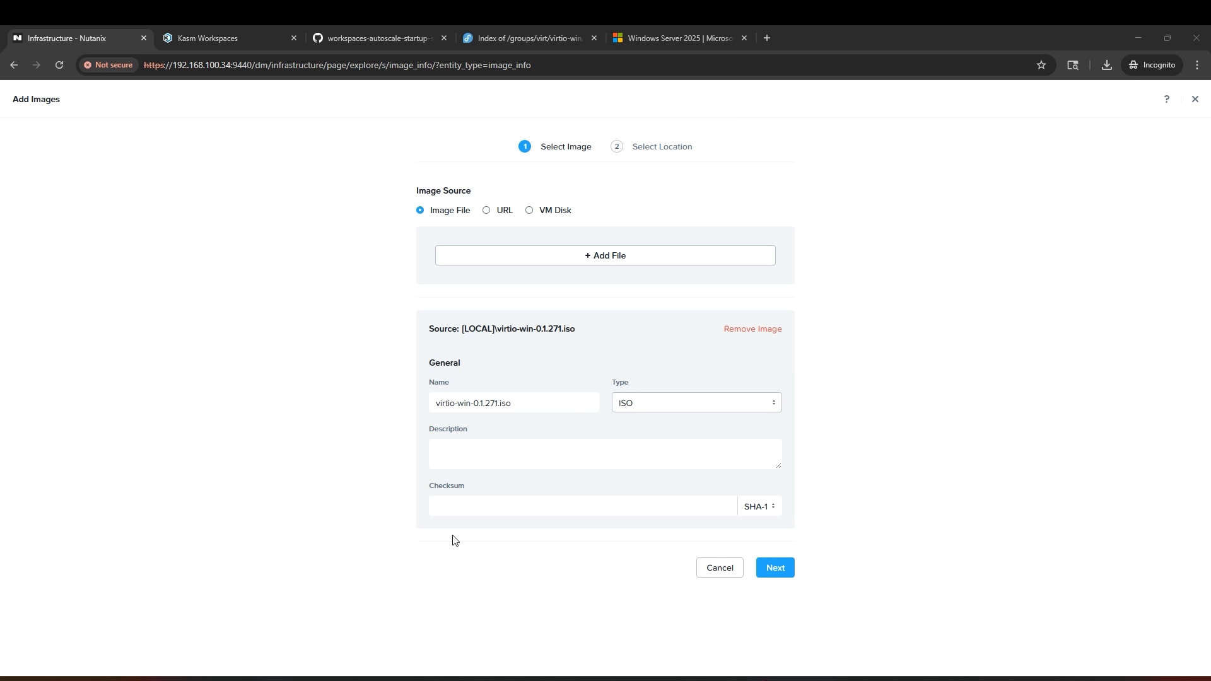
left_click(777, 569)
left_click(780, 509)
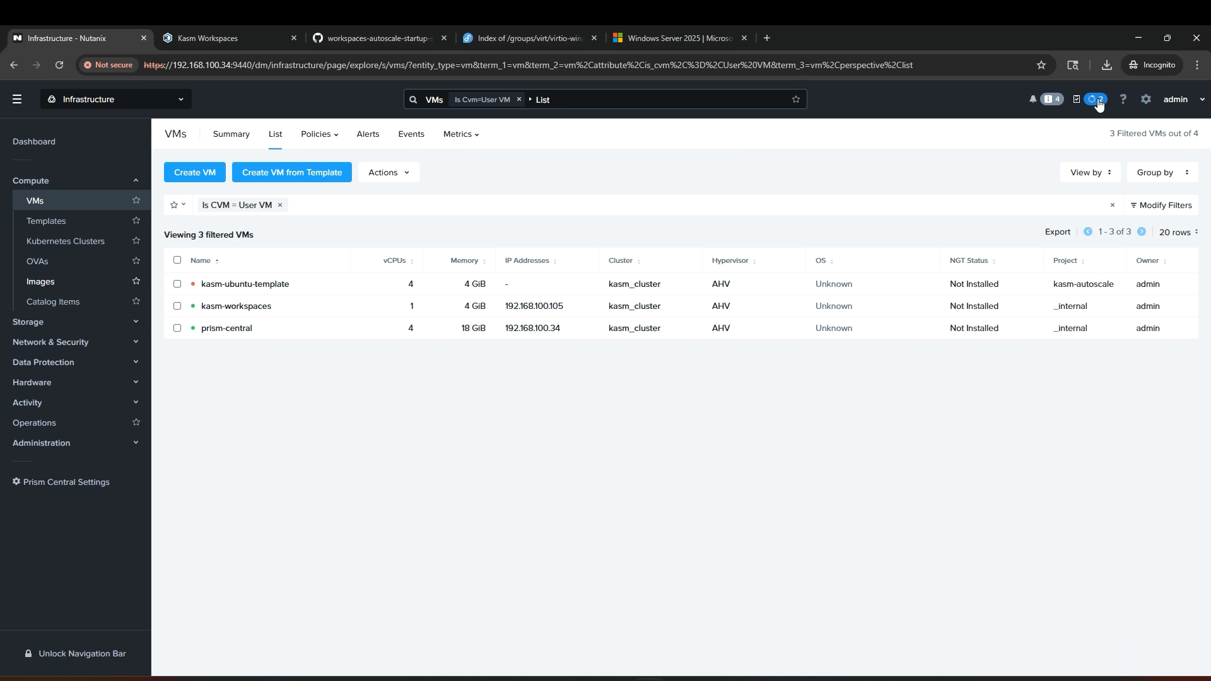
left_click(1099, 105)
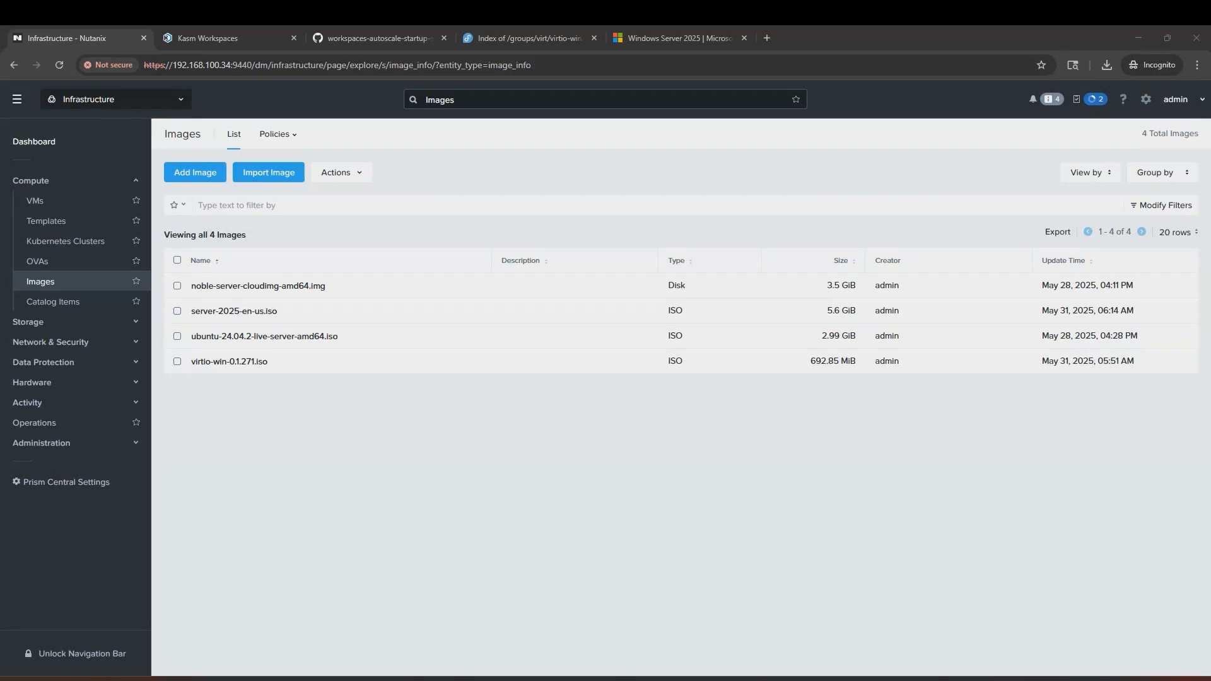
Step: Start VM kasm-windows-template in project kasm-autoscale with 4 cores per CPU
left_click(67, 200)
left_click(198, 172)
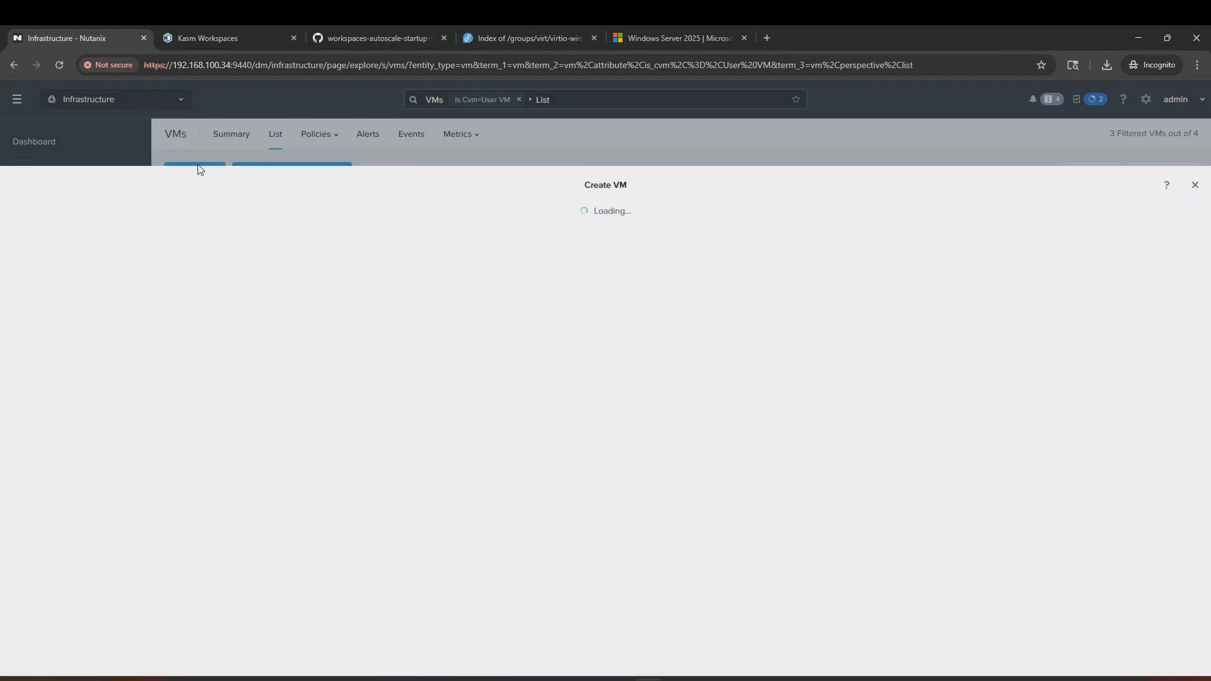
type("kasm-windows-template")
left_click(483, 280)
left_click(491, 324)
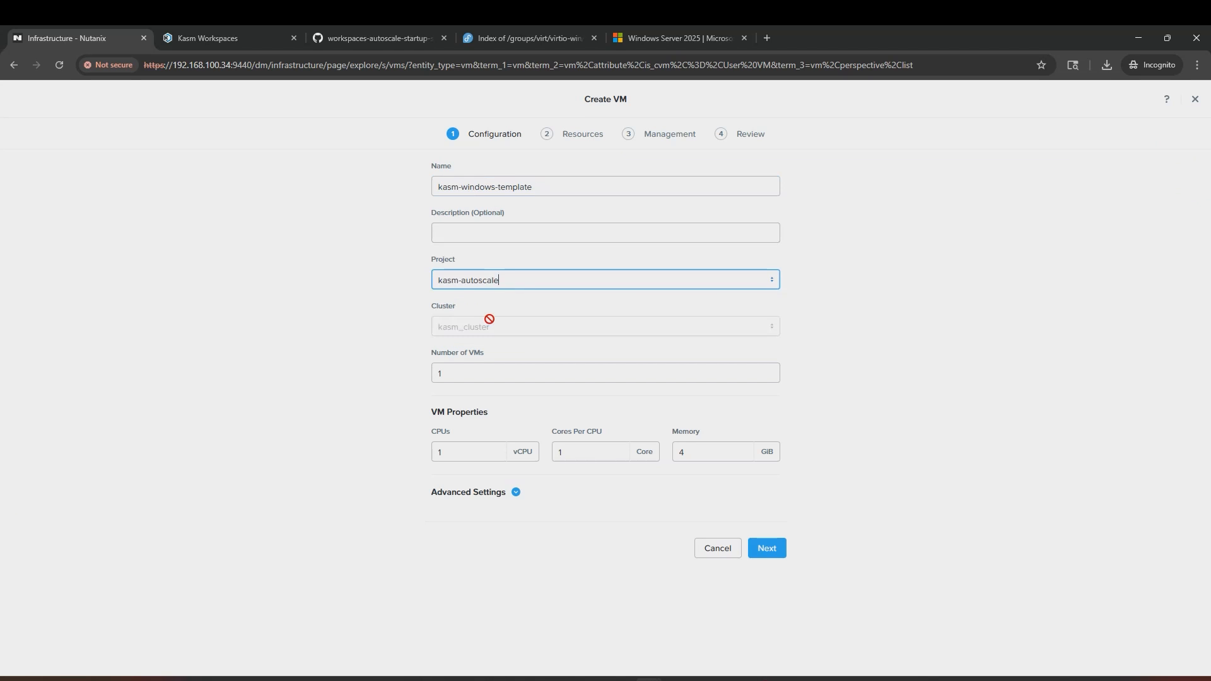
double_click(580, 453)
type("5")
left_click(615, 455)
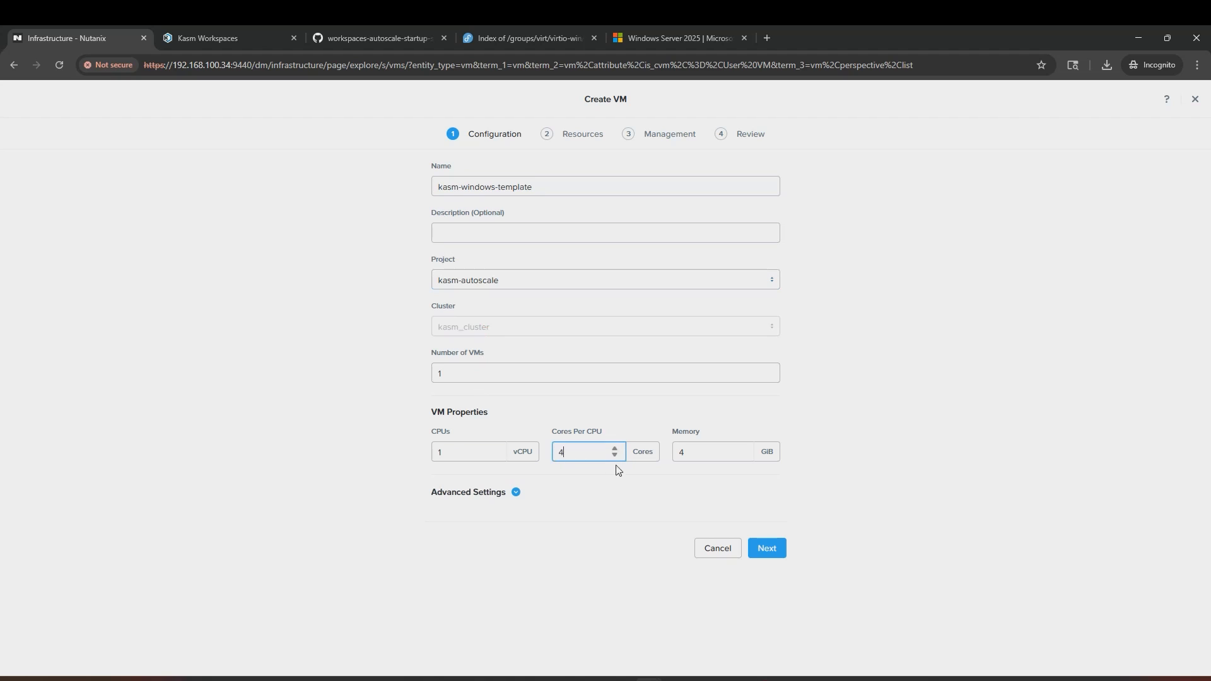
left_click(515, 492)
Step: Attach a 150 GiB disk to the VM
left_click(768, 627)
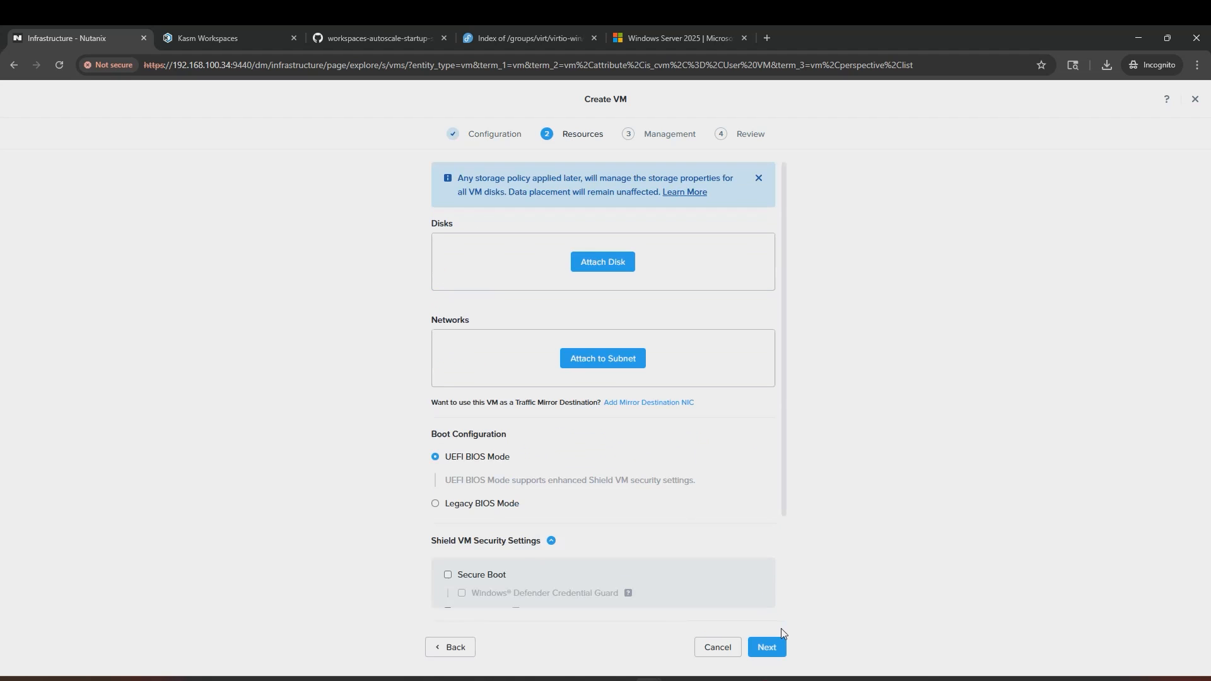
left_click(618, 266)
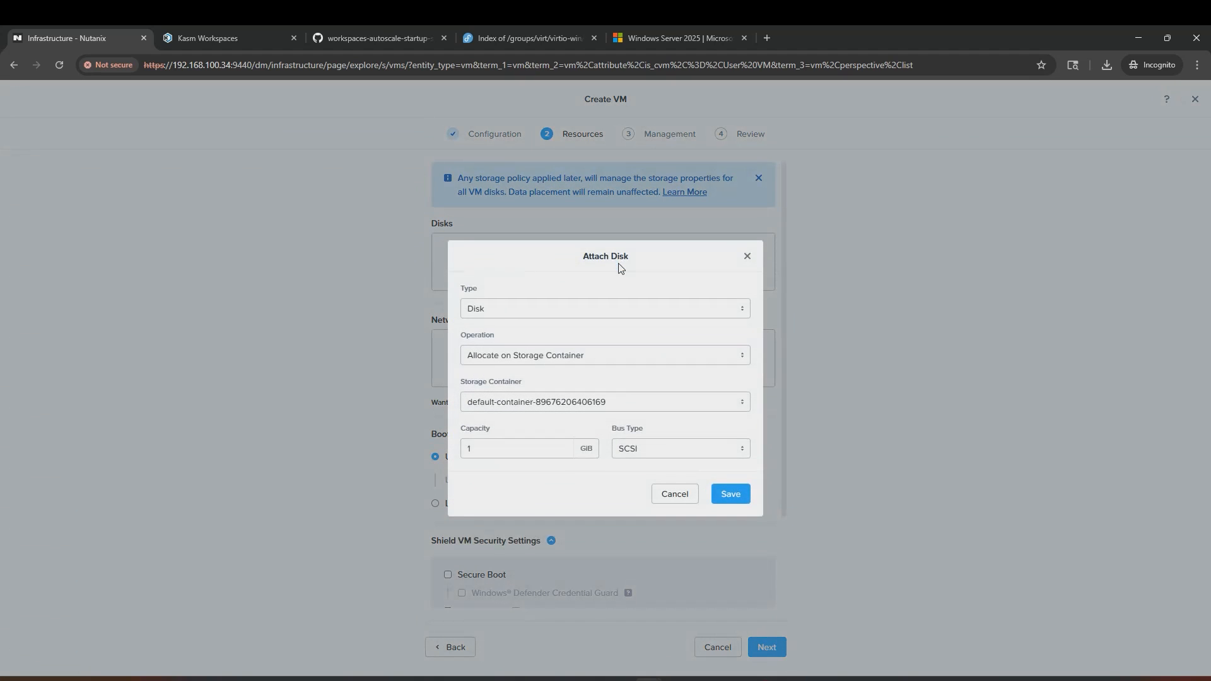
left_click(517, 450)
left_click(739, 501)
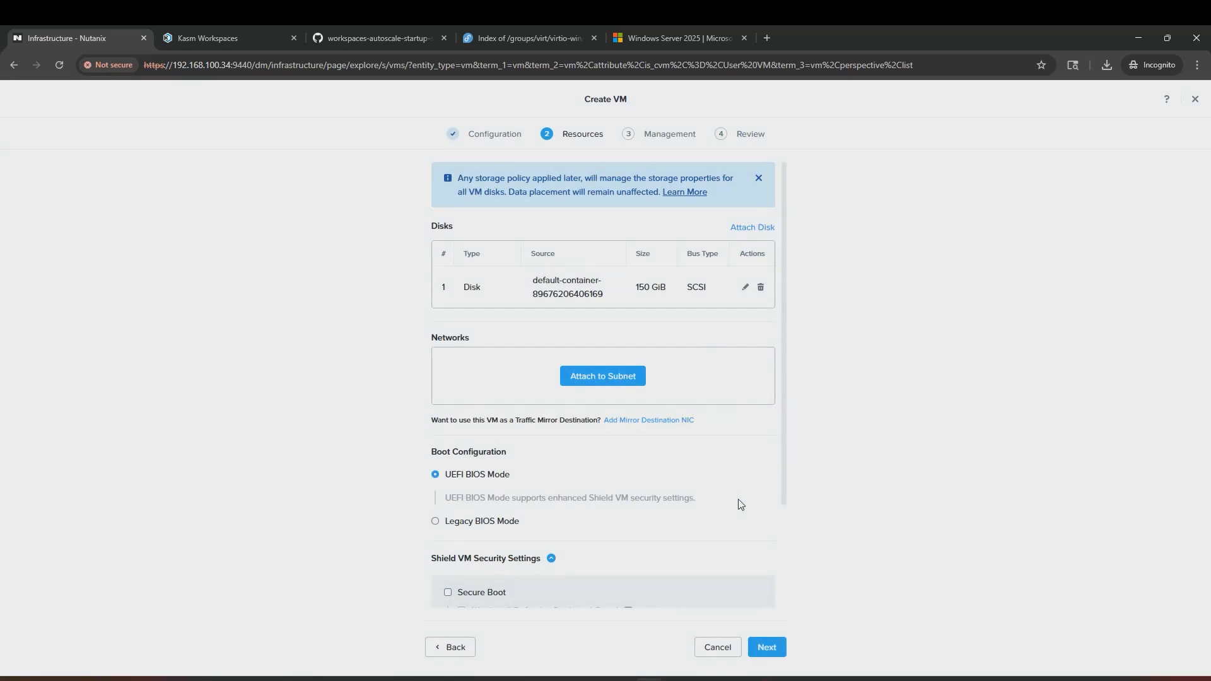
Step: Add a CD-ROM cloned from the server-2025-en-us.iso image
left_click(753, 227)
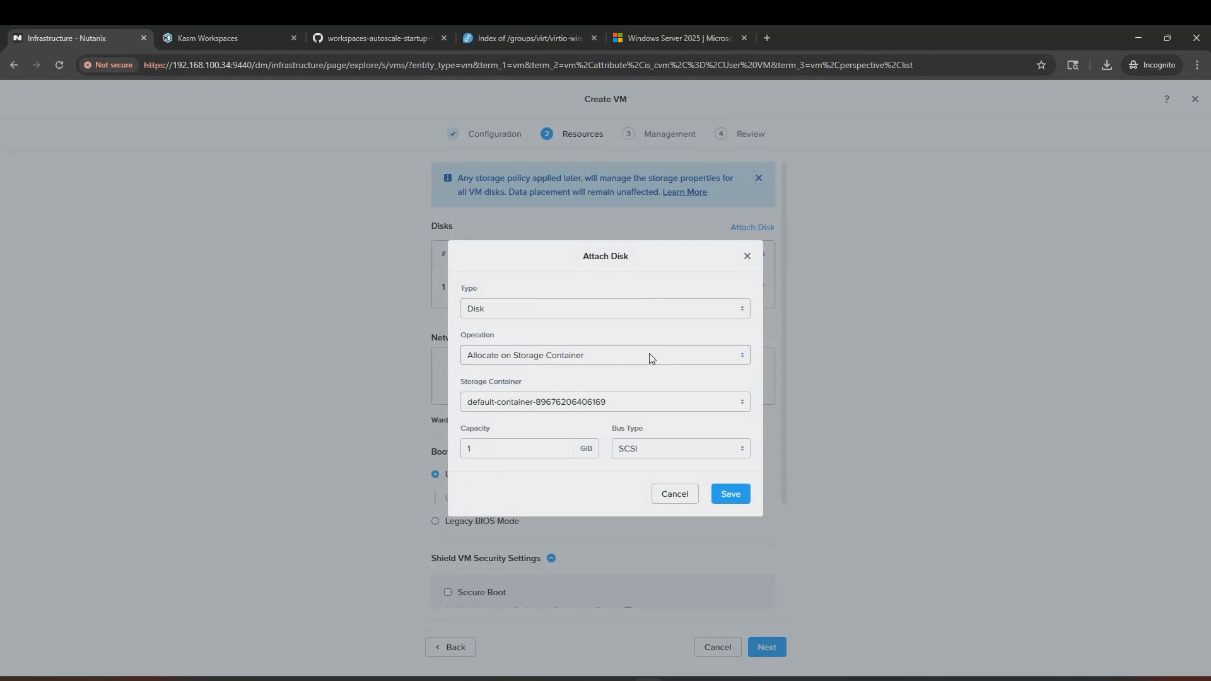
left_click(637, 314)
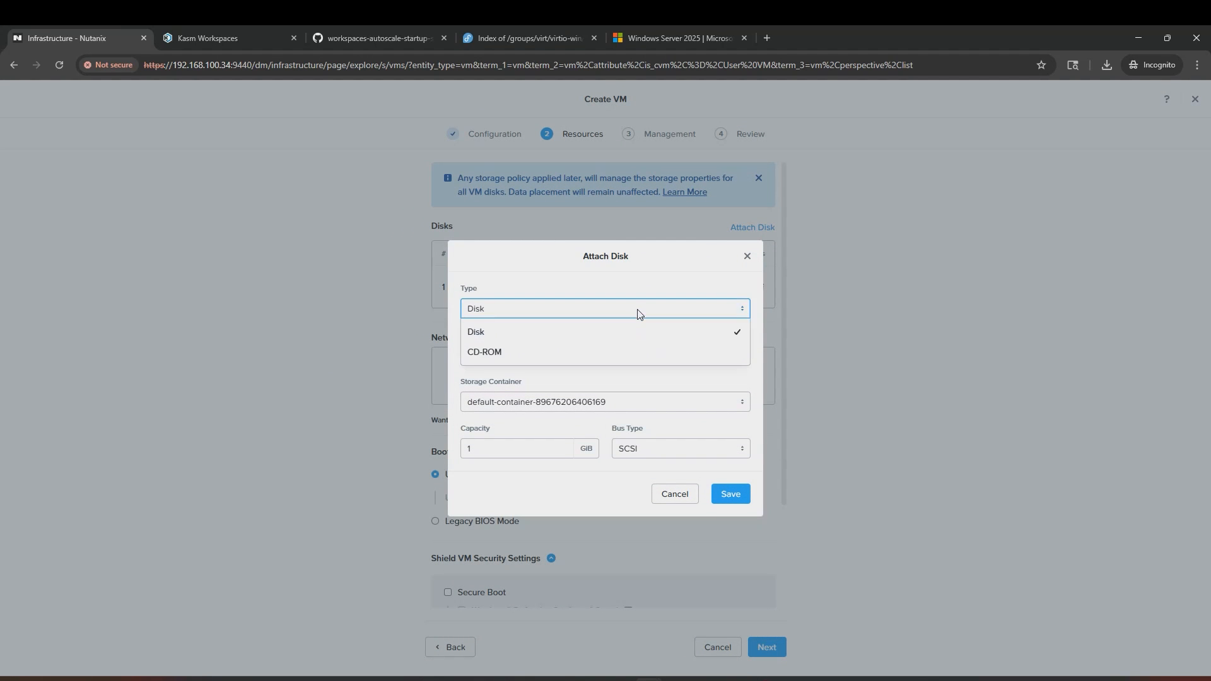
left_click(608, 348)
left_click(604, 381)
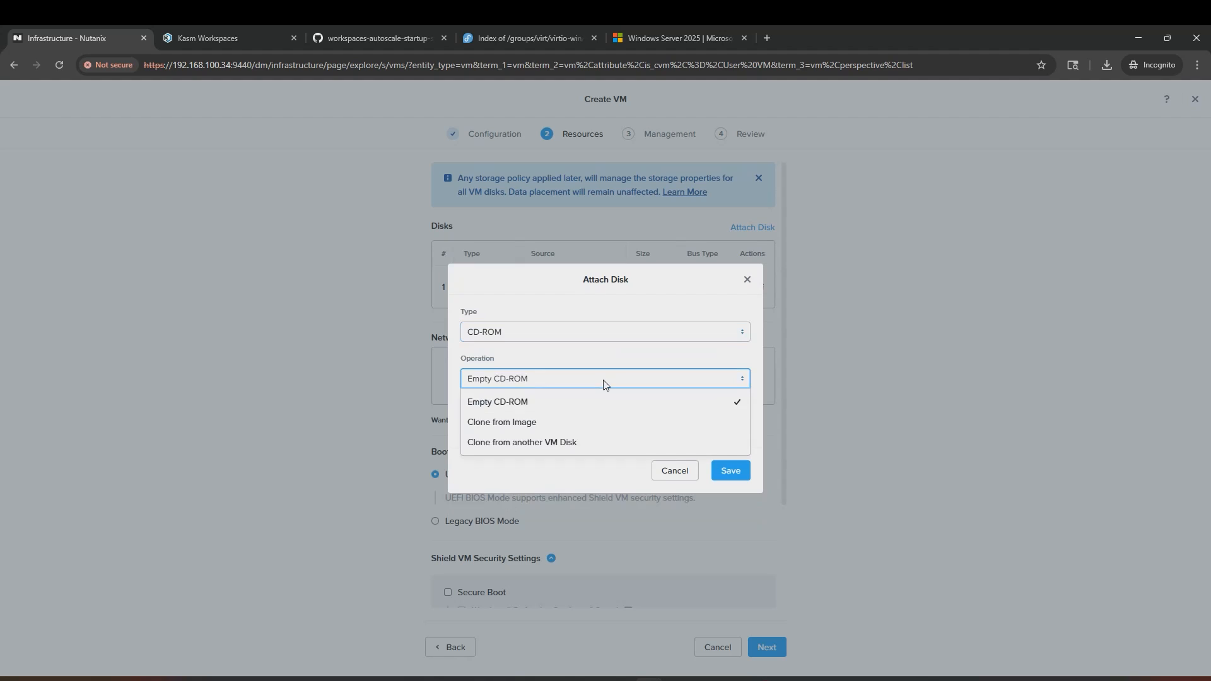
left_click(581, 422)
left_click(578, 407)
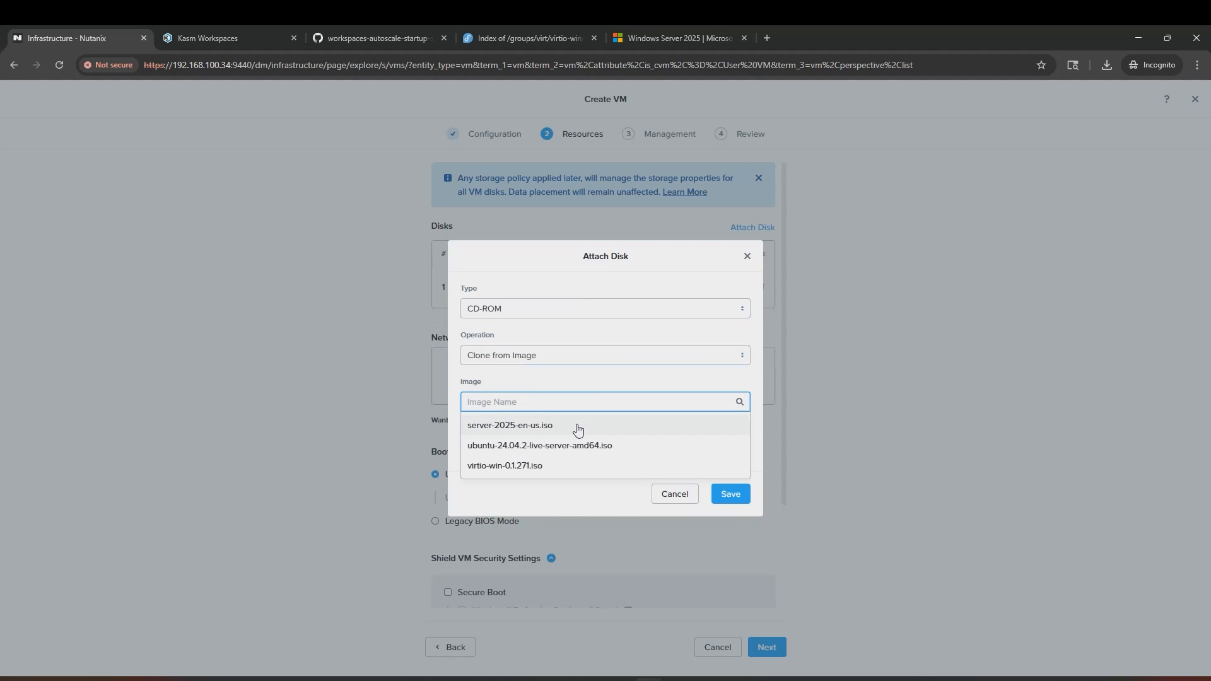
left_click(581, 430)
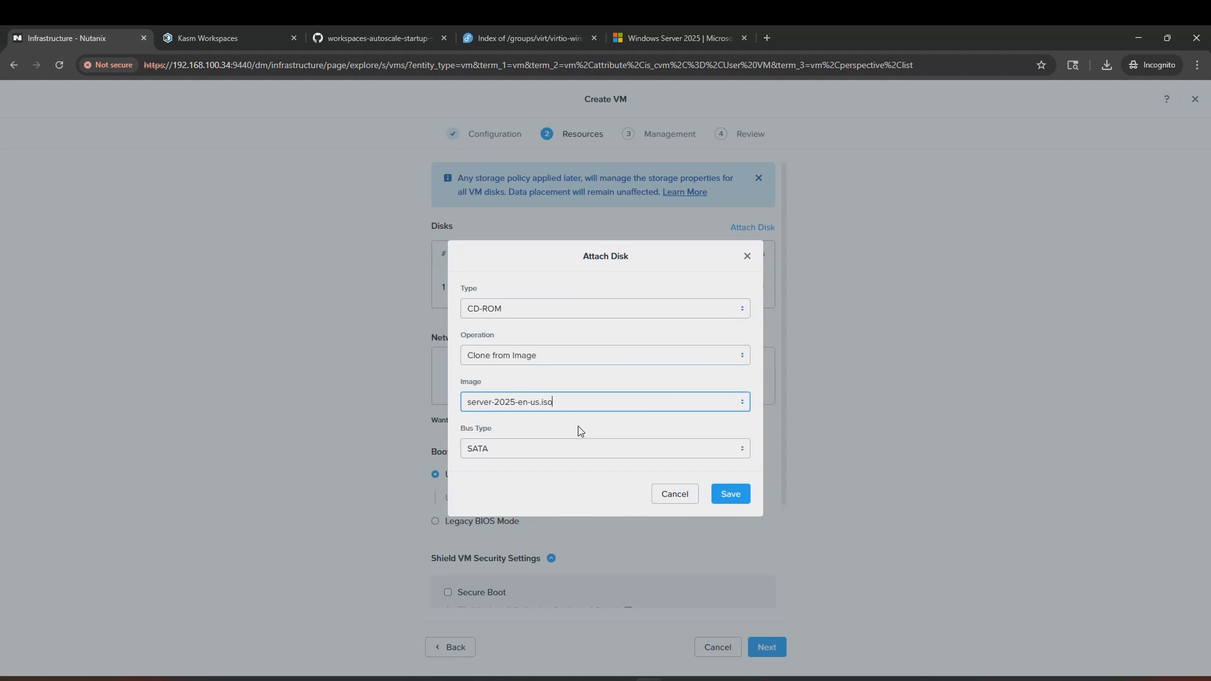
left_click(732, 495)
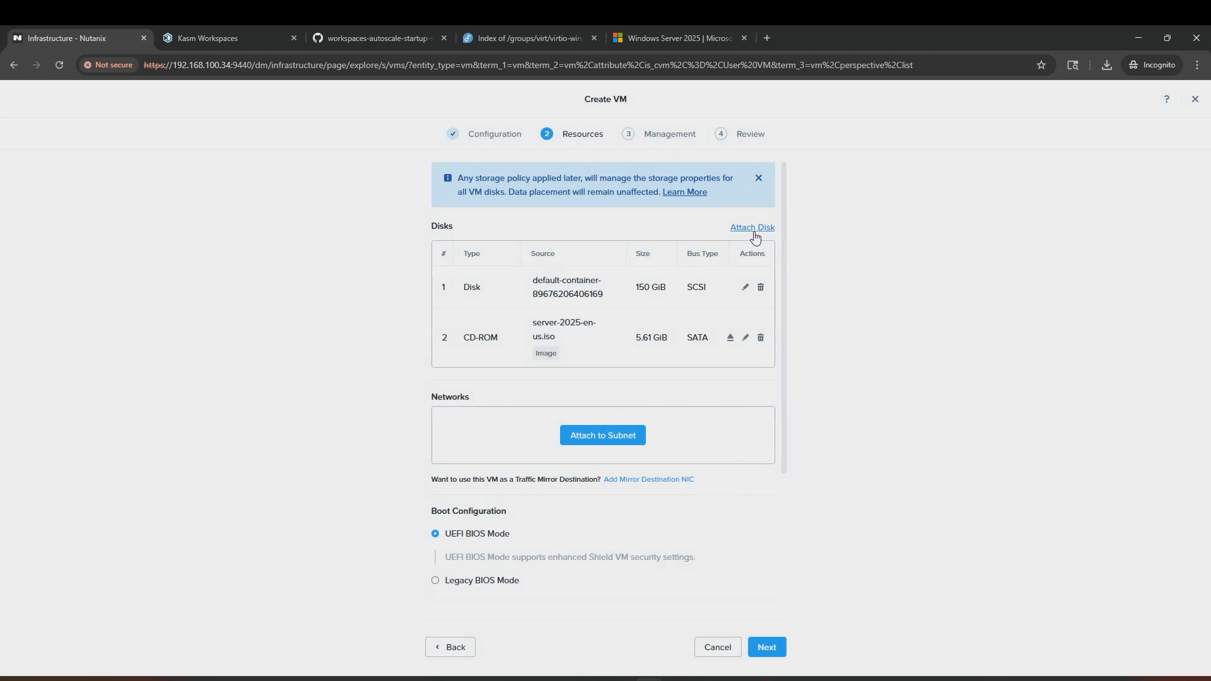
Step: Add a second CD-ROM cloned from the virtio-win-0.1.271.iso image
left_click(752, 228)
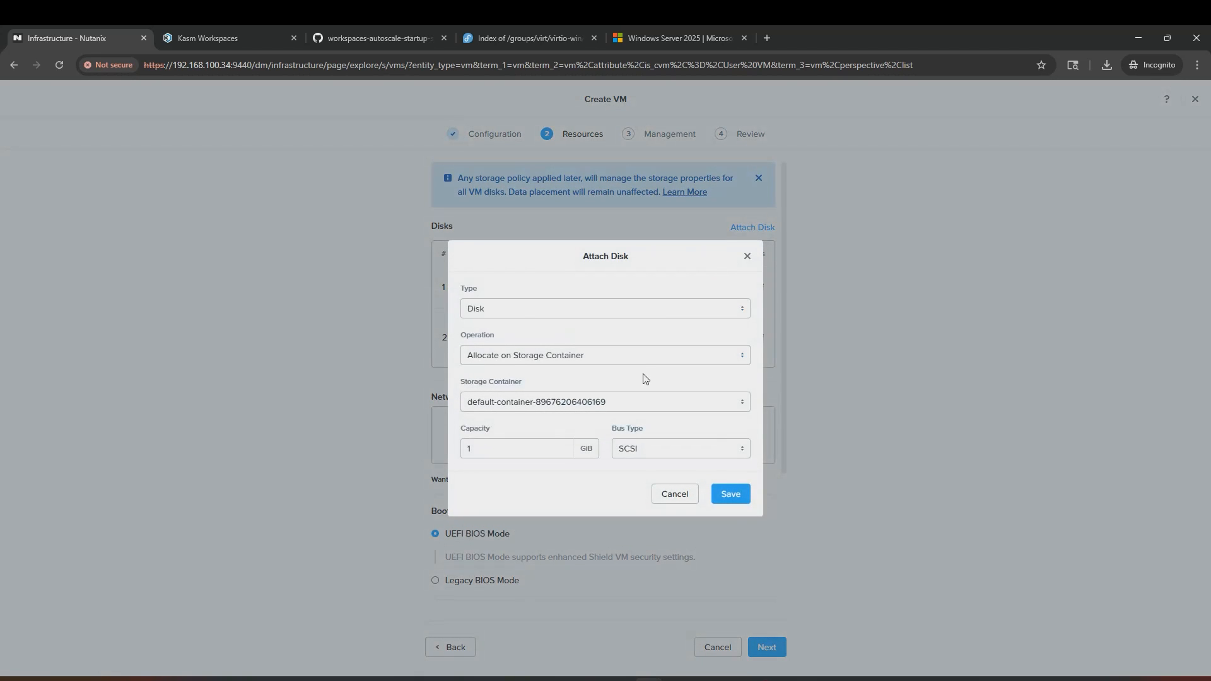
left_click(594, 313)
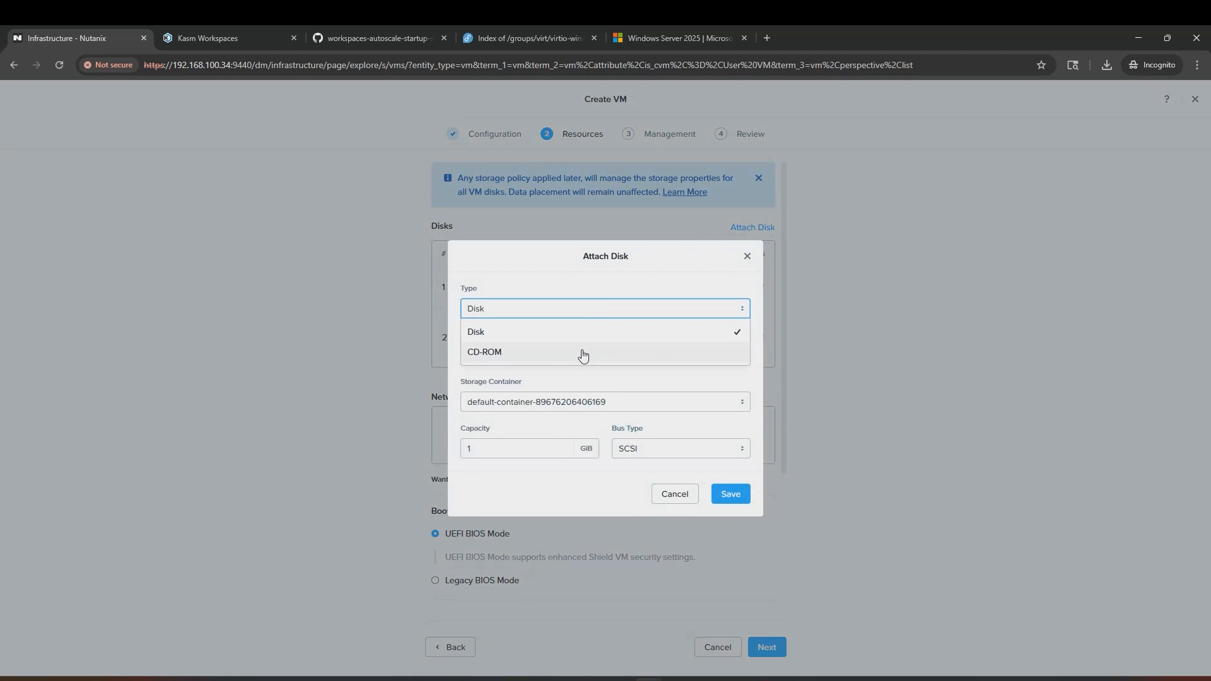
left_click(581, 351)
left_click(581, 381)
left_click(576, 421)
left_click(574, 407)
left_click(570, 467)
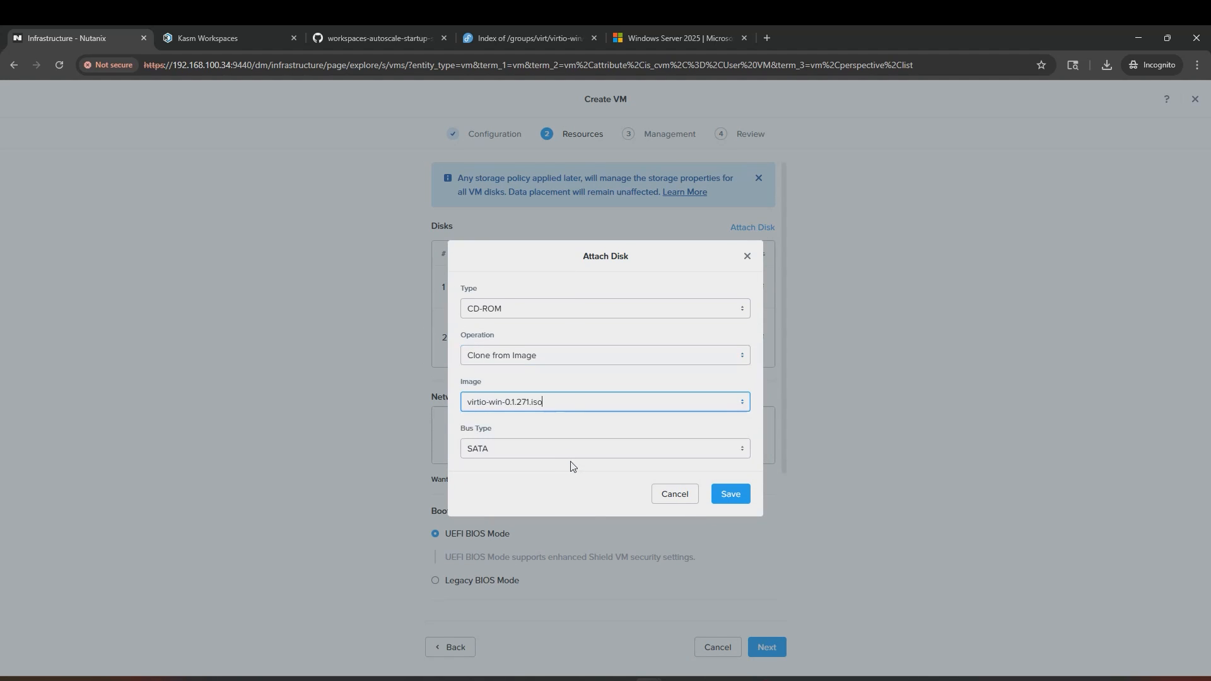
left_click(730, 493)
left_click(596, 483)
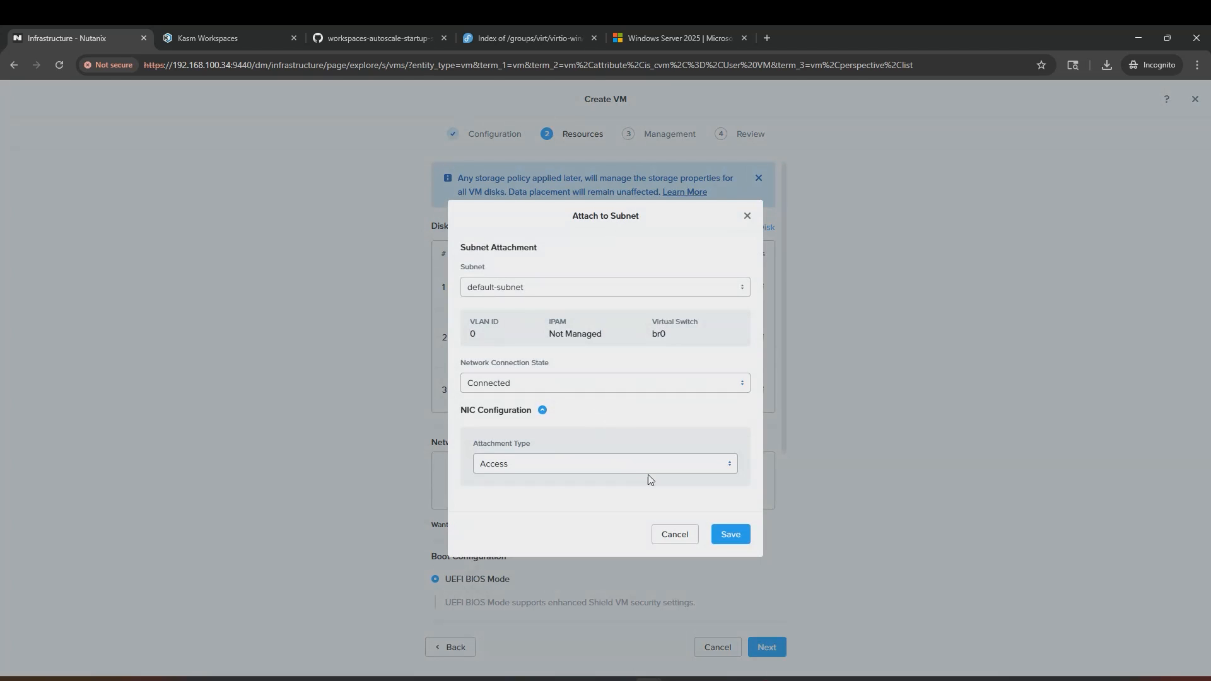
Step: Attach default-subnet, enable Secure Boot and vTPM under UEFI, and continue to Management
left_click(730, 534)
scroll(551, 590, "down", 4)
scroll(551, 593, "down", 2)
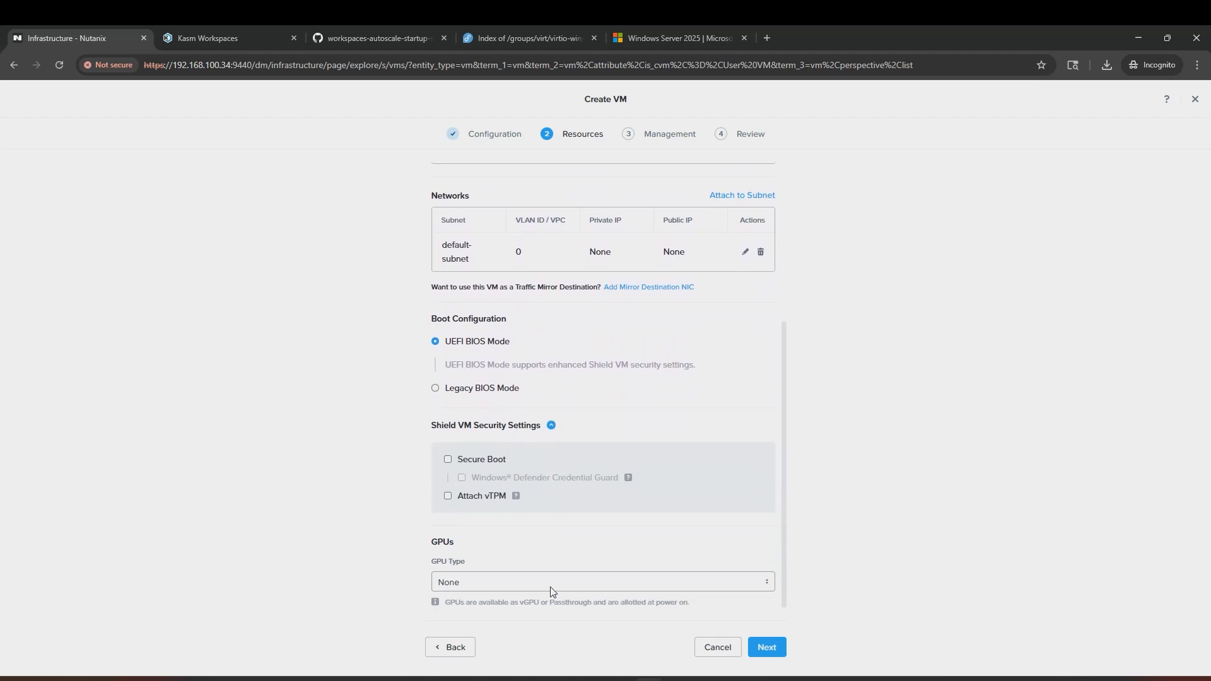
left_click(448, 460)
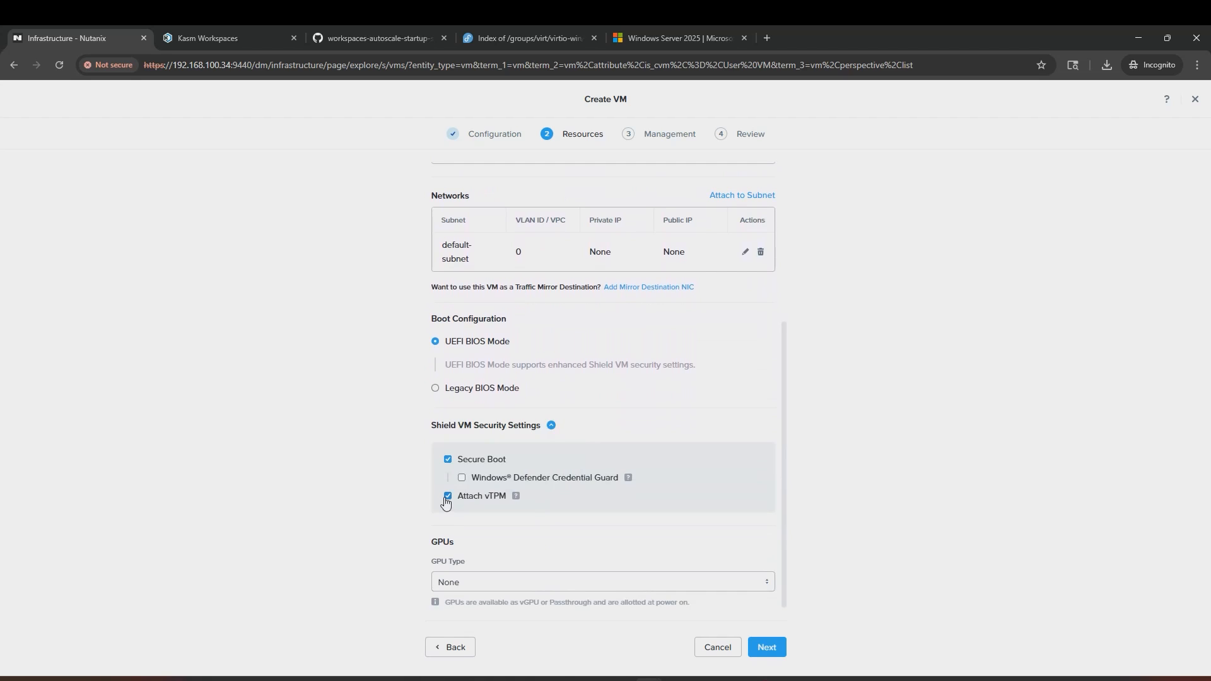
left_click(767, 649)
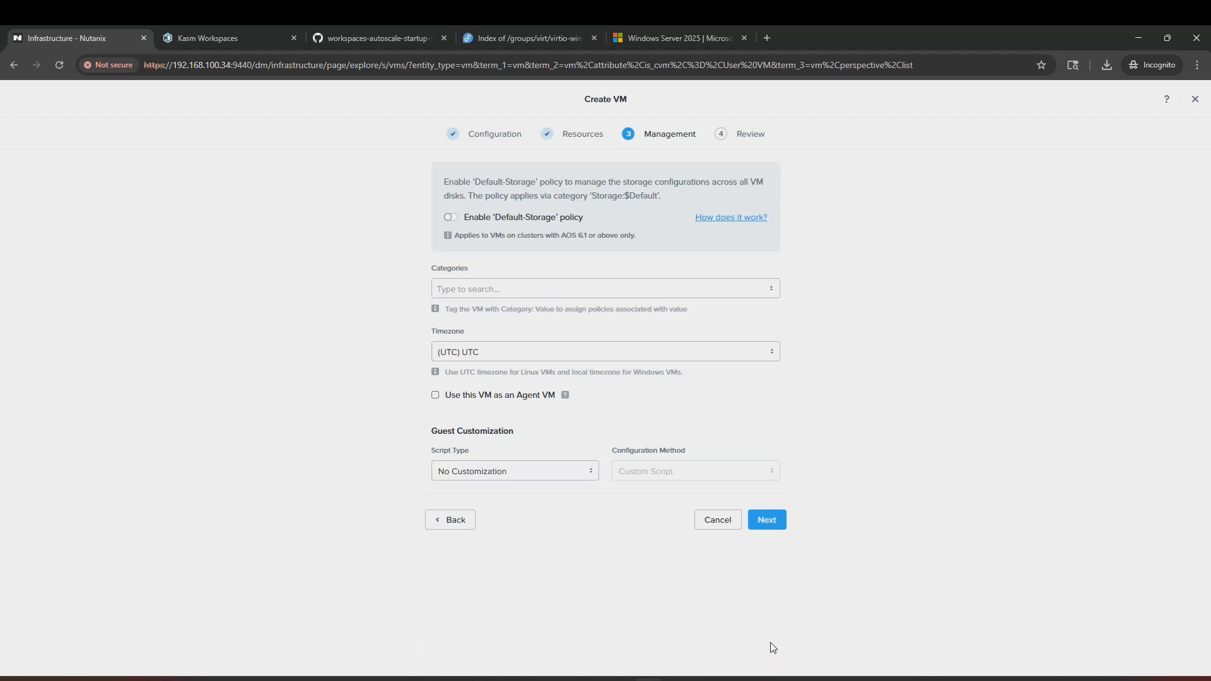
Step: Create kasm-windows-template, power it on, and launch its console
left_click(767, 519)
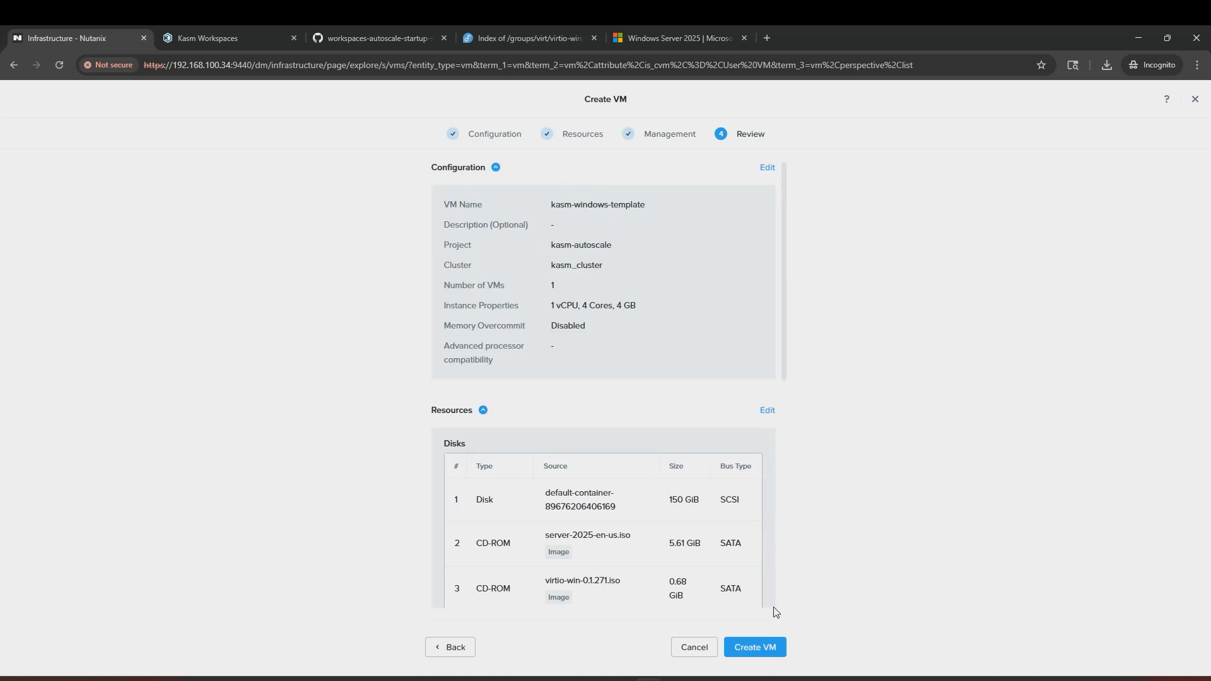
left_click(768, 649)
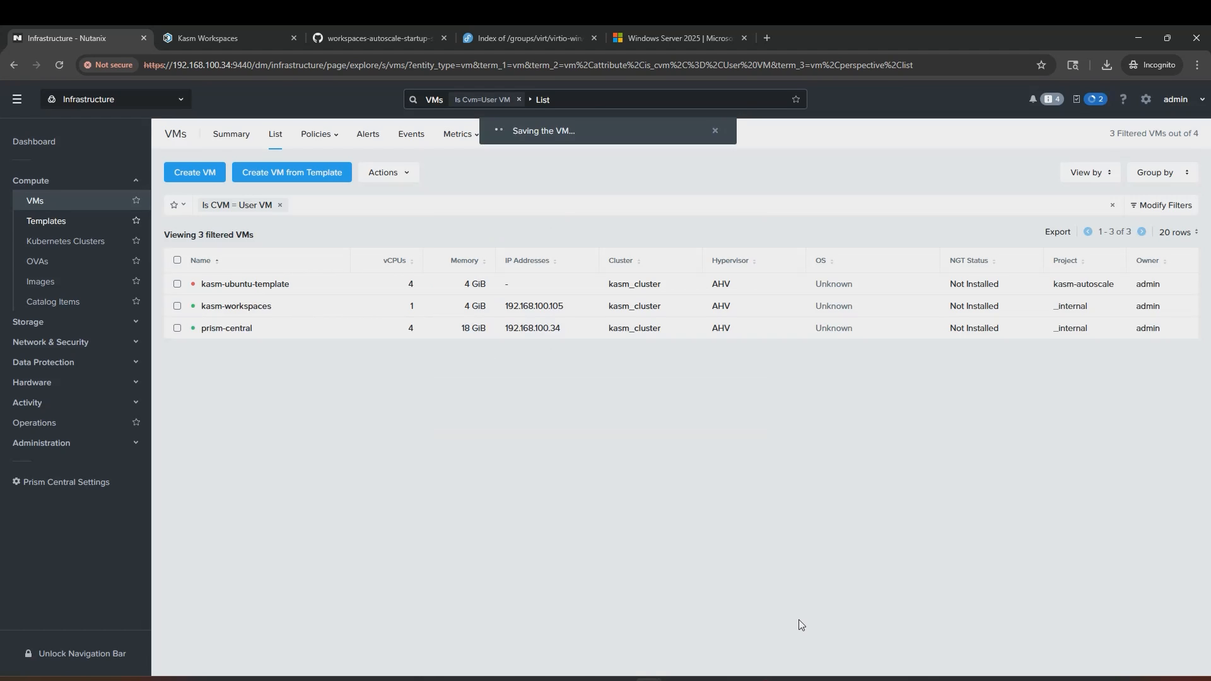
right_click(305, 306)
mouse_move(355, 388)
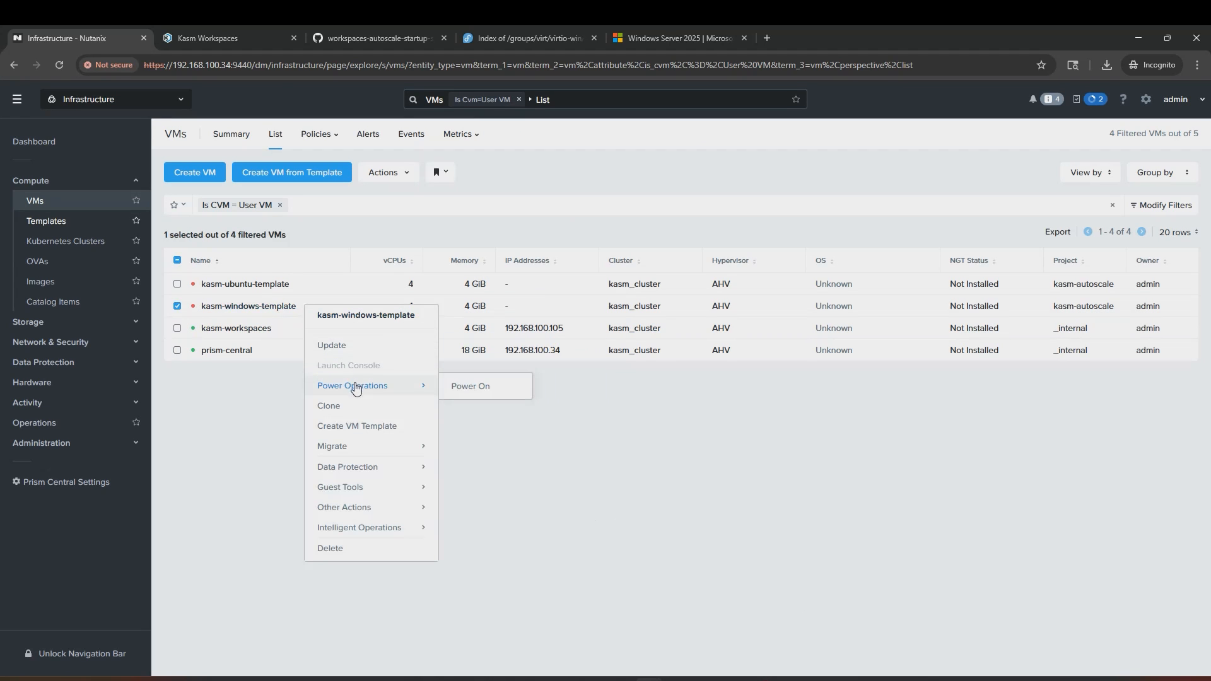
left_click(463, 386)
right_click(349, 311)
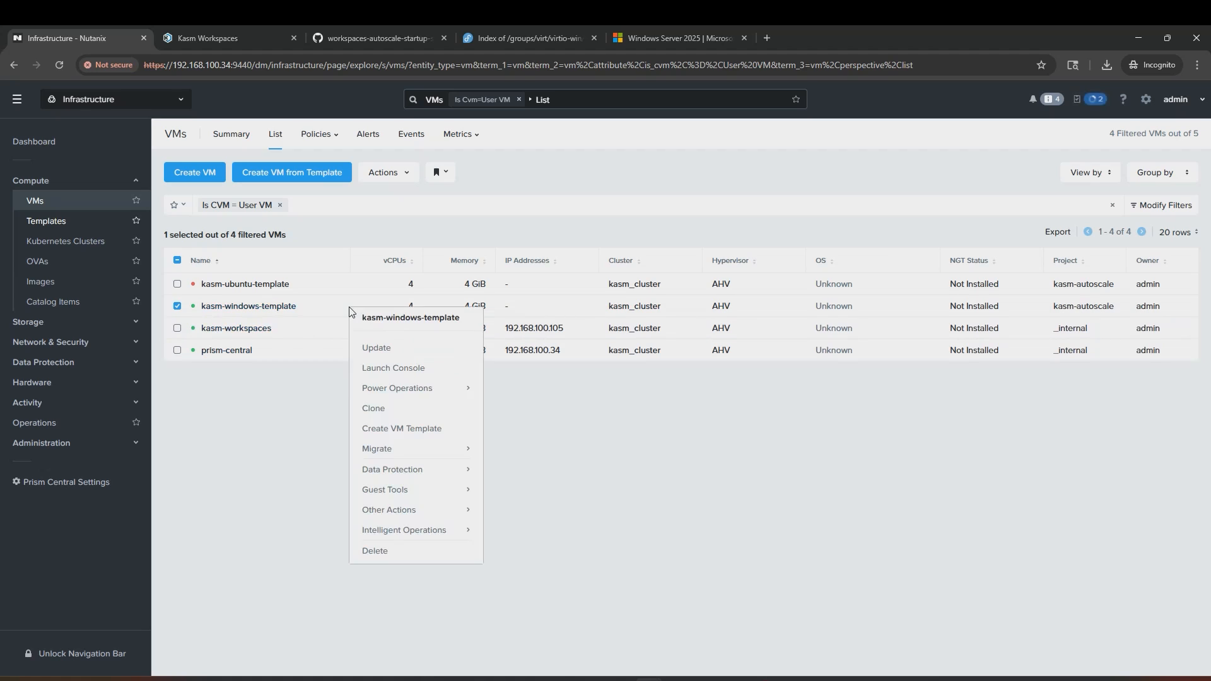
left_click(392, 368)
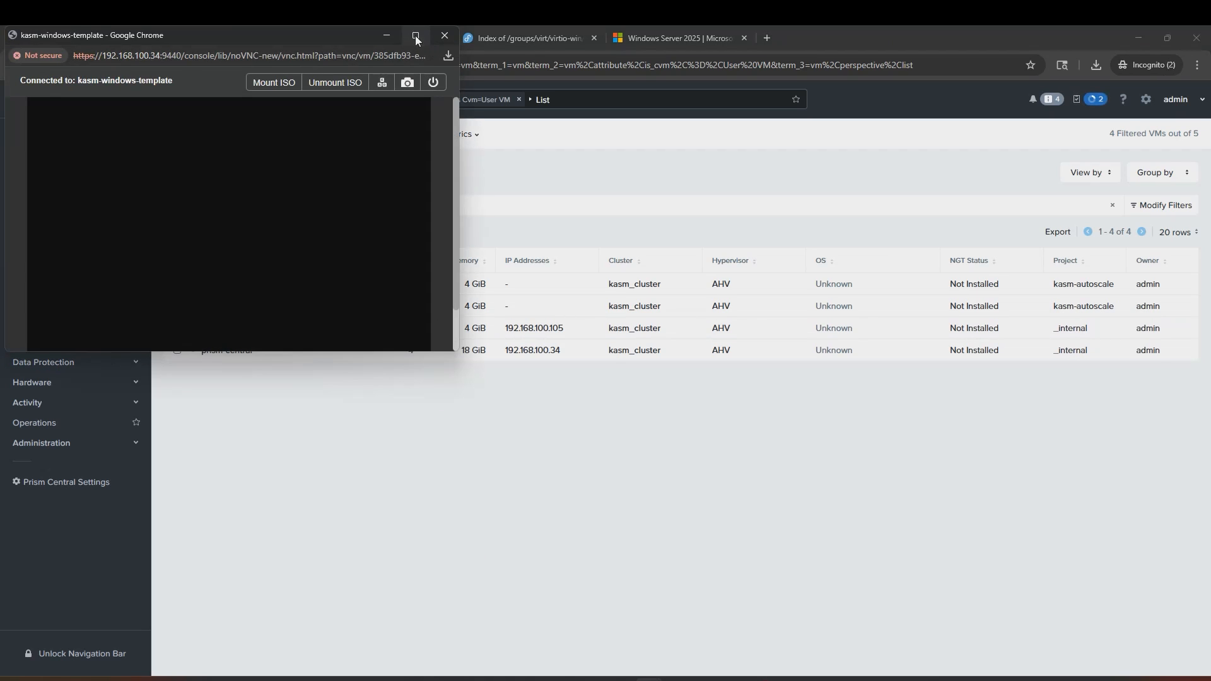
Step: Maximise the console and accept English (United States) language and US keyboard defaults
left_click(416, 36)
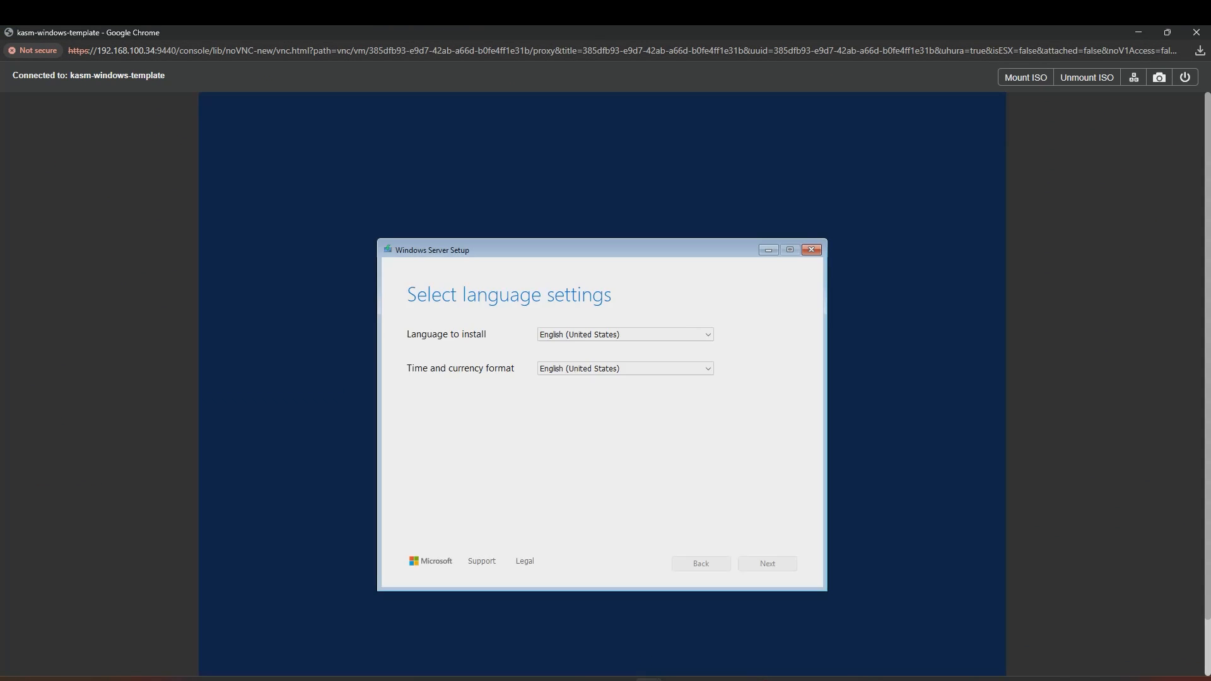
left_click(761, 566)
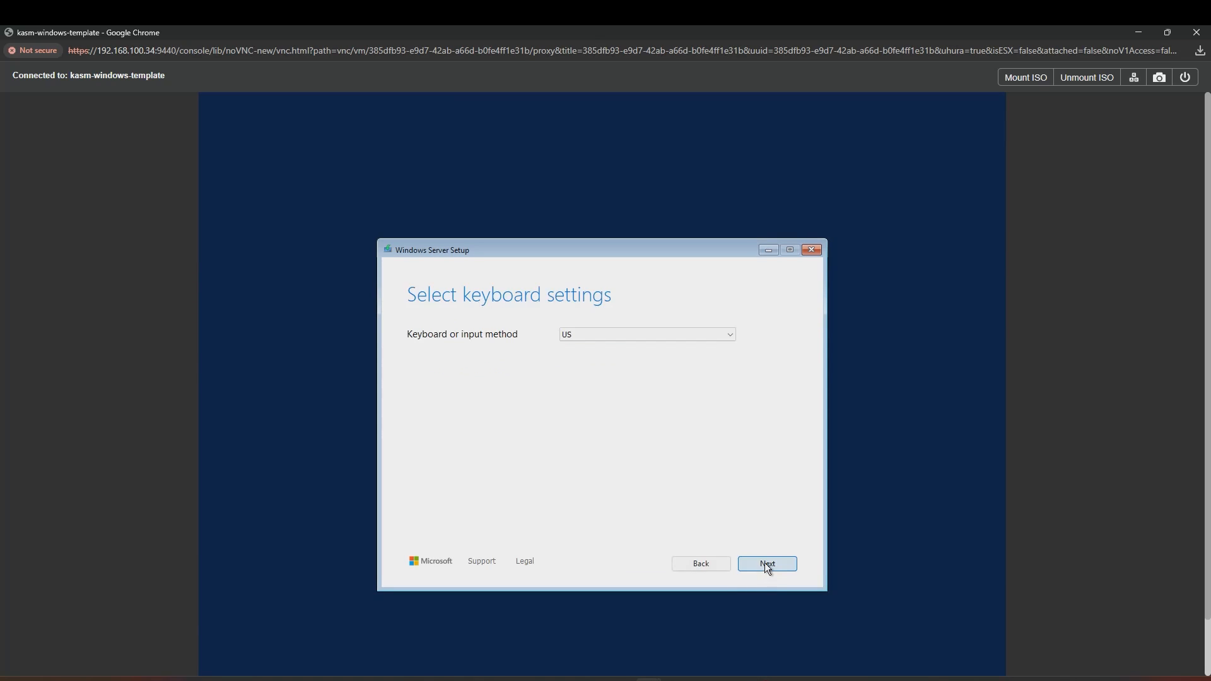
left_click(764, 562)
left_click(570, 398)
left_click(766, 563)
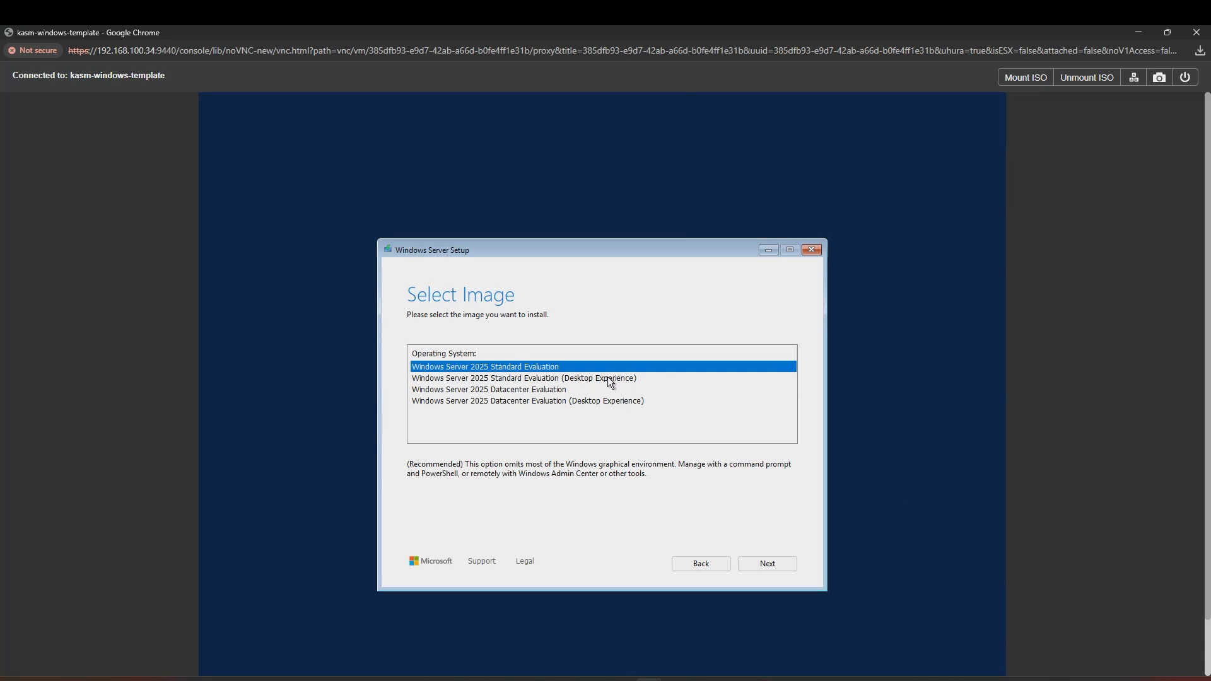
Step: Choose Standard Evaluation (Desktop Experience), accept the license, and browse for a storage driver
left_click(609, 379)
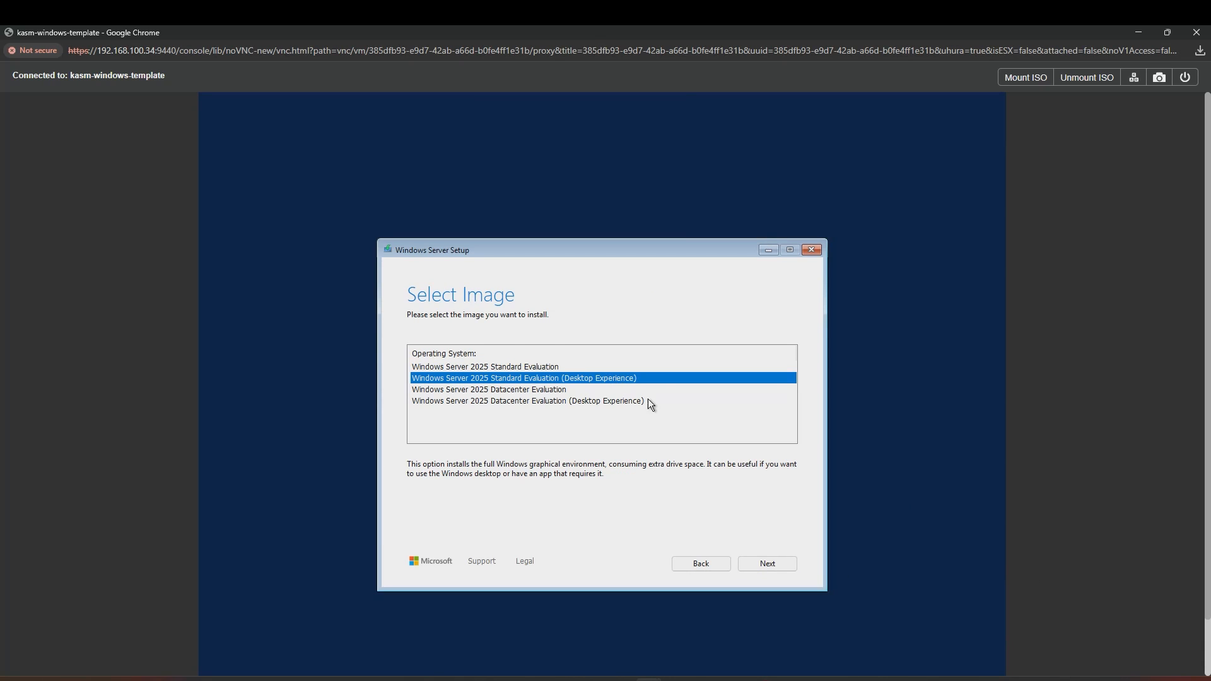
left_click(761, 563)
left_click(762, 563)
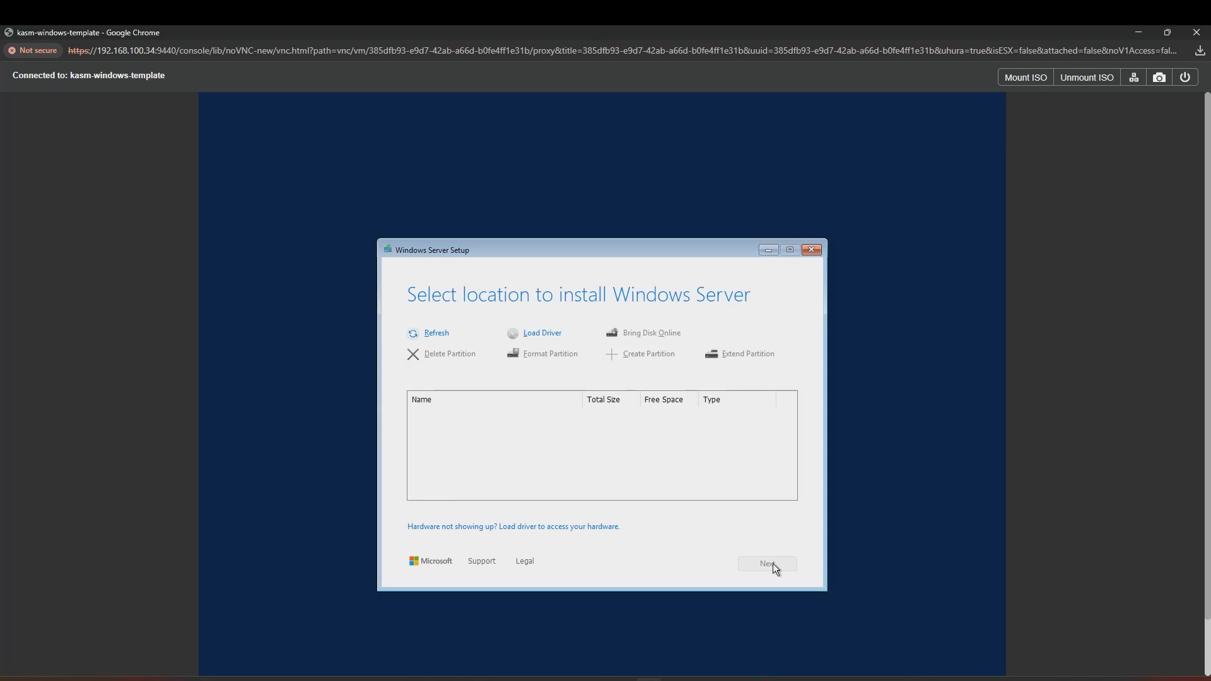
left_click(542, 333)
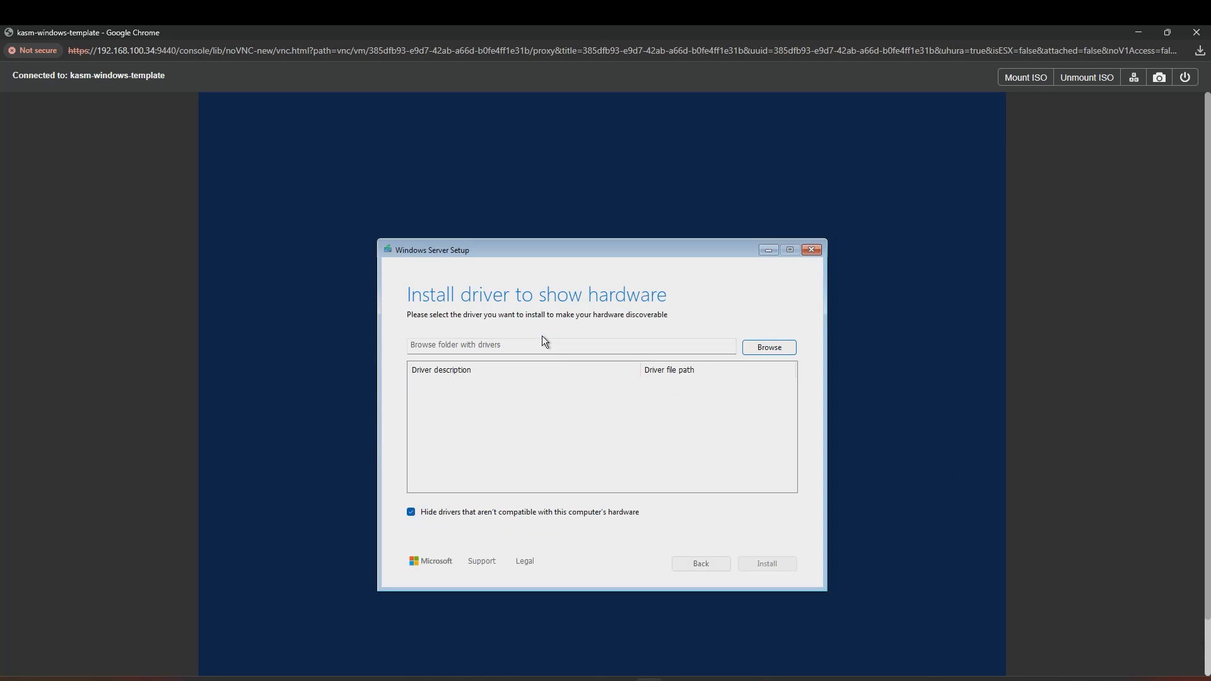
left_click(752, 348)
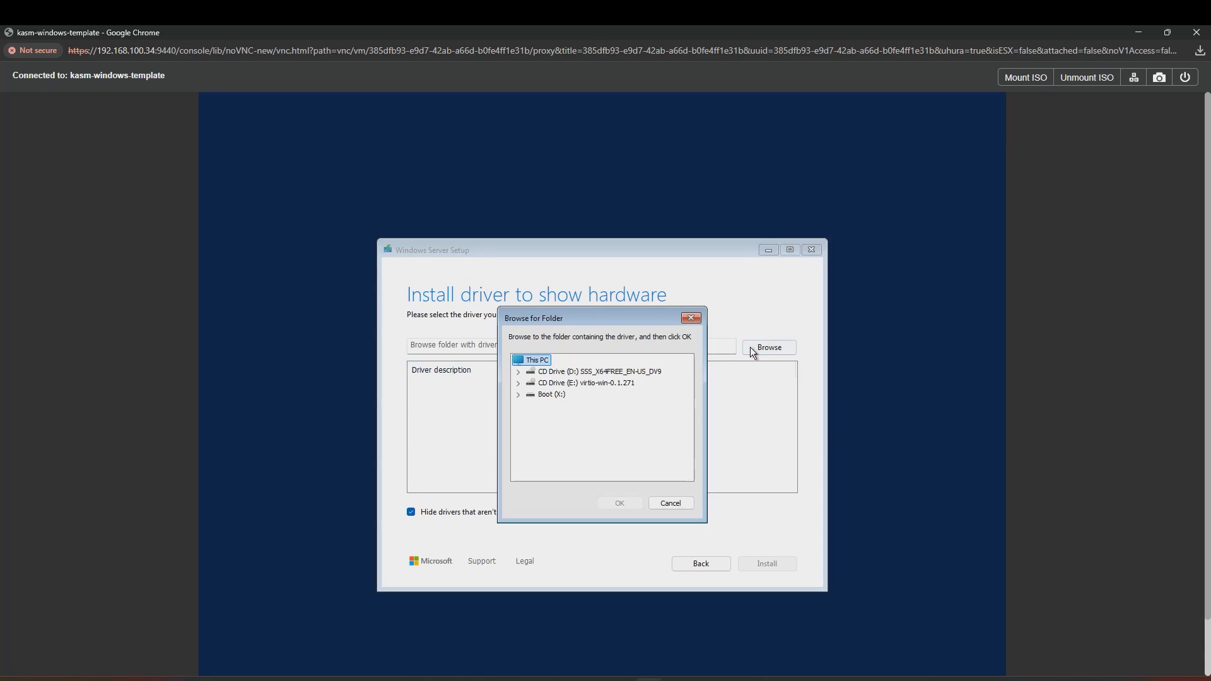
Step: Load the Red Hat VirtIO SCSI driver from vioscsi\2k25\amd64 and install onto 150 GB Disk 0
scroll(535, 430, "down", 8)
left_click(535, 435)
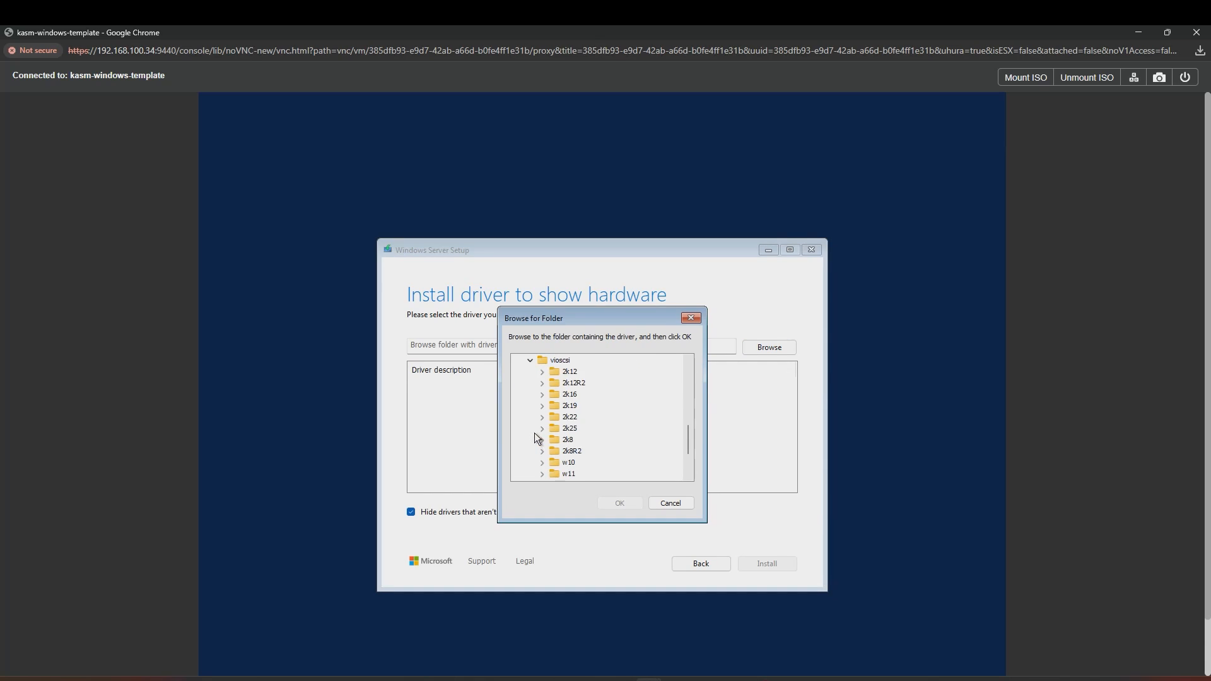
left_click(543, 428)
left_click(571, 441)
left_click(620, 502)
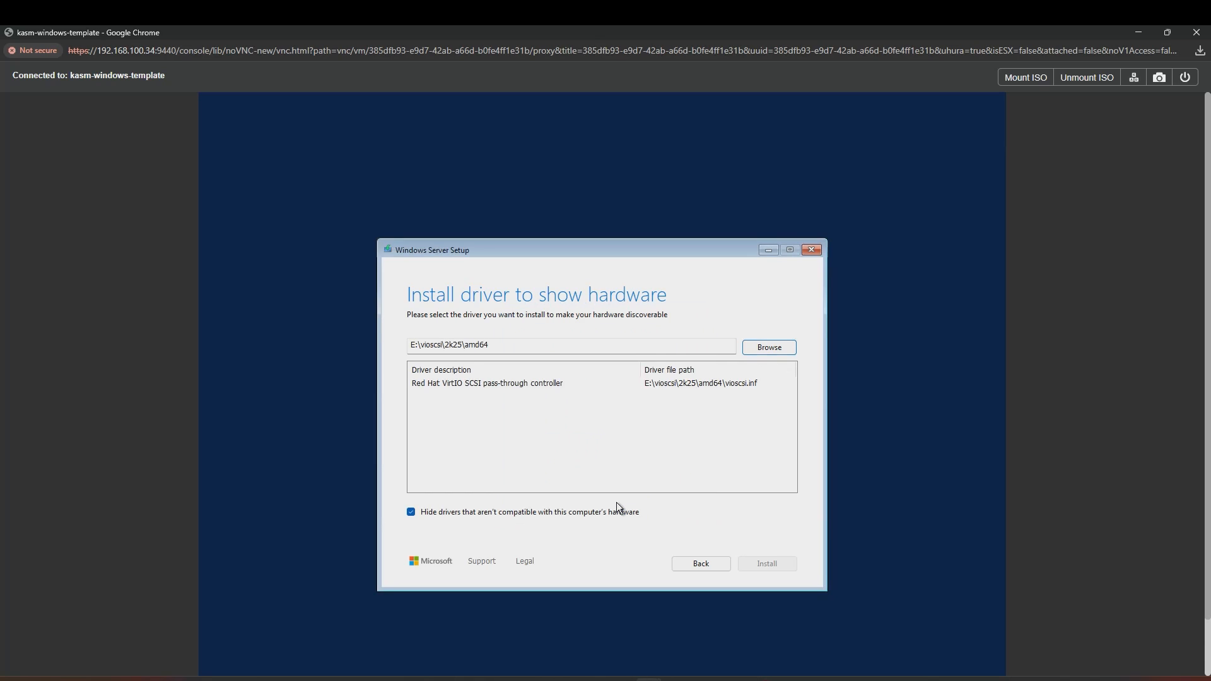
left_click(551, 388)
left_click(762, 563)
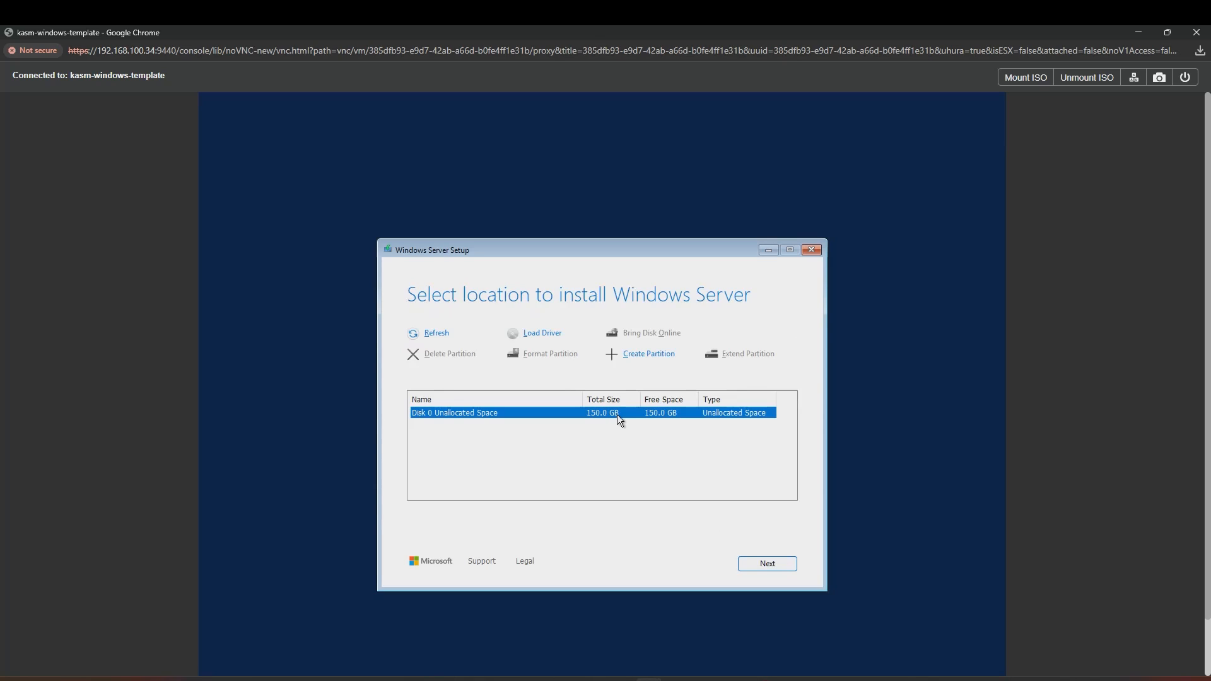
left_click(751, 557)
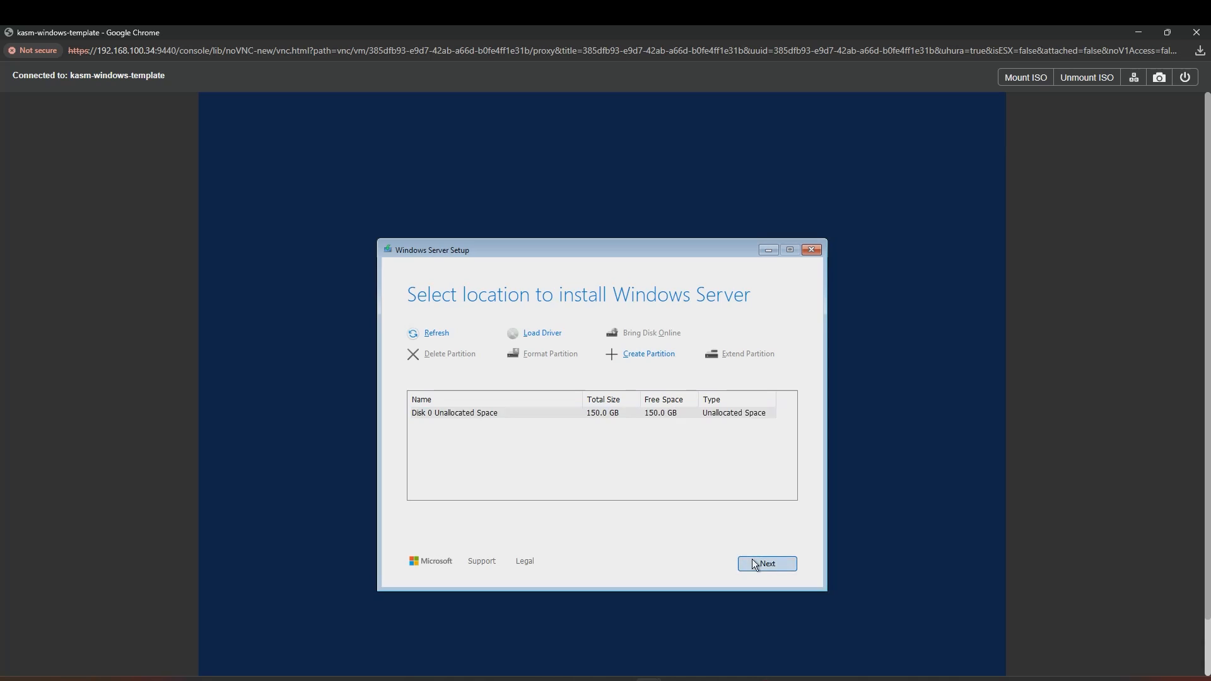
Step: Set and confirm the built-in Administrator password to finish Windows Server setup
left_click(763, 562)
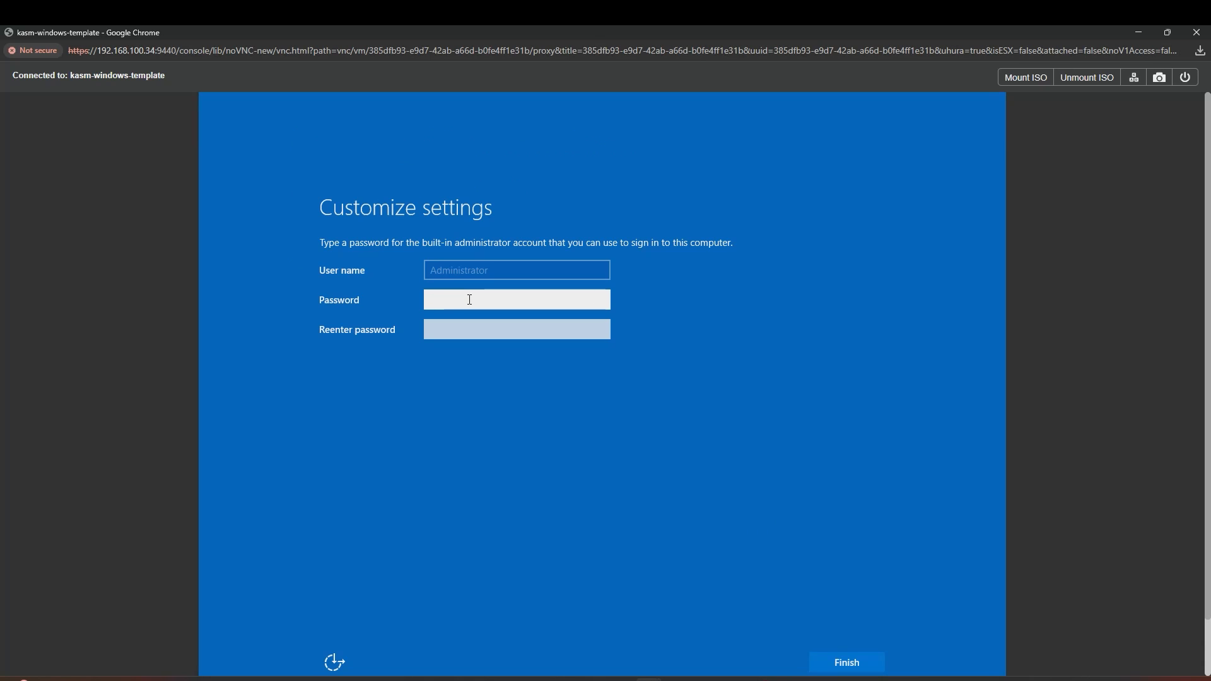
type("••••••••••••")
key("Tab")
type("••••••••••••")
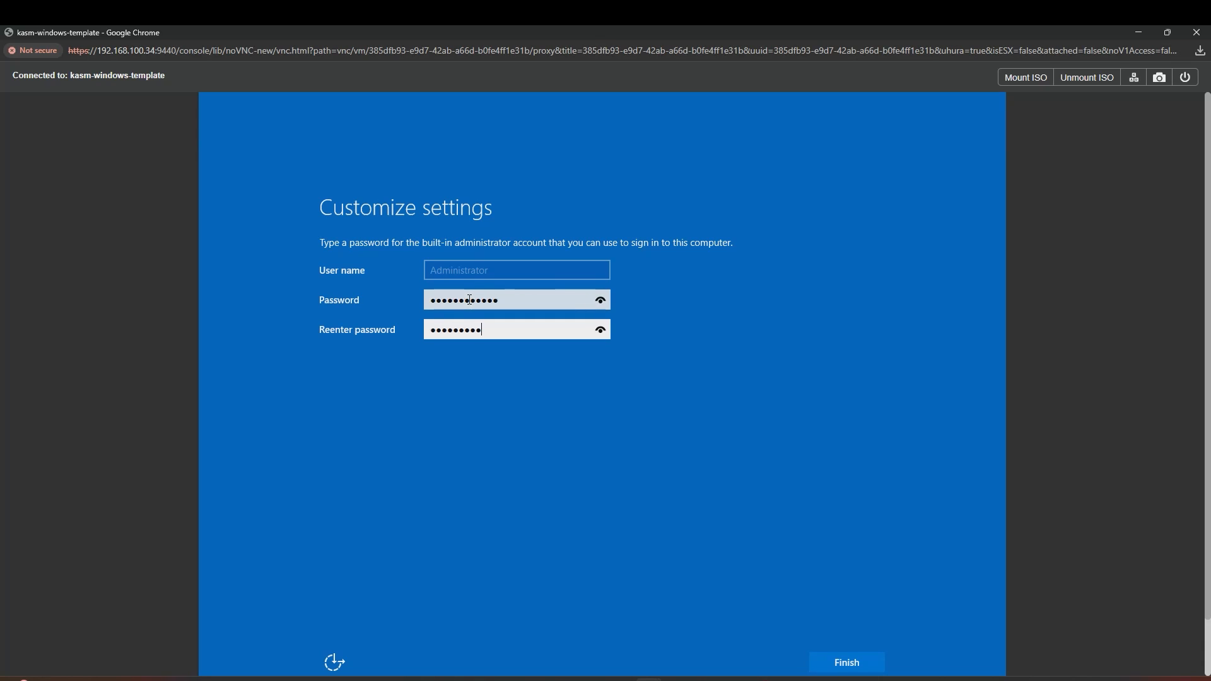
left_click(842, 668)
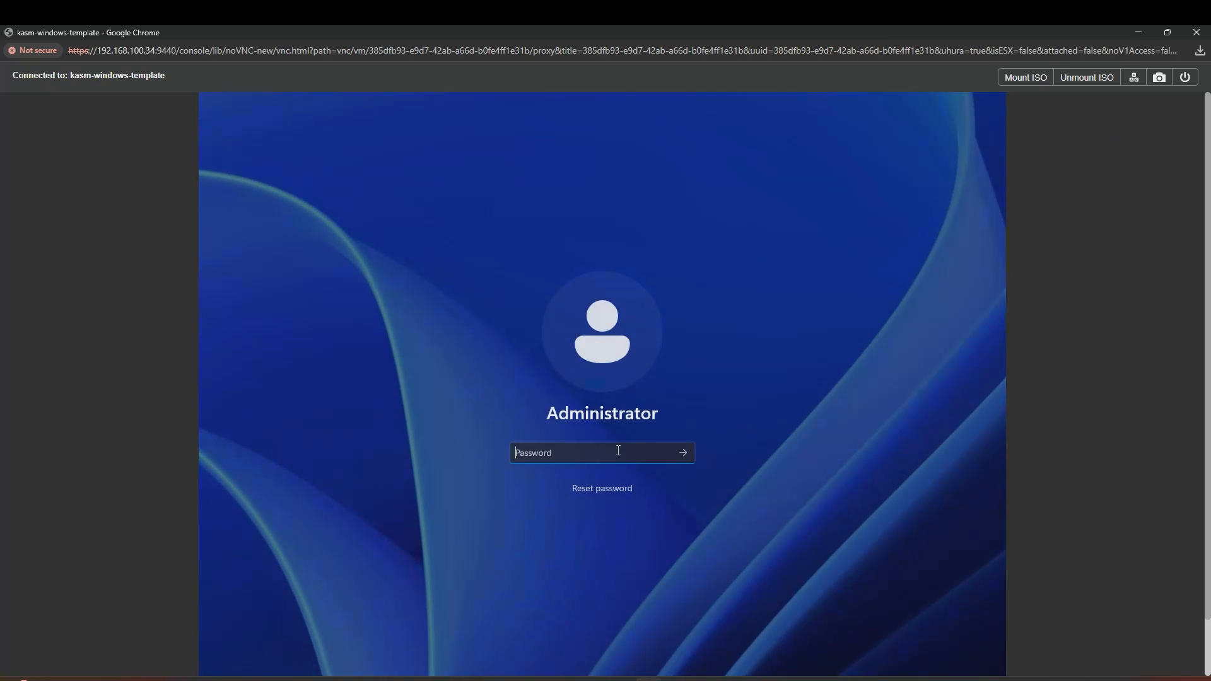
Step: Sign in as Administrator with the password and close Server Manager
type("•••••••••••")
key("Return")
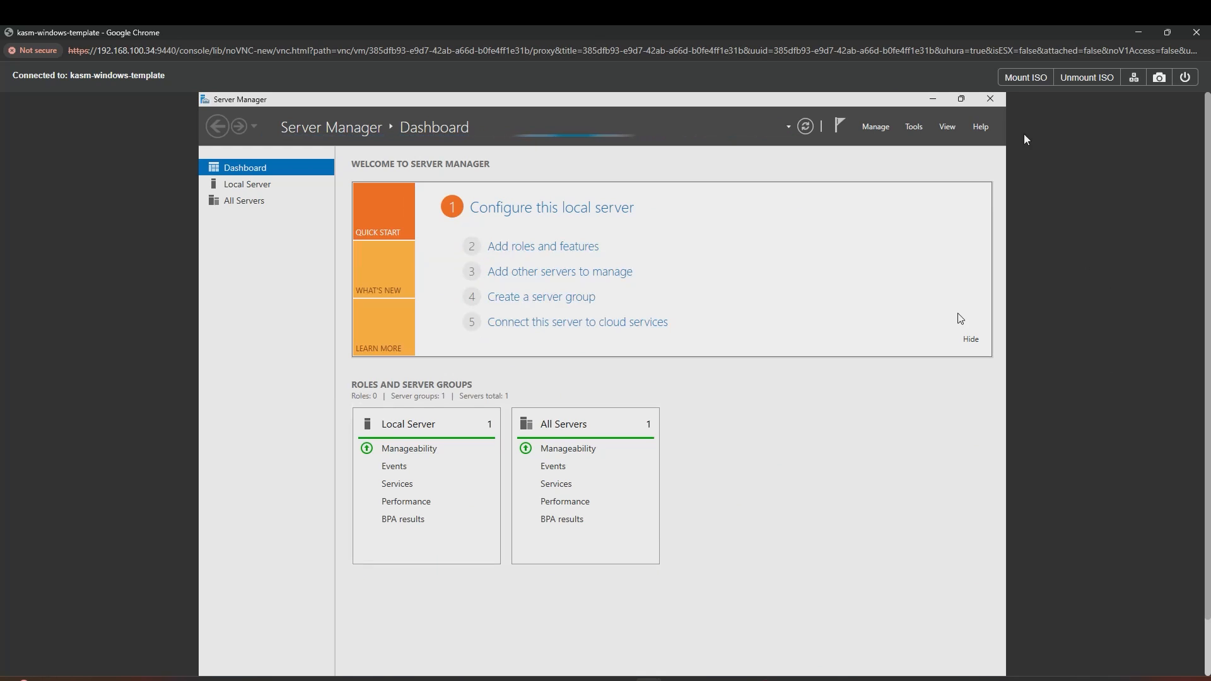
left_click(990, 98)
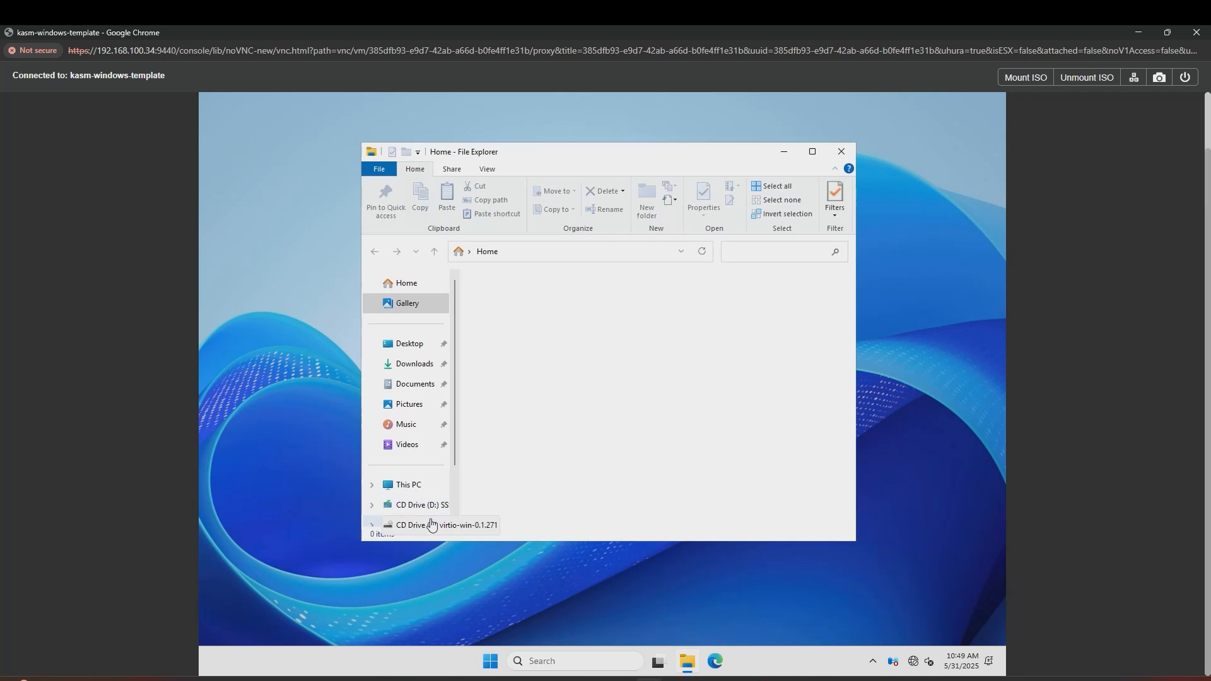
Step: Launch virtio-win-gt-x64 from the virtio-win-0.1.271 CD drive (E:)
left_click(428, 525)
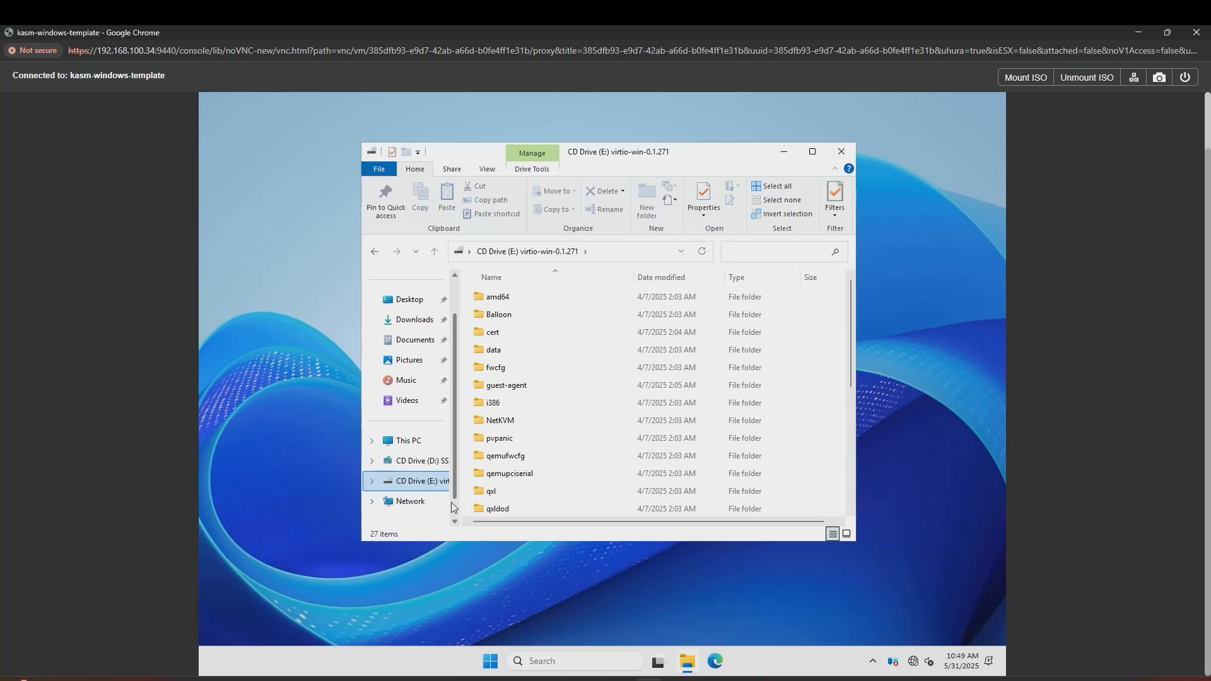
scroll(557, 441, "down", 5)
double_click(557, 474)
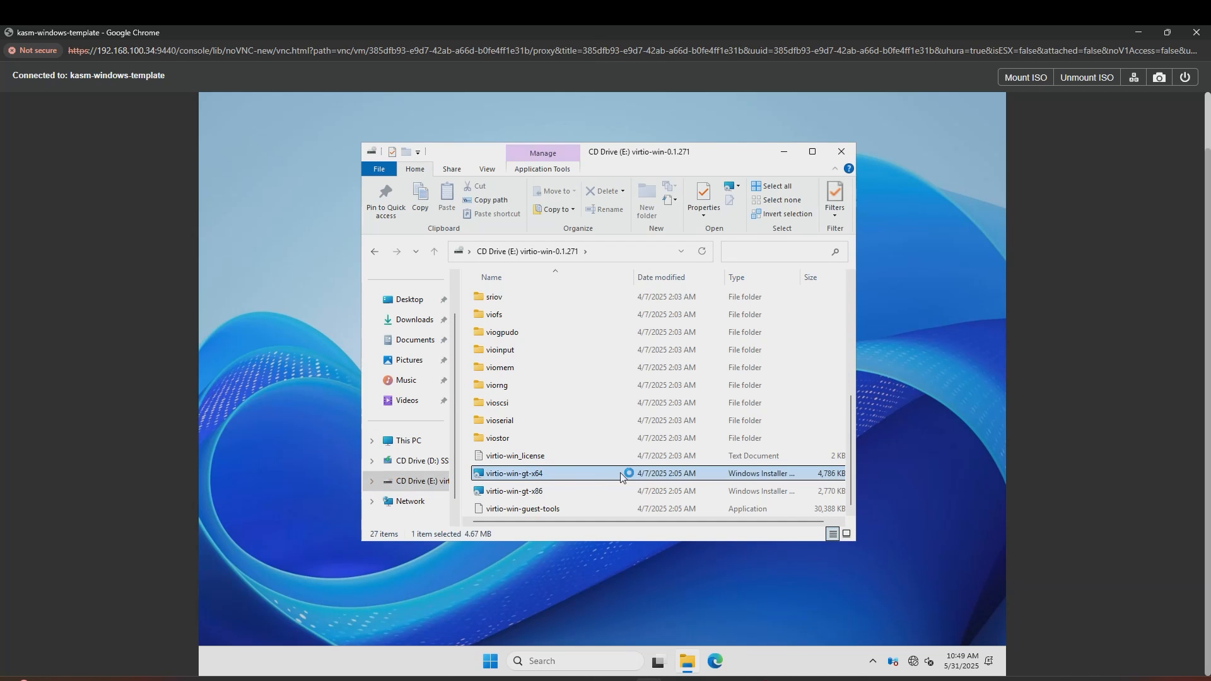
Step: Accept the VirtIO license and install the drivers with the default features
left_click(783, 152)
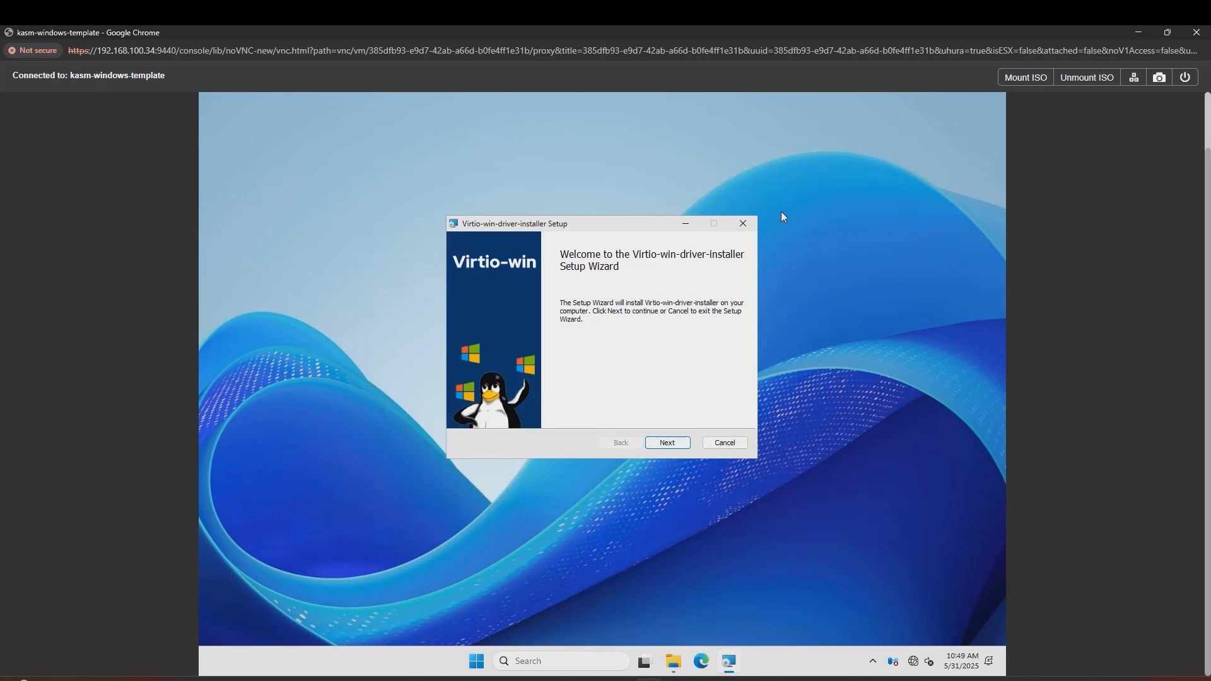
left_click(669, 448)
left_click(596, 414)
left_click(673, 448)
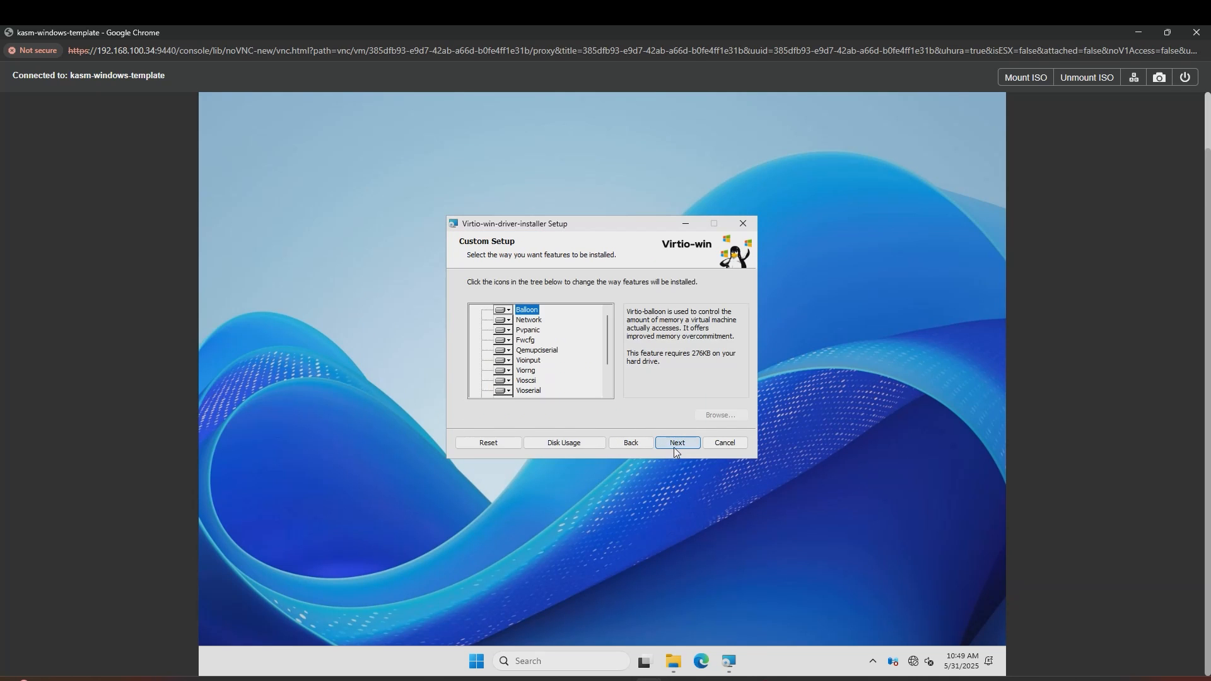
left_click(673, 448)
left_click(673, 448)
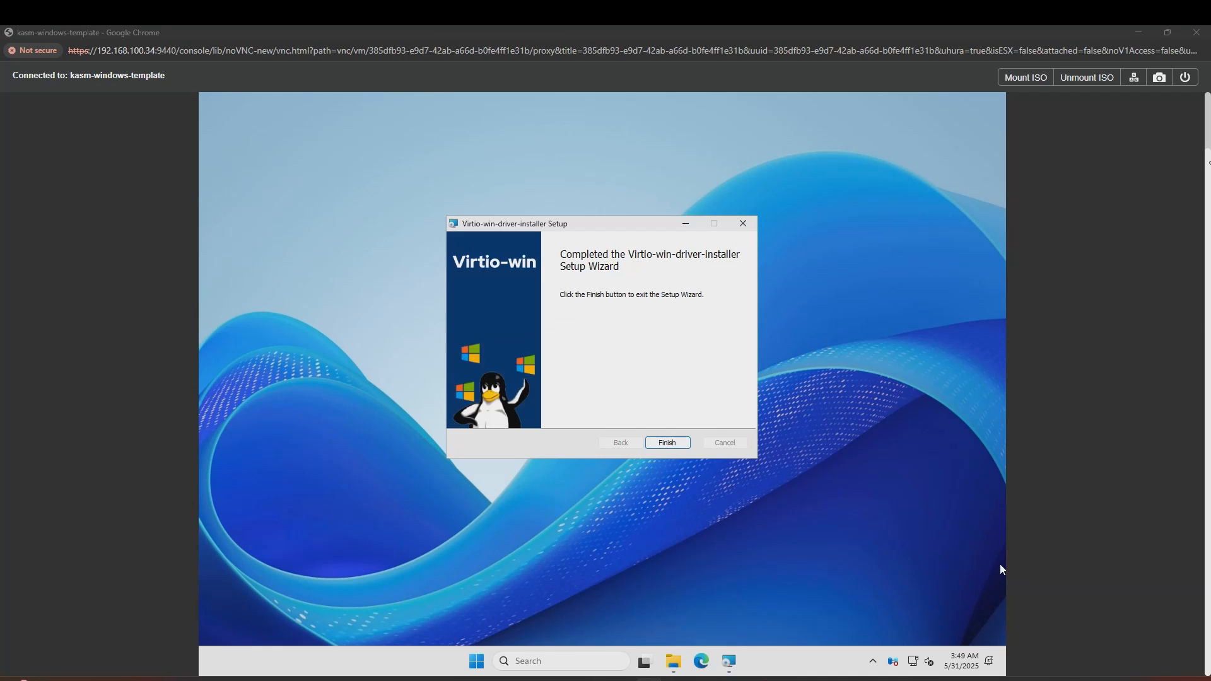
Step: Close the VirtIO wizard, then download and launch the Cloudbase-Init x64 installer from cloudbase.it
left_click(667, 443)
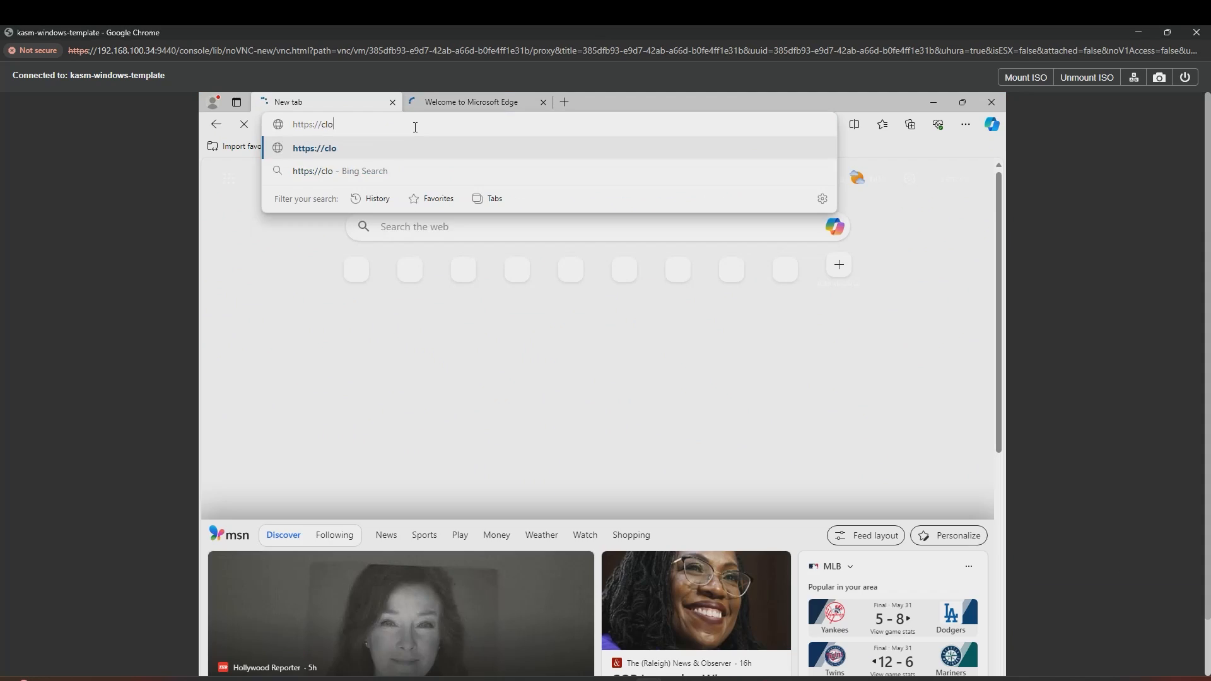
type("loudbase.it/cloudbase")
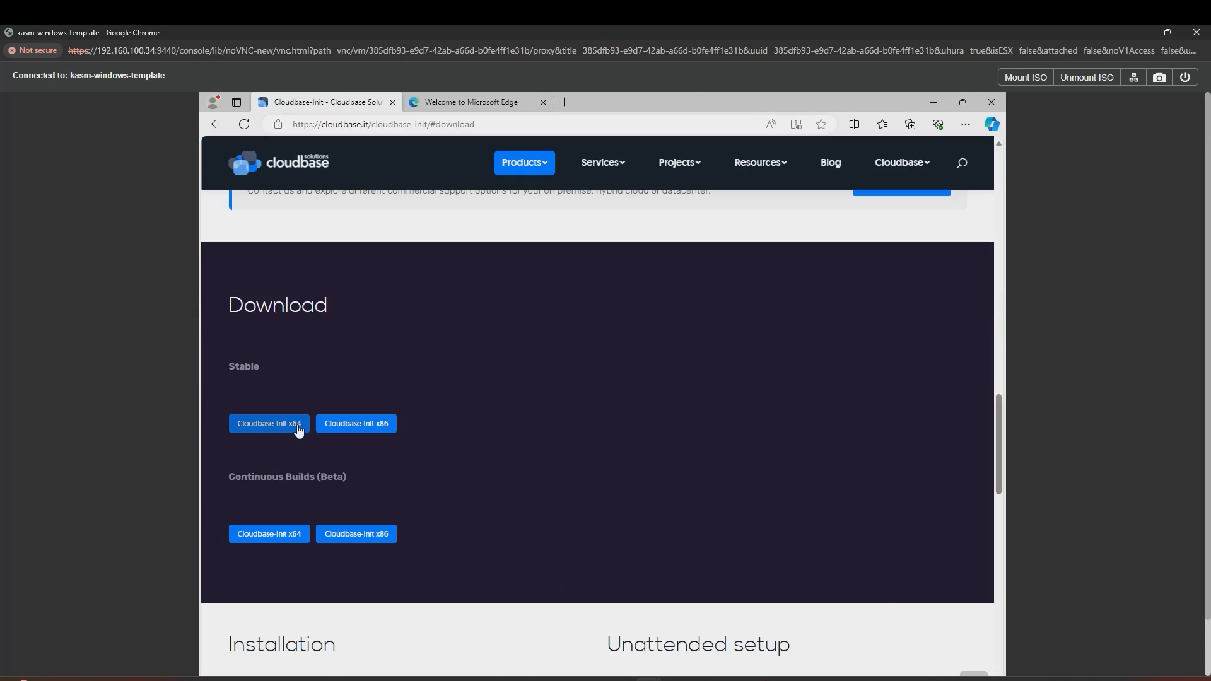
left_click(299, 429)
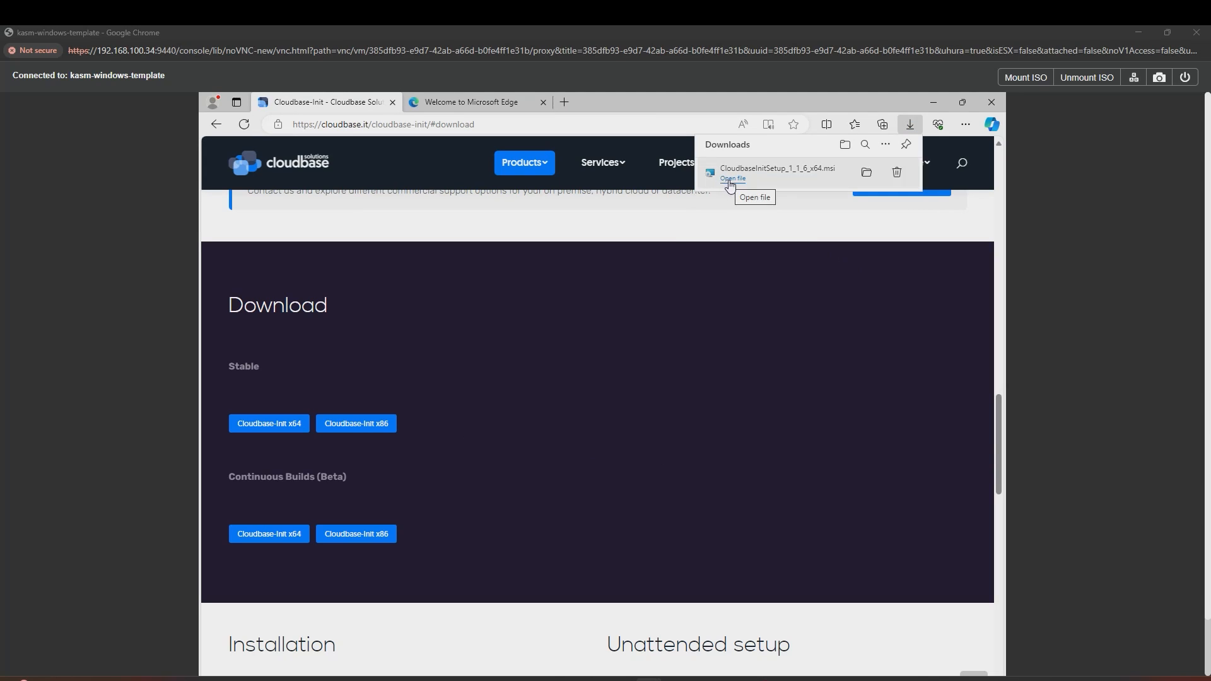
left_click(730, 179)
Step: Install Cloudbase-Init 1.1.6 with the license accepted and its service running as LocalSystem
left_click(667, 505)
left_click(555, 477)
left_click(669, 505)
left_click(669, 504)
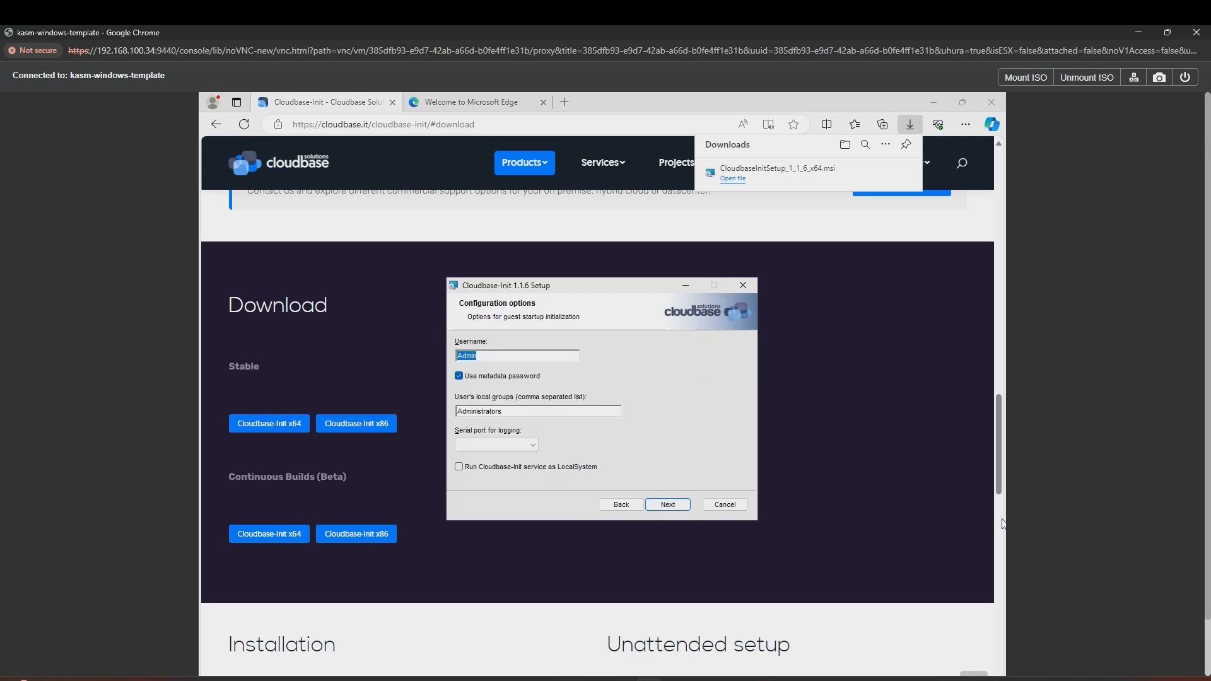
left_click(589, 467)
left_click(667, 505)
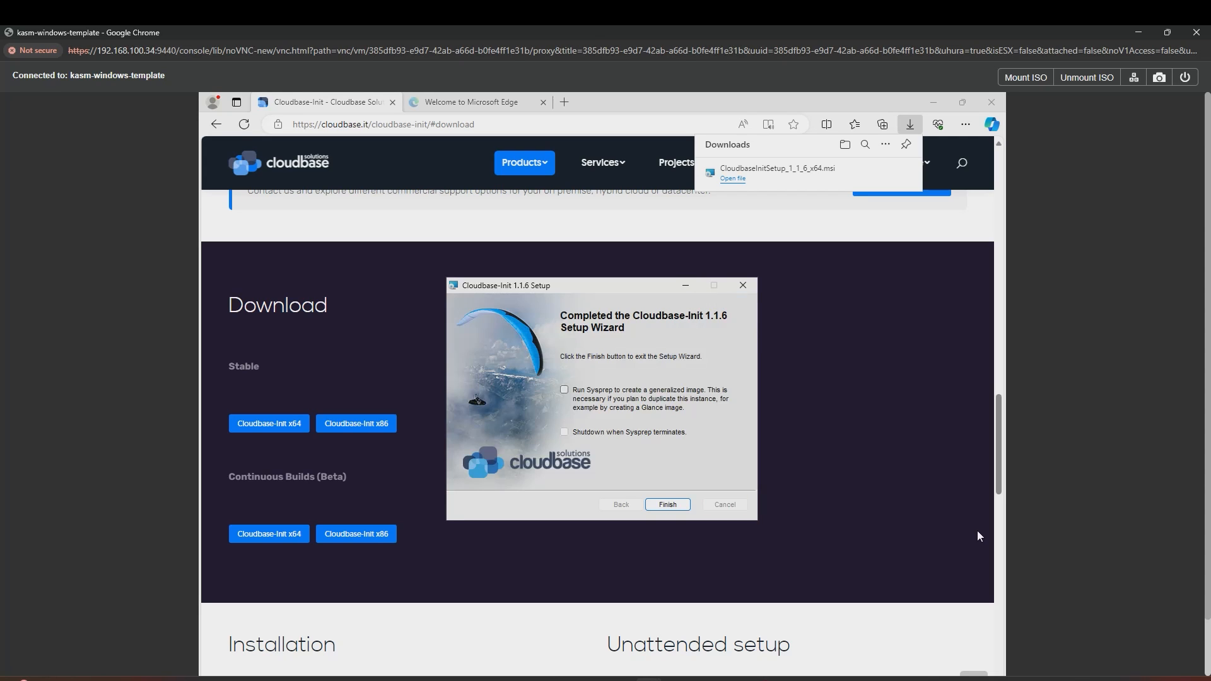
left_click(681, 504)
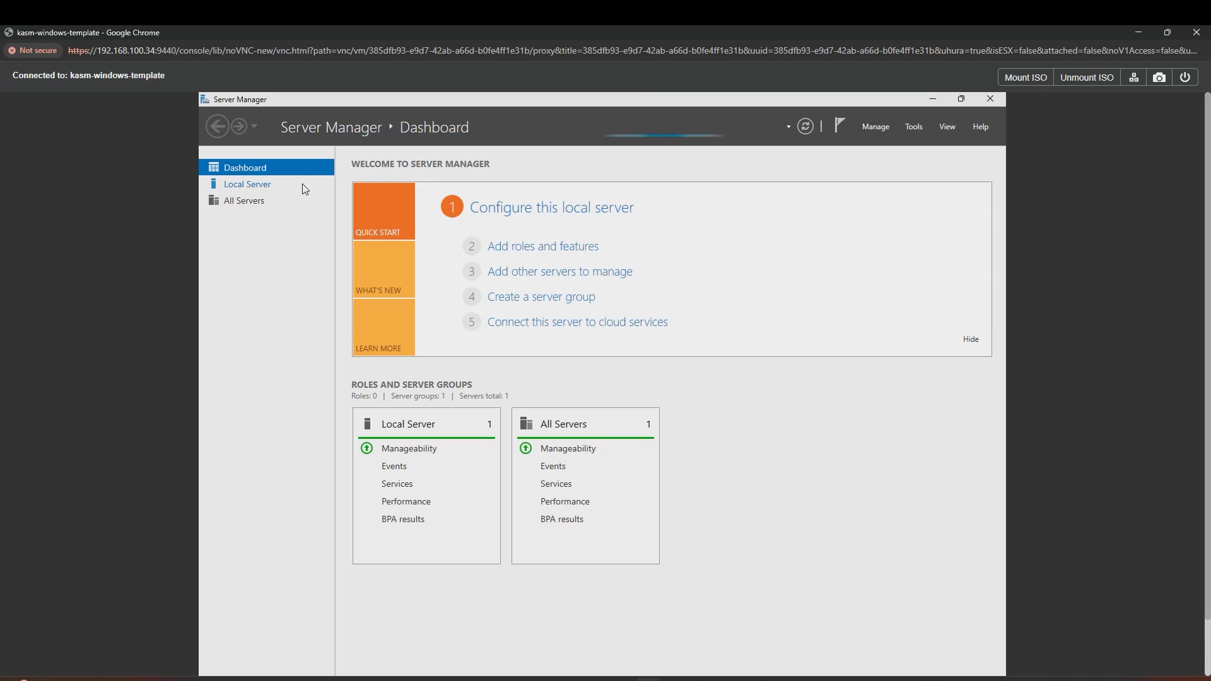
Step: Allow Remote Desktop connections on the local server, then start shutting down Windows
left_click(246, 187)
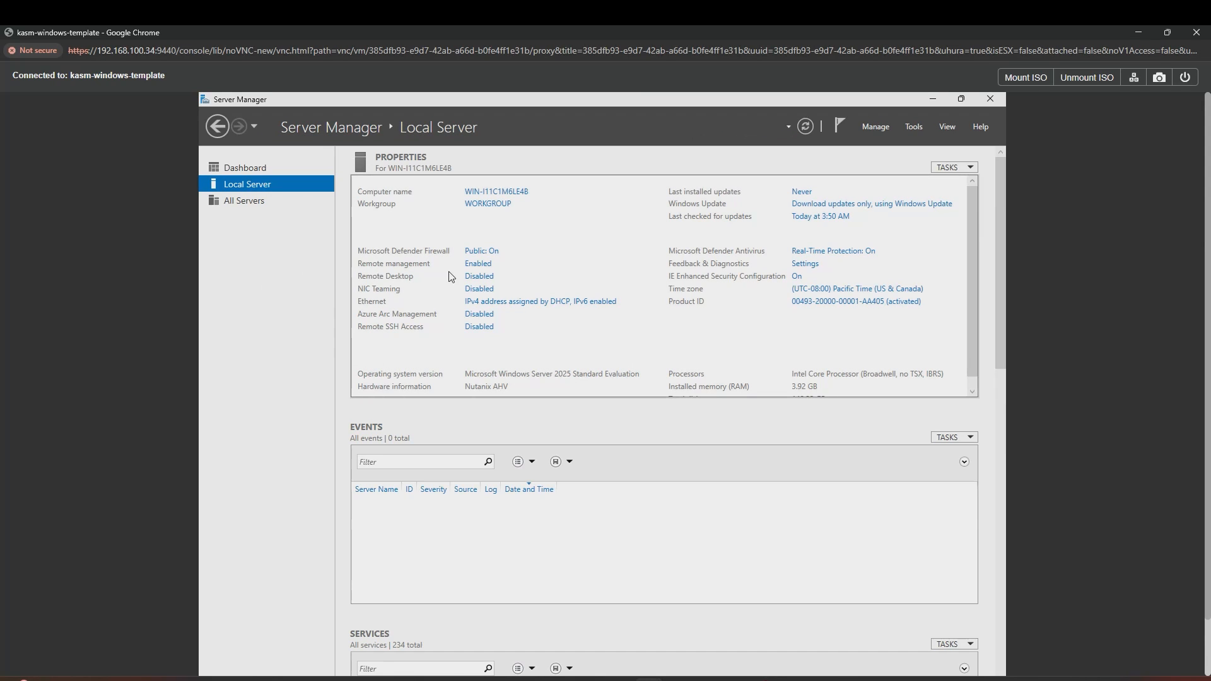
left_click(478, 277)
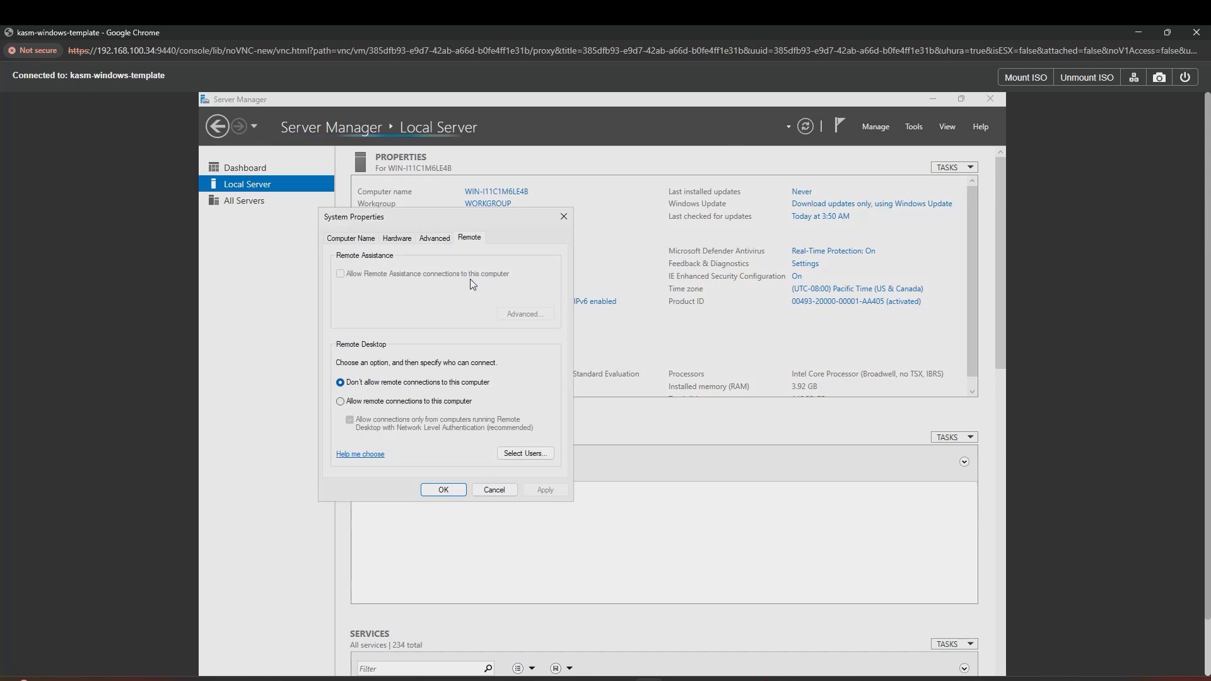
left_click(458, 401)
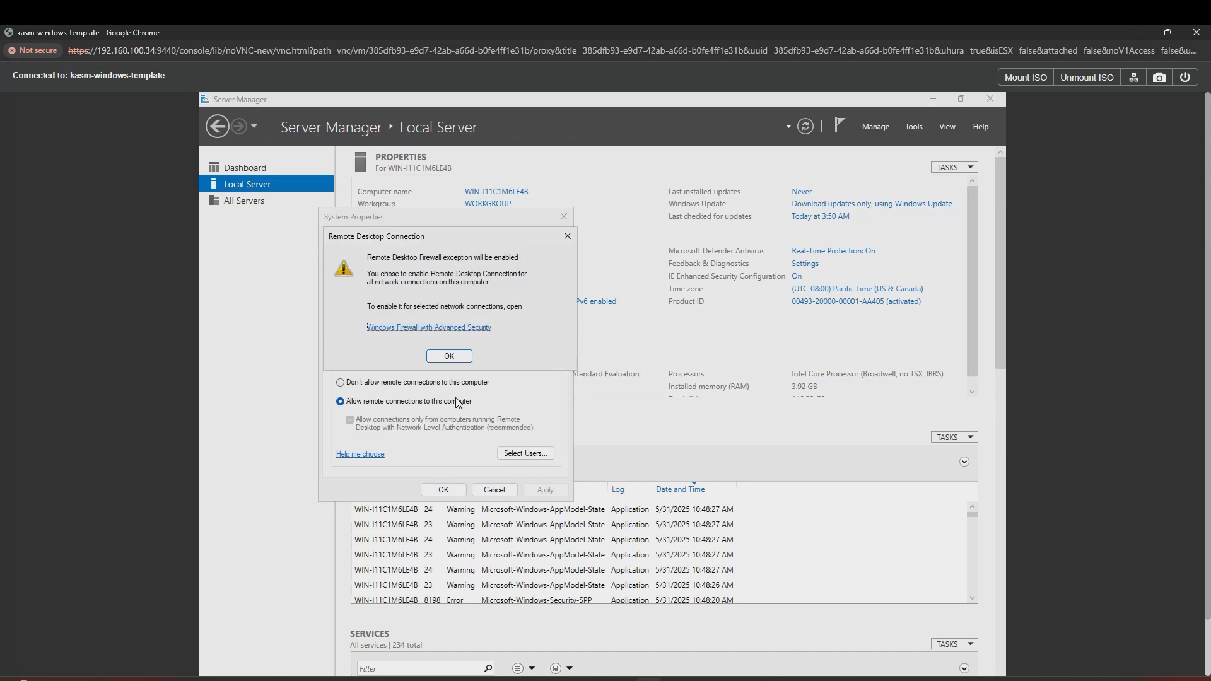
left_click(449, 356)
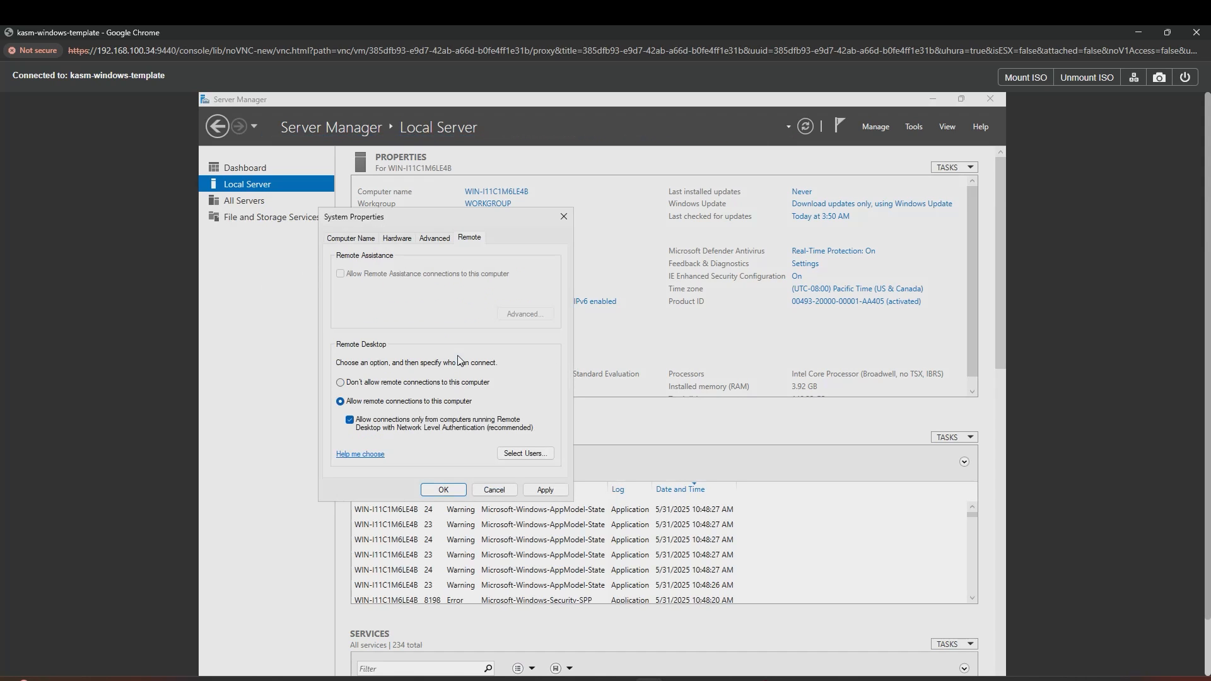
left_click(454, 490)
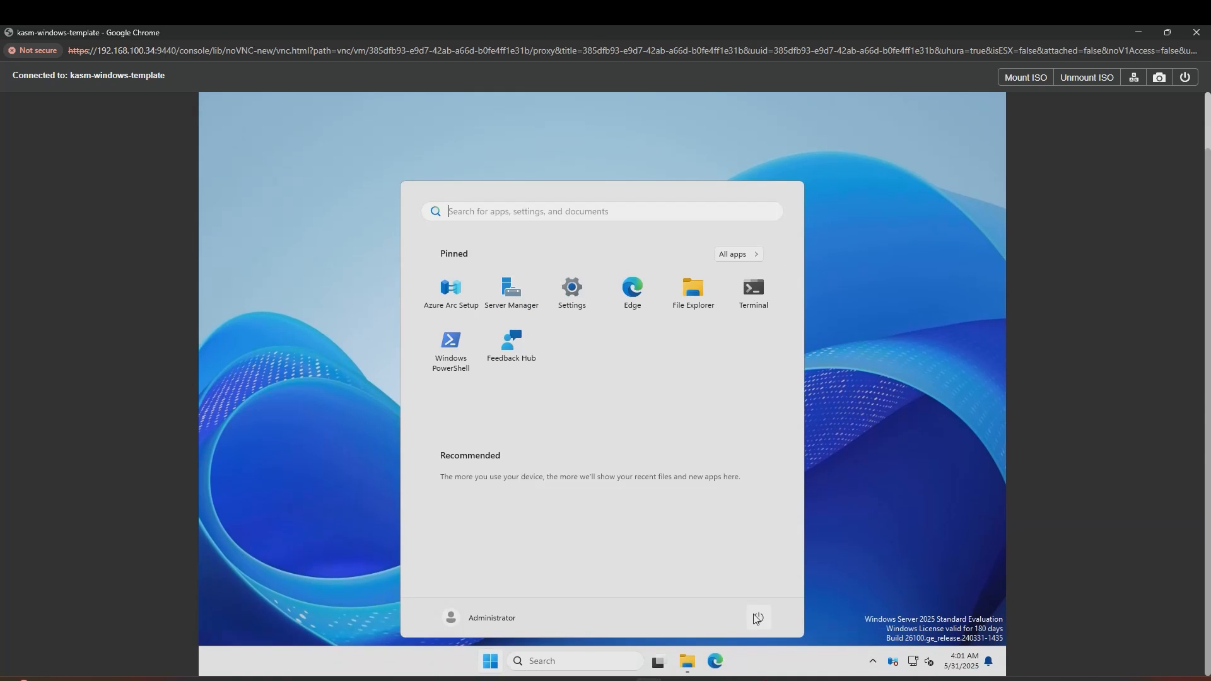
left_click(759, 617)
left_click(759, 575)
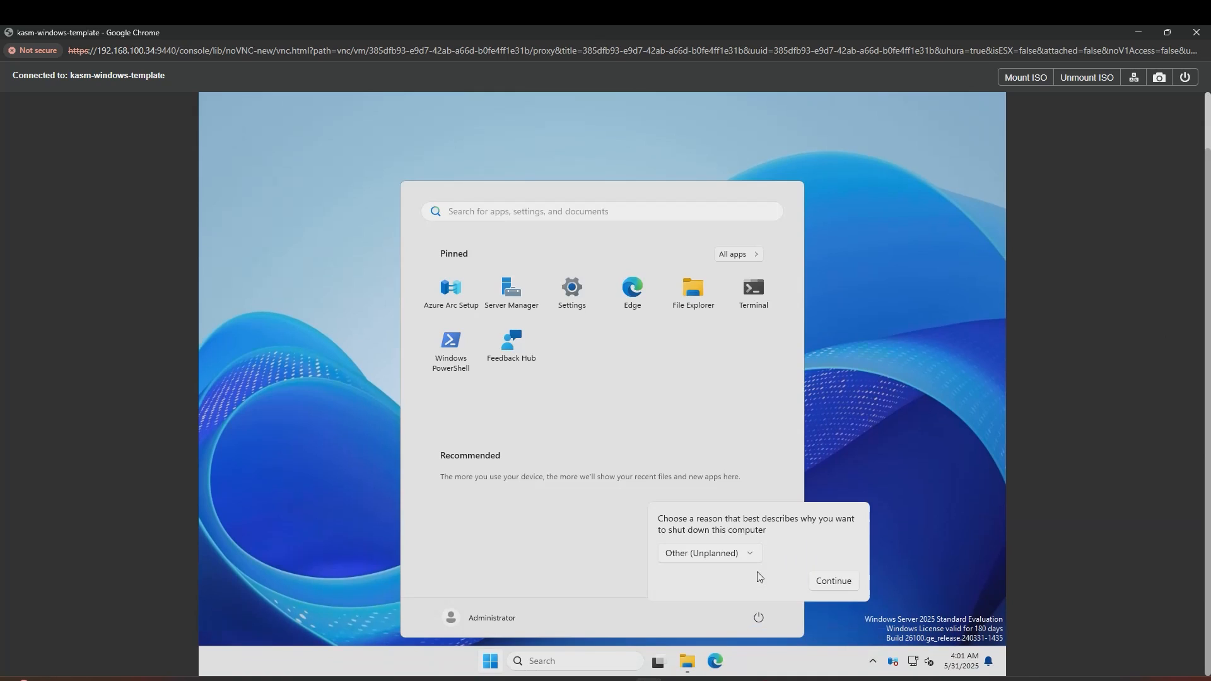
Step: Confirm shutdown, then remove both ISO CD-ROMs from kasm-windows-template and save the VM
left_click(840, 577)
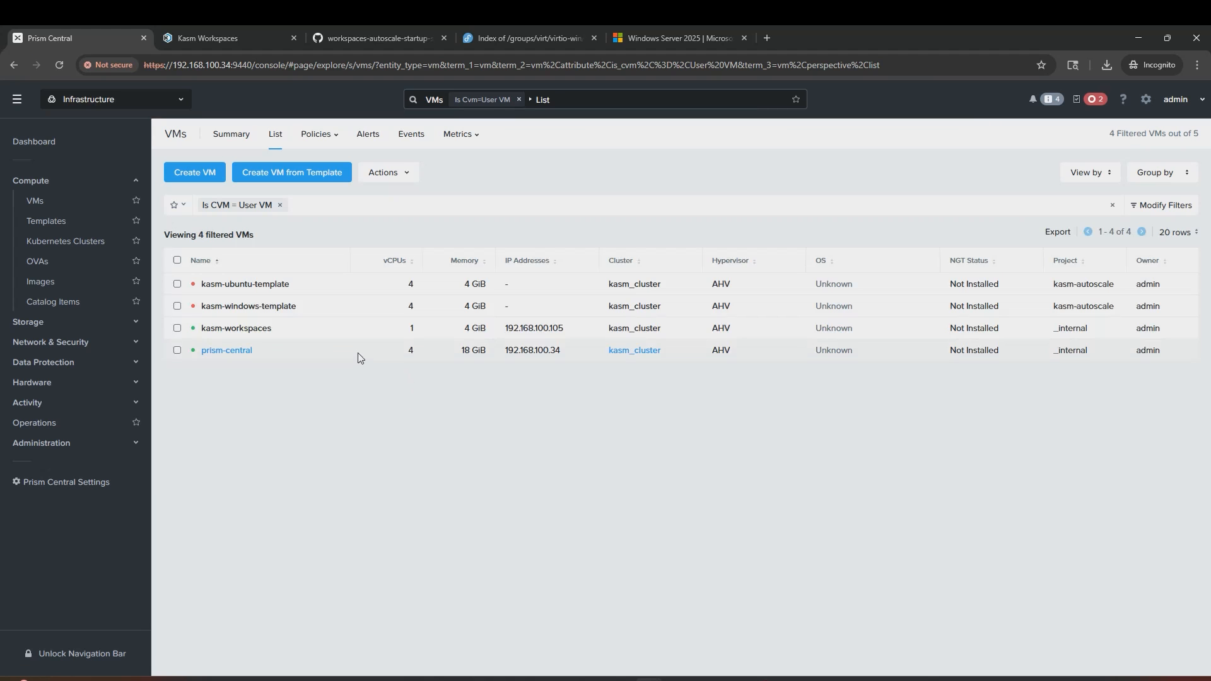
right_click(334, 313)
left_click(372, 351)
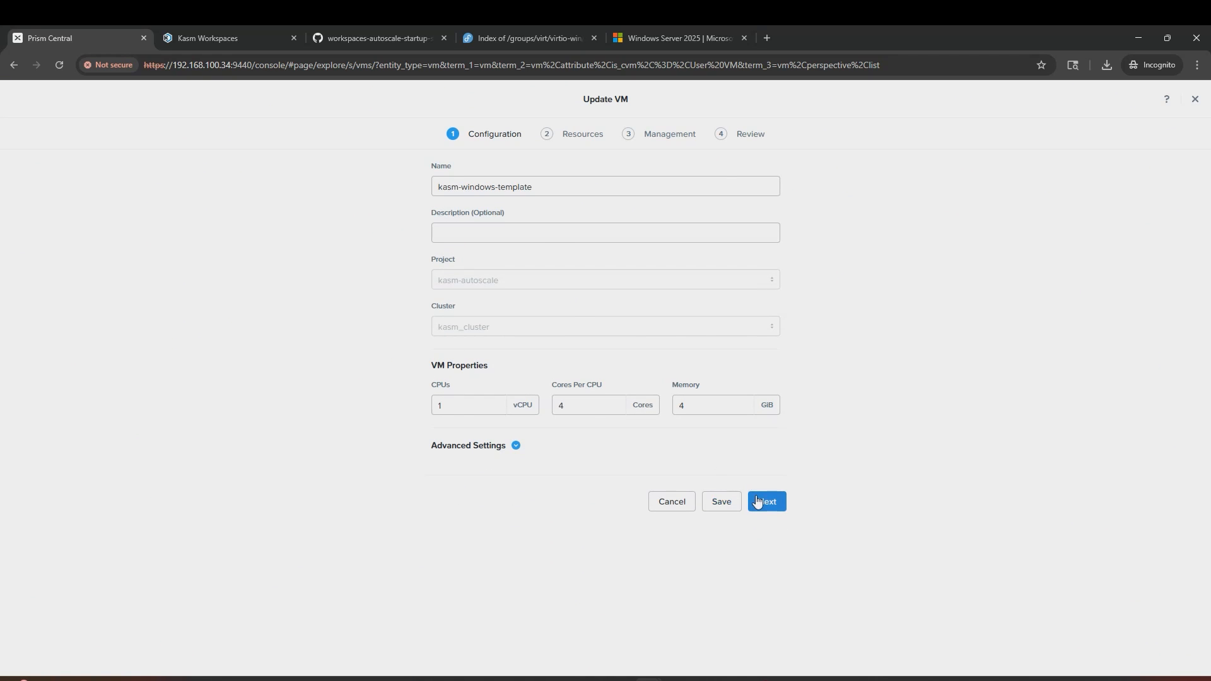
left_click(761, 501)
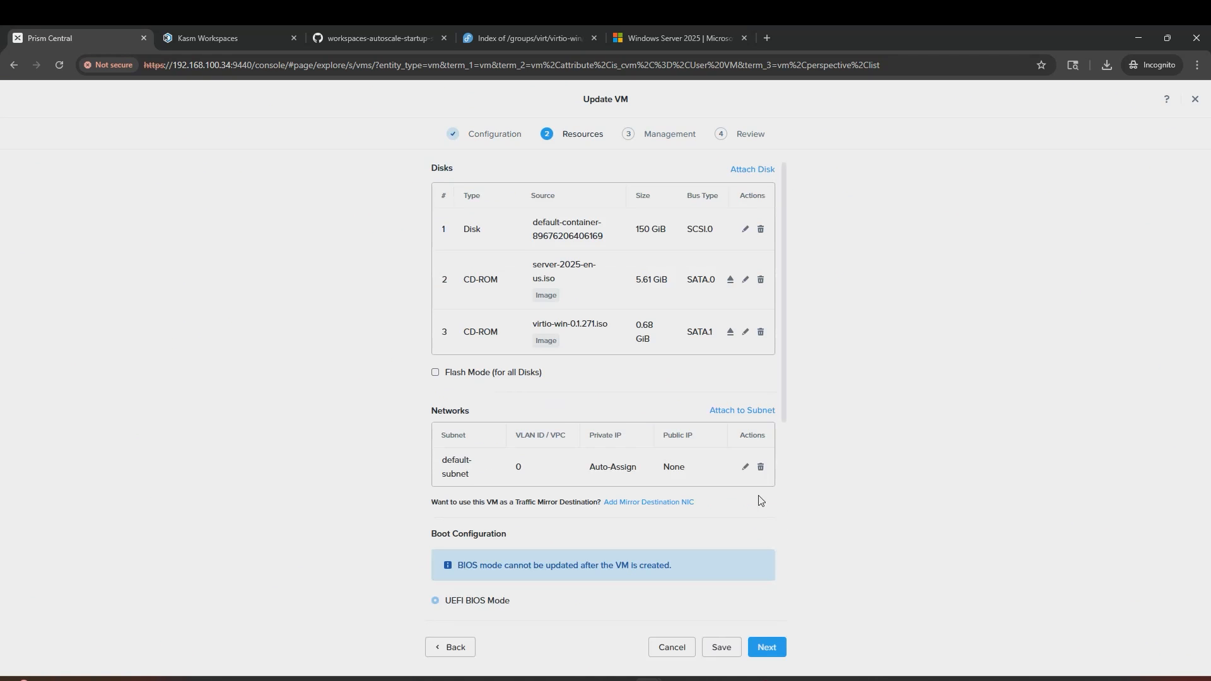
left_click(759, 283)
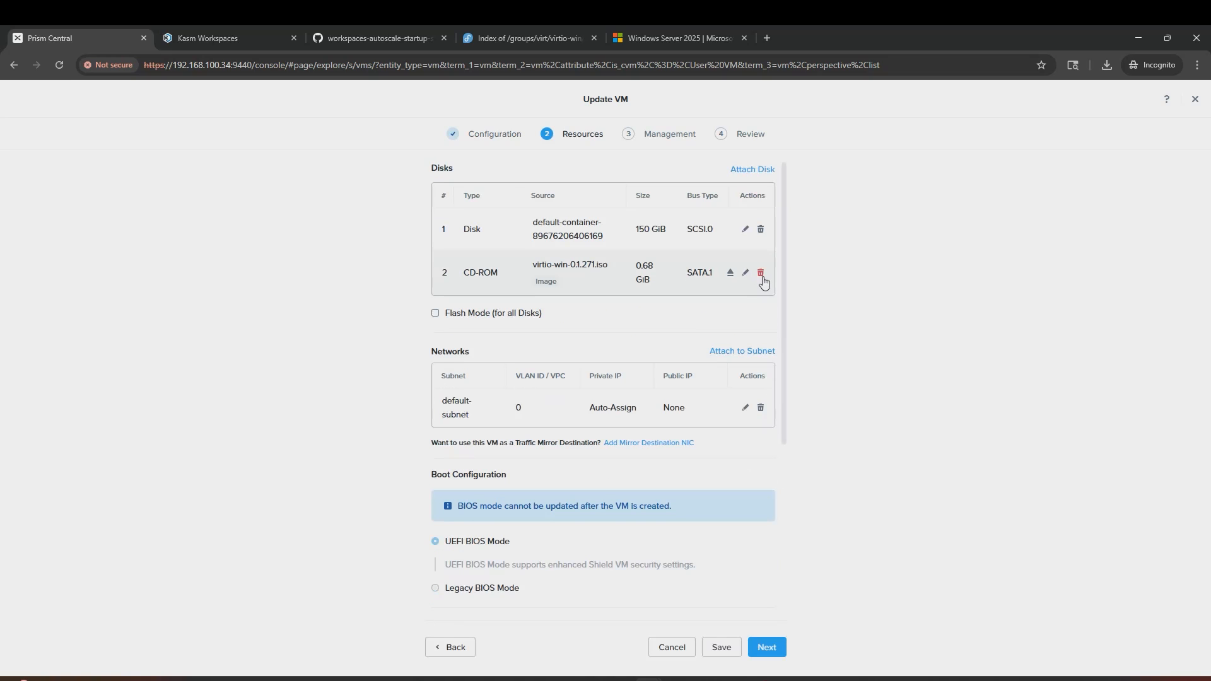
left_click(761, 276)
left_click(720, 648)
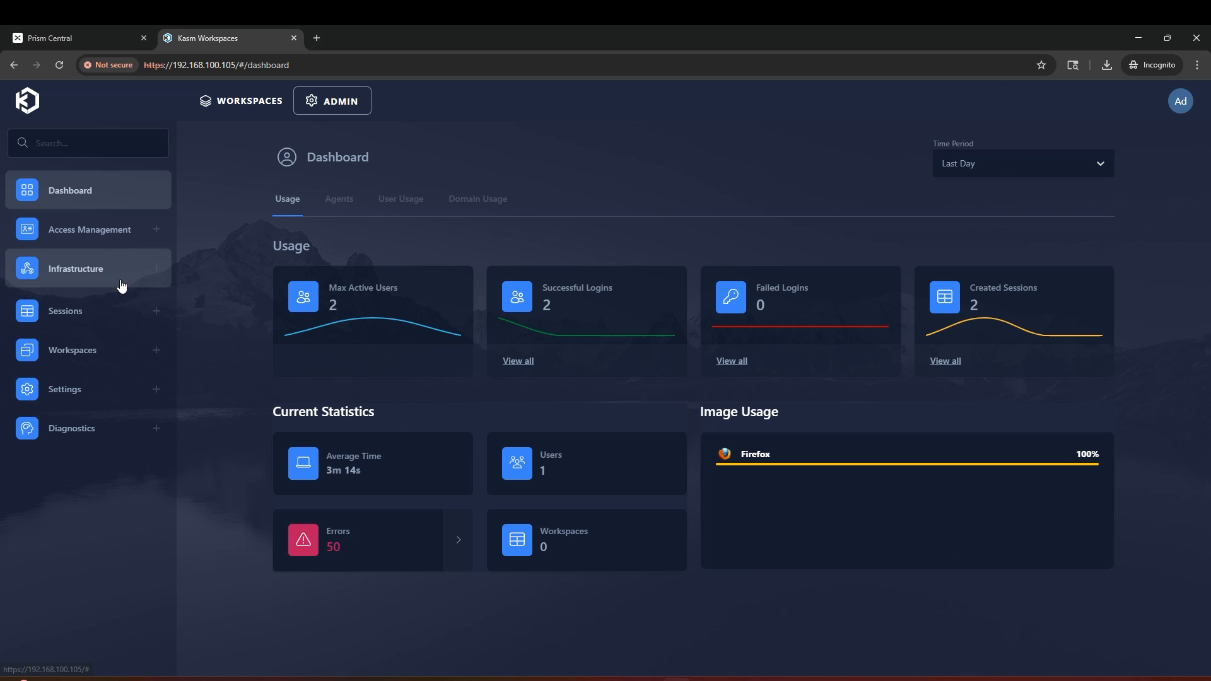
Step: Add a Server-type pool 'Windows Server Pool' under Infrastructure > Pools and open its edit page
left_click(120, 277)
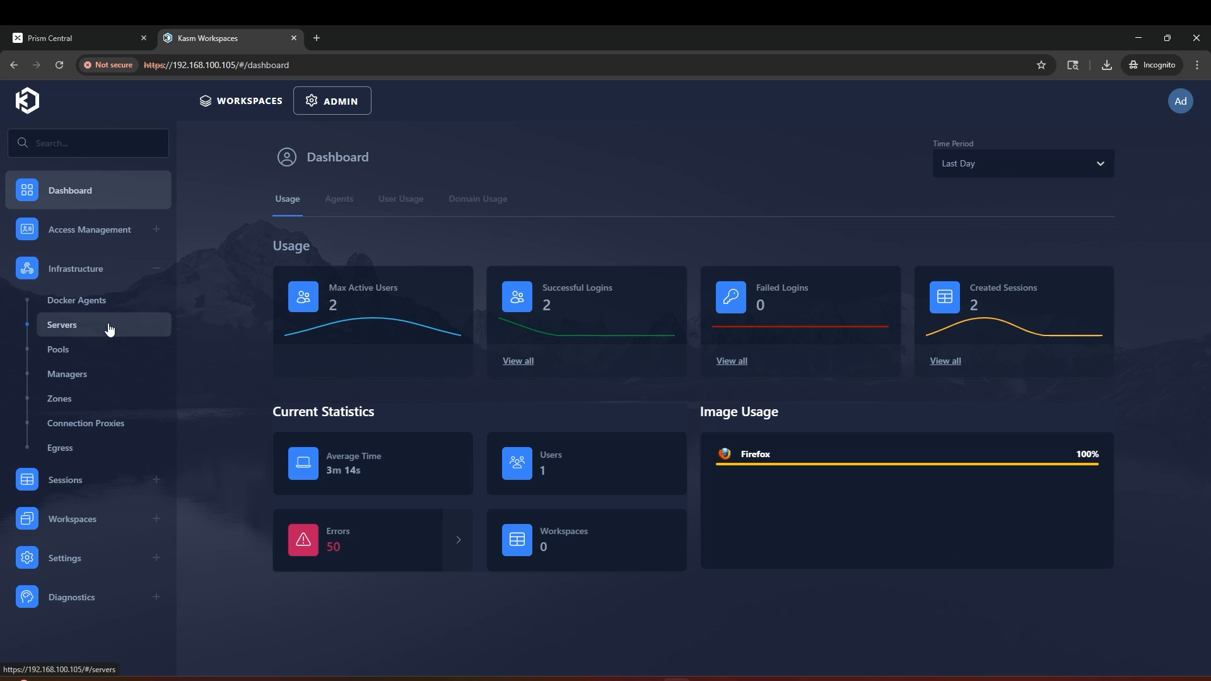
left_click(95, 351)
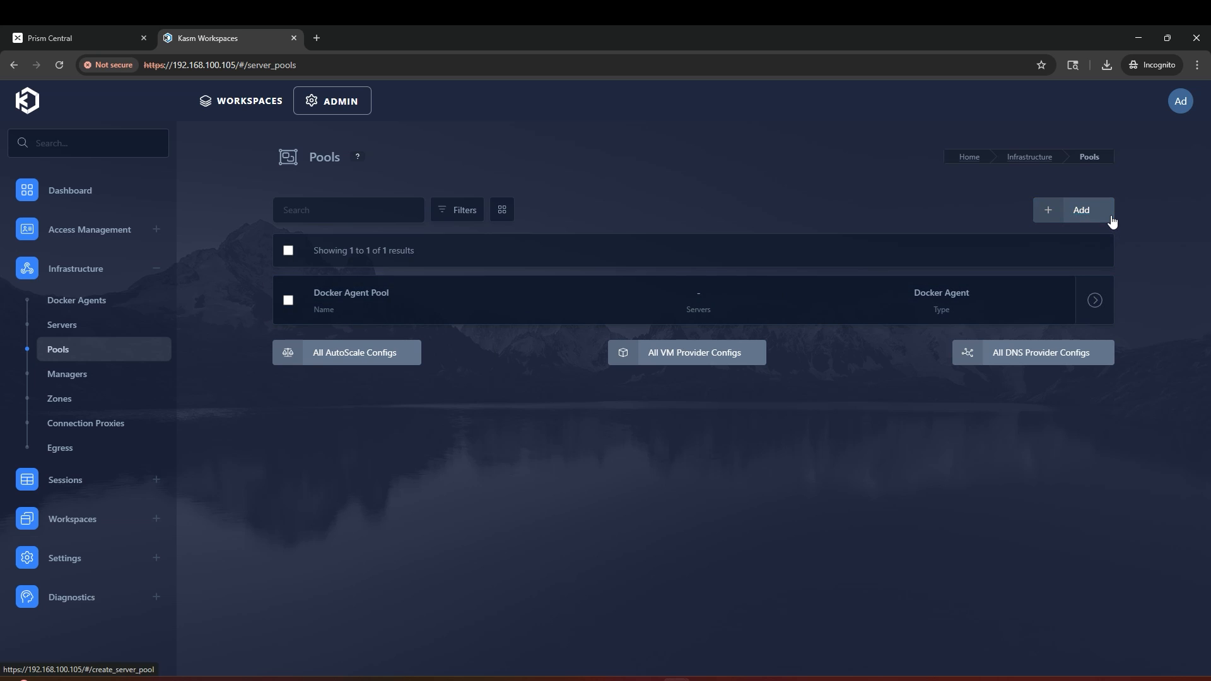
left_click(1112, 221)
left_click(553, 290)
type("Wi")
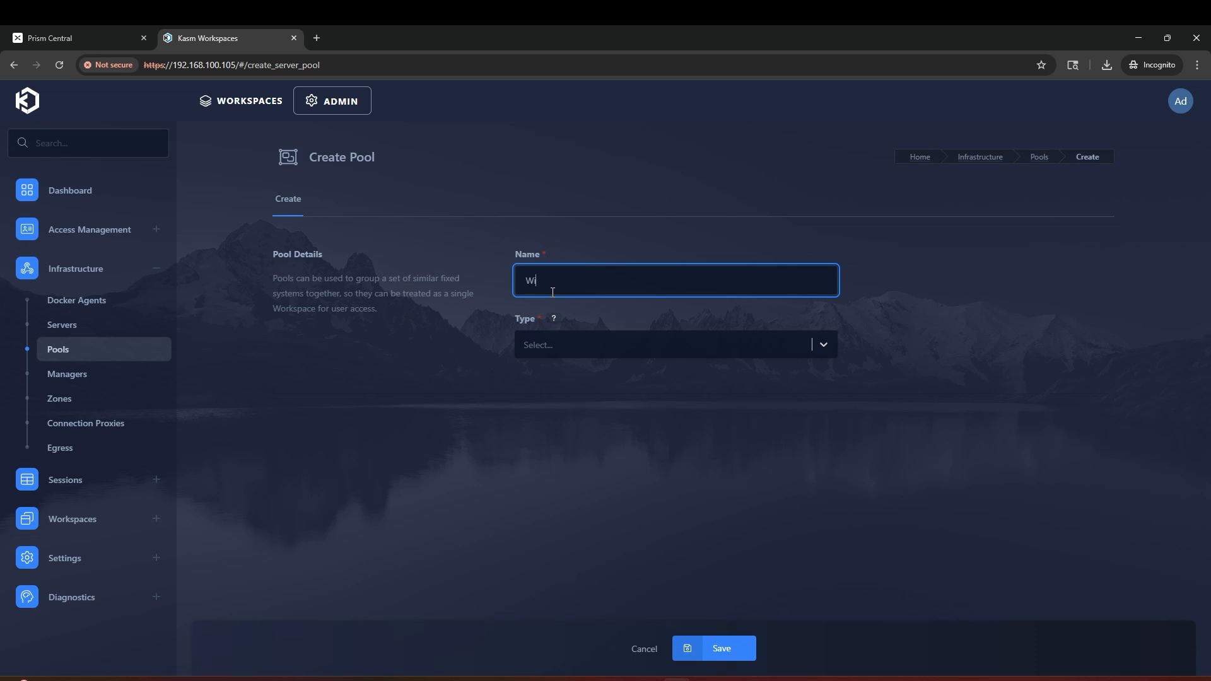
type("ndows Server Pool")
left_click(587, 340)
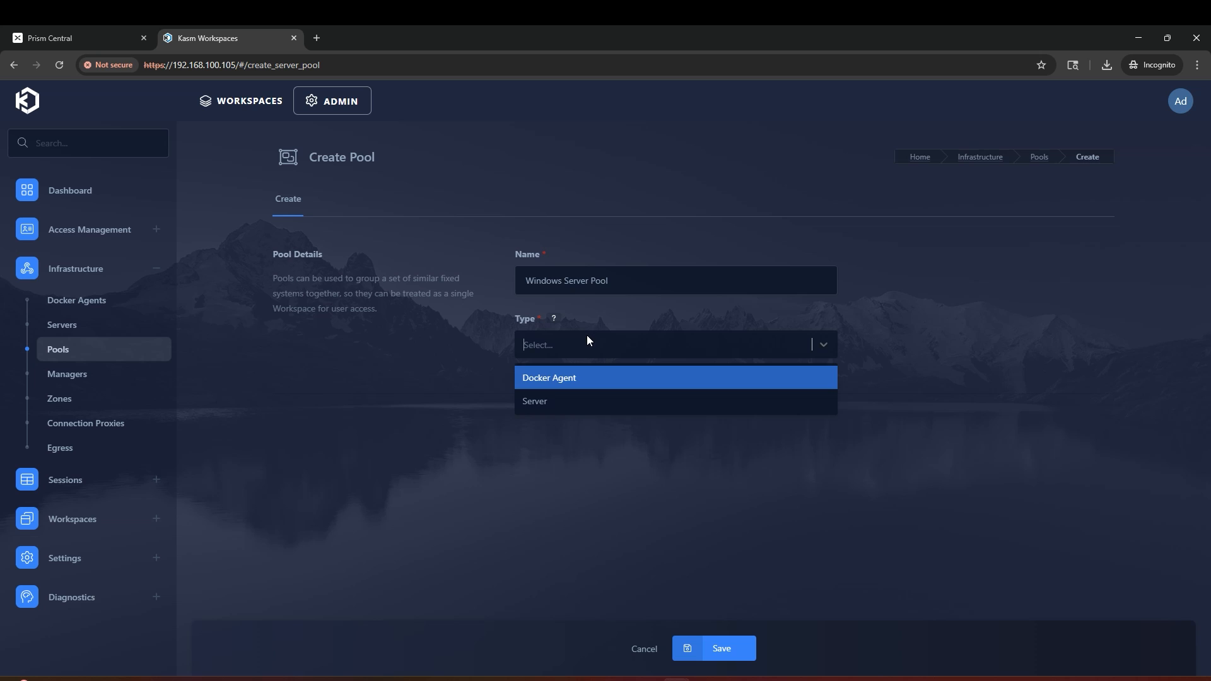
left_click(581, 401)
left_click(730, 647)
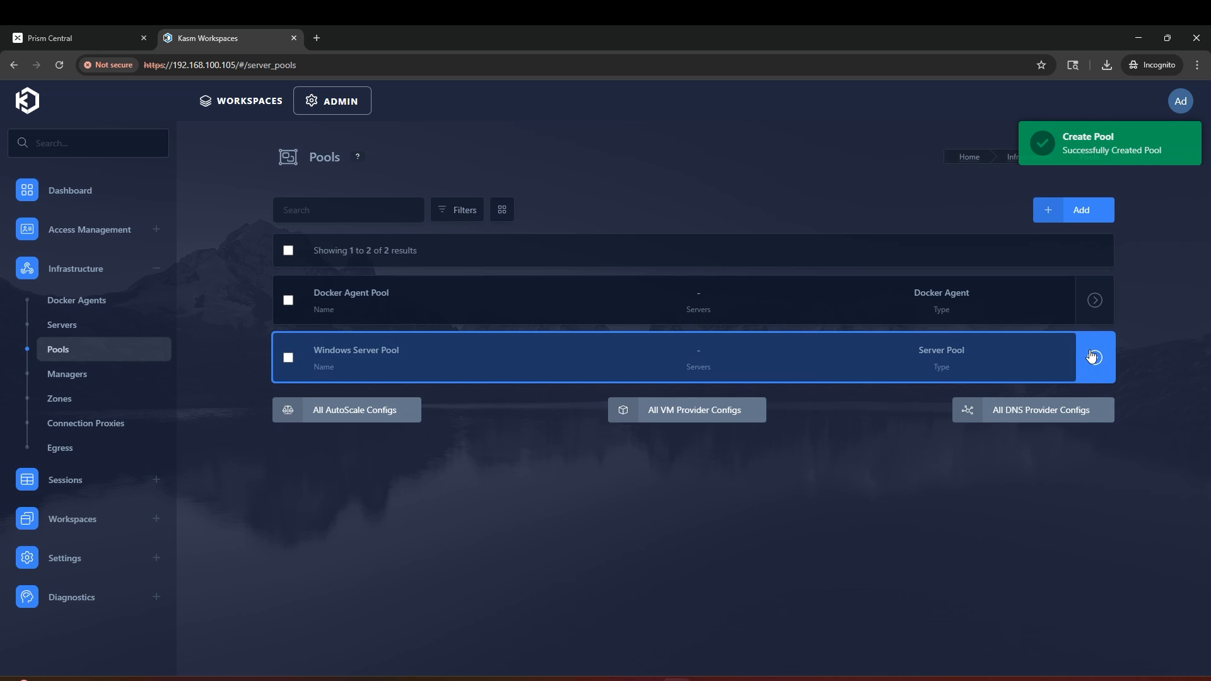
left_click(1060, 358)
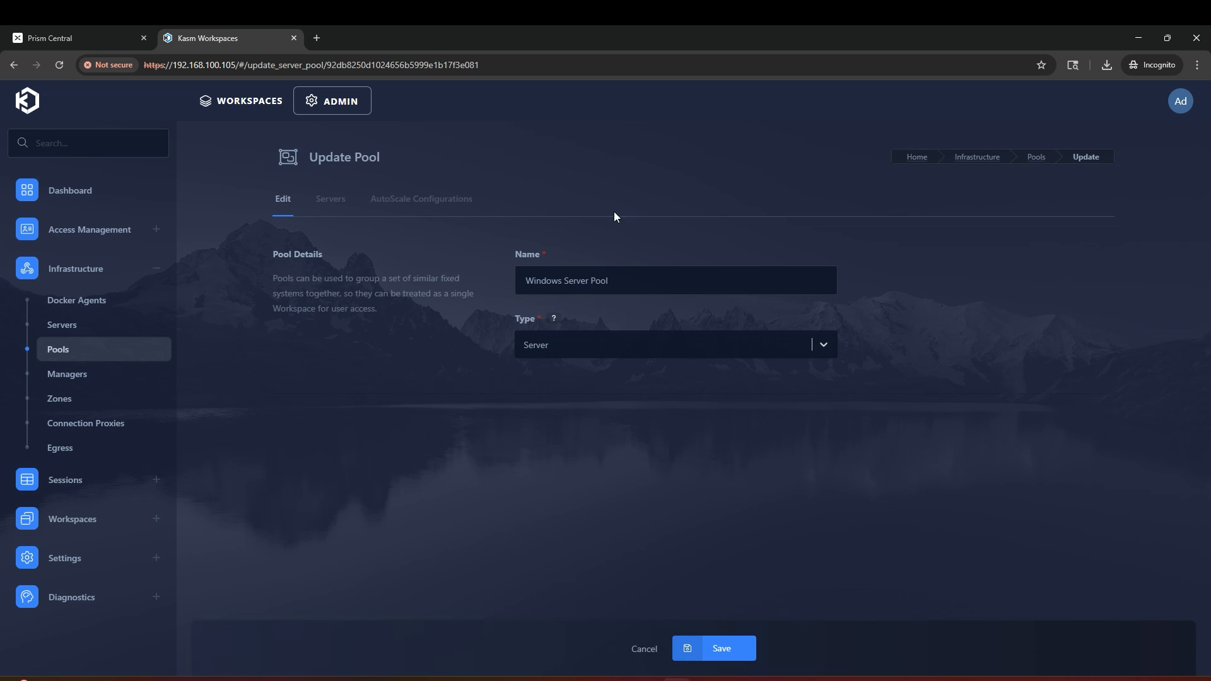
Step: Add a new autoscale configuration for the pool named 'Windows Autoscale'
left_click(459, 199)
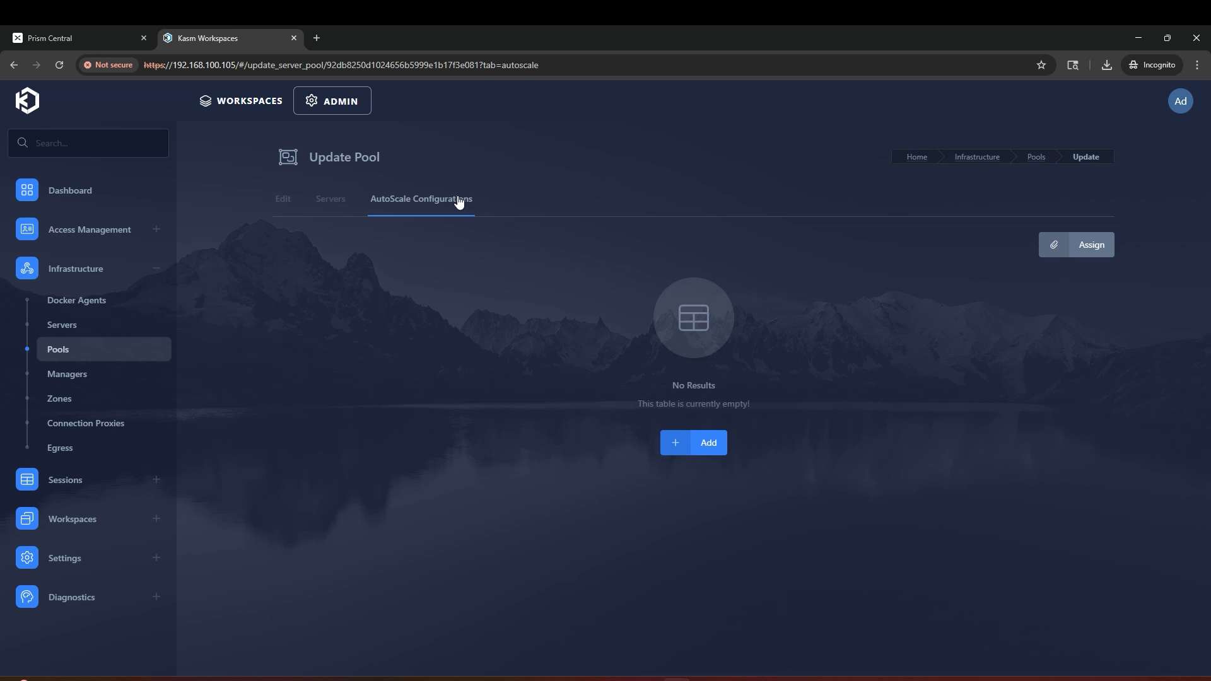
left_click(695, 443)
left_click(671, 345)
type("Windows Autoscale")
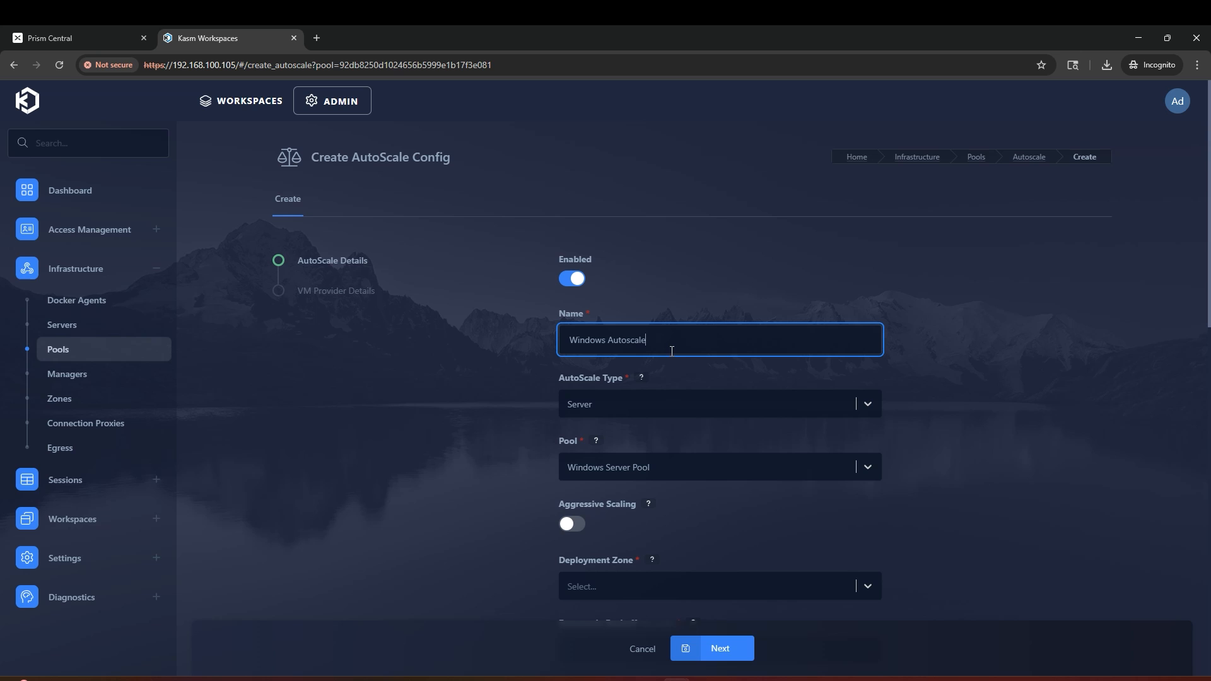
scroll(970, 397, "down", 5)
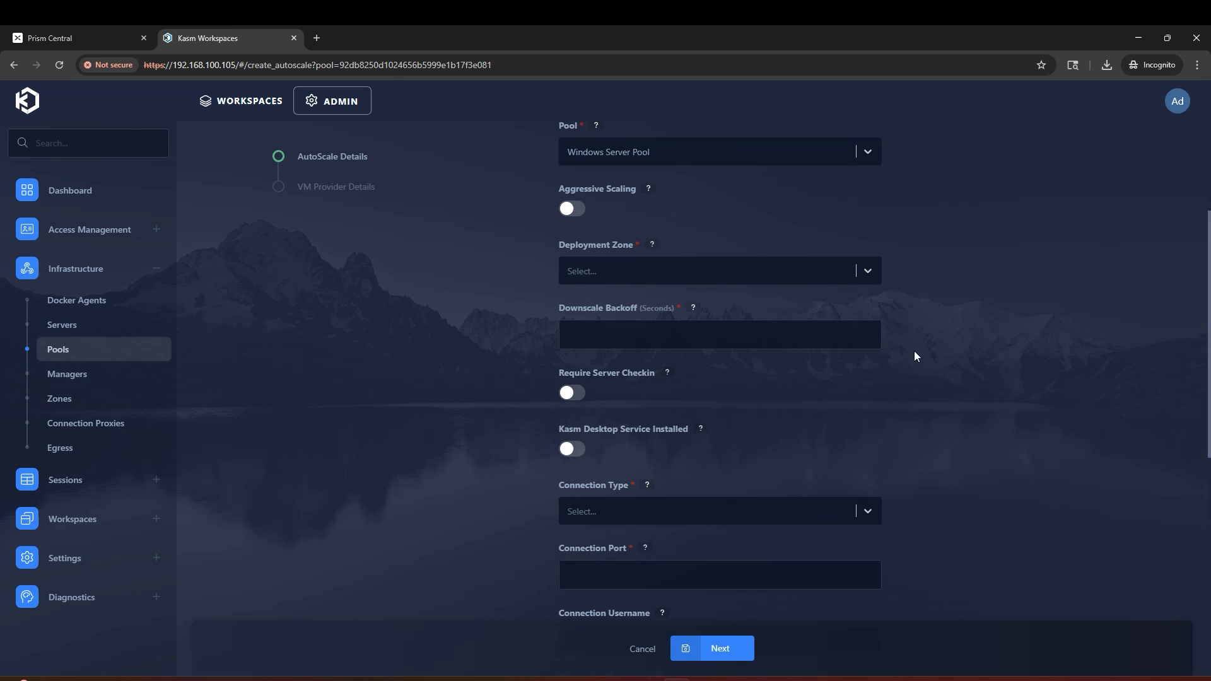
Step: Choose the default deployment zone, 60-second downscale backoff, and enable Kasm Desktop Service Installed
left_click(821, 281)
left_click(814, 299)
left_click(806, 329)
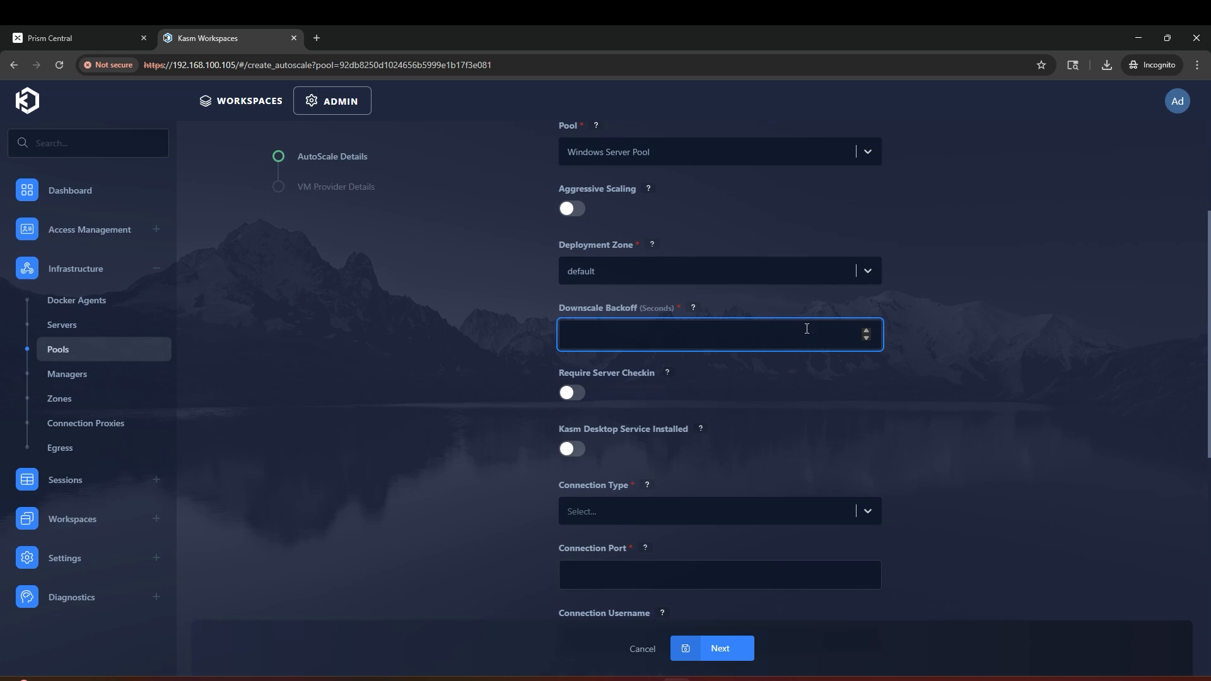
type("60")
left_click(928, 398)
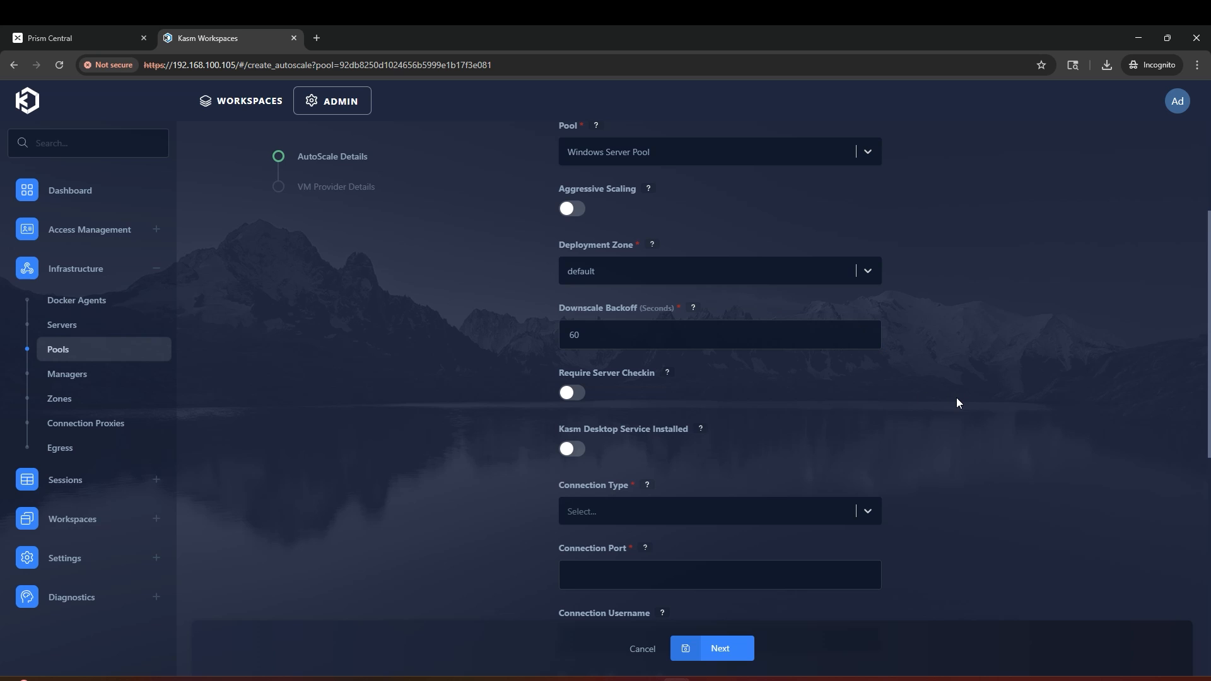
scroll(955, 397, "down", 2)
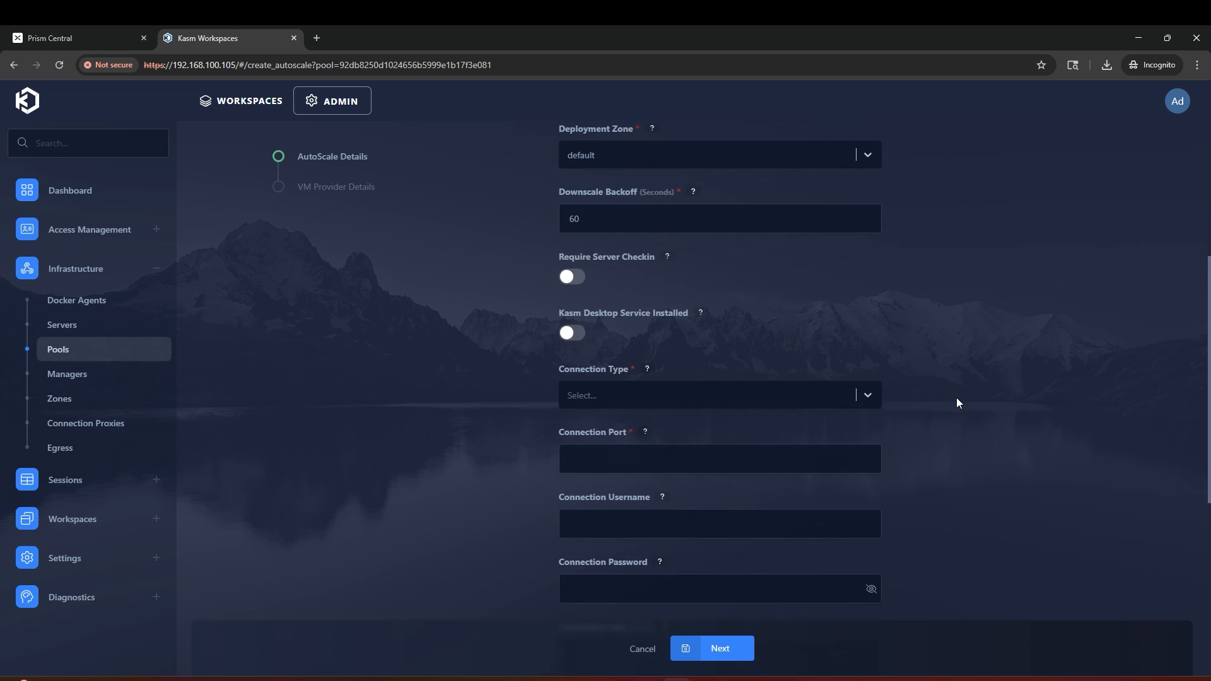
left_click(583, 325)
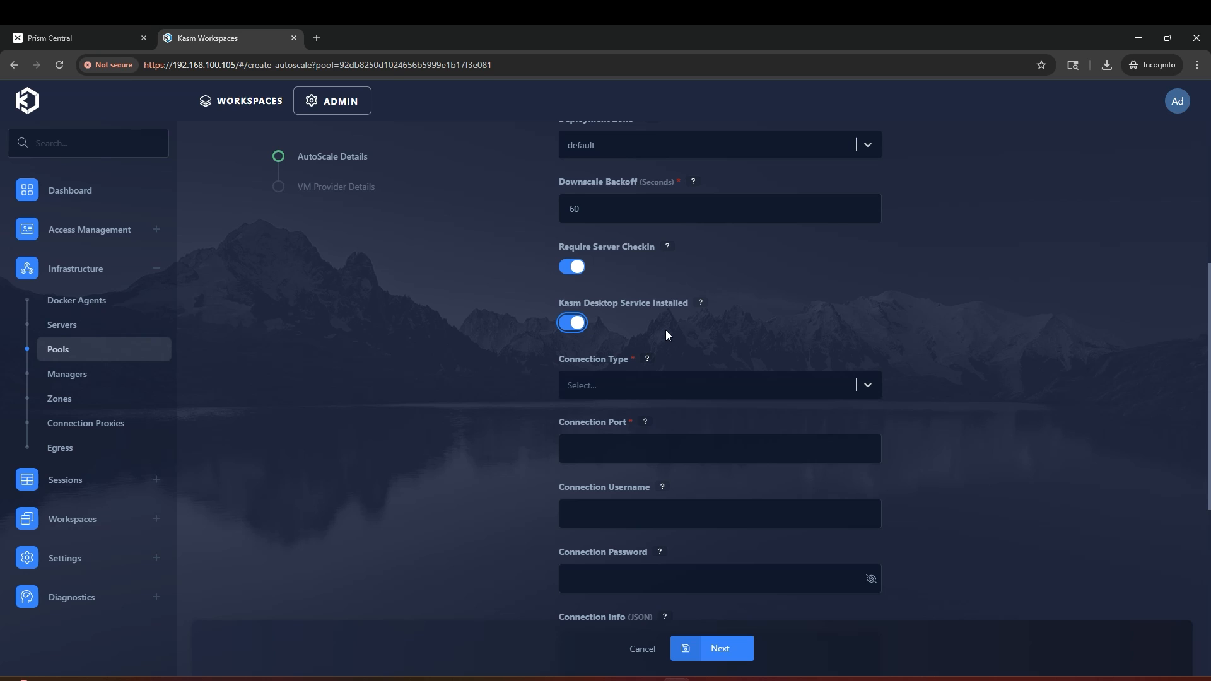
Step: Set the autoscale connection type to RDP on port 3389
left_click(694, 385)
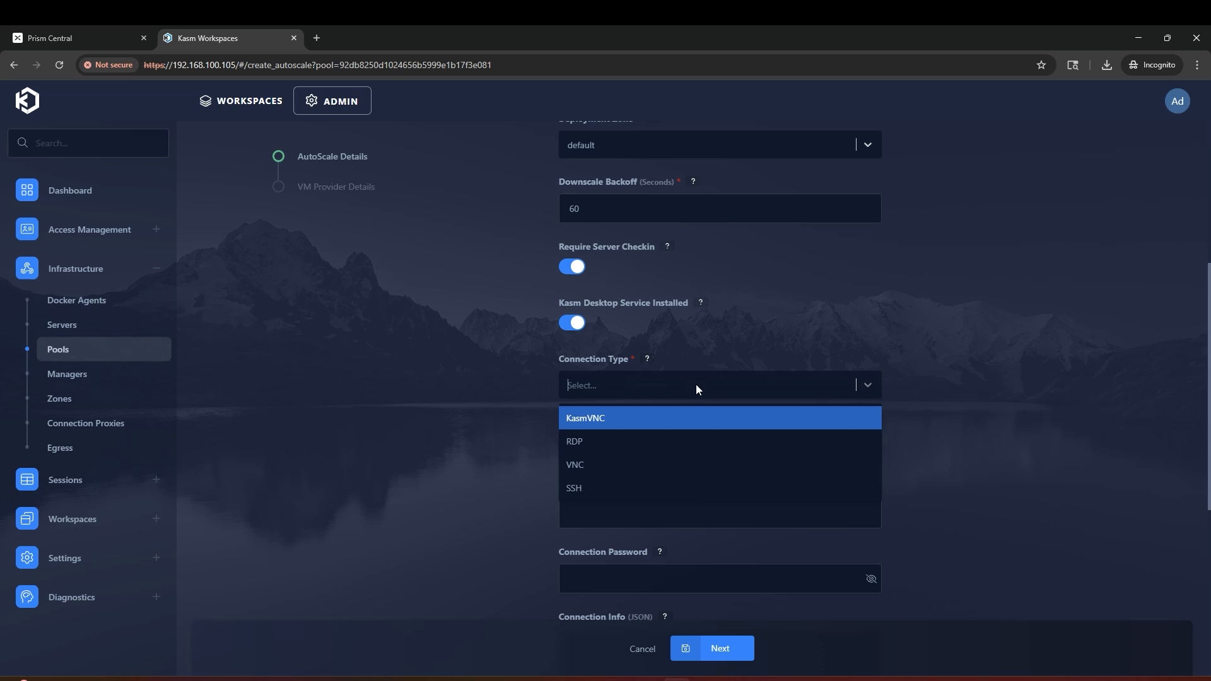
left_click(682, 441)
scroll(911, 432, "down", 2)
left_click(801, 331)
type("3389")
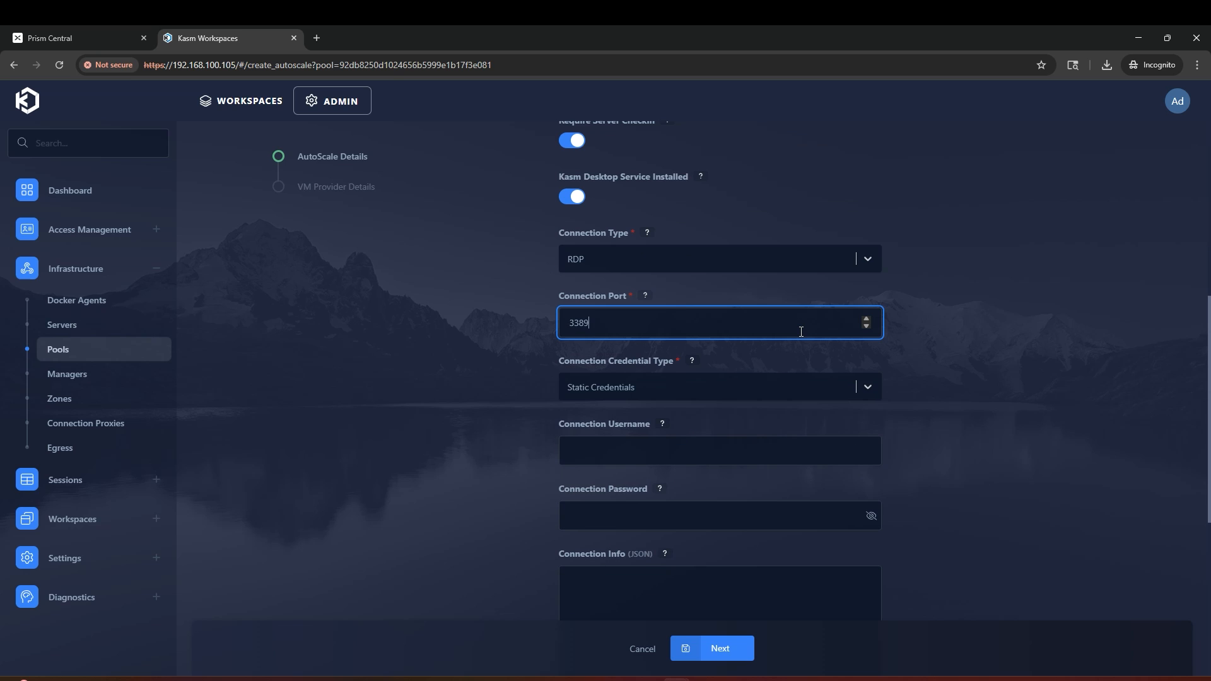
left_click(972, 404)
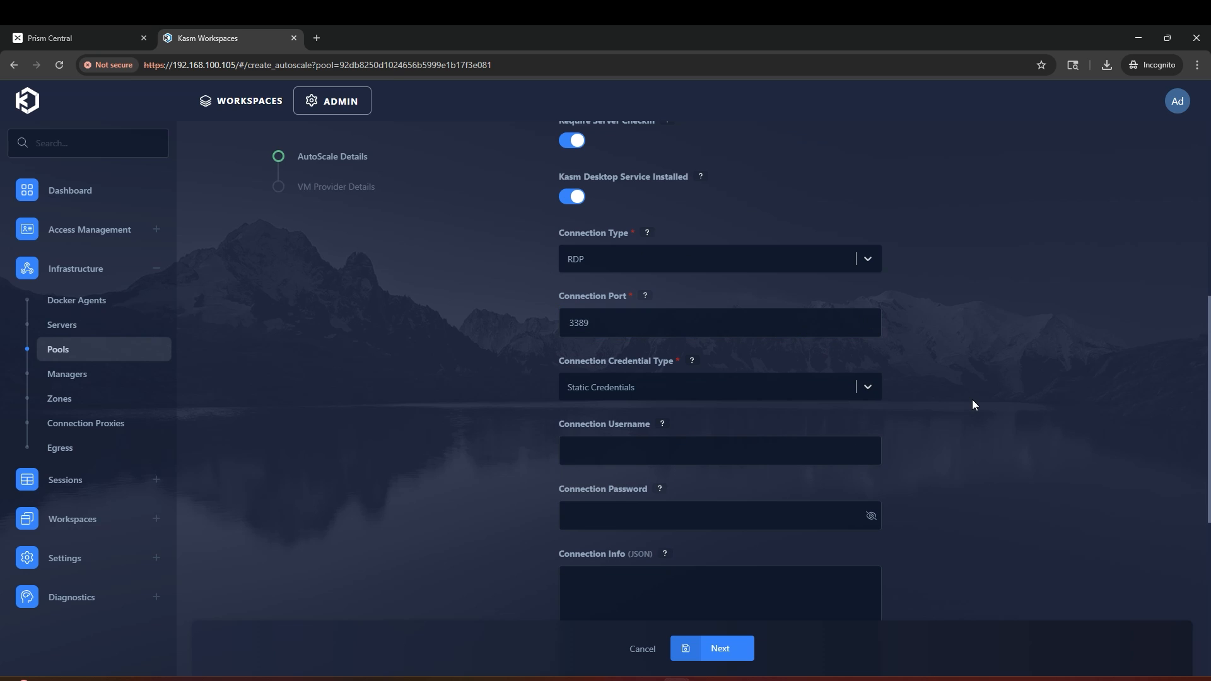
Step: Use Dynamic User Accounts credentials and set Minimum Available Sessions to 1
left_click(868, 394)
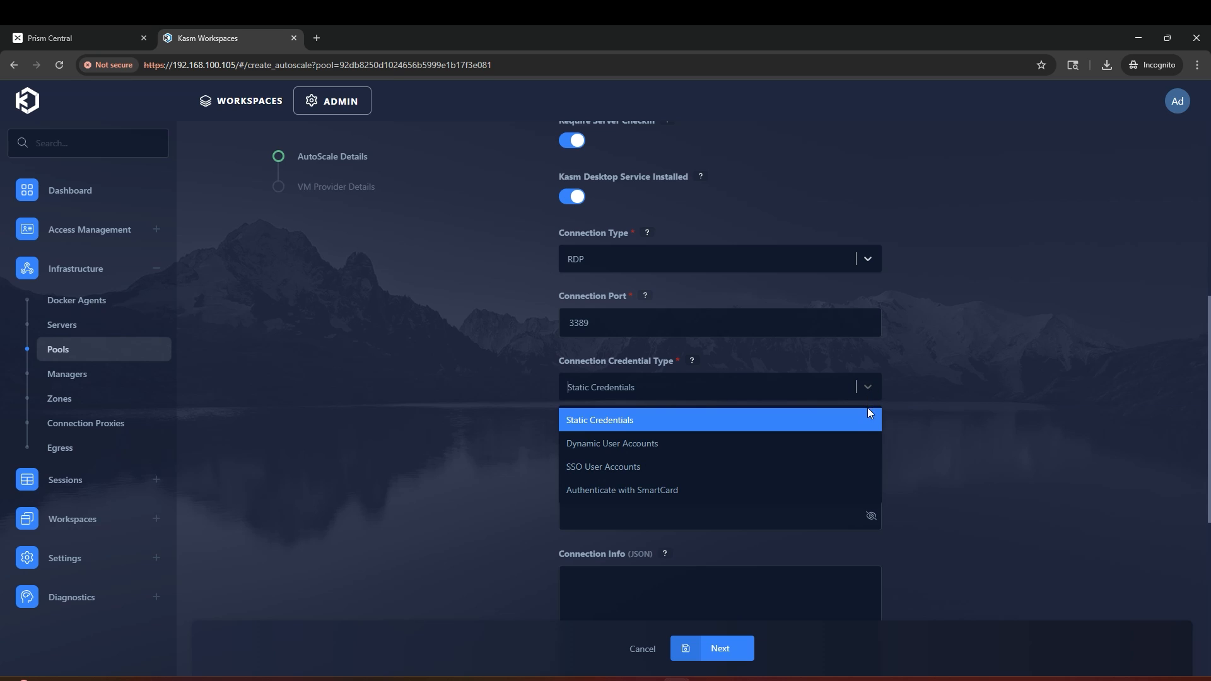
left_click(849, 444)
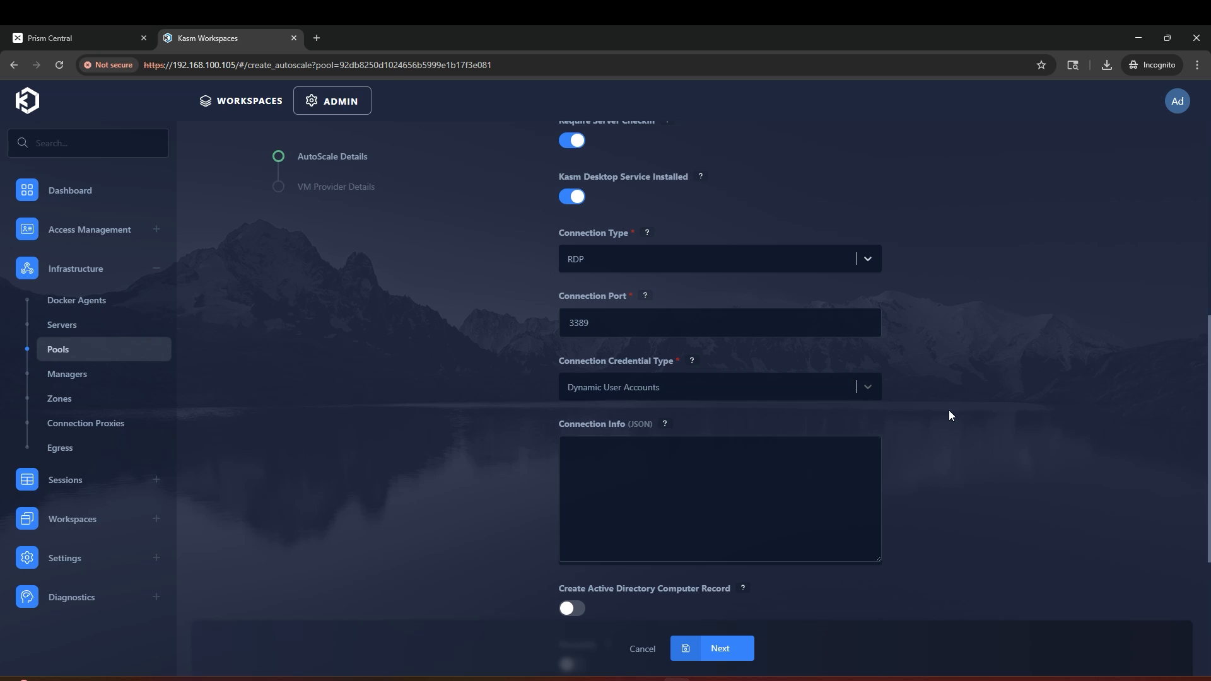
scroll(949, 410, "down", 4)
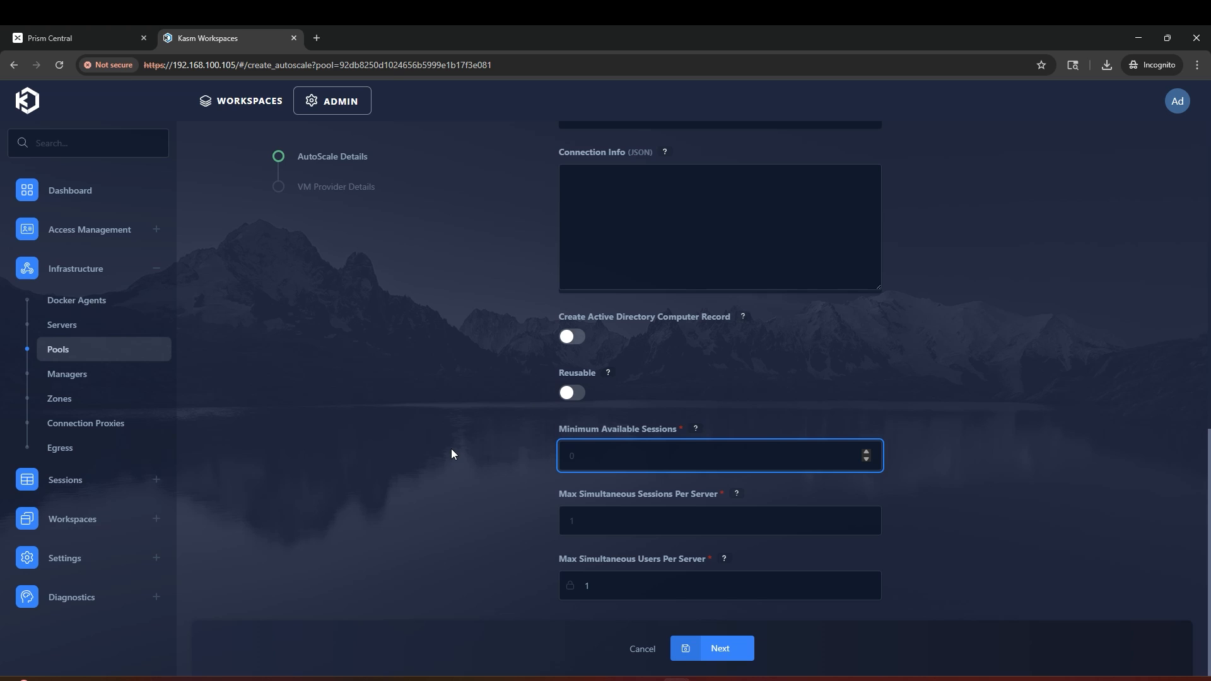
type("1")
left_click(587, 524)
left_click(432, 508)
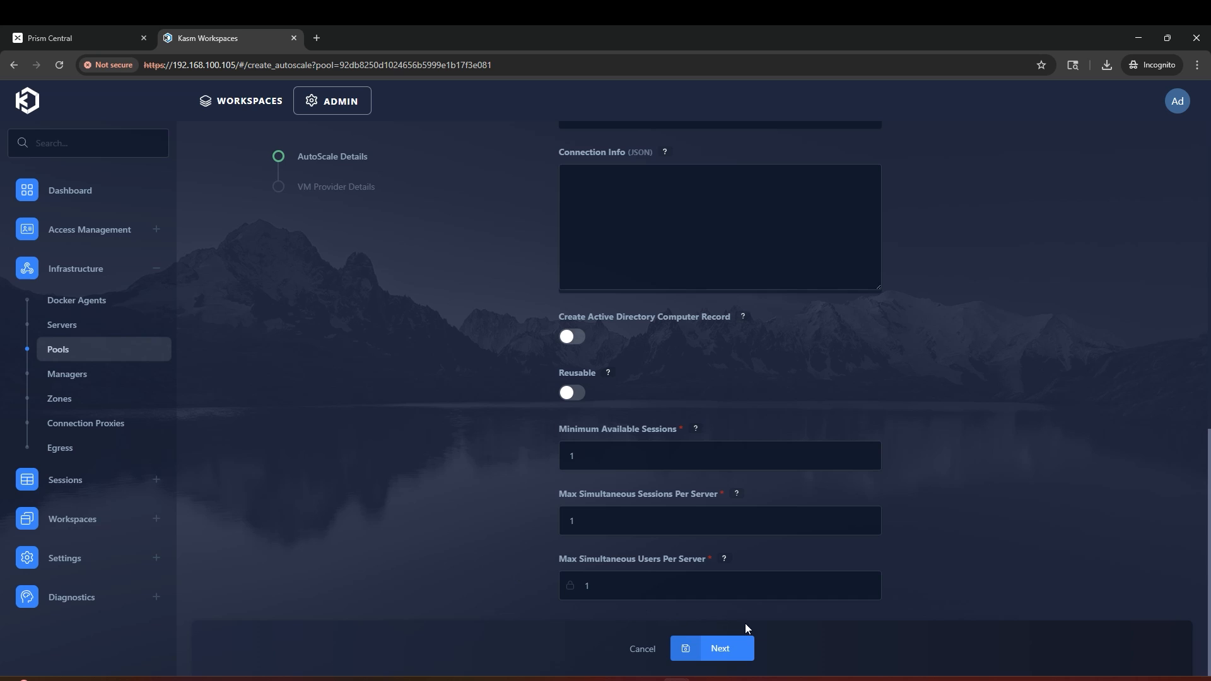
Step: Save the autoscale details and add Nutanix provider 'Nutanix Windows VM Config' with max 5 instances
left_click(724, 648)
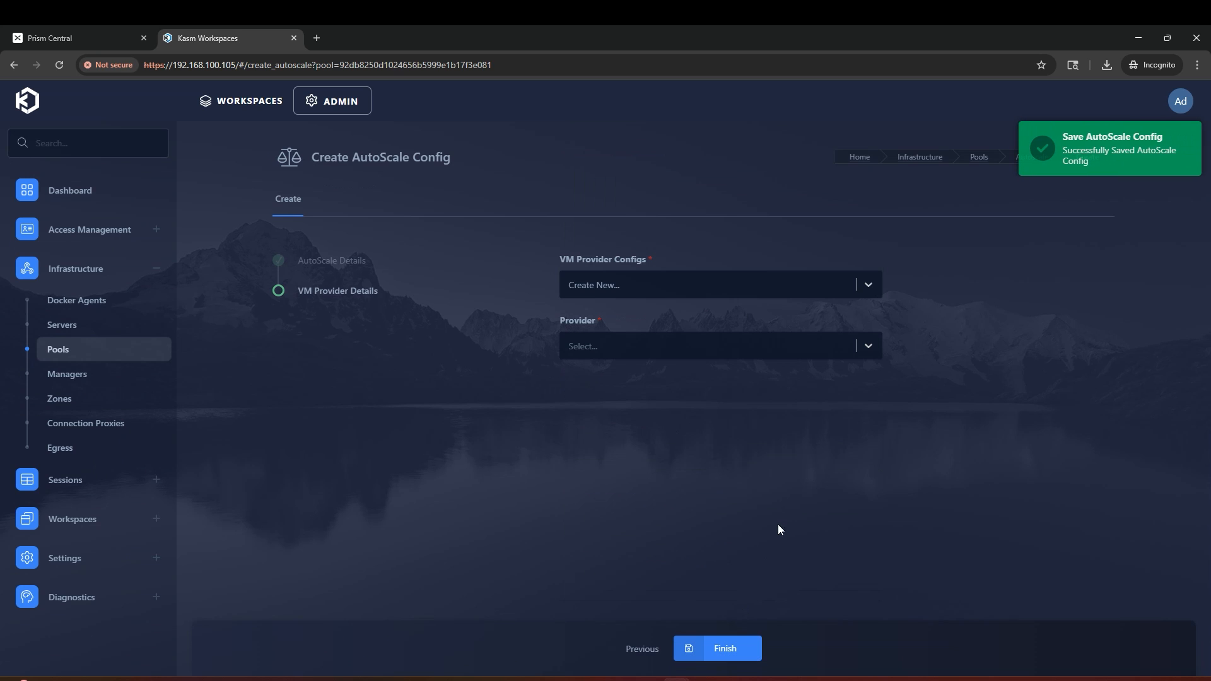
left_click(708, 347)
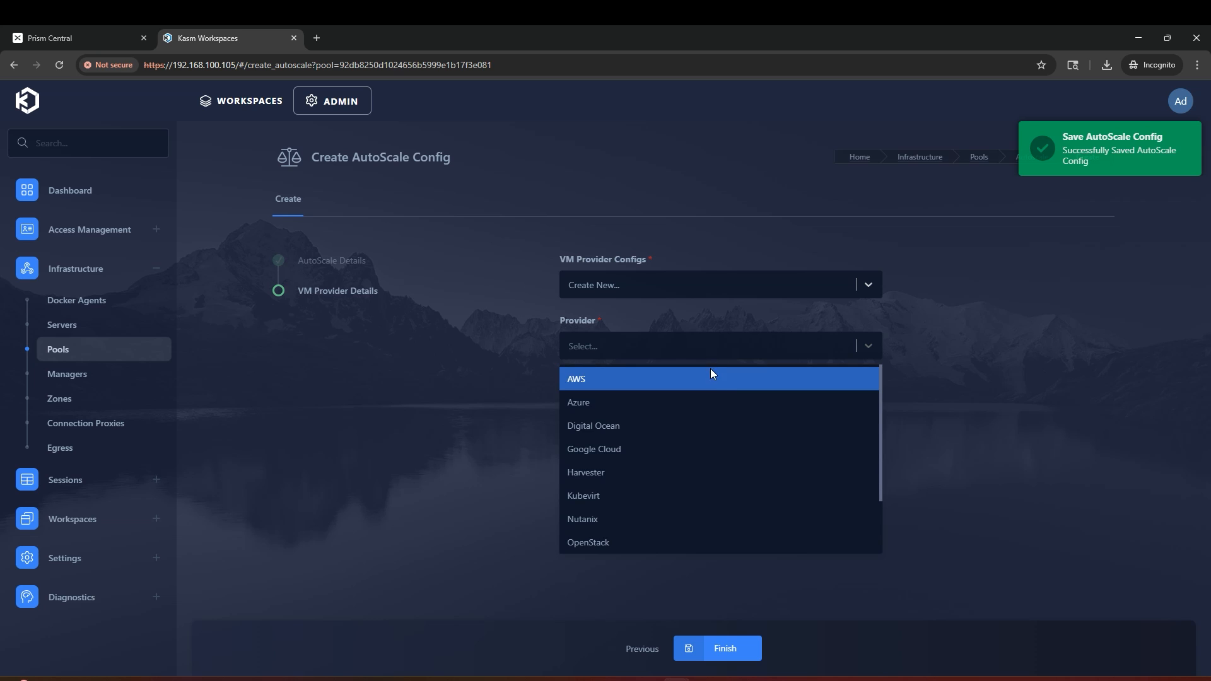
left_click(669, 499)
left_click(786, 408)
type("Nutanix Windows")
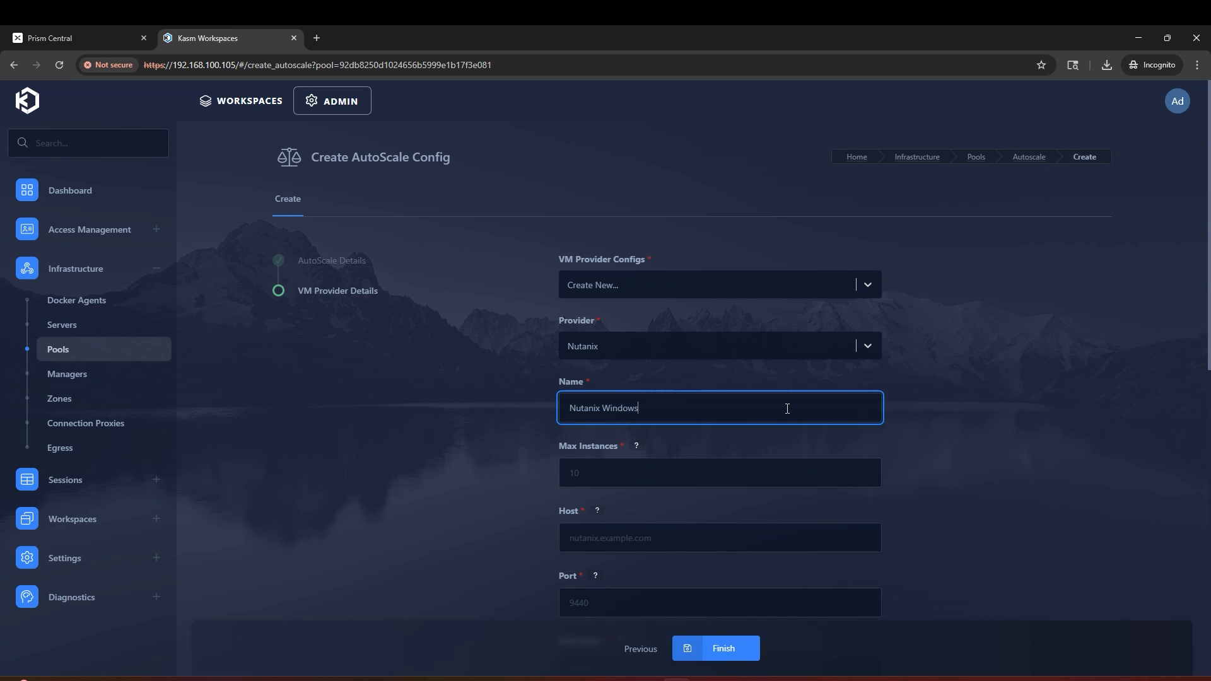
type(" VM Config")
key("Tab")
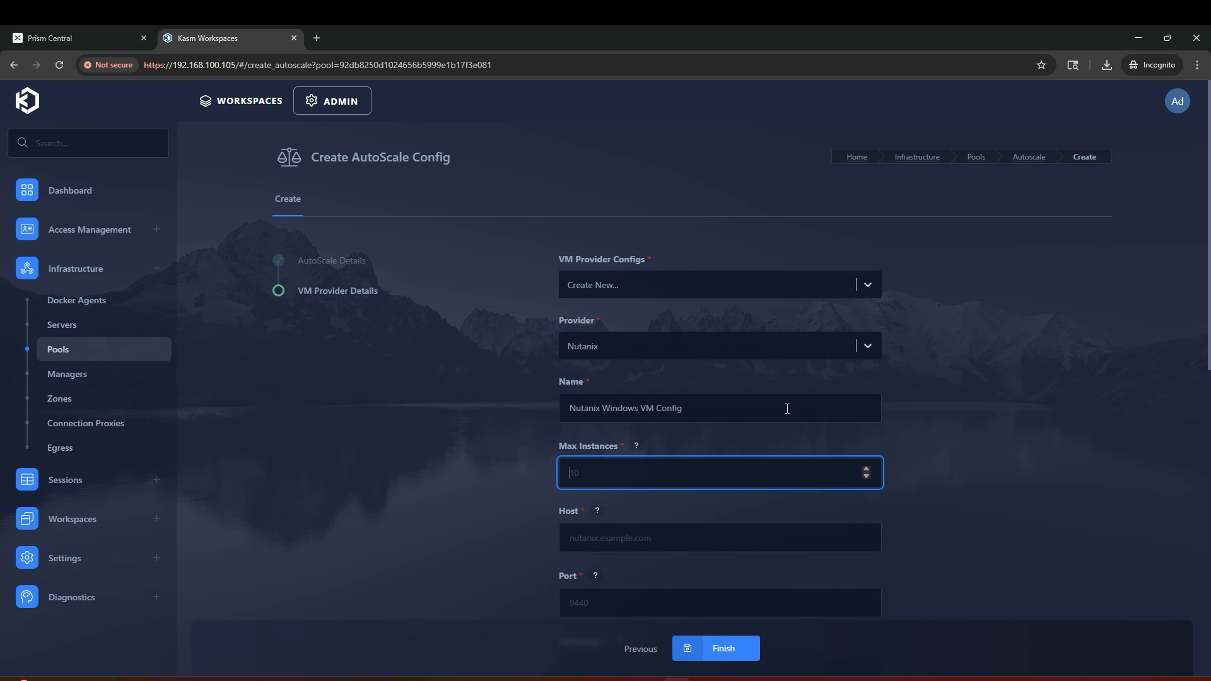
type("5")
Step: Set the Nutanix host to 192.168.100.34 and port to 9440
scroll(787, 409, "down", 3)
left_click(689, 348)
type("192.168.100.34")
left_click(642, 403)
type("9440")
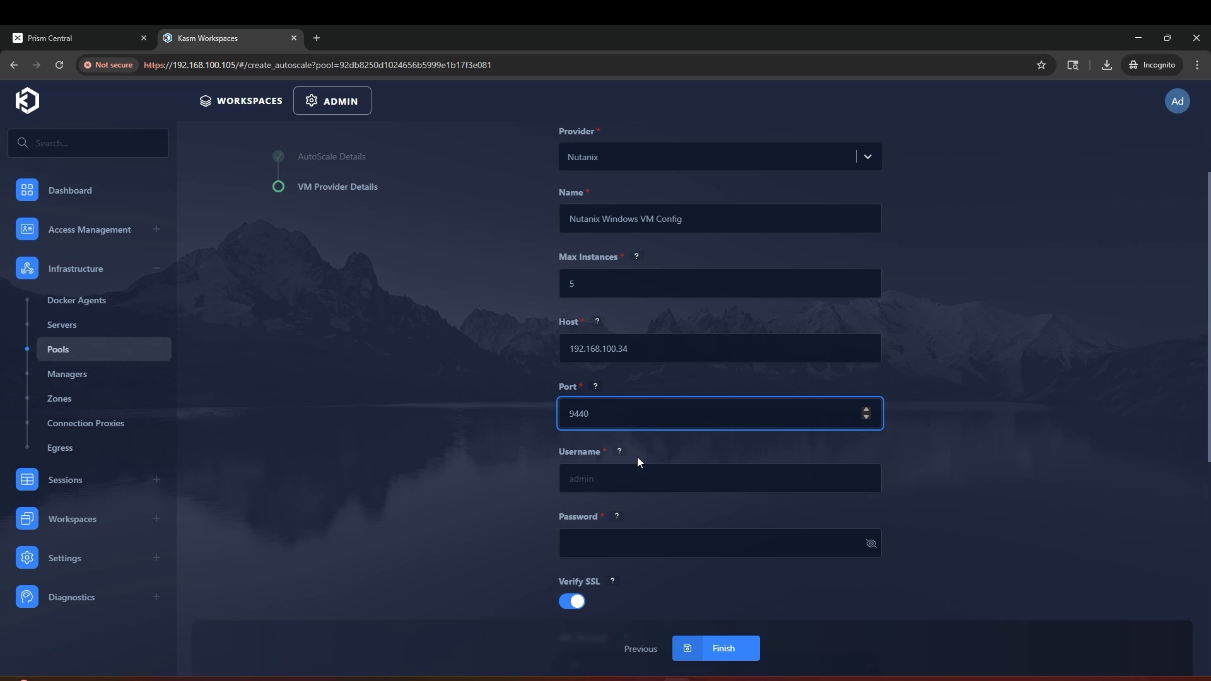
left_click(68, 31)
Step: Check the kasm-autoscale project's Users & Groups in Admin Center, then enter the service account password
left_click(134, 102)
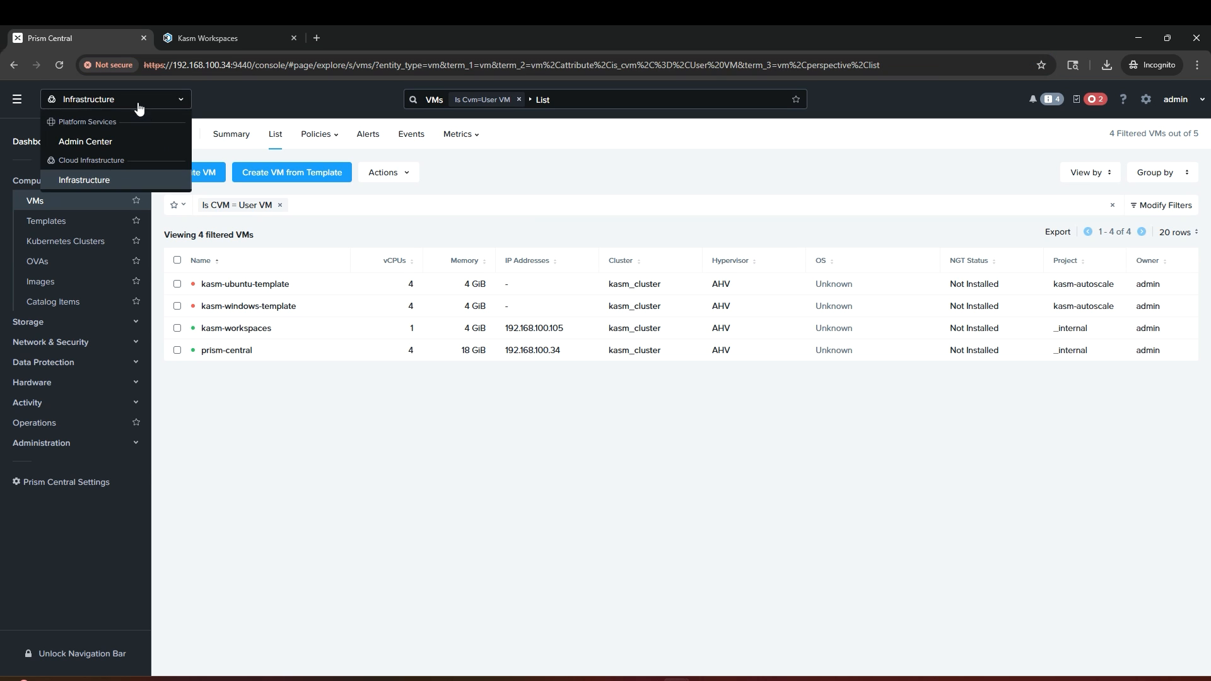
left_click(120, 144)
left_click(50, 189)
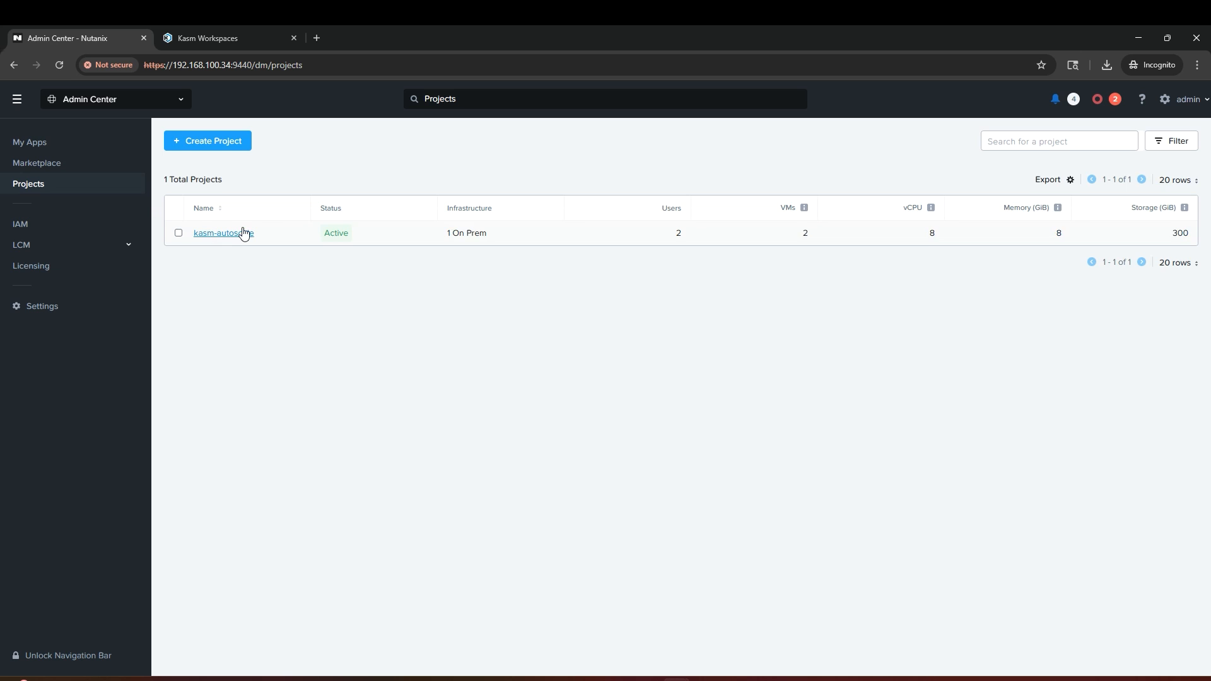
left_click(241, 233)
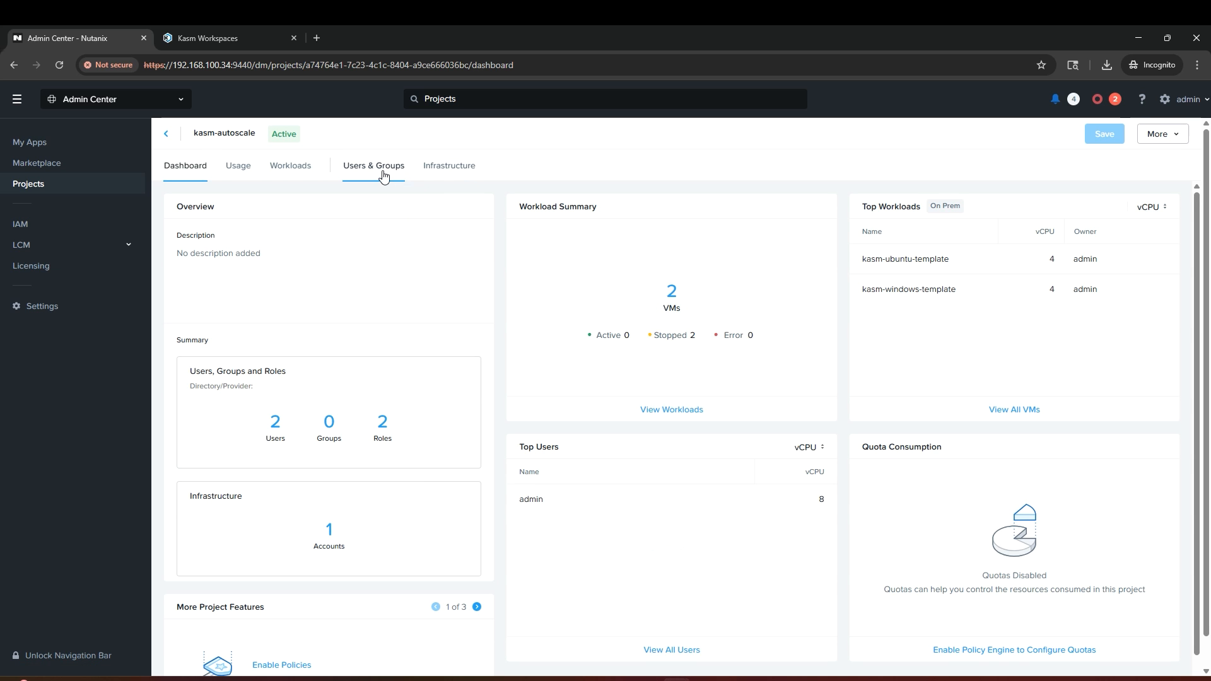
left_click(383, 175)
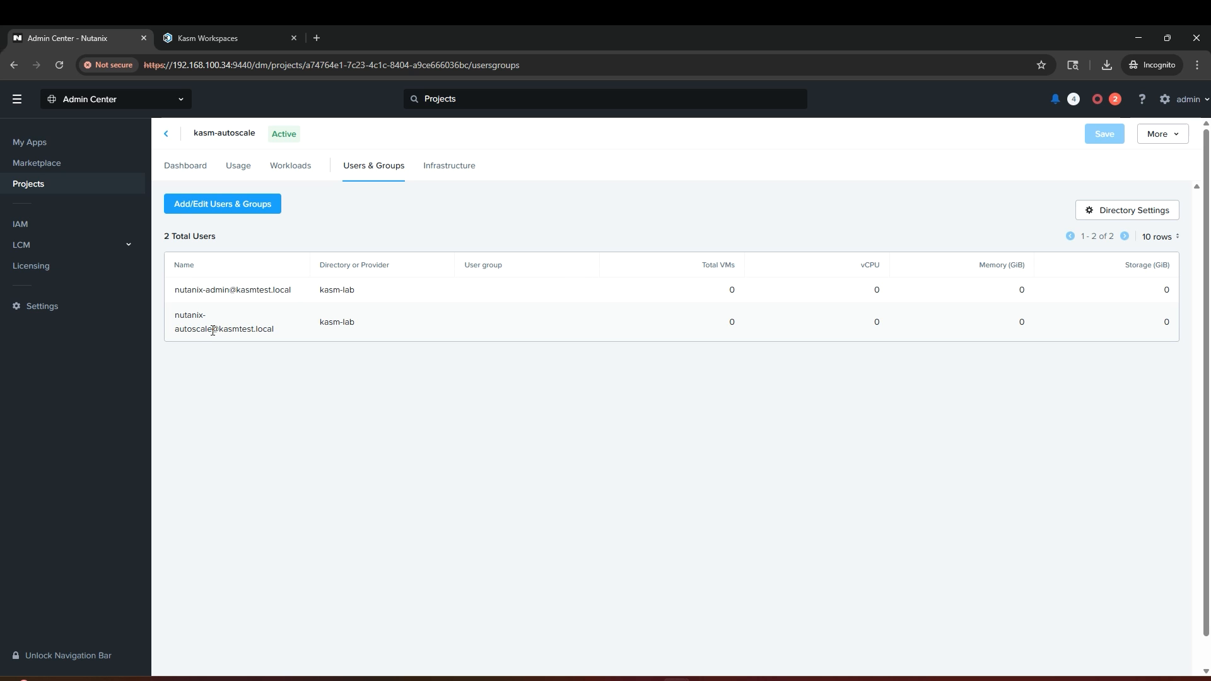
left_click(678, 530)
type("•••••")
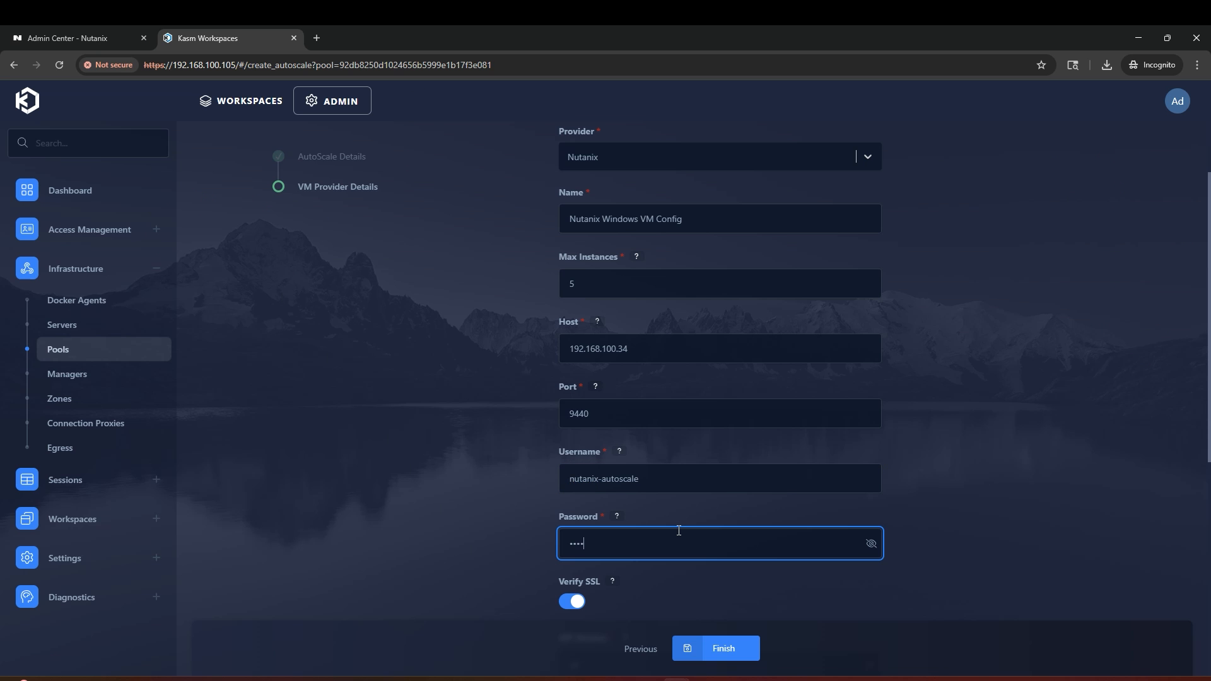
type("•••••••••")
Step: Switch Verify SSL off on the Nutanix provider form and review the remaining settings
scroll(569, 483, "down", 2)
left_click(569, 482)
scroll(535, 486, "down", 1)
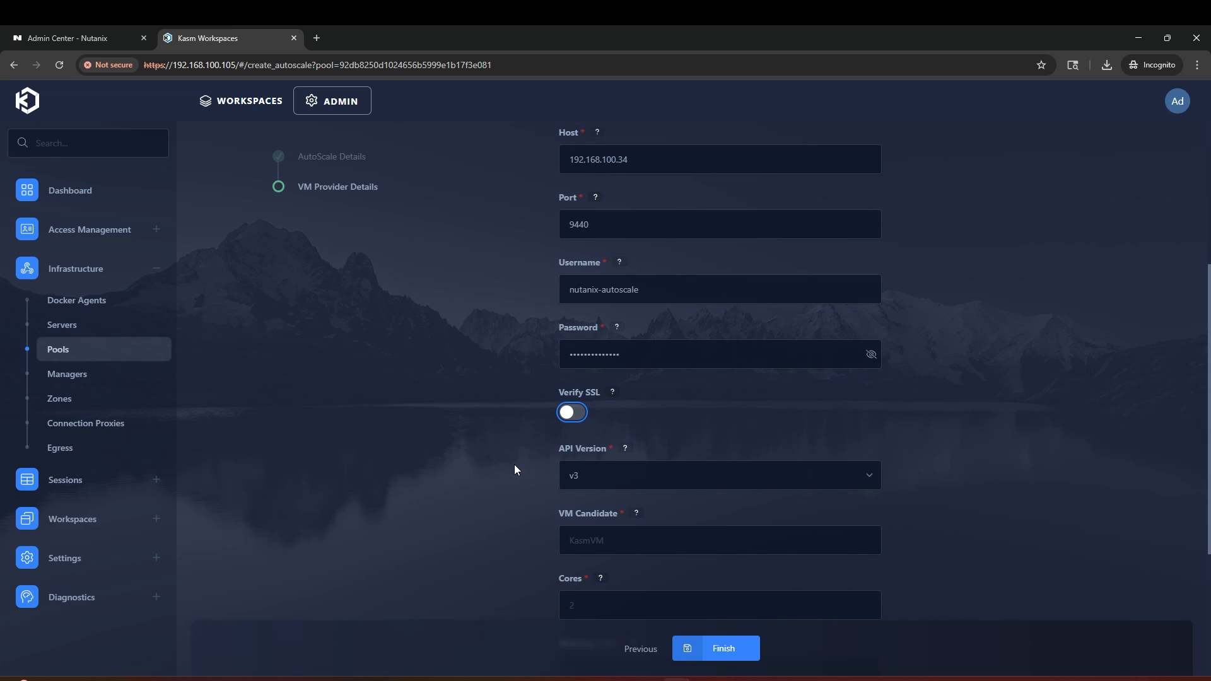
scroll(491, 455, "down", 1)
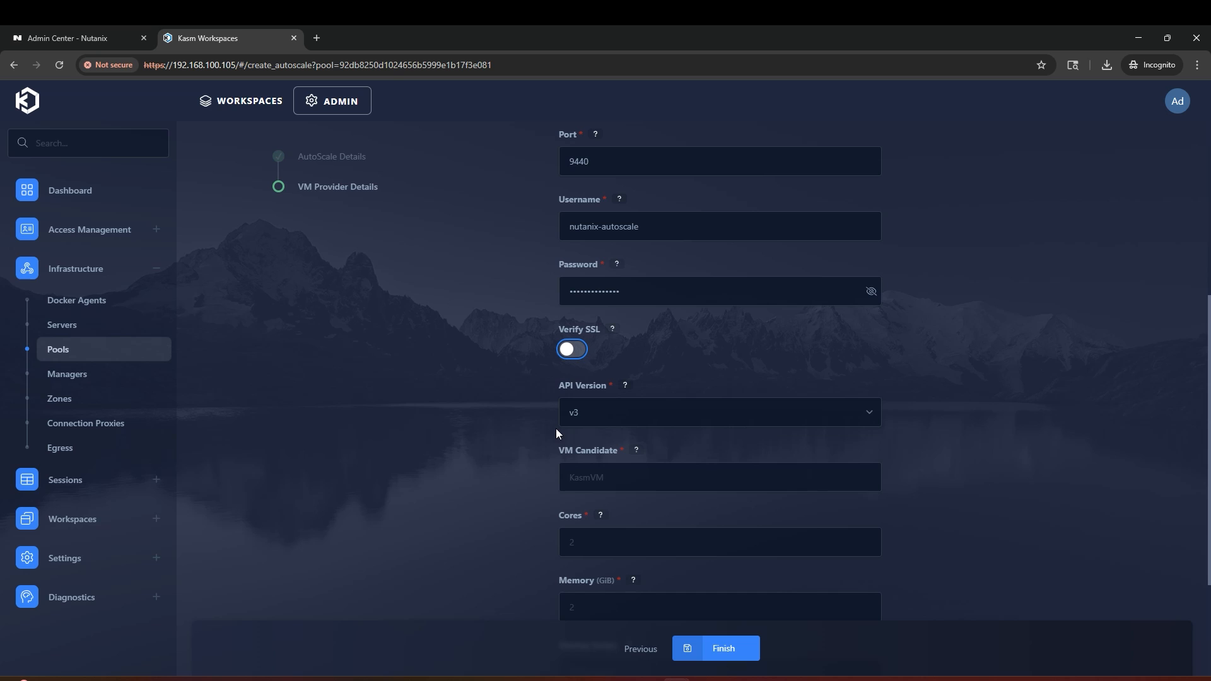
scroll(541, 483, "down", 1)
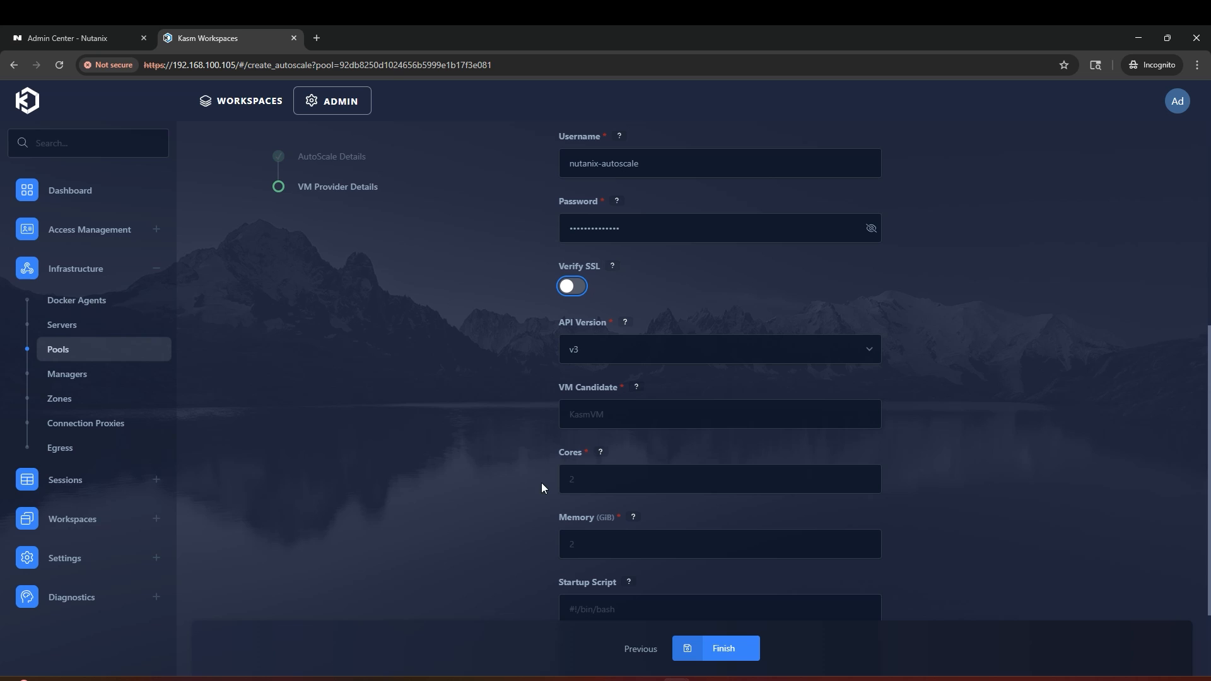
Step: Copy kasm-windows-template from Prism Central's VM list and paste it as the VM Candidate
left_click(104, 33)
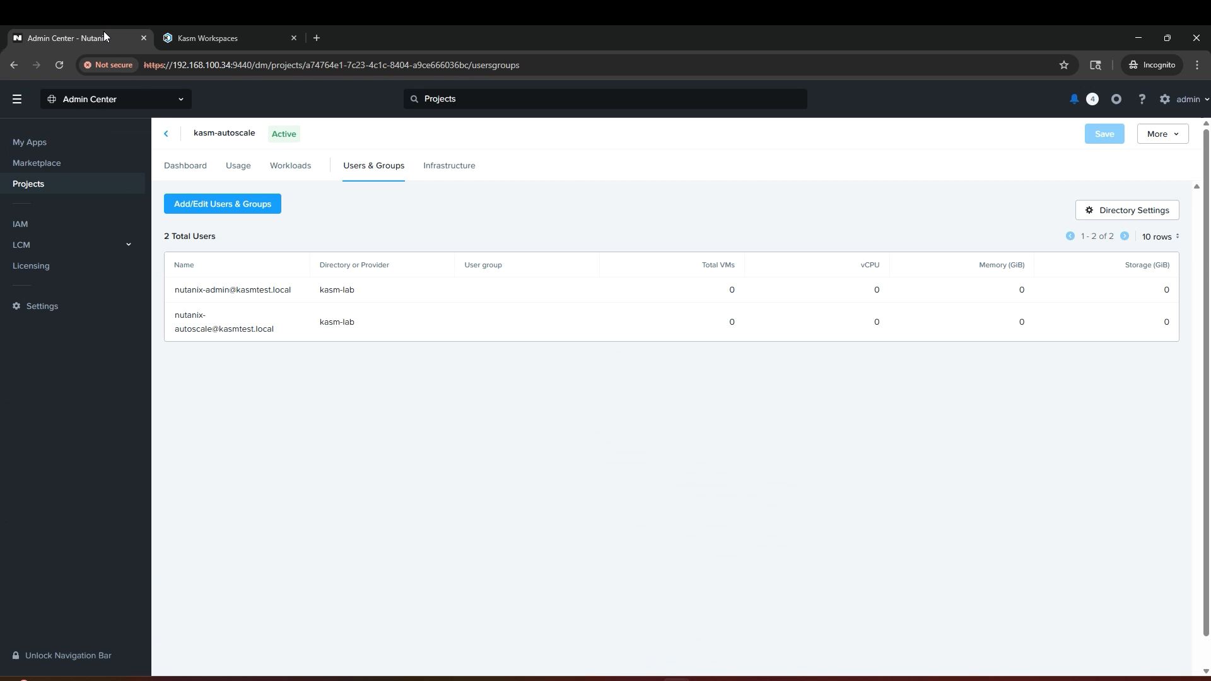
left_click(88, 101)
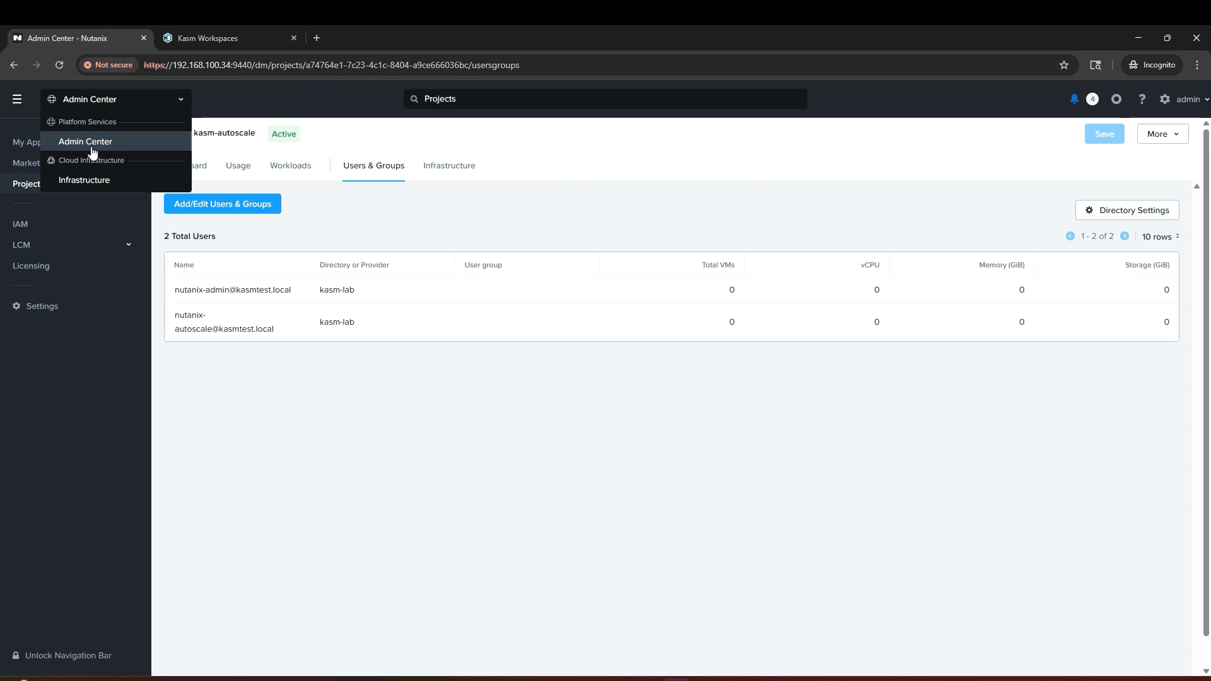
left_click(92, 178)
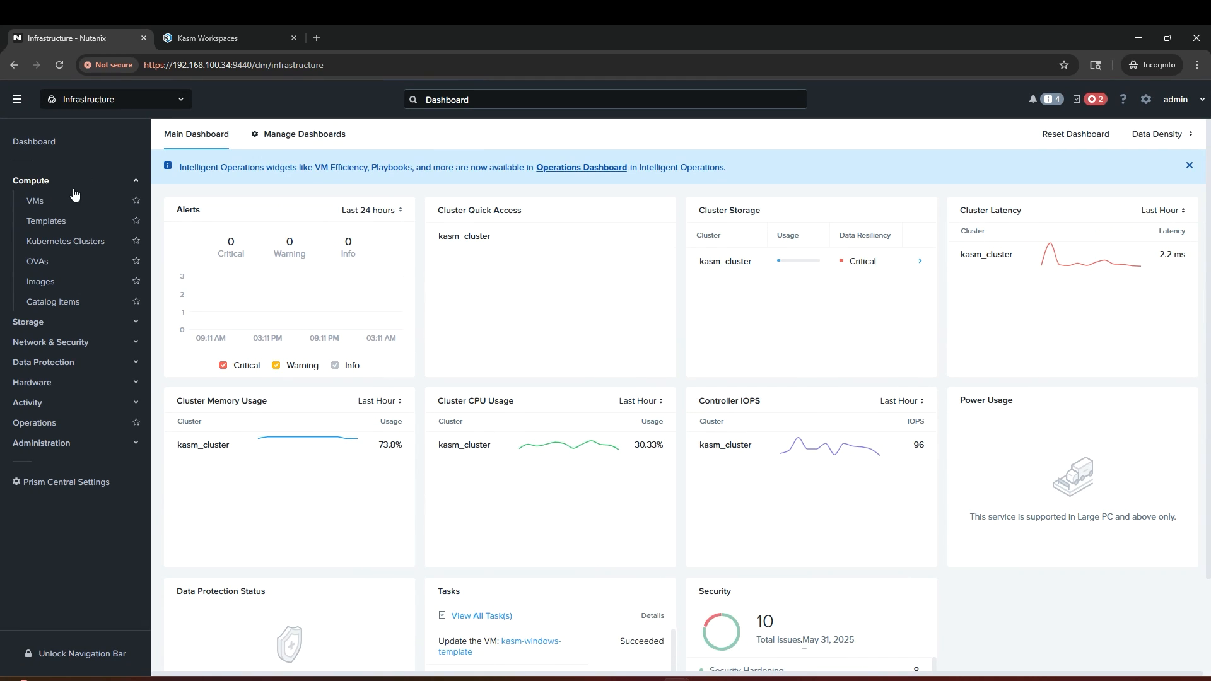
left_click(67, 200)
left_click_drag(320, 312, 200, 309)
key("ctrl+c")
left_click(208, 38)
left_click(618, 415)
key("ctrl+v")
Step: Give the provider VM 2 cores and 8 GiB of memory
left_click(650, 486)
type("2")
left_click(943, 534)
left_click(785, 548)
type("8")
left_click(963, 532)
Step: Open the kasmtech/workspaces-autoscale-startup-scripts GitHub repository on the develop branch in a new tab
scroll(963, 533, "down", 1)
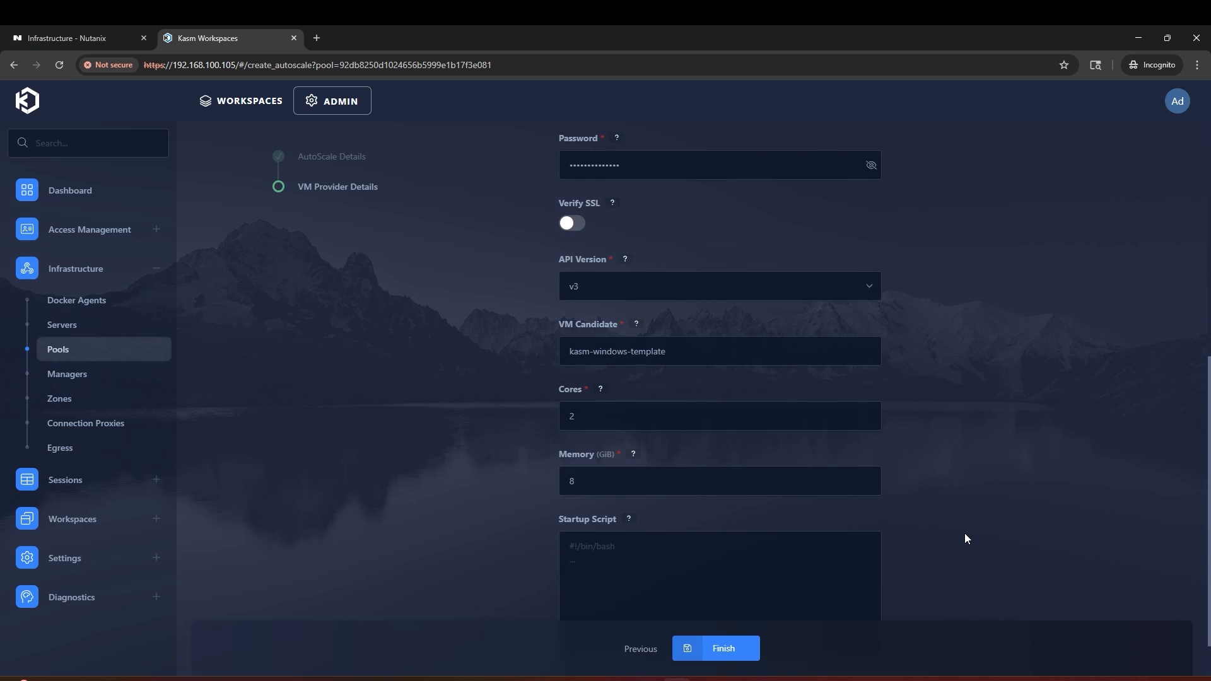
scroll(964, 534, "down", 1)
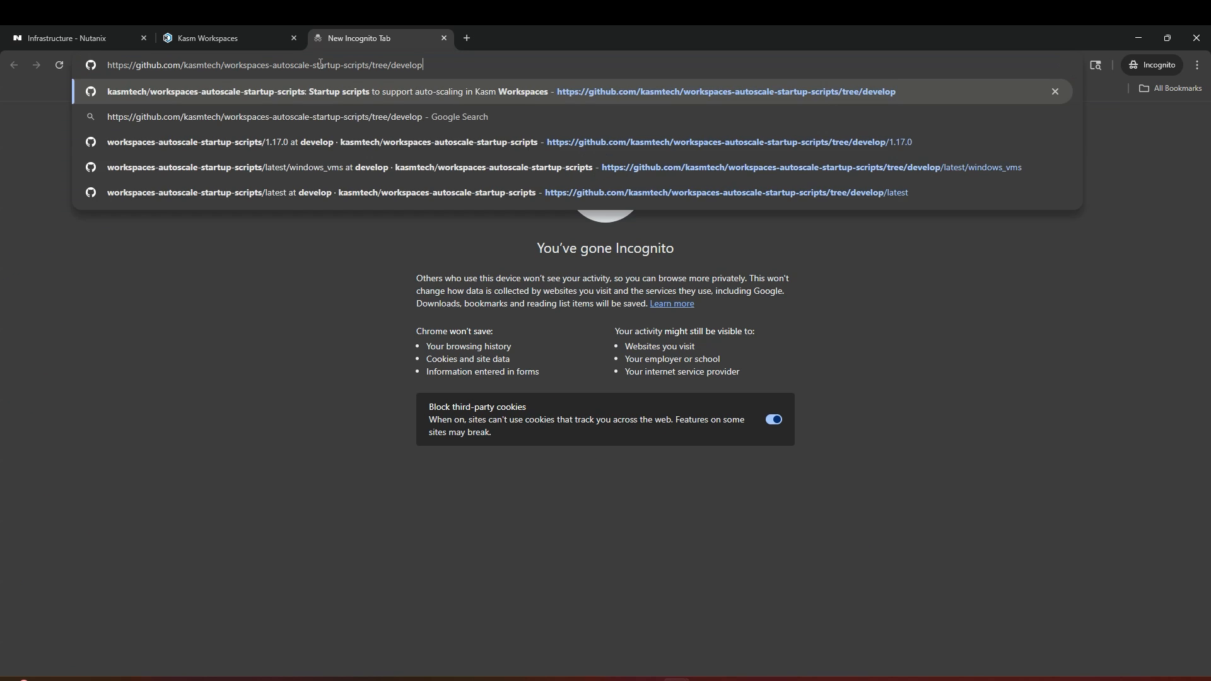
key("Return")
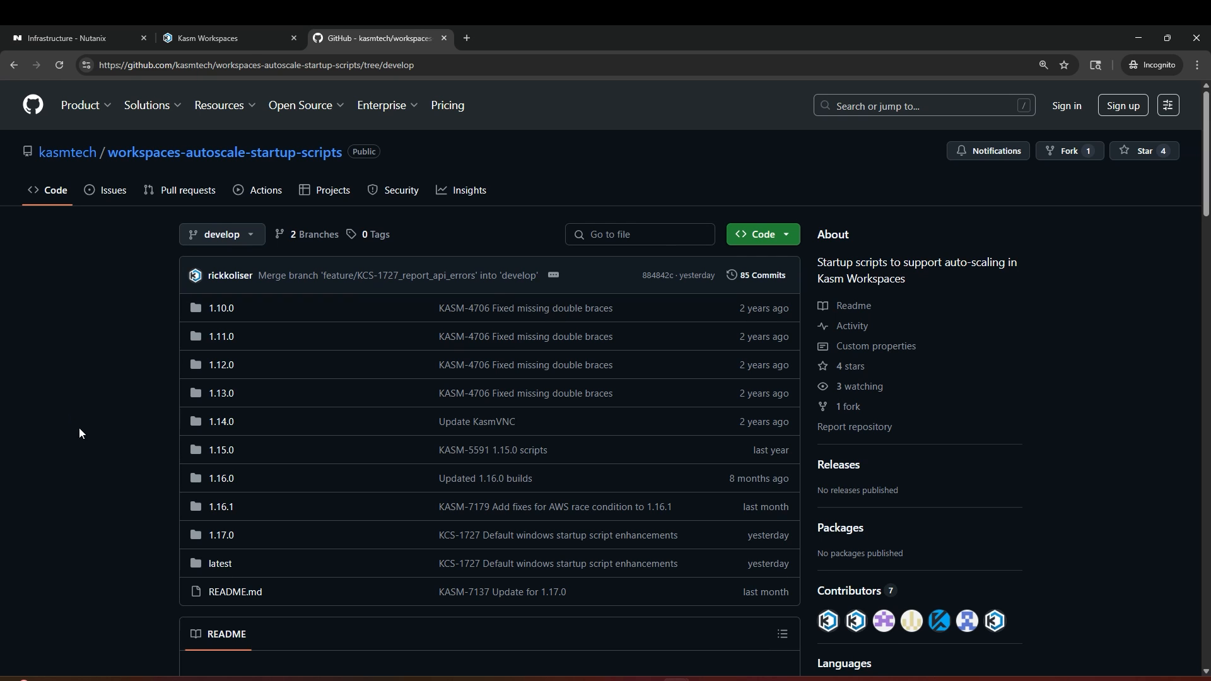
Step: Open default_kasm_desktop_service_startup_script.txt in the 1.17.0/windows_vms folder on GitHub
left_click(224, 536)
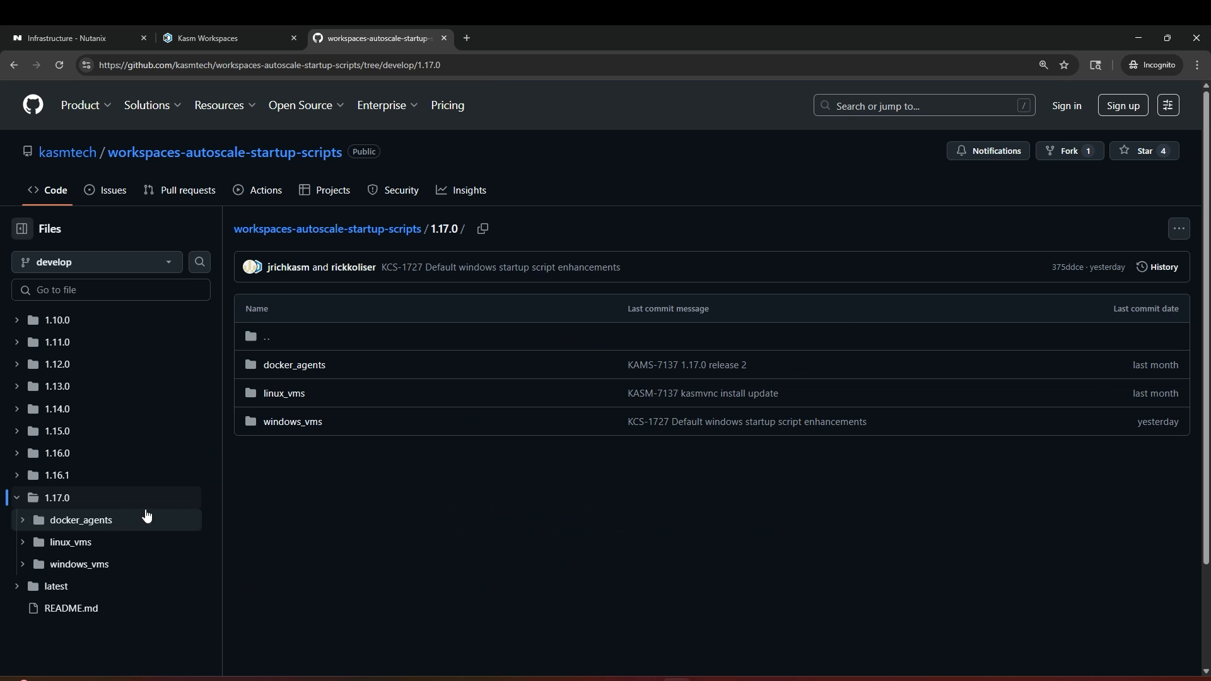
left_click(309, 424)
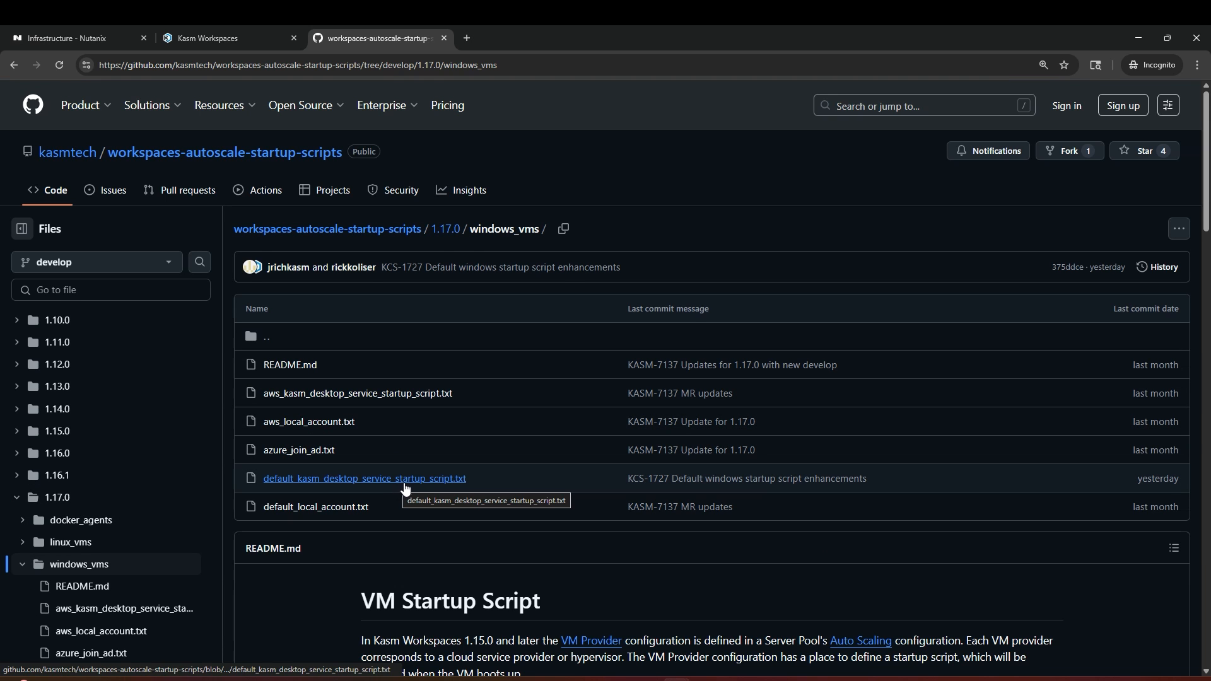
left_click(426, 486)
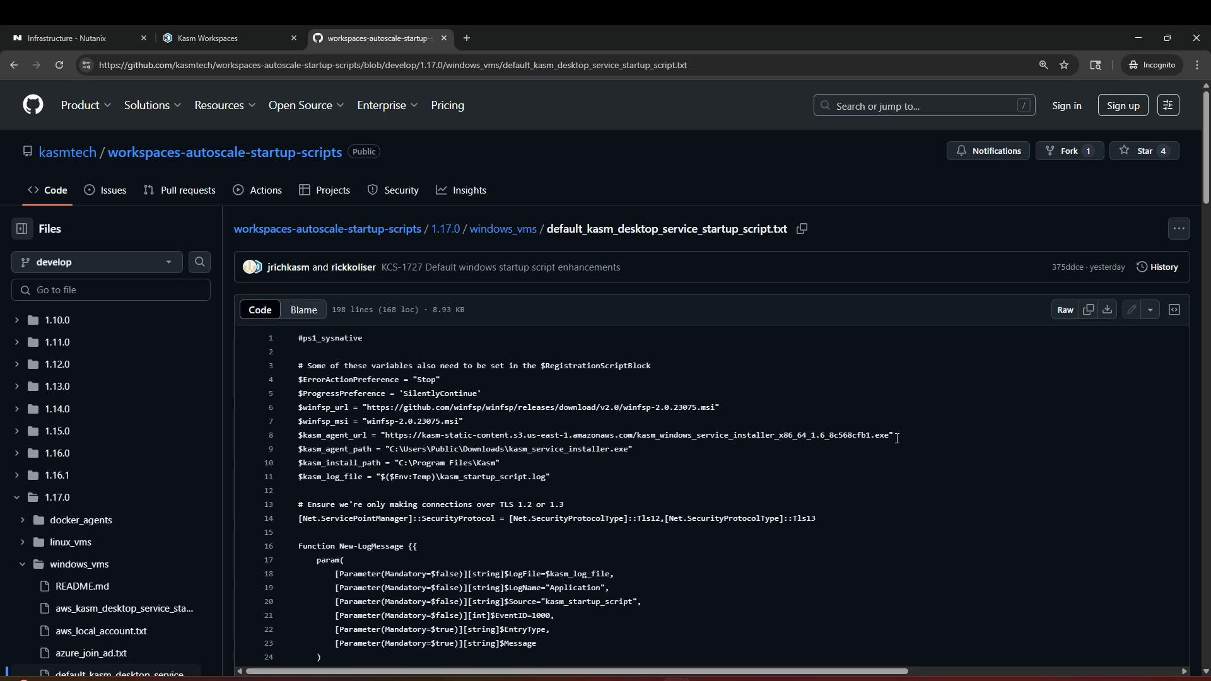
left_click(241, 46)
Step: Paste the Windows startup script into Startup Script and finish the Windows Autoscale config
left_click(641, 492)
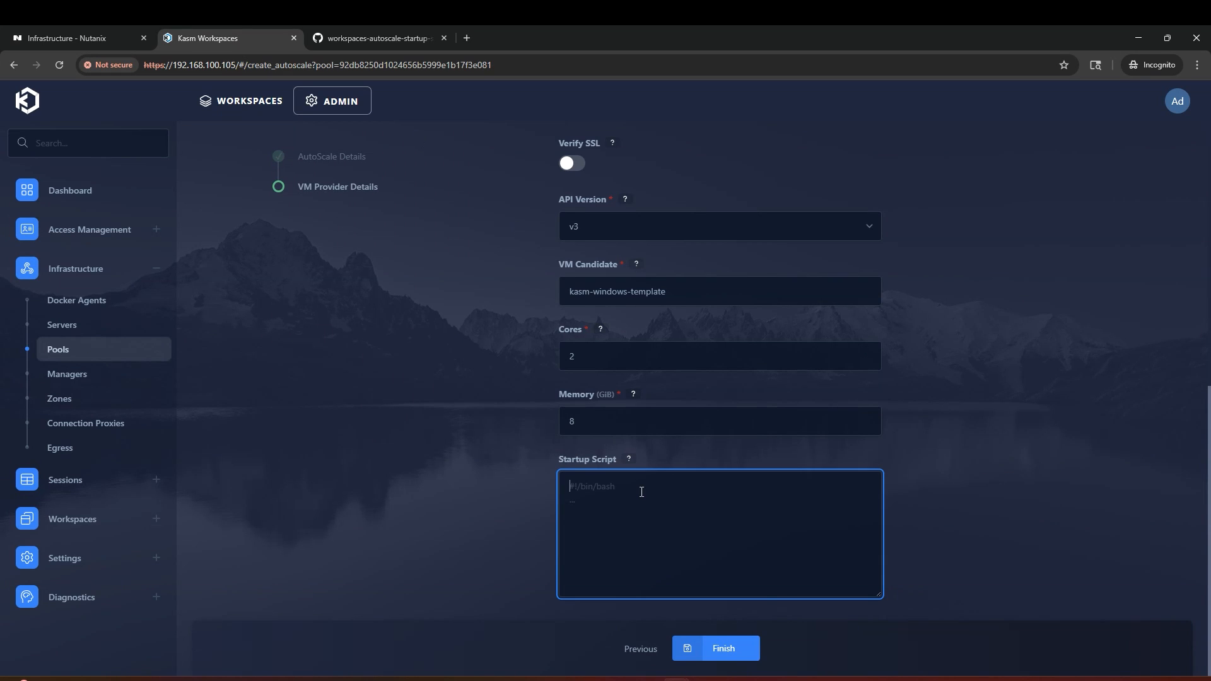
key("ctrl+v")
left_click(747, 648)
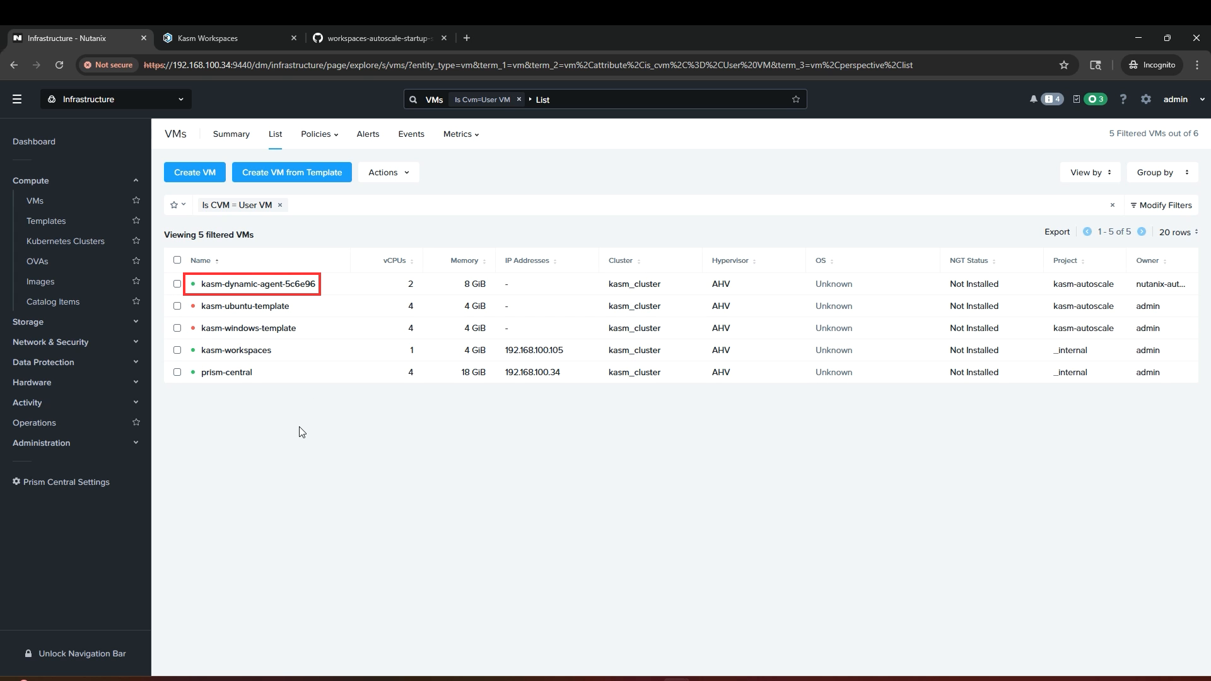
Step: Show Infrastructure > Servers and refresh until autoscaled server kasm5c6e96a9d3 is running
left_click(240, 31)
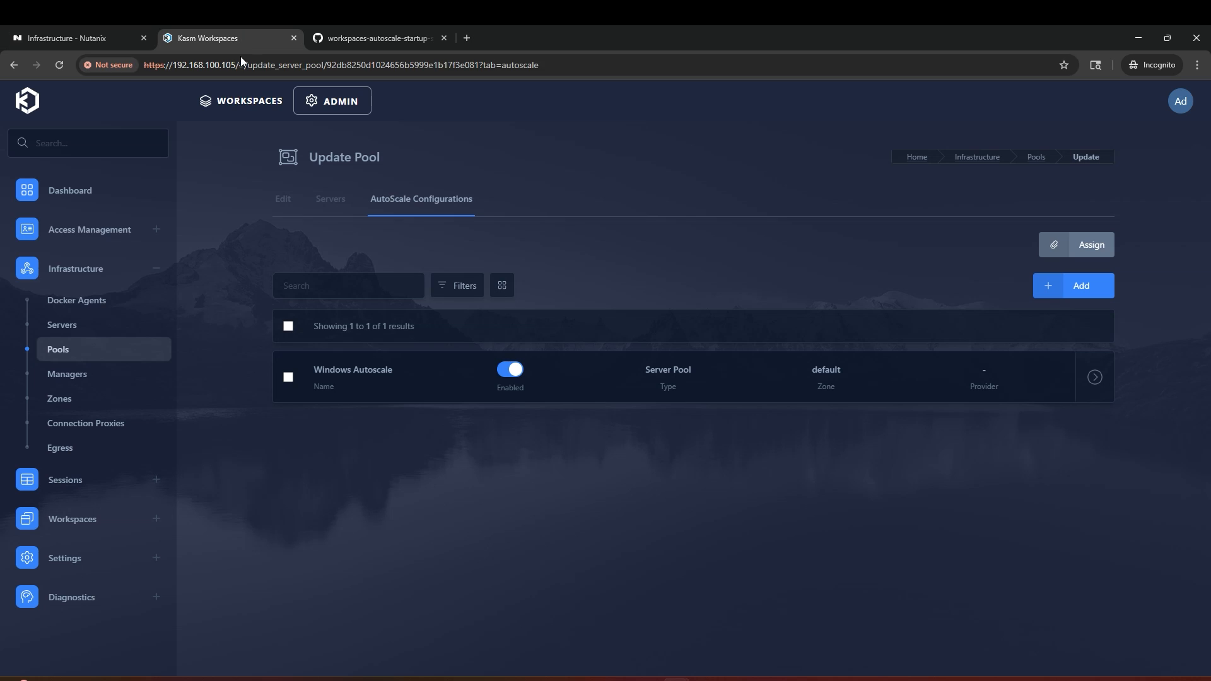
left_click(104, 326)
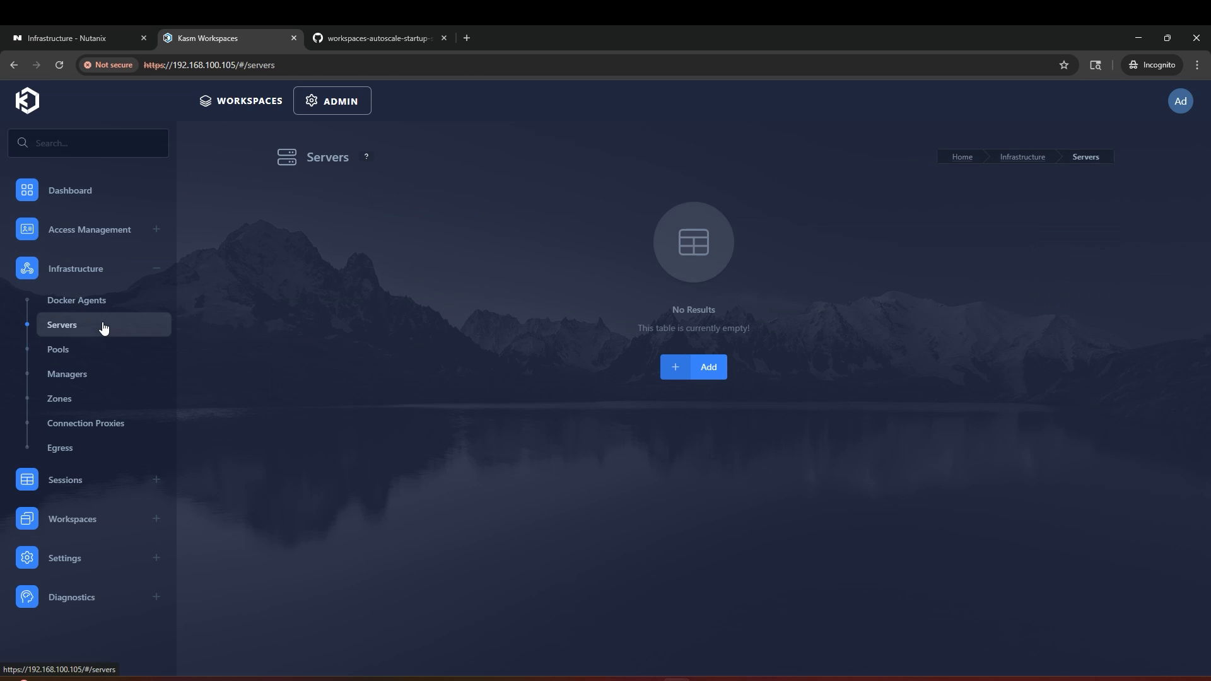
left_click(59, 65)
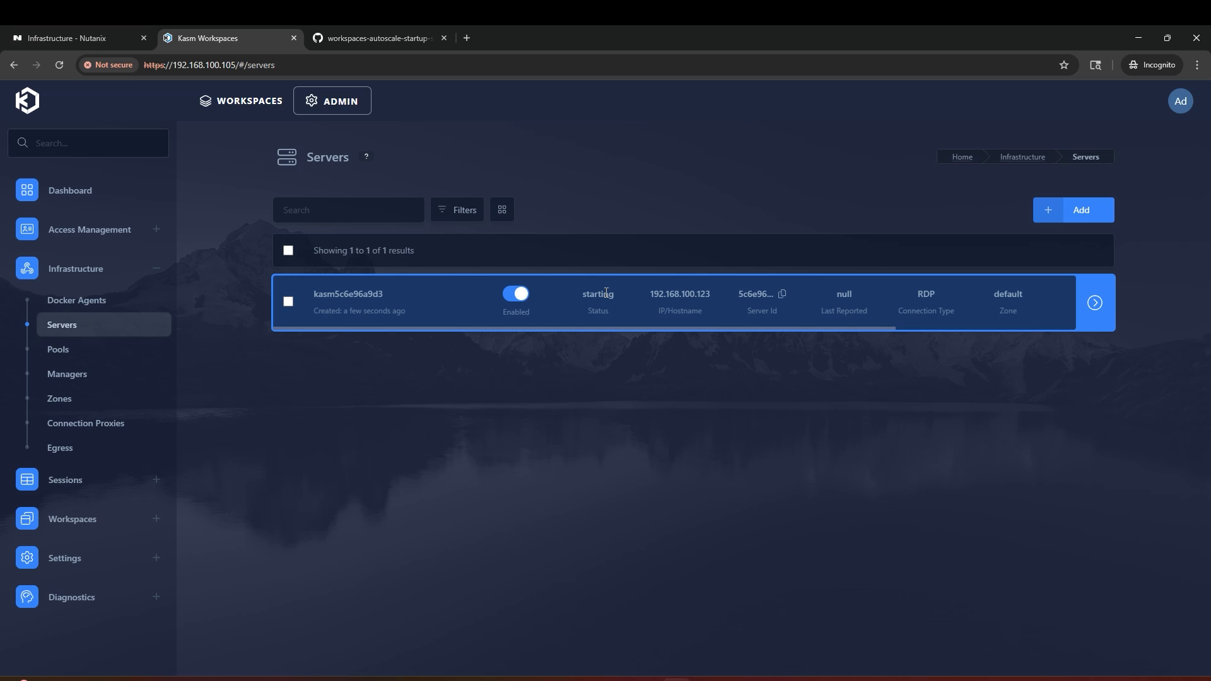
left_click(59, 66)
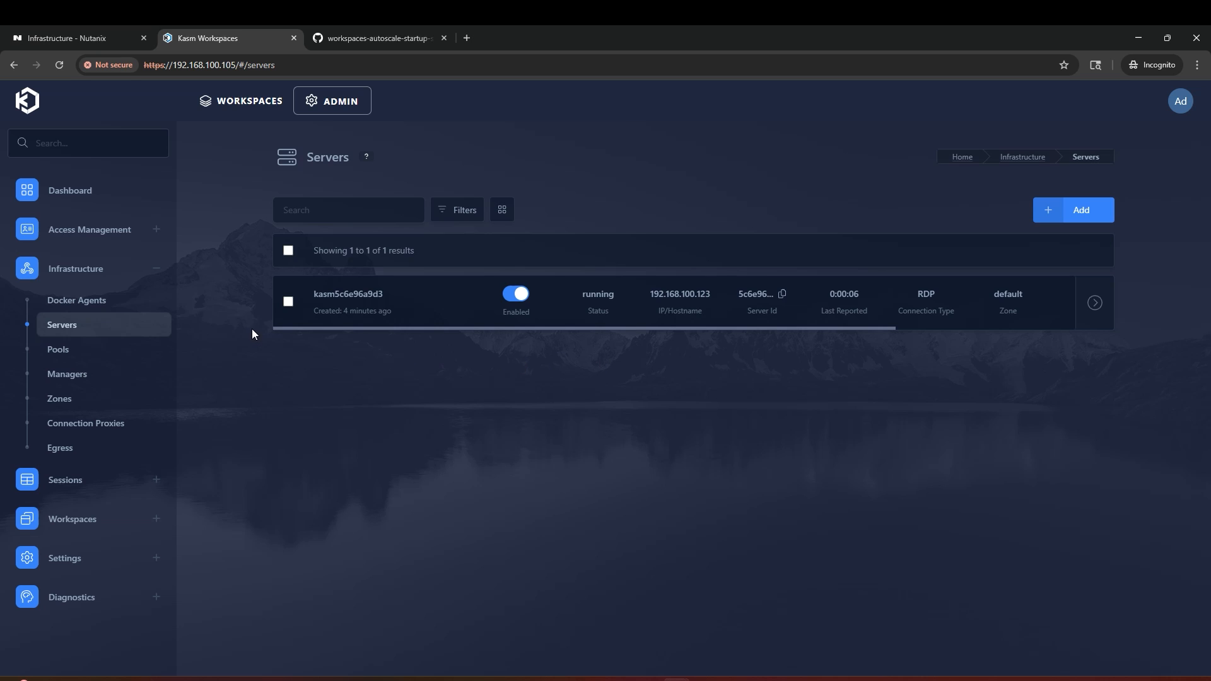
mouse_move(93, 626)
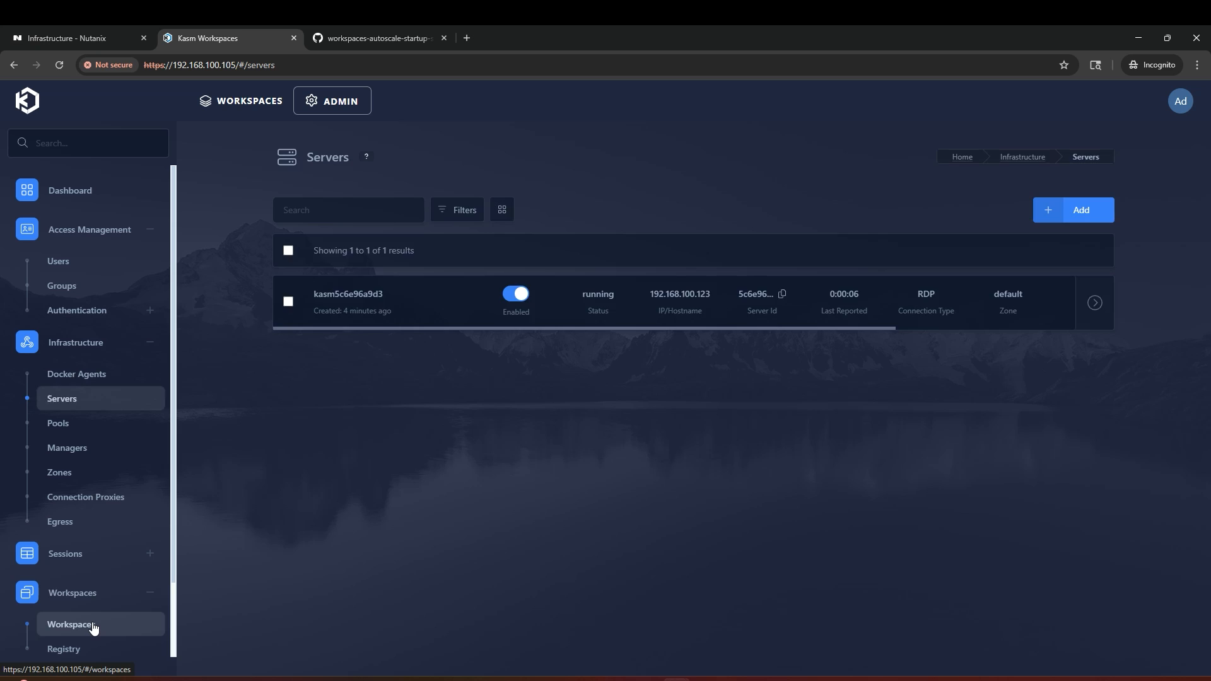
left_click(94, 626)
Step: Add and save Pool workspace 'Windows Desktop' on Windows Server Pool with the Web native RDP client
left_click(1072, 246)
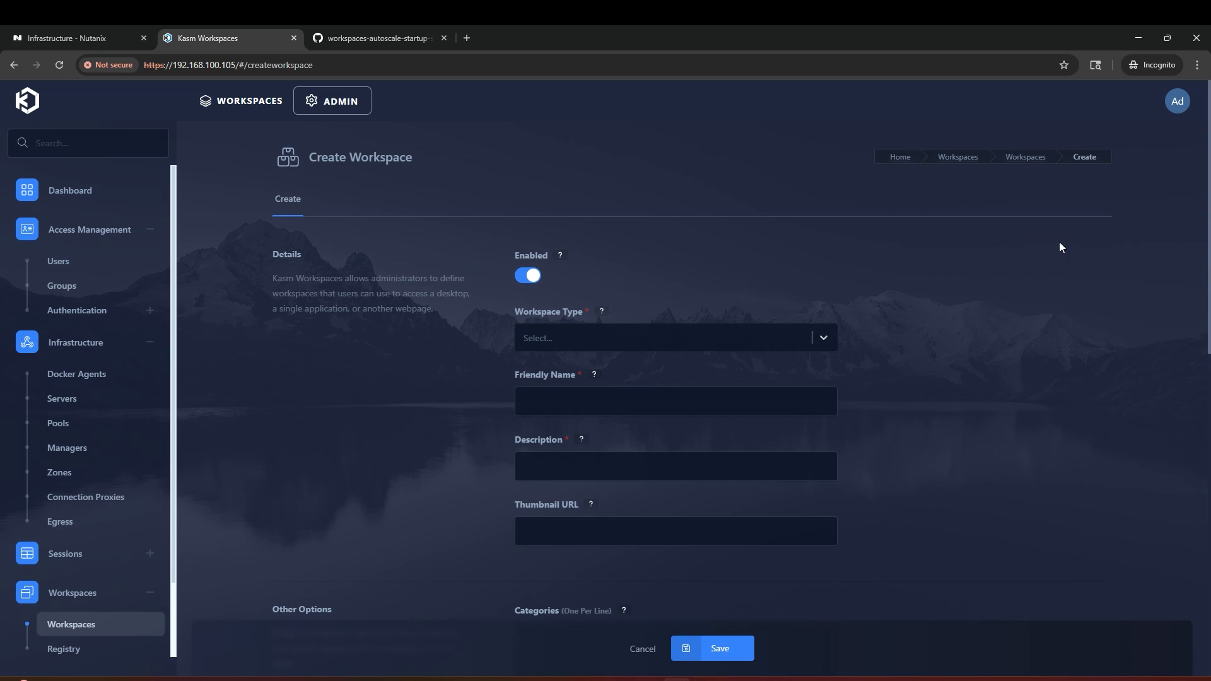
left_click(695, 331)
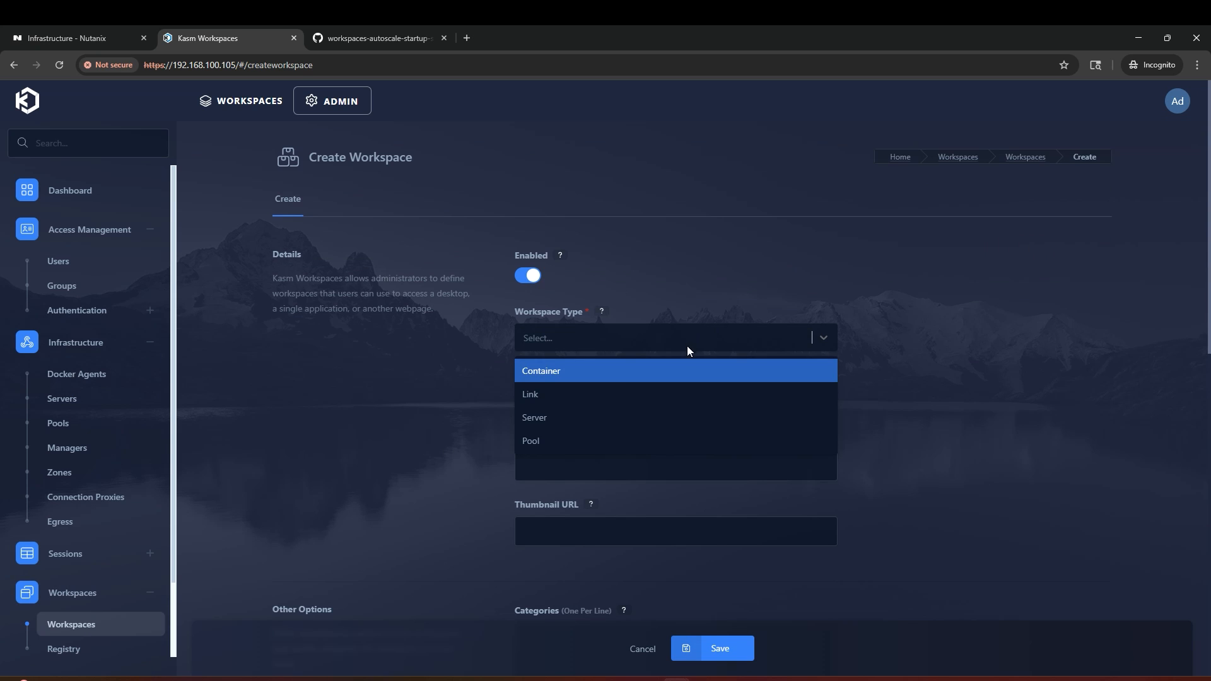
left_click(633, 435)
left_click(678, 406)
type("Windows Desktop")
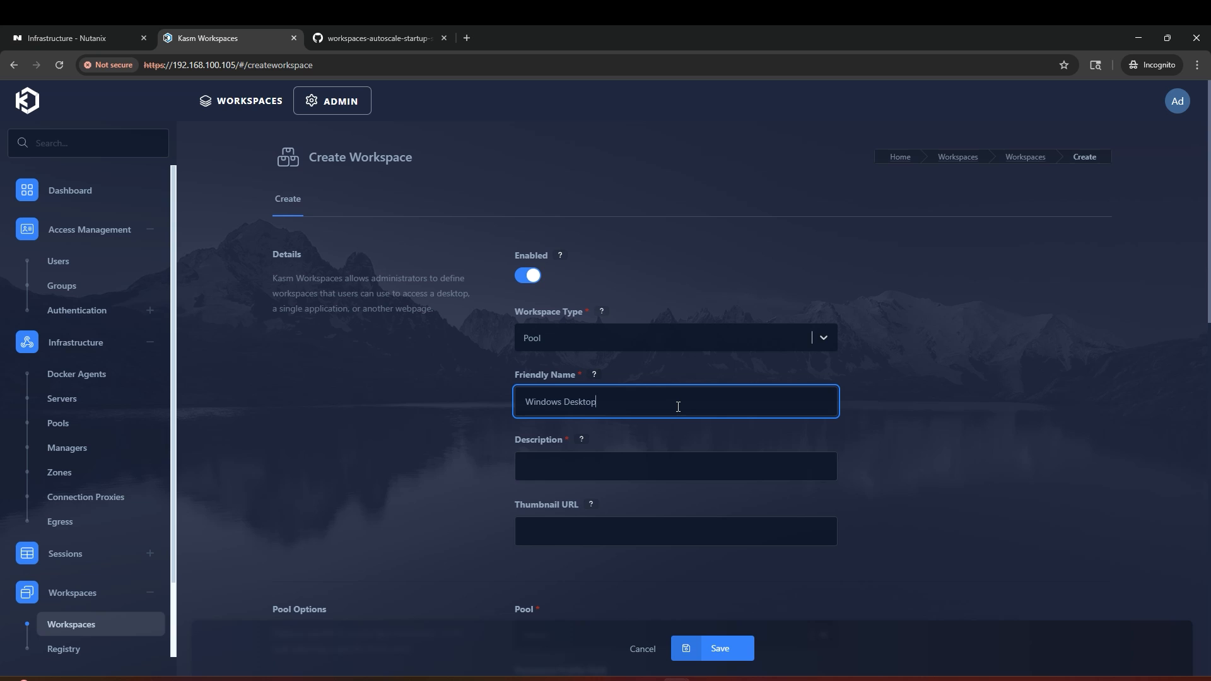
scroll(1016, 470, "down", 6)
left_click(795, 264)
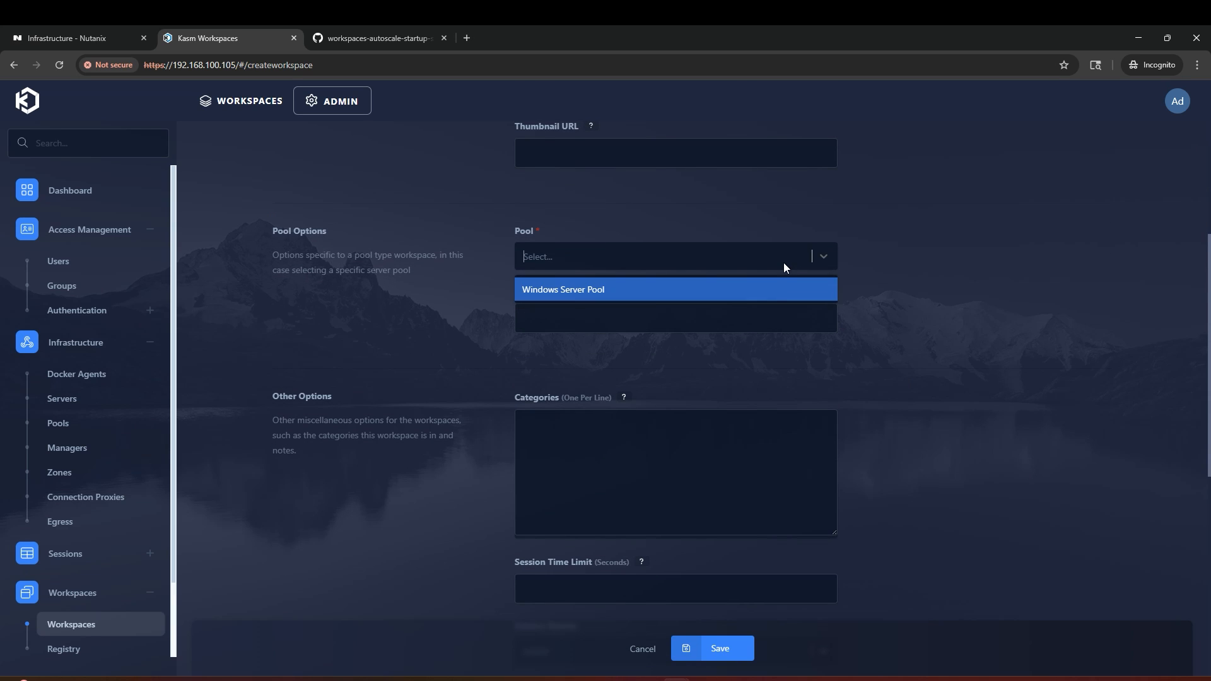
left_click(773, 290)
left_click(781, 256)
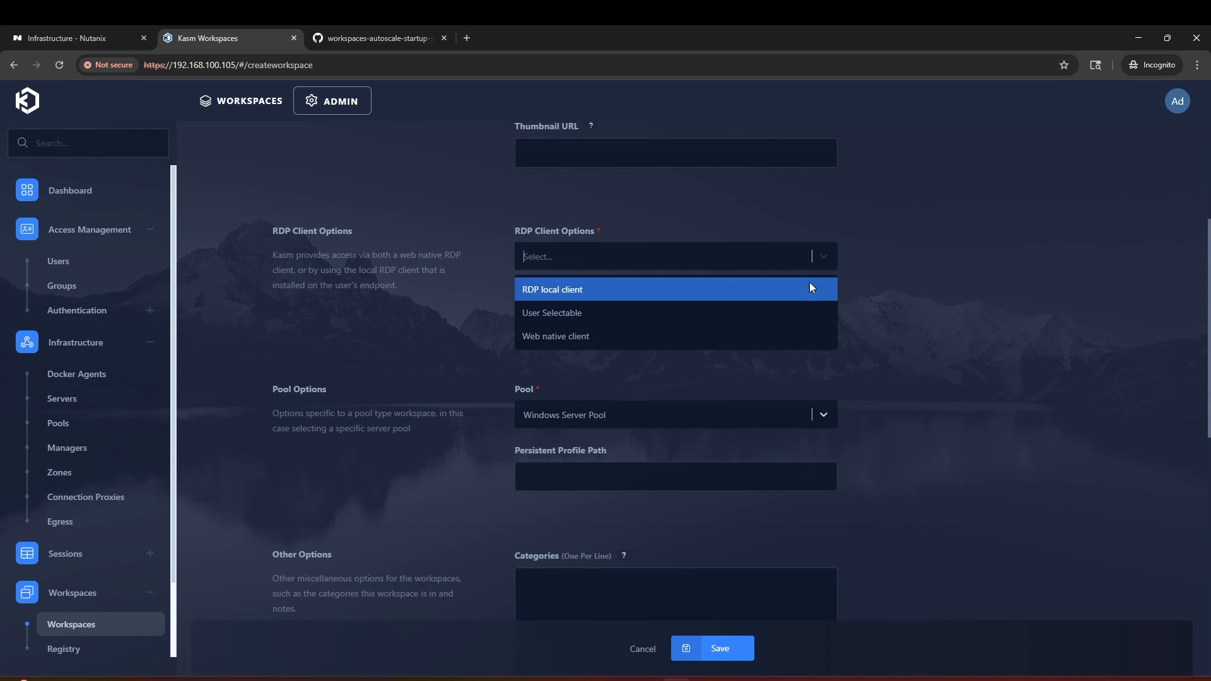
left_click(762, 334)
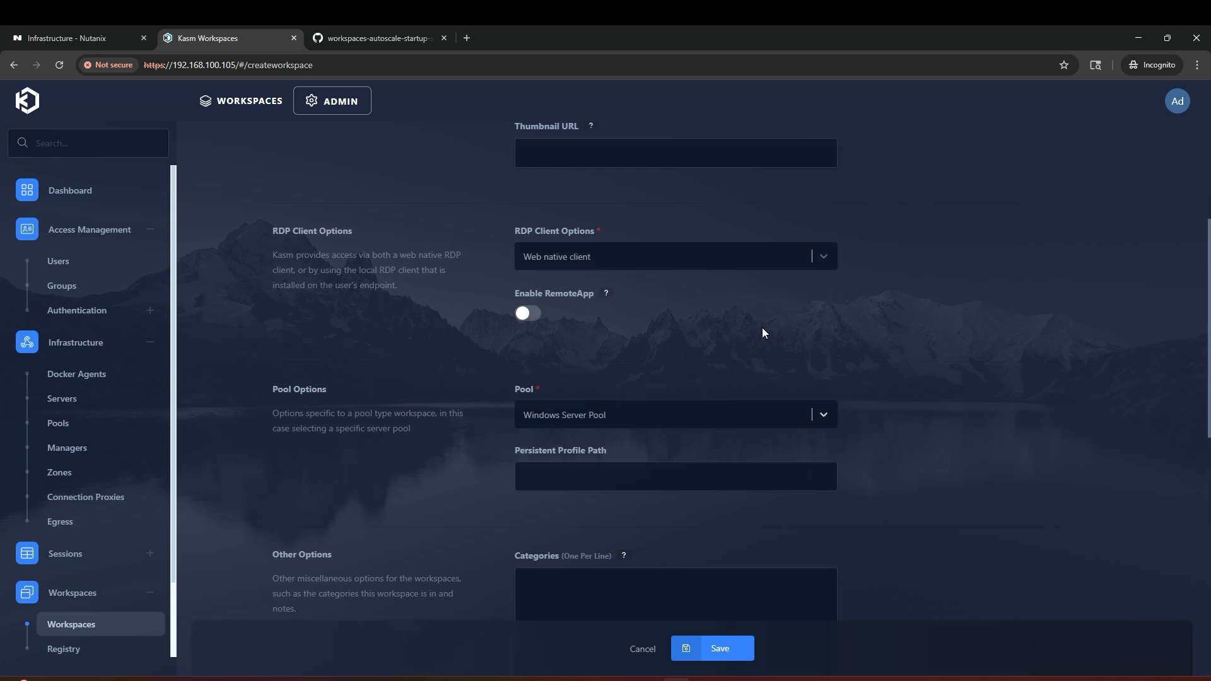
scroll(744, 492, "down", 10)
left_click(722, 647)
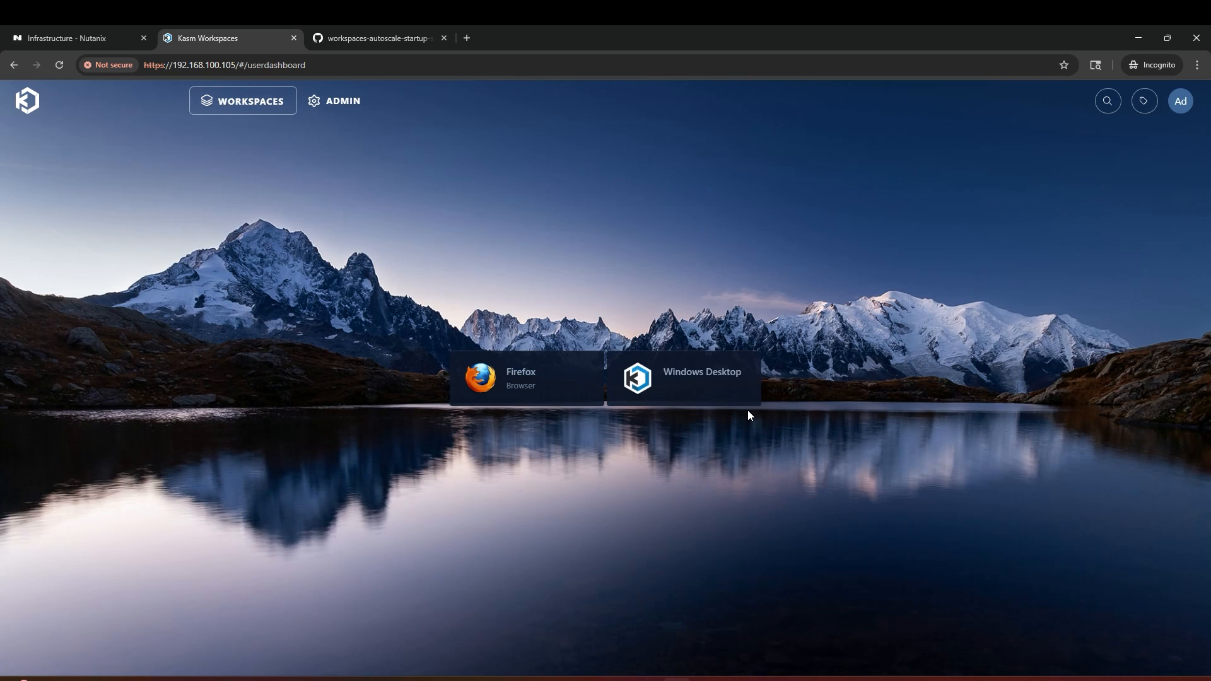
Step: Launch a Windows Desktop session, then check Prism Central for the new kasm-dynamic-agent-5b5330 VM
left_click(725, 398)
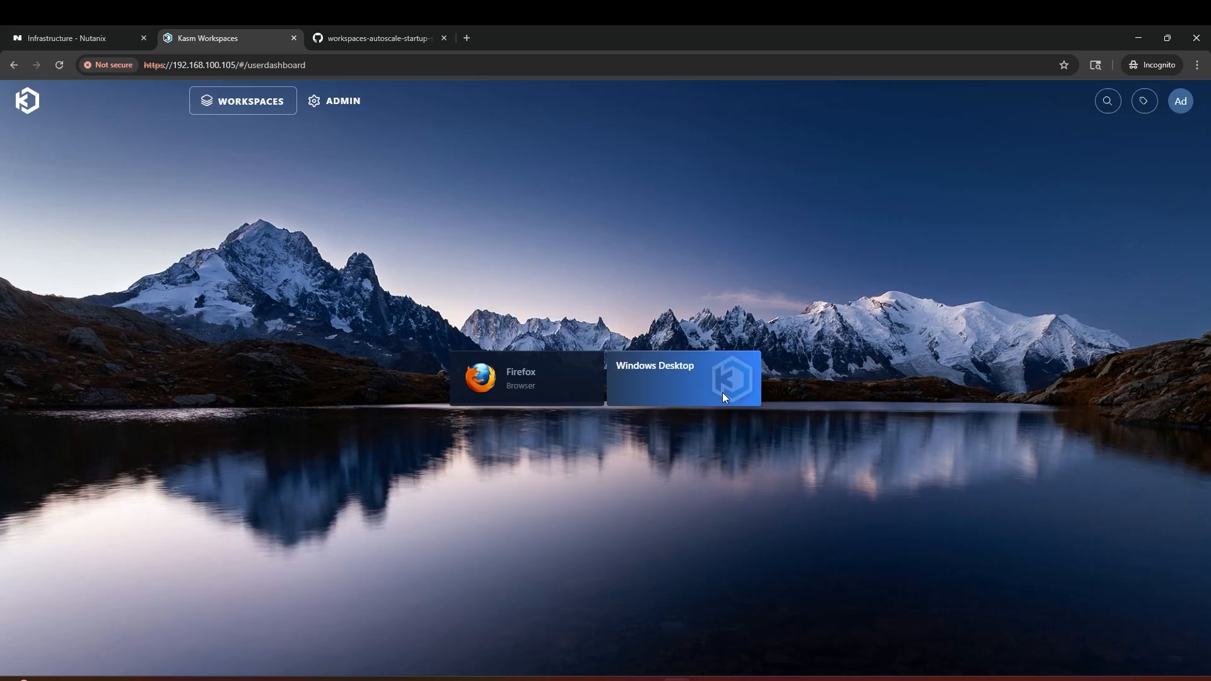
left_click(675, 448)
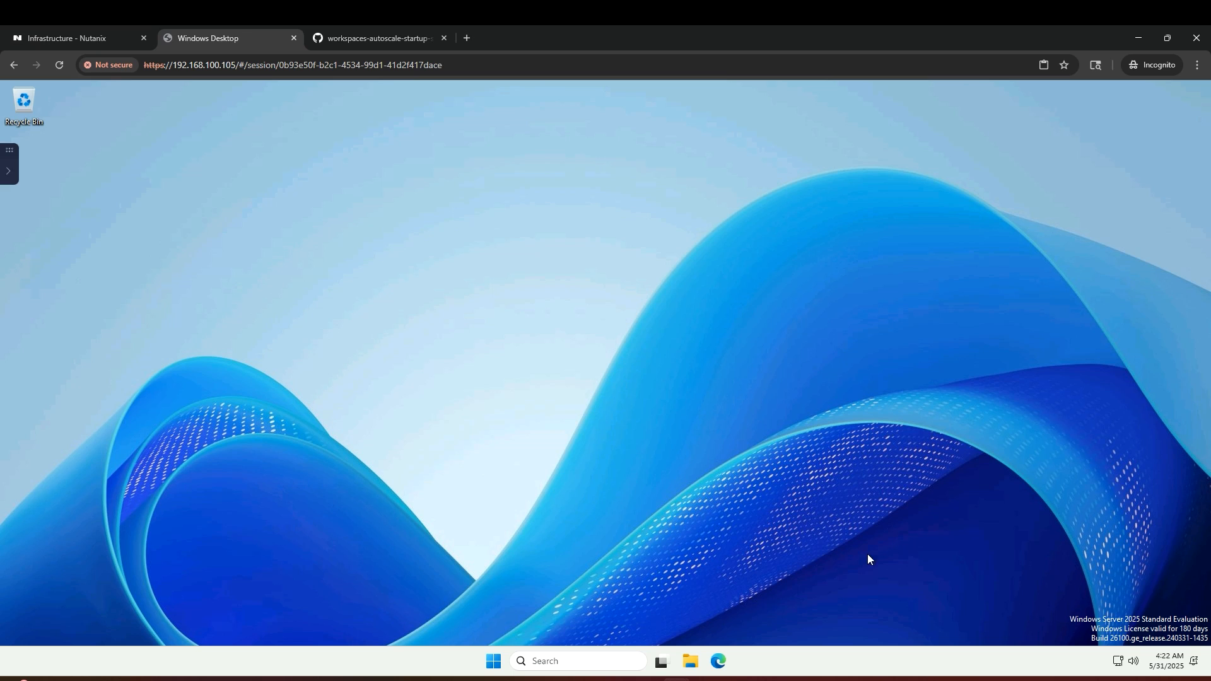
left_click(104, 34)
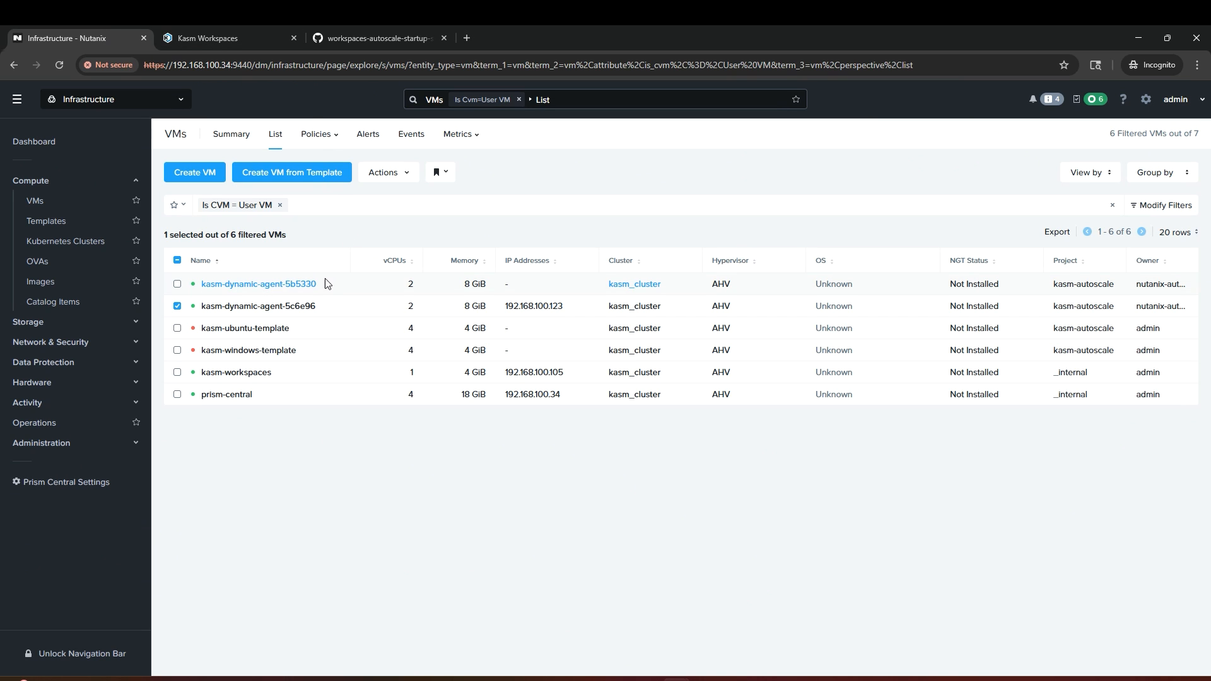
Step: View Kasm's Servers list showing kasm5b533008d8 starting, then begin deleting the Windows Desktop session
left_click(270, 28)
left_click(332, 102)
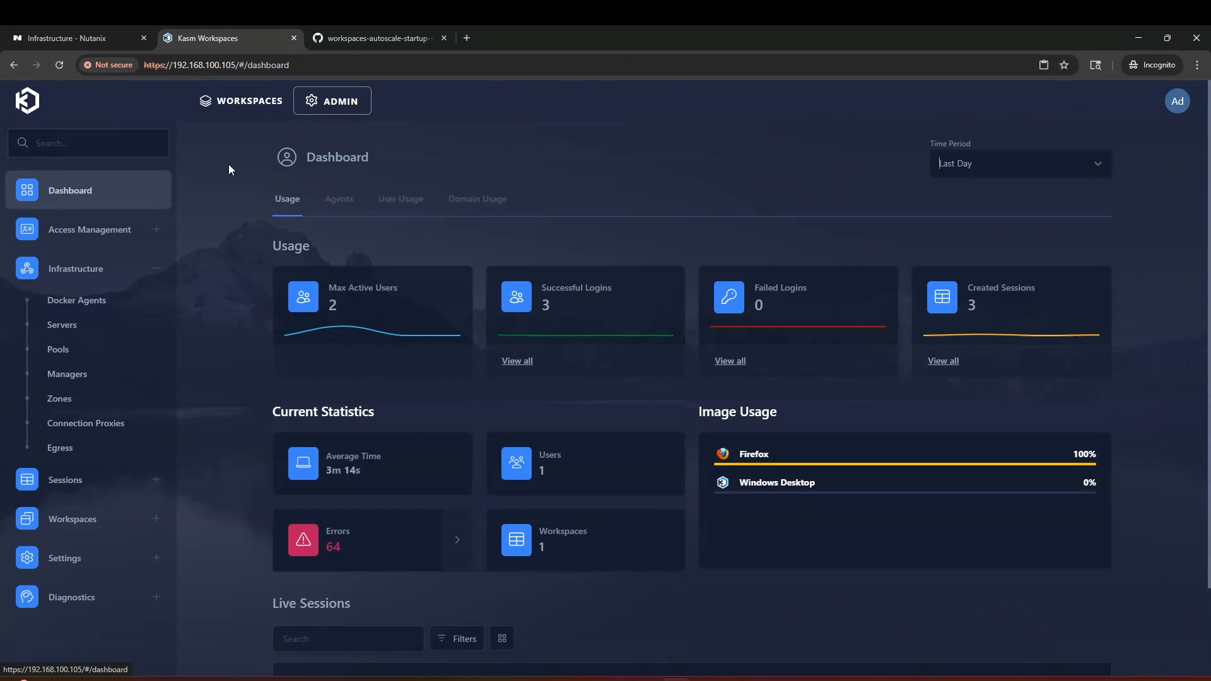
left_click(109, 325)
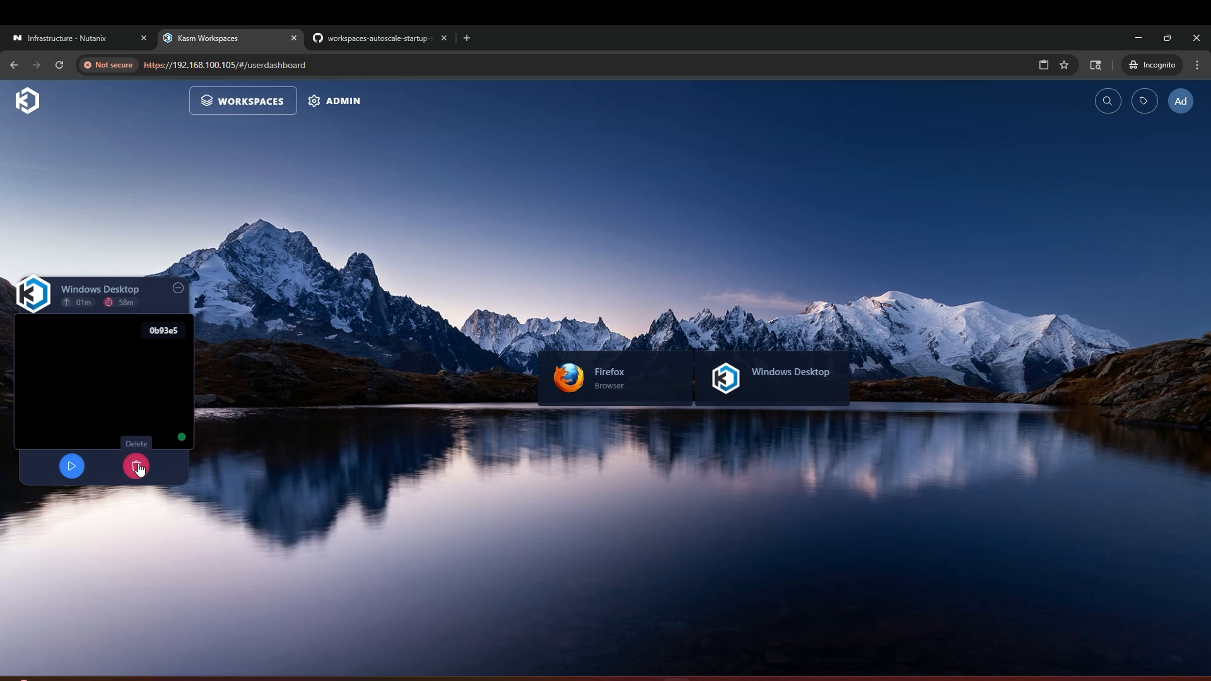
left_click(135, 466)
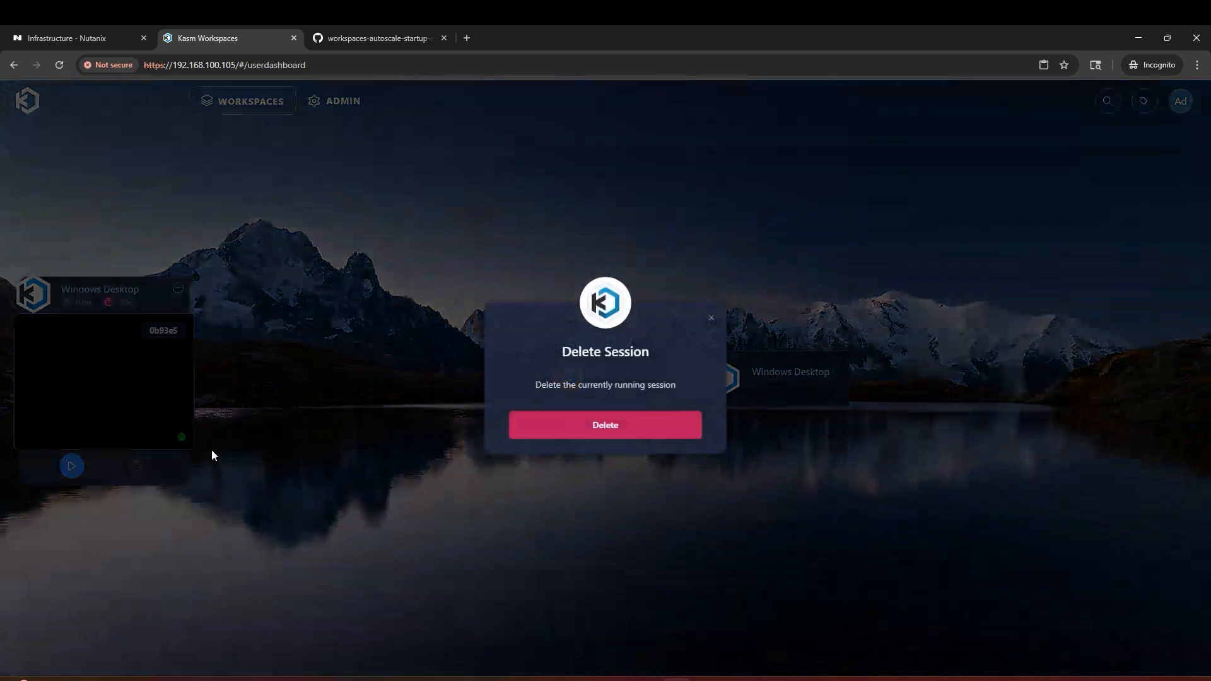
Step: Confirm deleting the Windows Desktop session and watch the admin Servers list
left_click(556, 435)
left_click(352, 105)
left_click(110, 324)
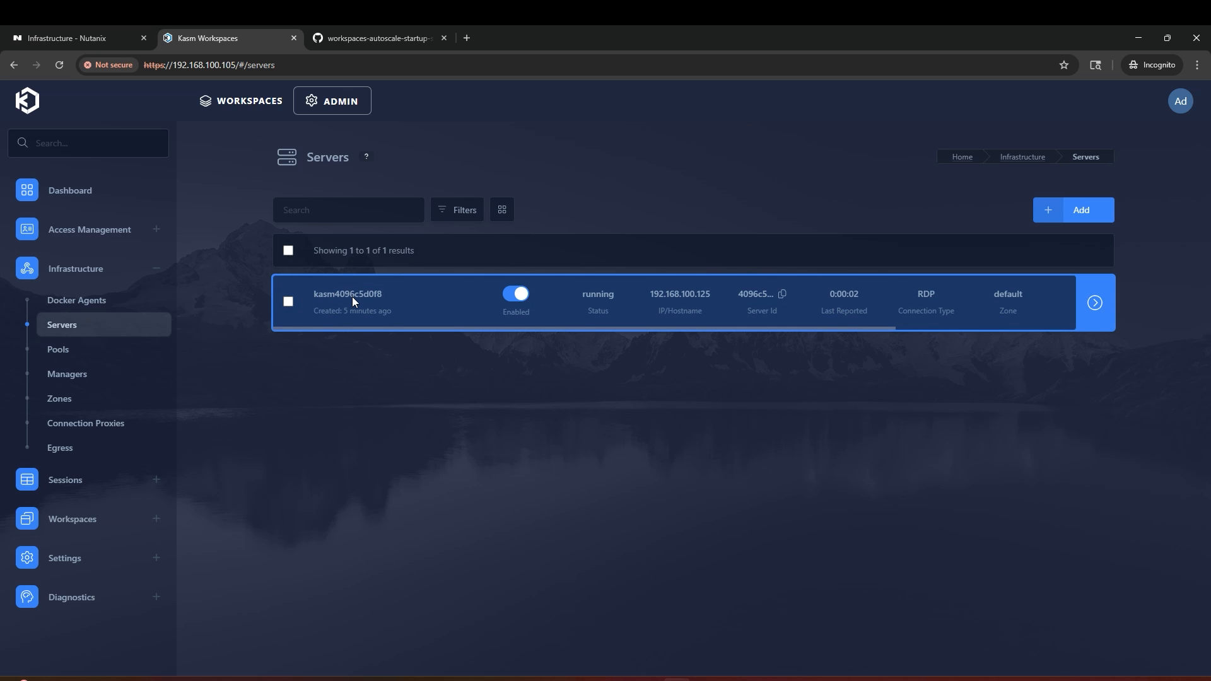
Step: Show the Global settings scrolled to the 600-second Provision Timeout
left_click(125, 569)
left_click(120, 587)
scroll(375, 565, "down", 10)
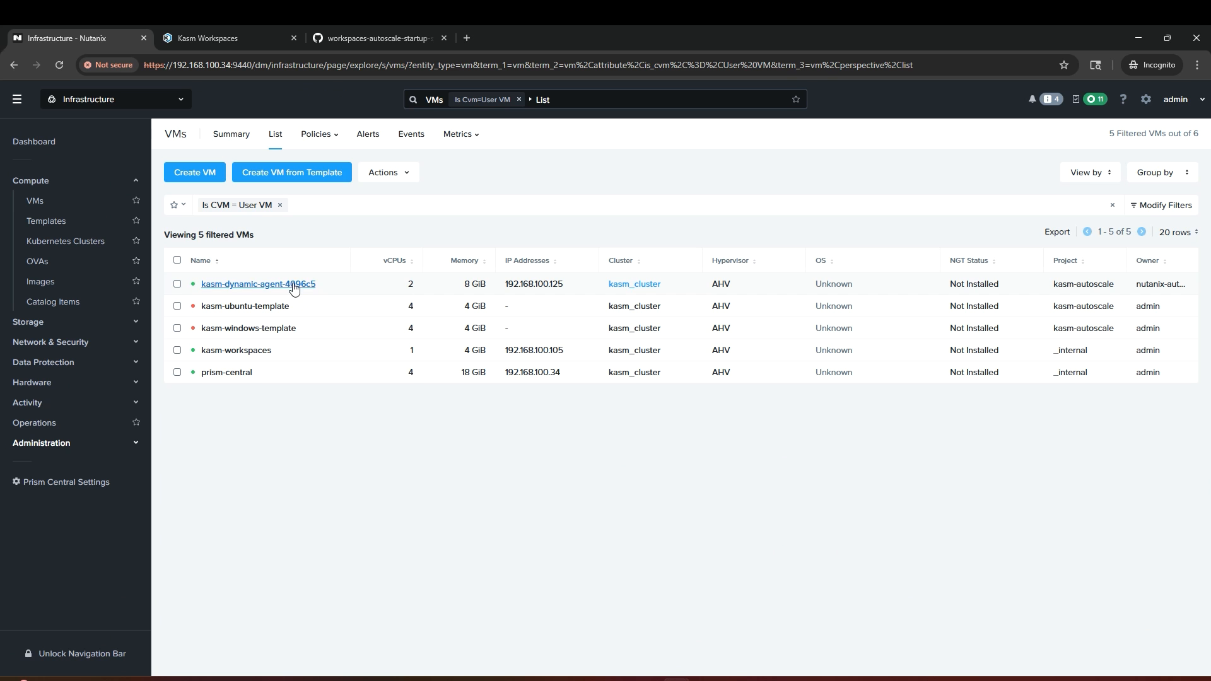
right_click(298, 284)
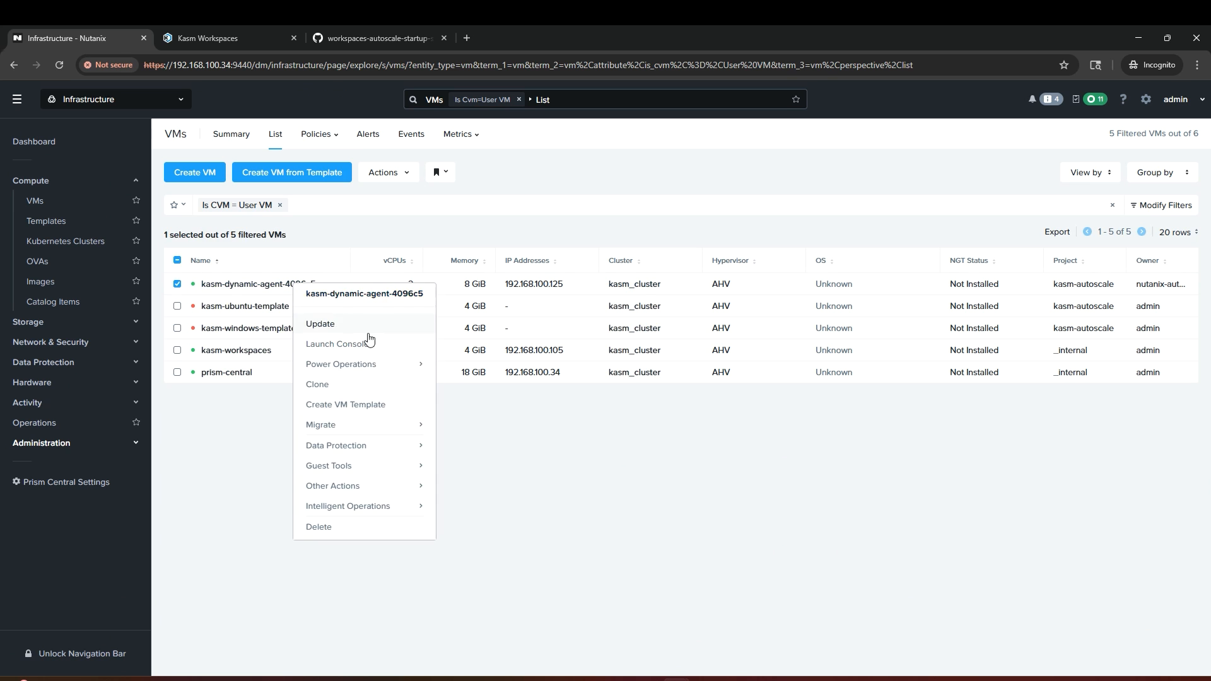
Step: Open kasm-dynamic-agent-4096c5's console full size and browse to D:\openstack\latest
left_click(371, 343)
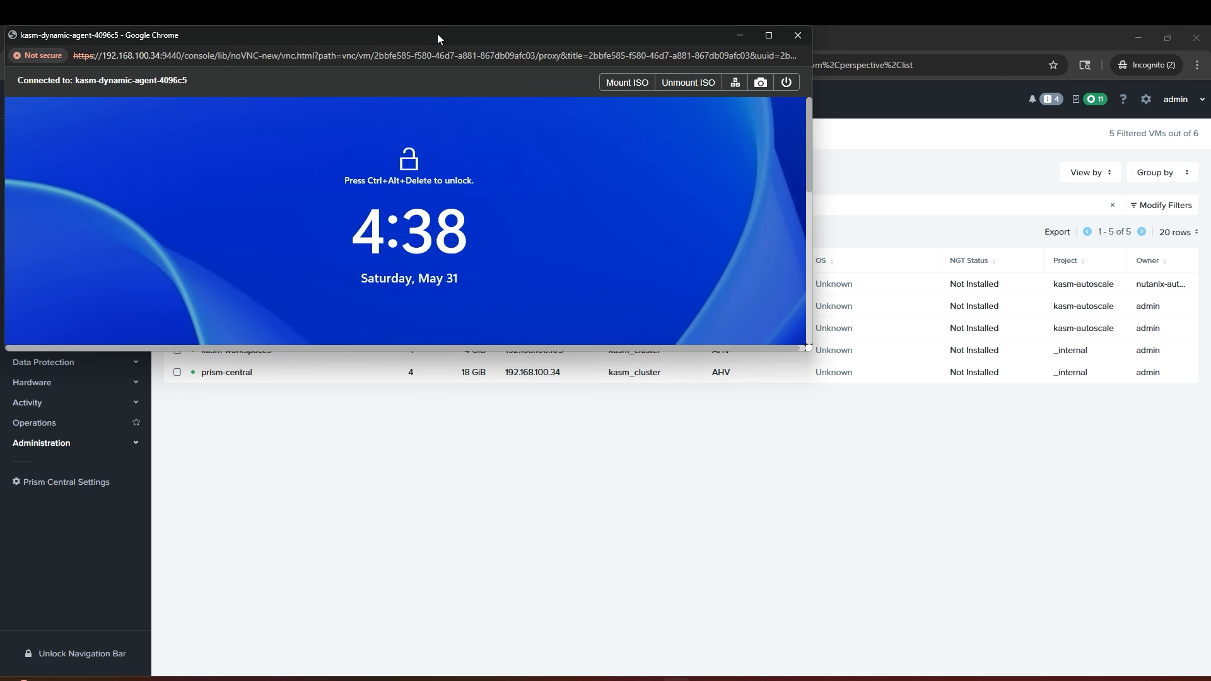
double_click(437, 32)
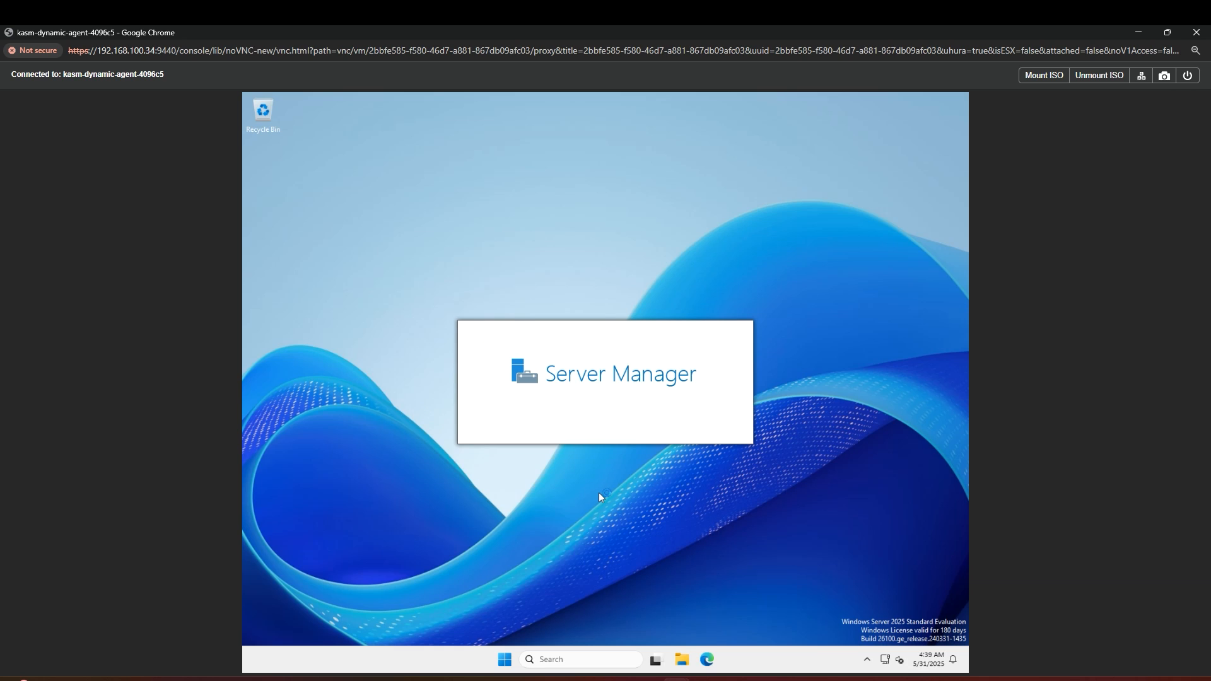
left_click(681, 658)
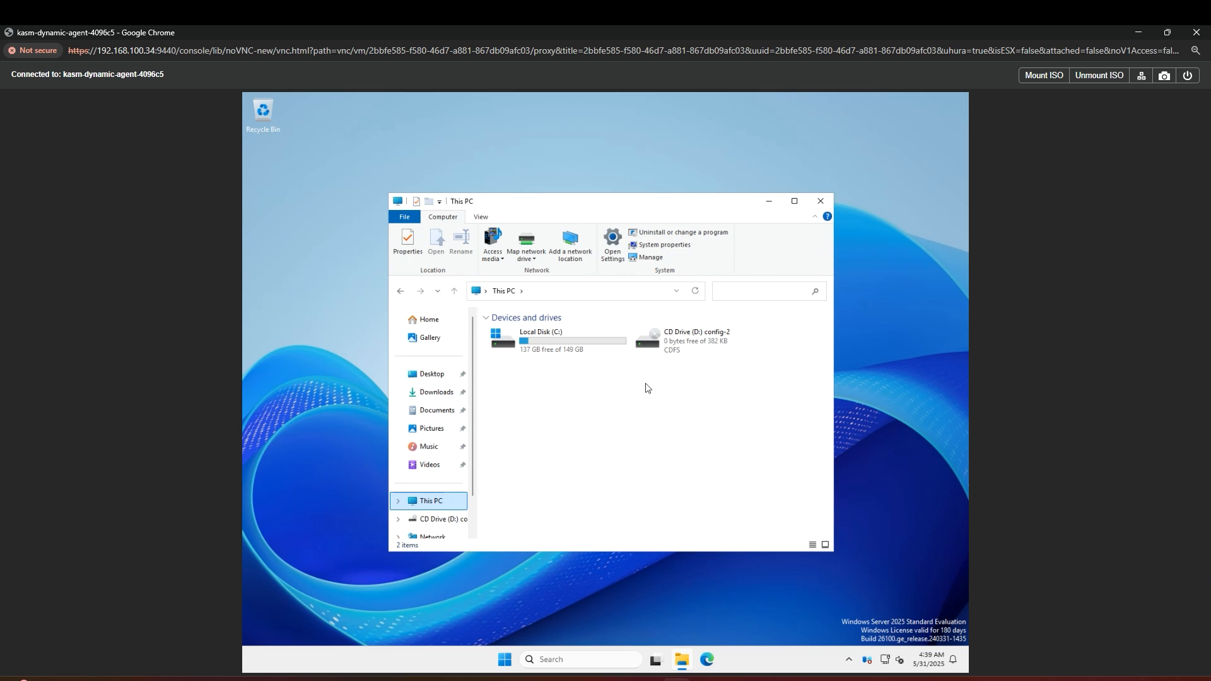
double_click(675, 353)
left_click(539, 334)
double_click(539, 334)
double_click(539, 333)
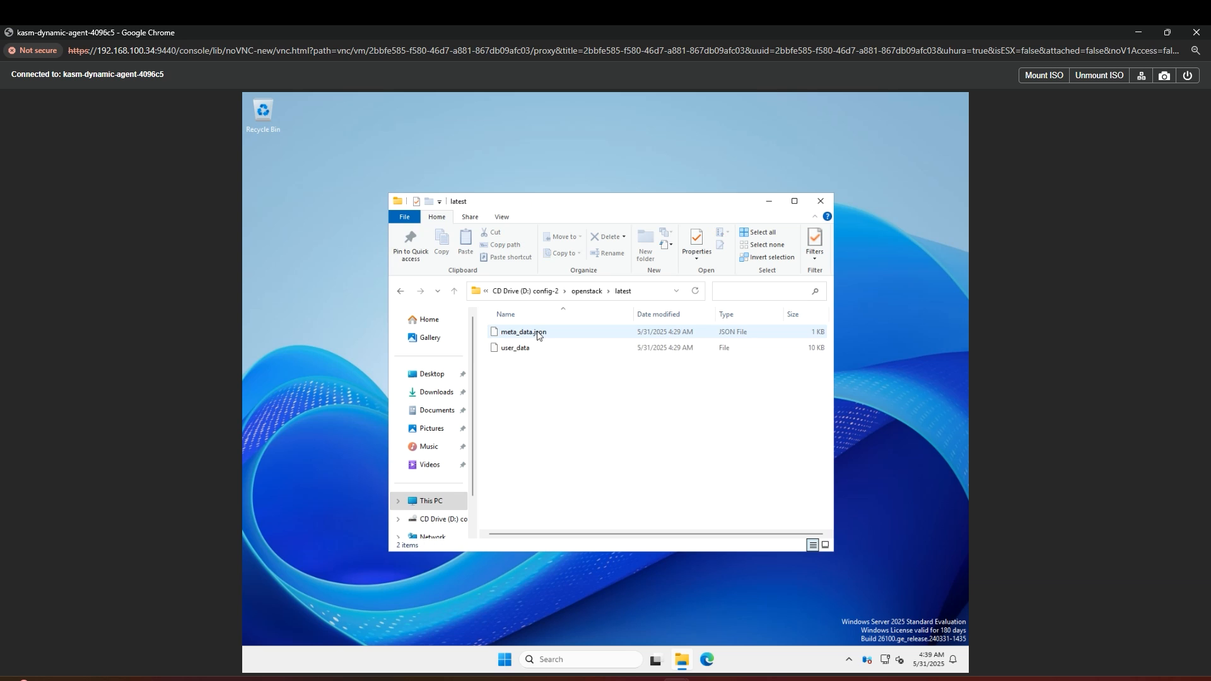
Step: Read the user_data startup script in Notepad, then close it
left_click(528, 352)
right_click(529, 351)
left_click(555, 365)
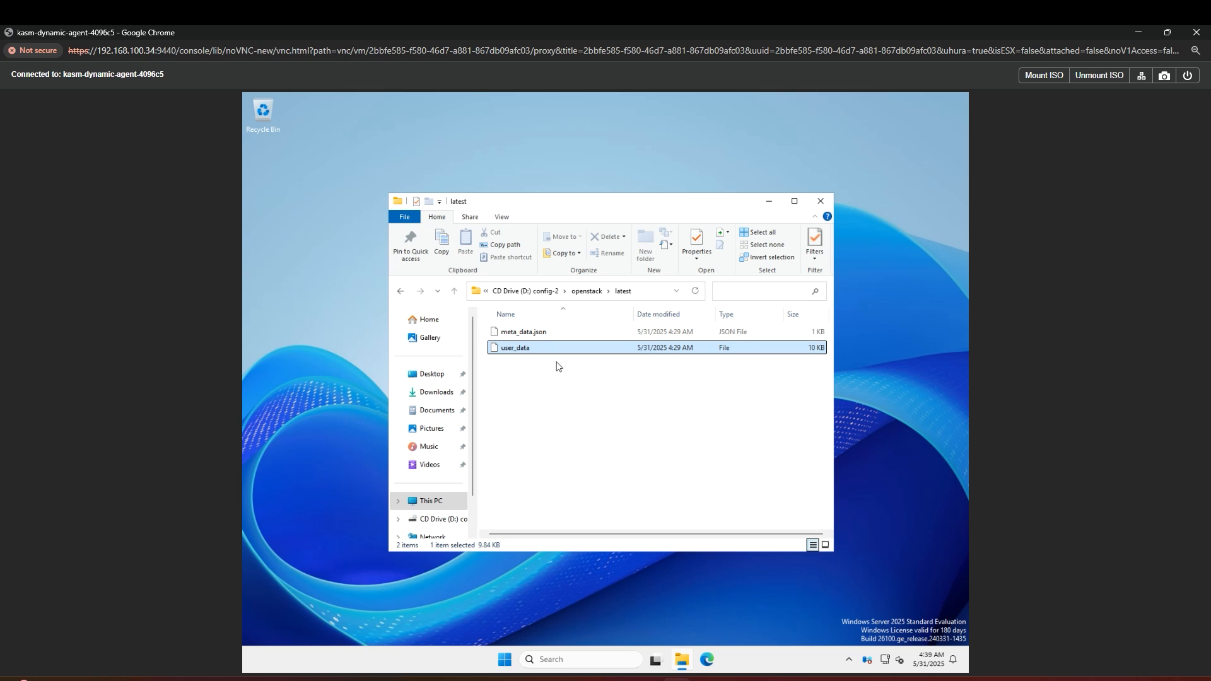
double_click(546, 334)
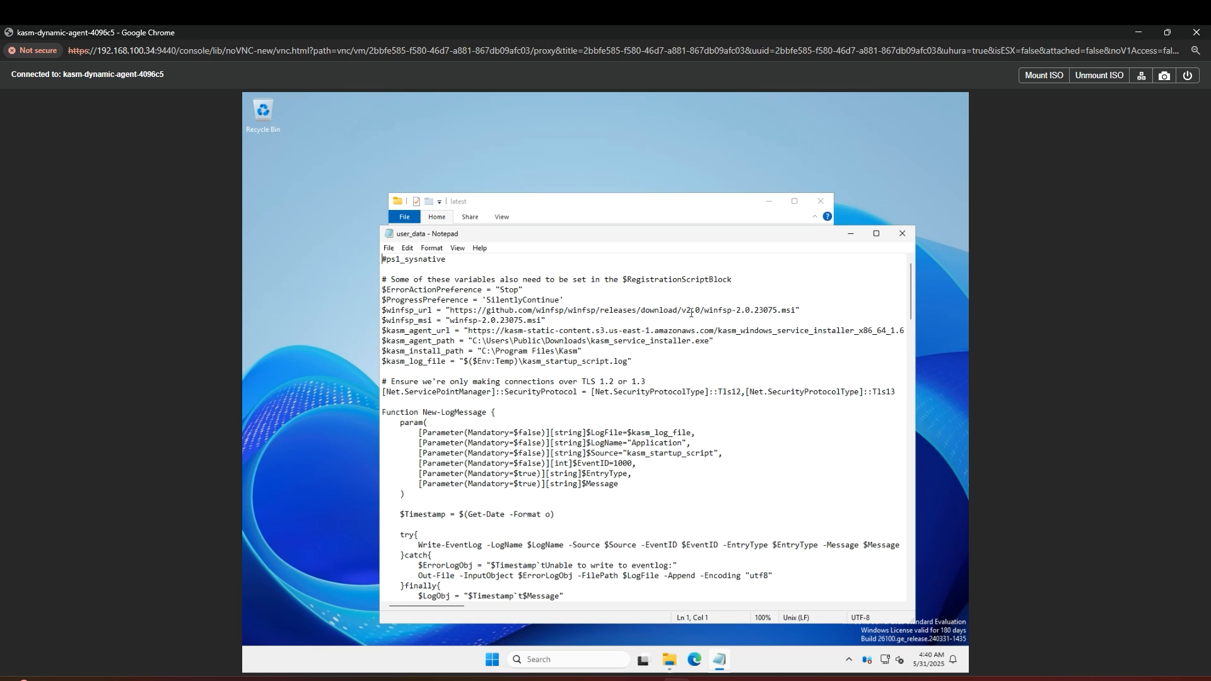
left_click(901, 234)
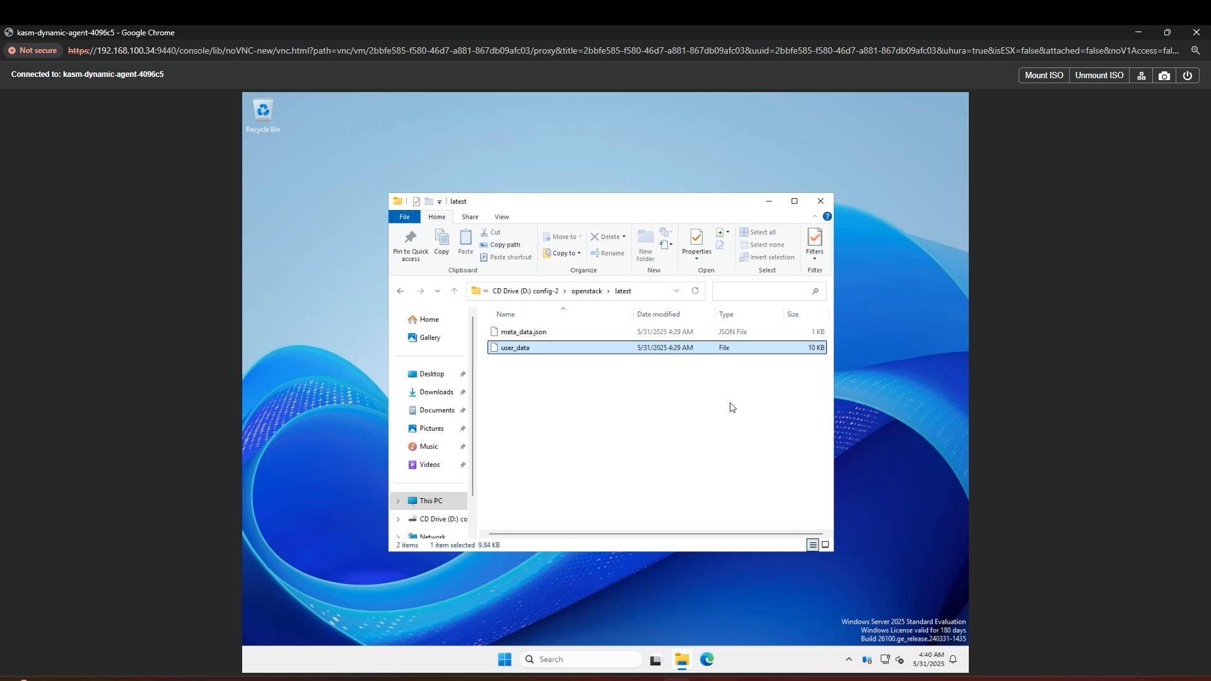
Step: Open and review the cloudbase-init log in C:\Program Files\Cloudbase Solutions\Cloudbase-Init\log, then close it
left_click(431, 500)
double_click(537, 347)
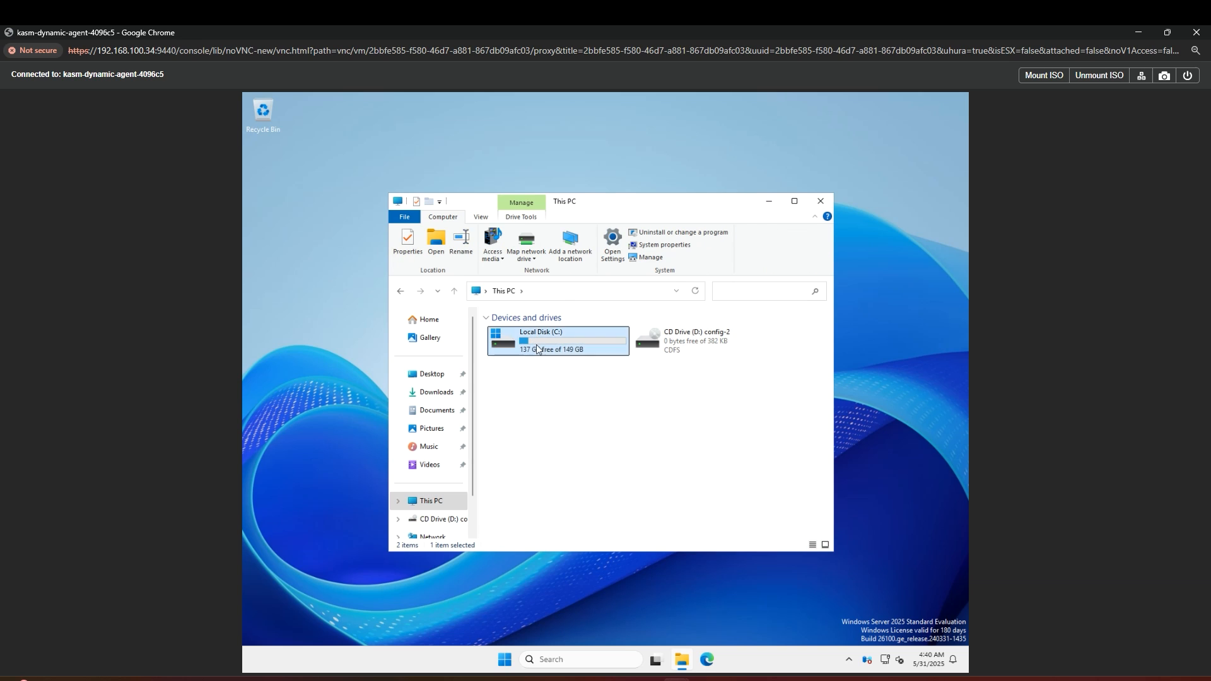
double_click(537, 349)
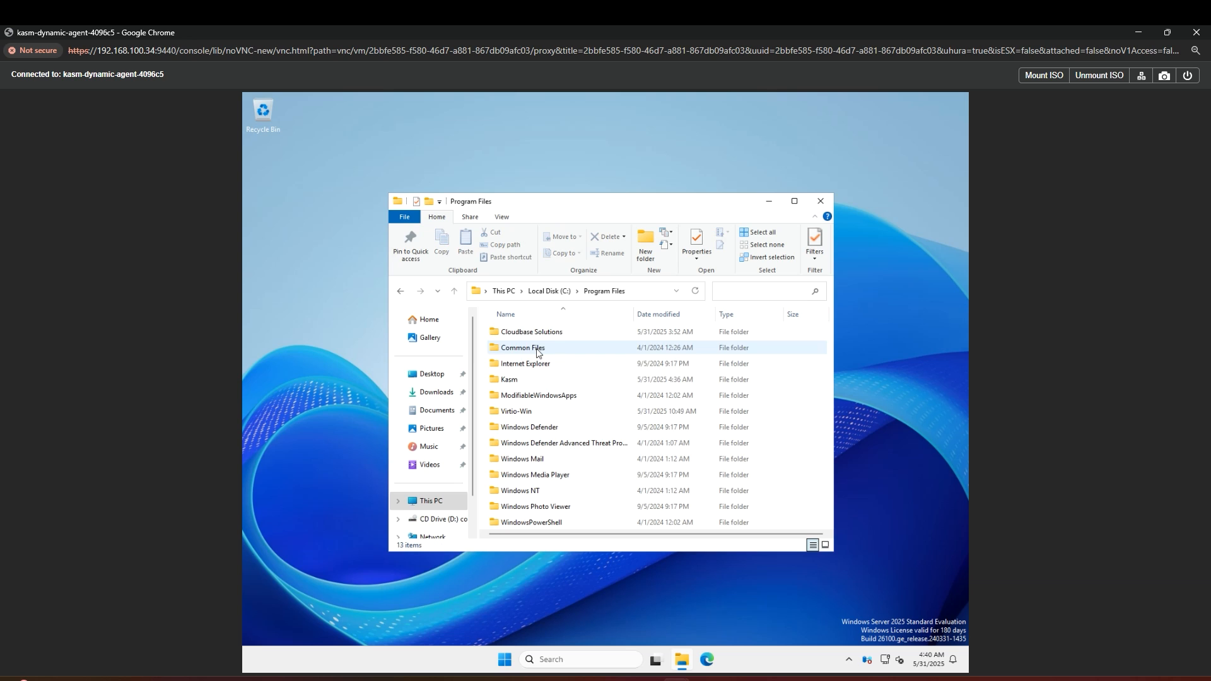
double_click(548, 338)
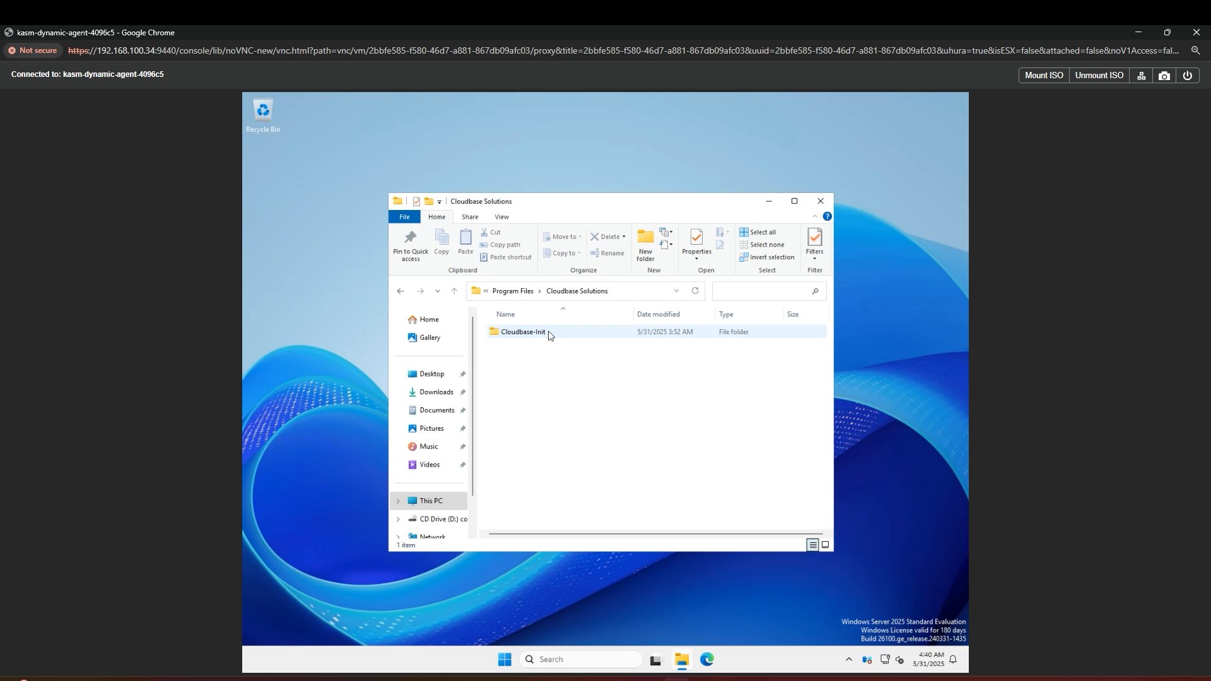
double_click(549, 334)
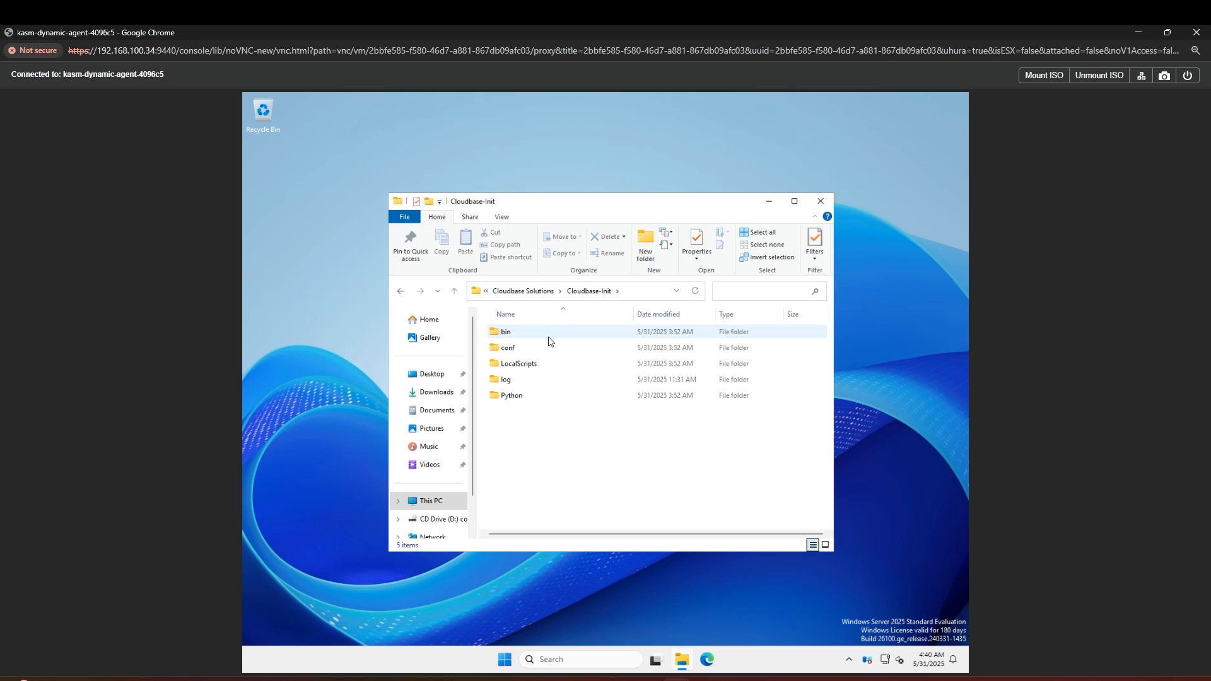
double_click(539, 380)
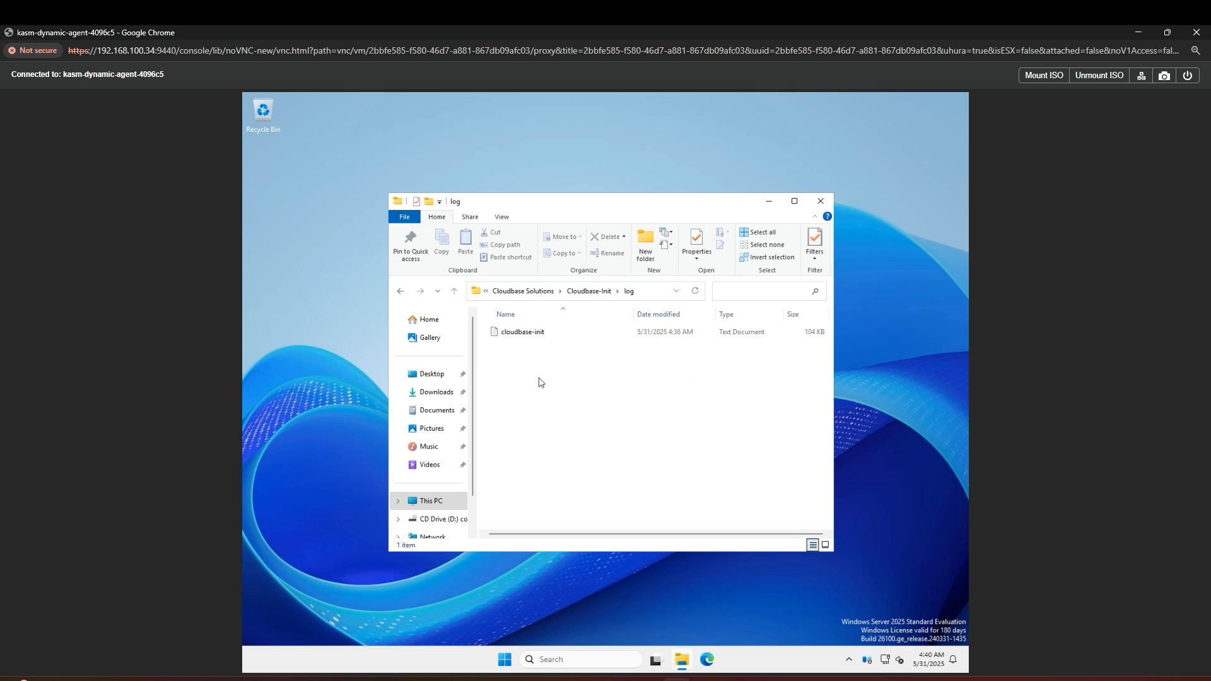
left_click(541, 334)
right_click(540, 338)
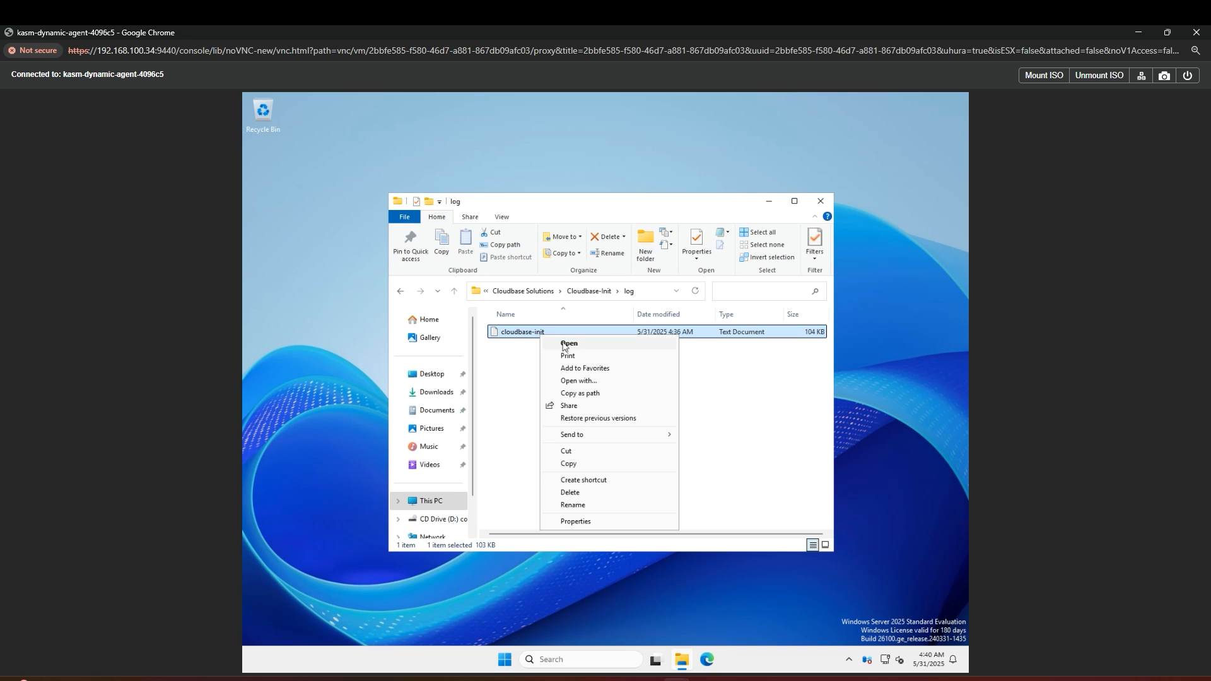
left_click(566, 341)
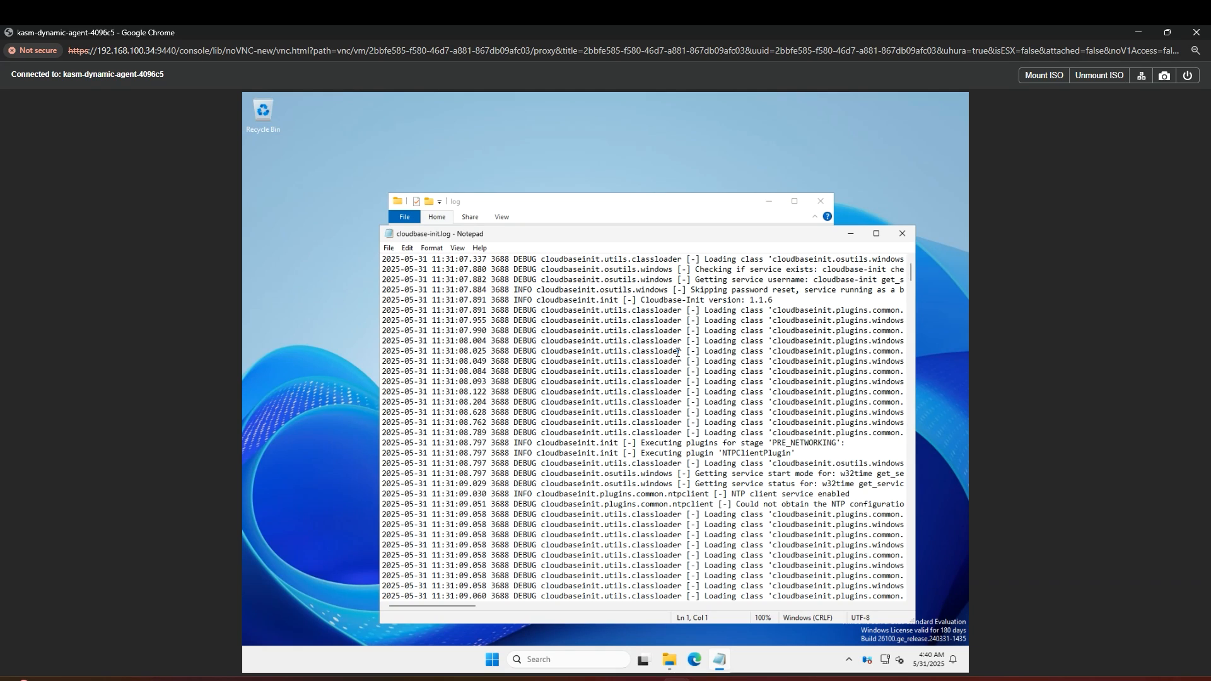
left_click(903, 234)
Step: Browse to the C:\Program Files\Kasm folder
left_click(432, 500)
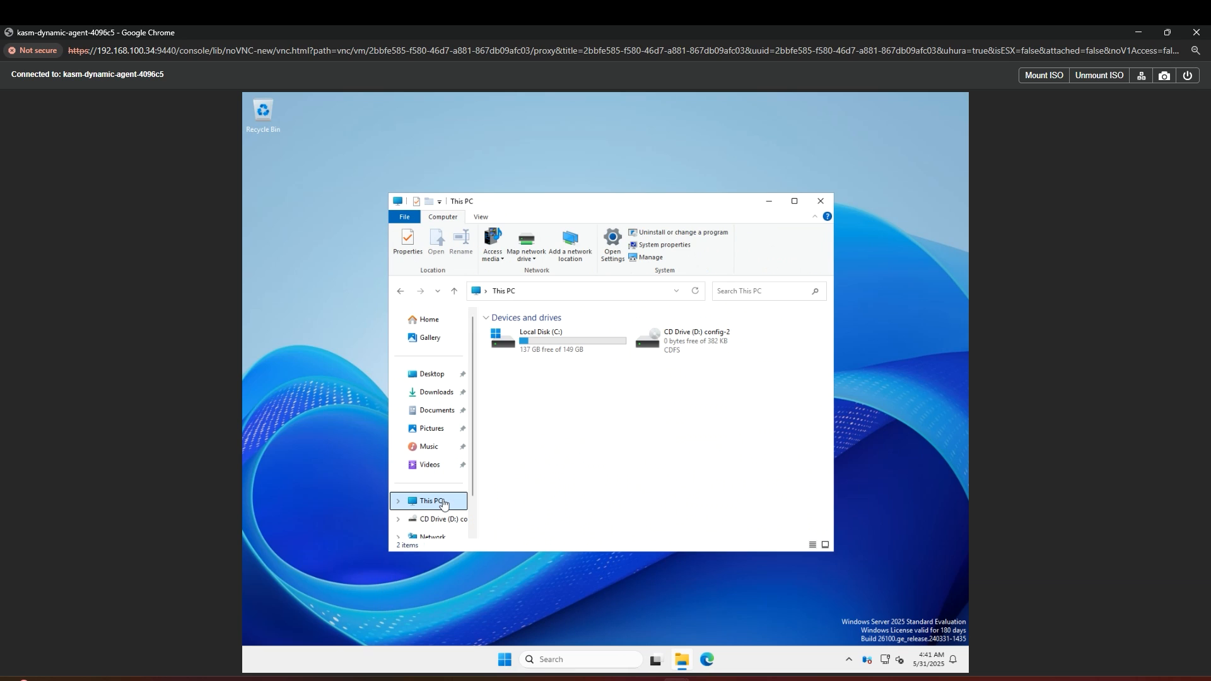
double_click(566, 353)
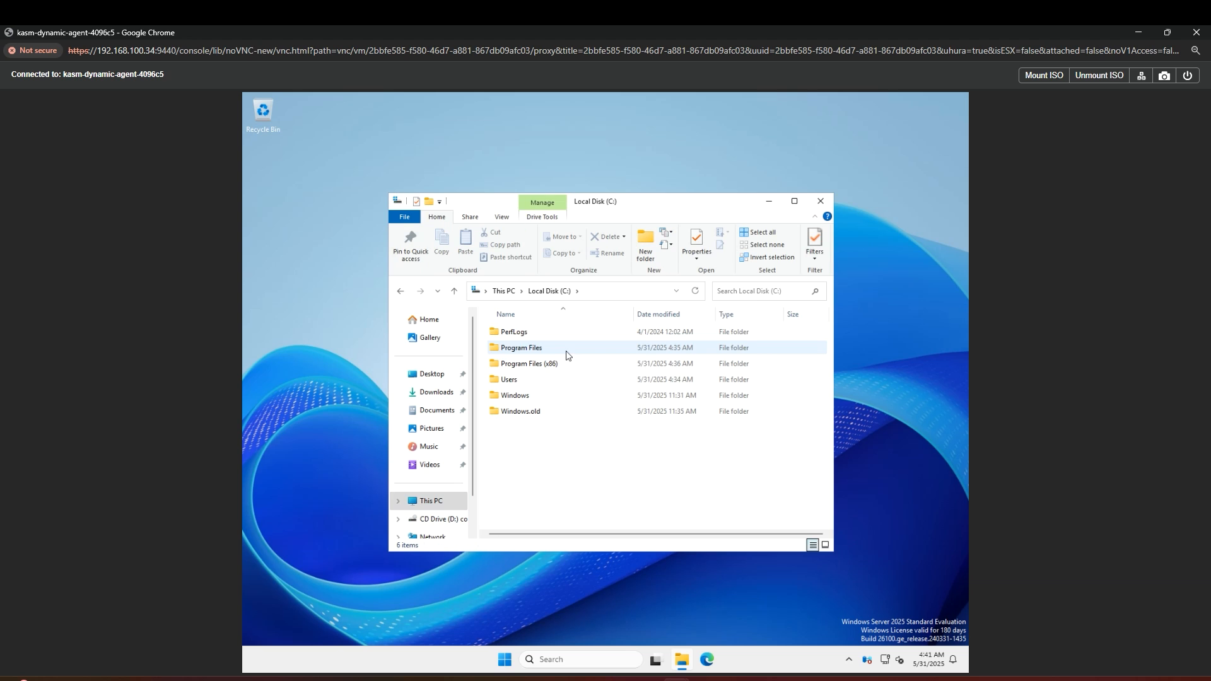
double_click(566, 353)
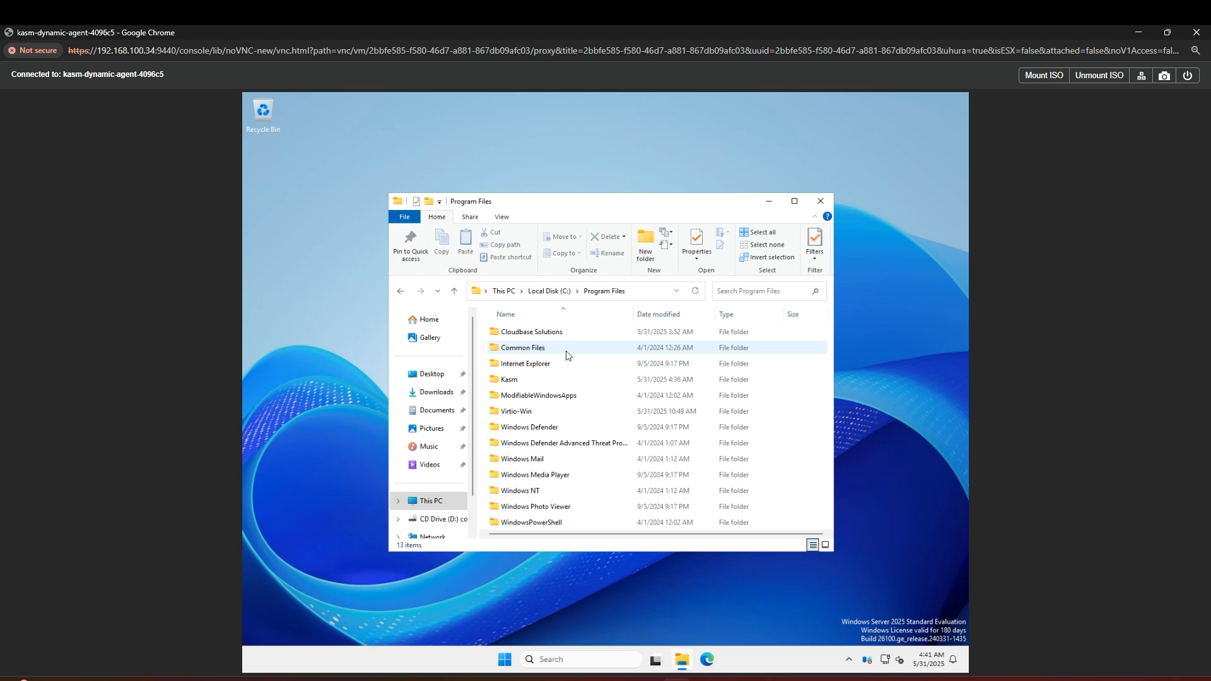
double_click(546, 380)
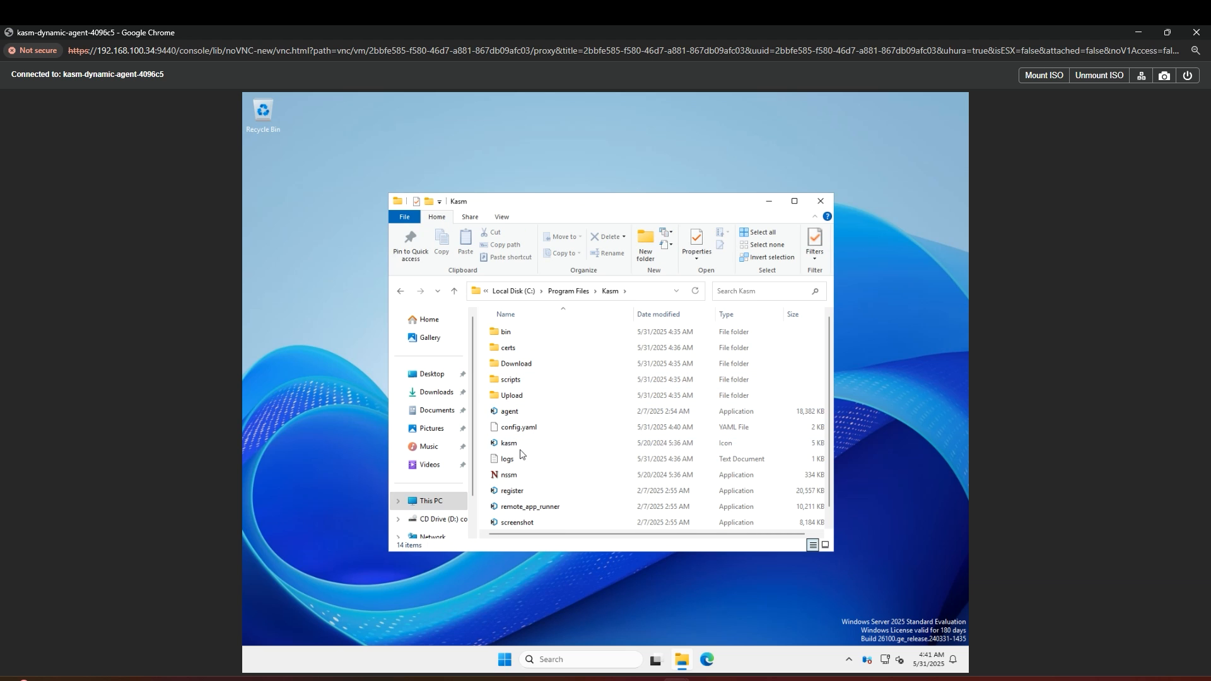
Step: Open Services and select the Kasm service to check it is running
left_click(546, 657)
type("services")
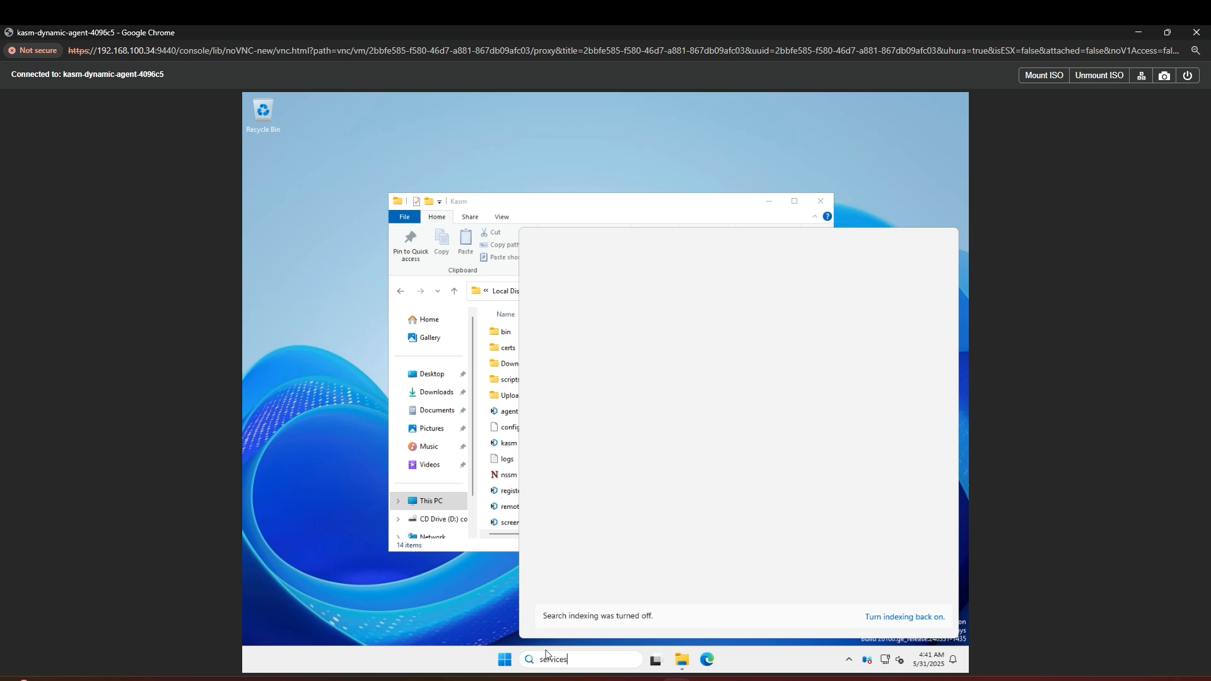
key("Return")
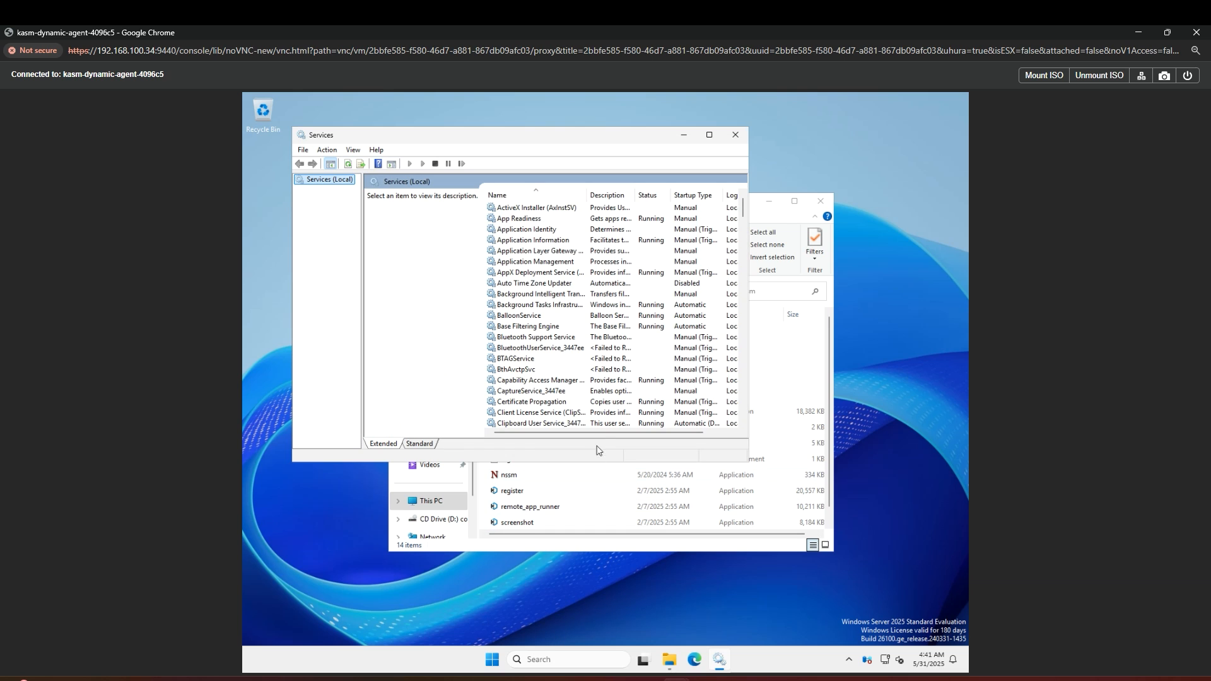
scroll(599, 394, "down", 20)
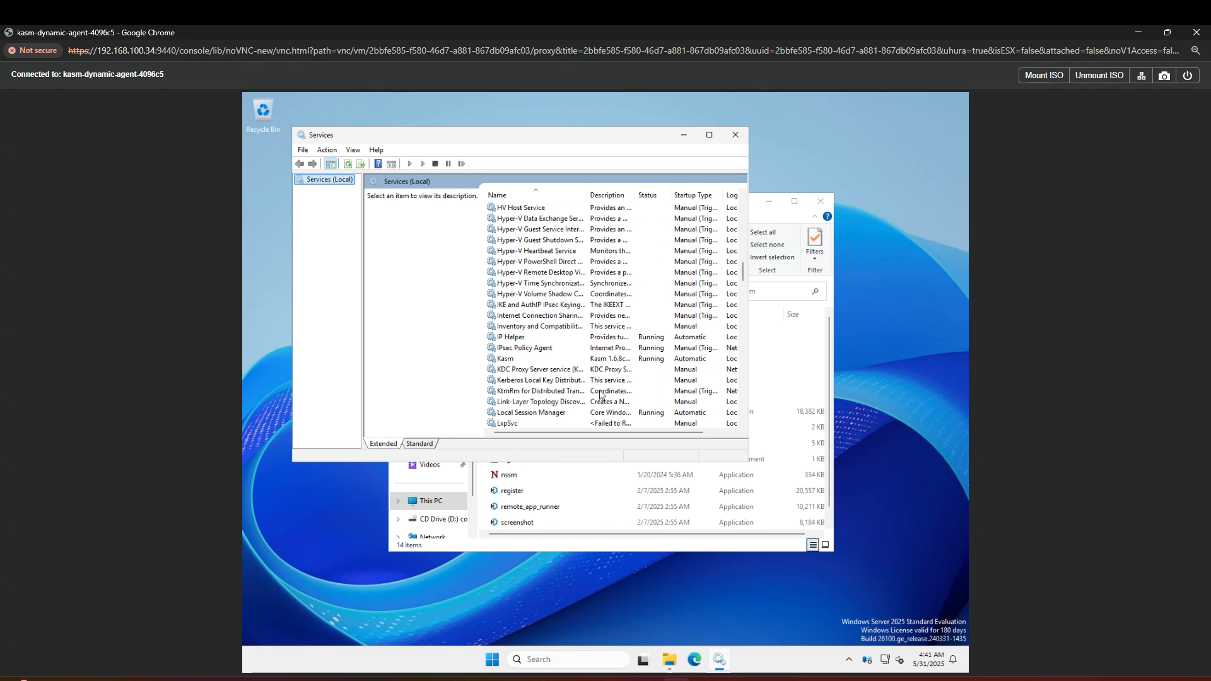
left_click(524, 361)
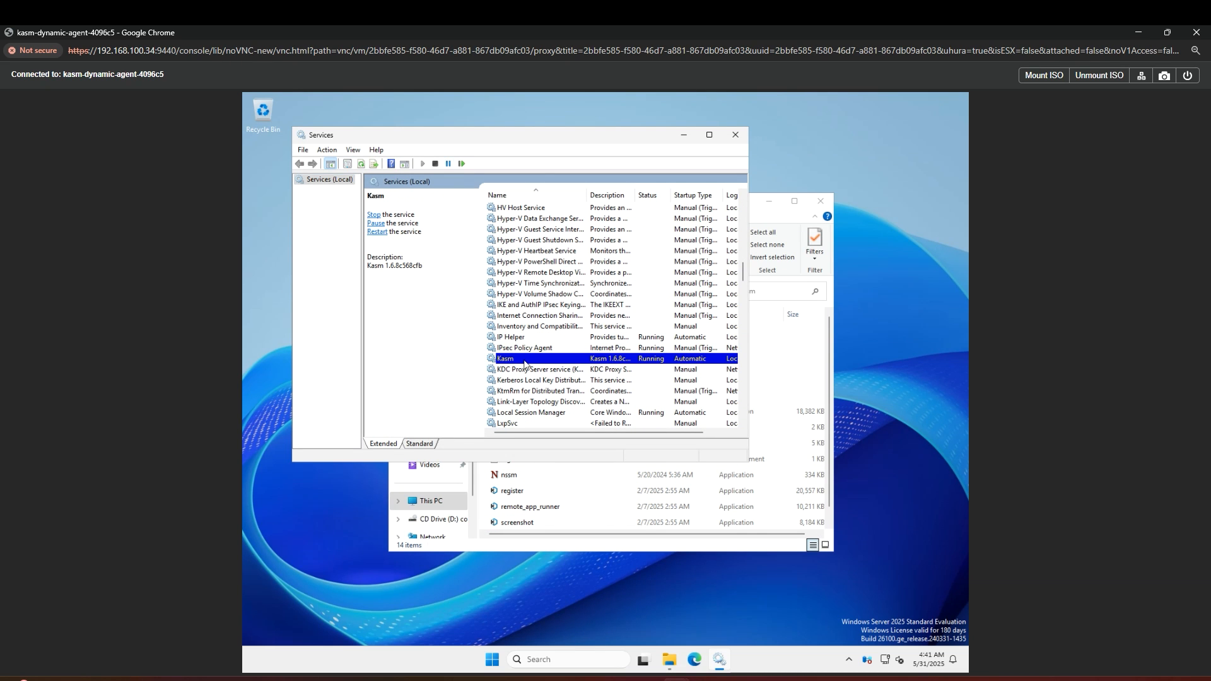
Step: Open Event Viewer's Windows Logs > Application log and widen the Source column
left_click(590, 662)
type("event")
key("Return")
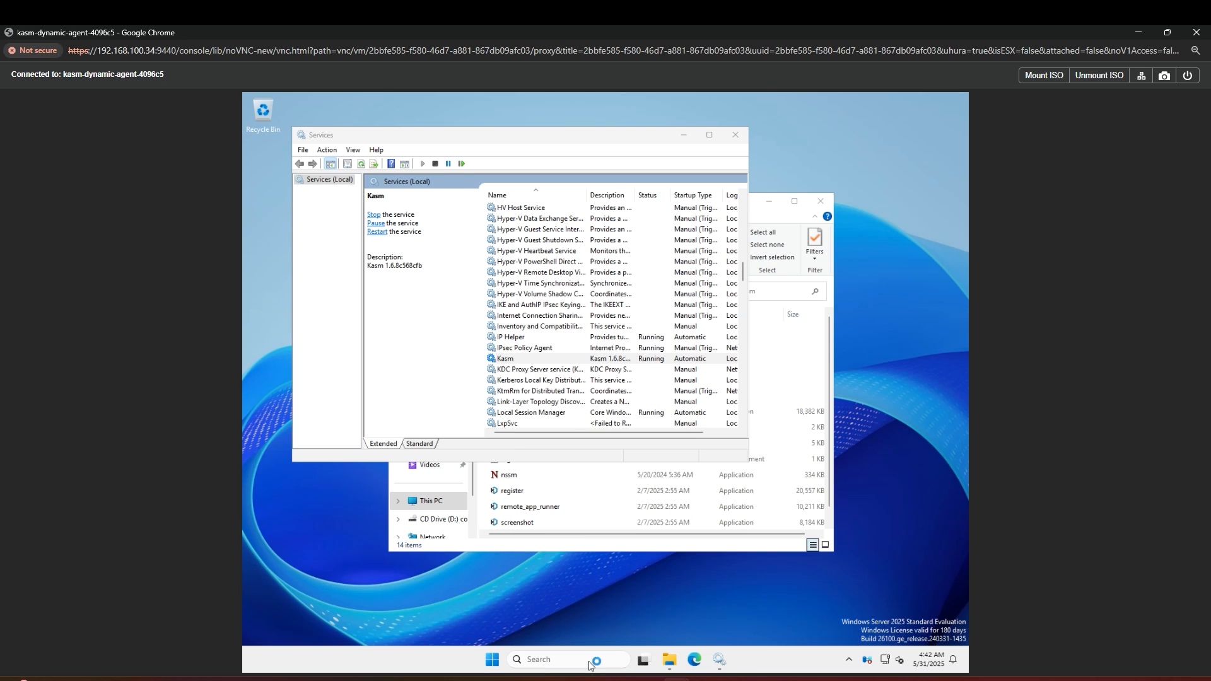
left_click(250, 161)
left_click(292, 173)
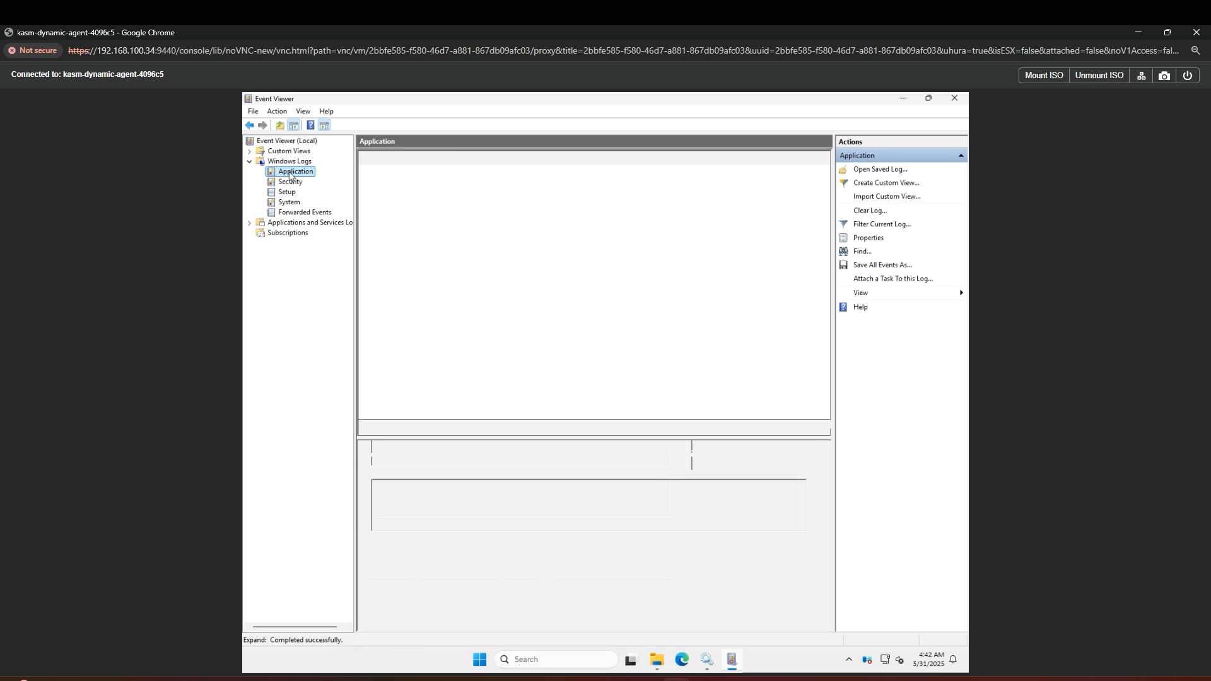
left_click_drag(530, 158, 594, 161)
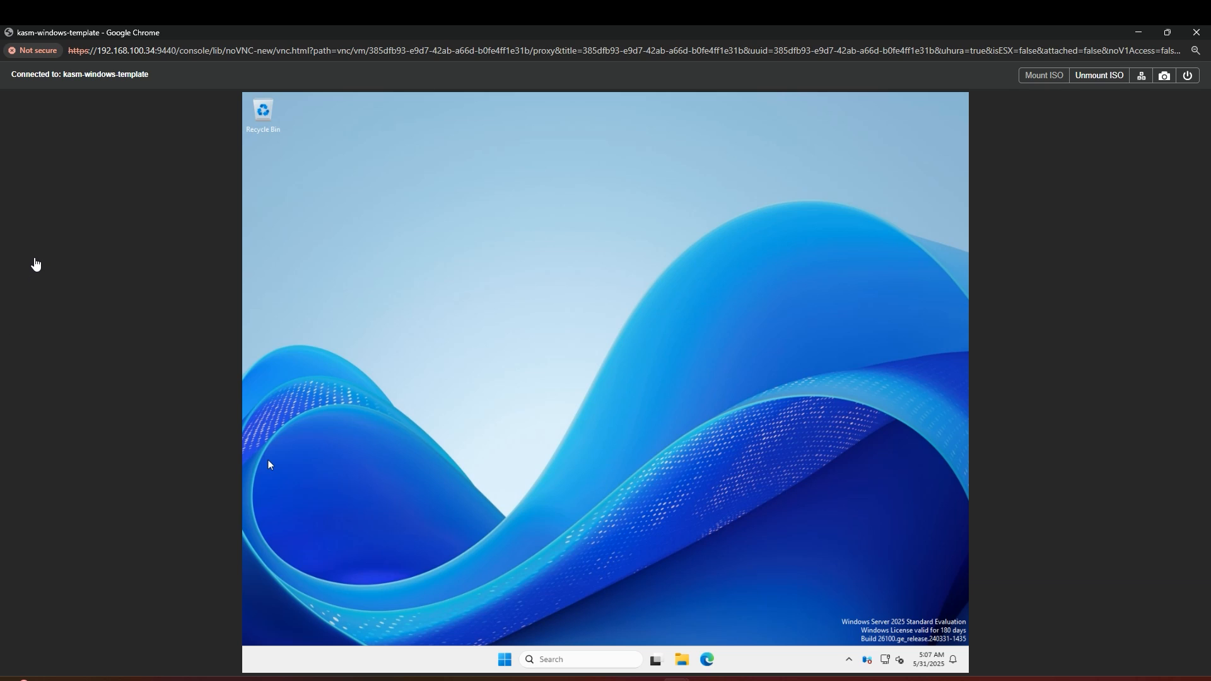
left_click(540, 658)
Step: In regedit, create an OOBE key under HKLM\SOFTWARE\Policies\Microsoft\Windows
type("regedit")
key("Return")
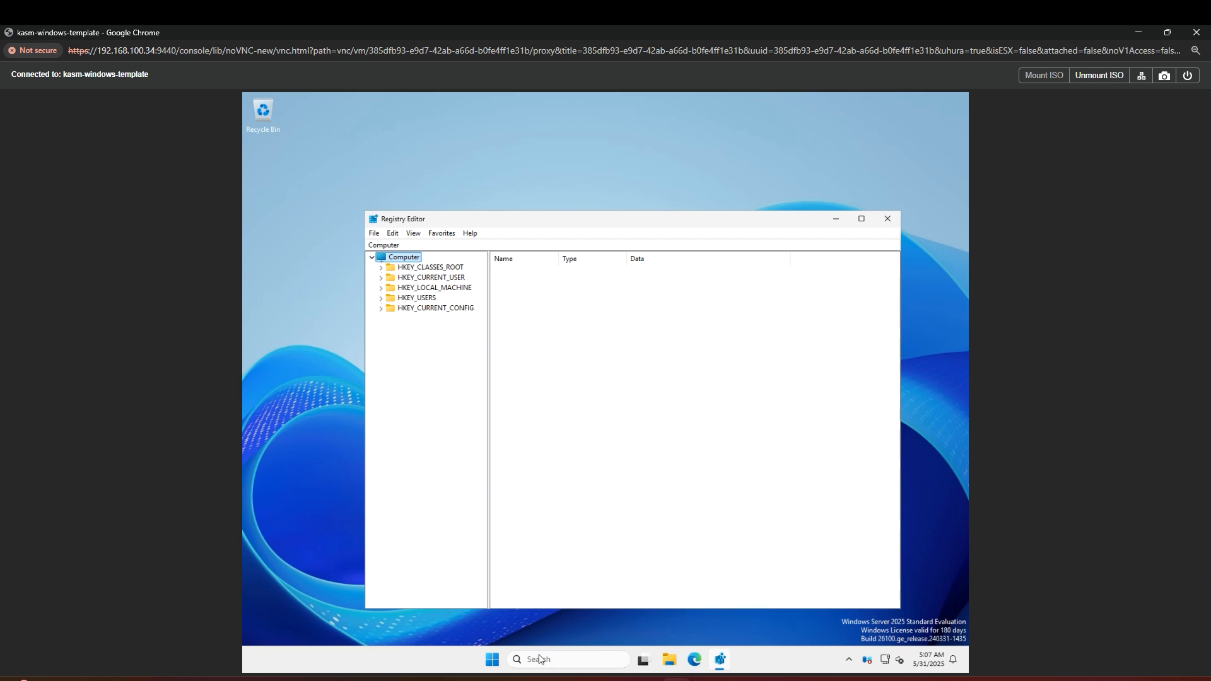
left_click(380, 288)
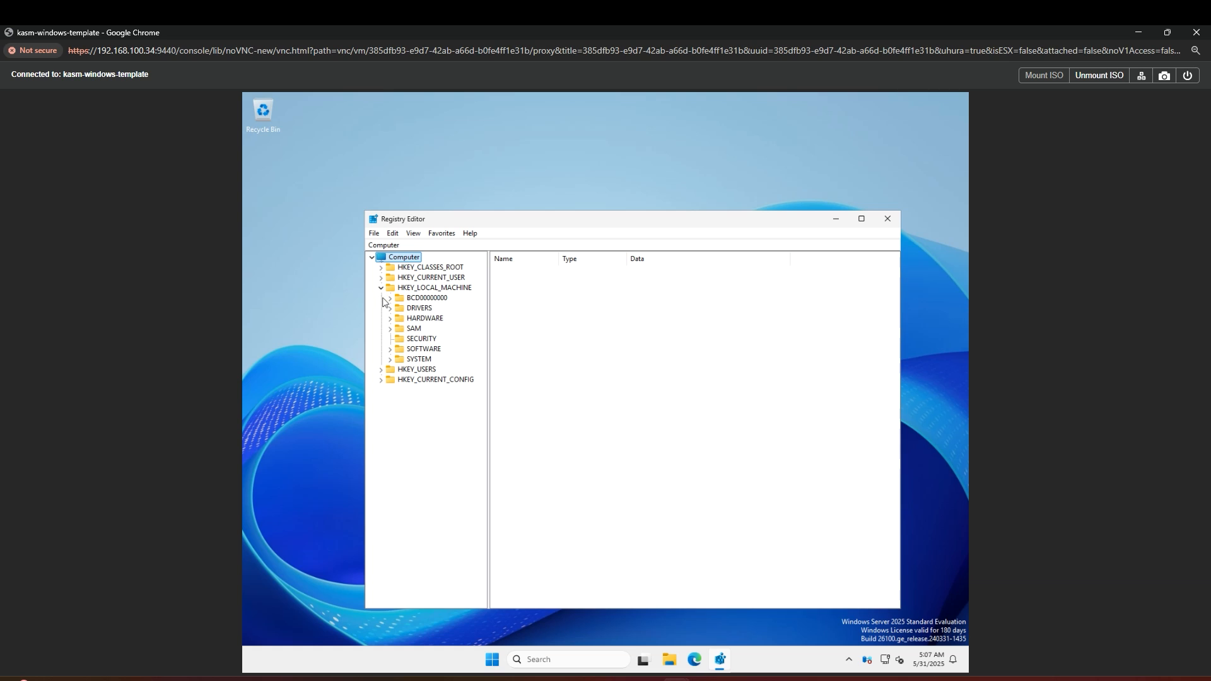
left_click(390, 350)
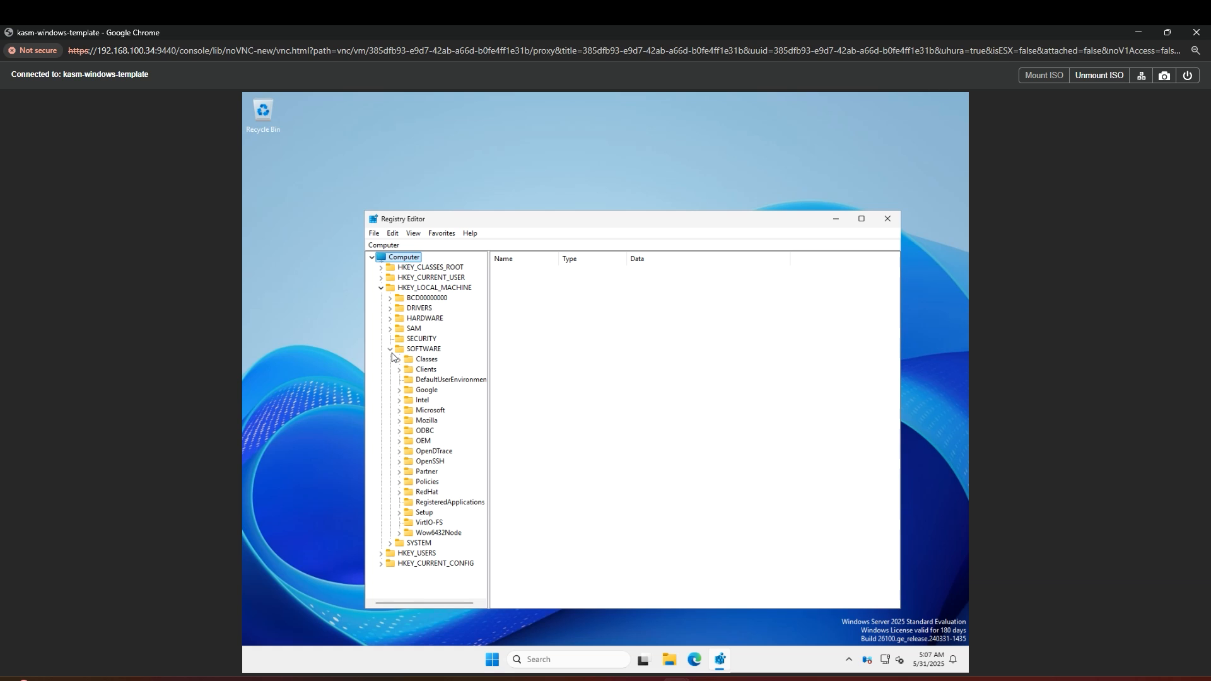
left_click(399, 482)
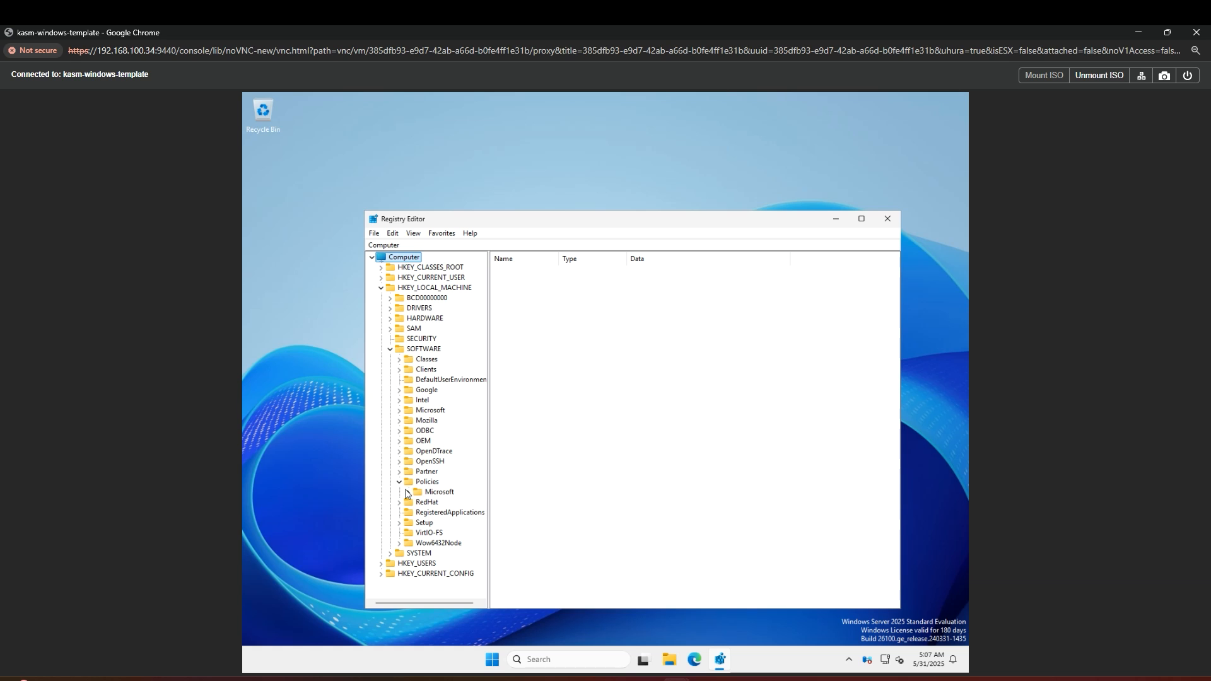
left_click(407, 493)
left_click(418, 399)
right_click(460, 403)
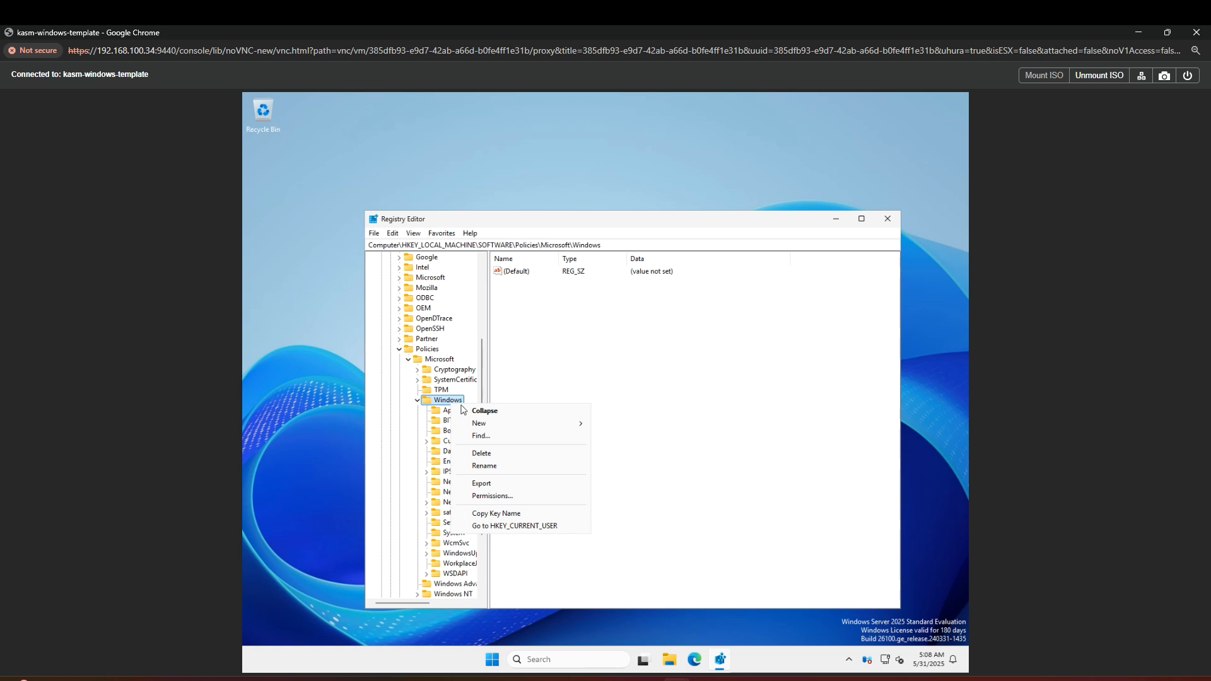
mouse_move(495, 427)
left_click(612, 427)
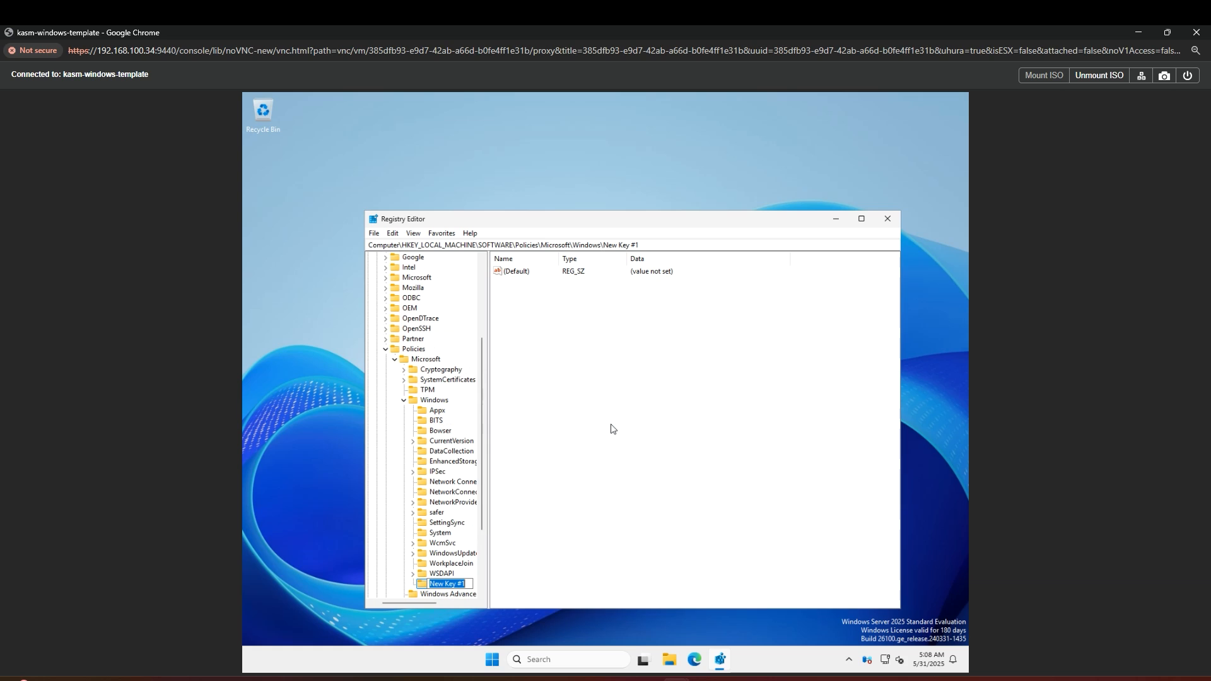
type("OOBE")
key("Return")
Step: Add the DWORD DisablePrivacyExperience with value 1 to the OOBE key
right_click(563, 349)
mouse_move(576, 353)
left_click(678, 403)
type("Disable")
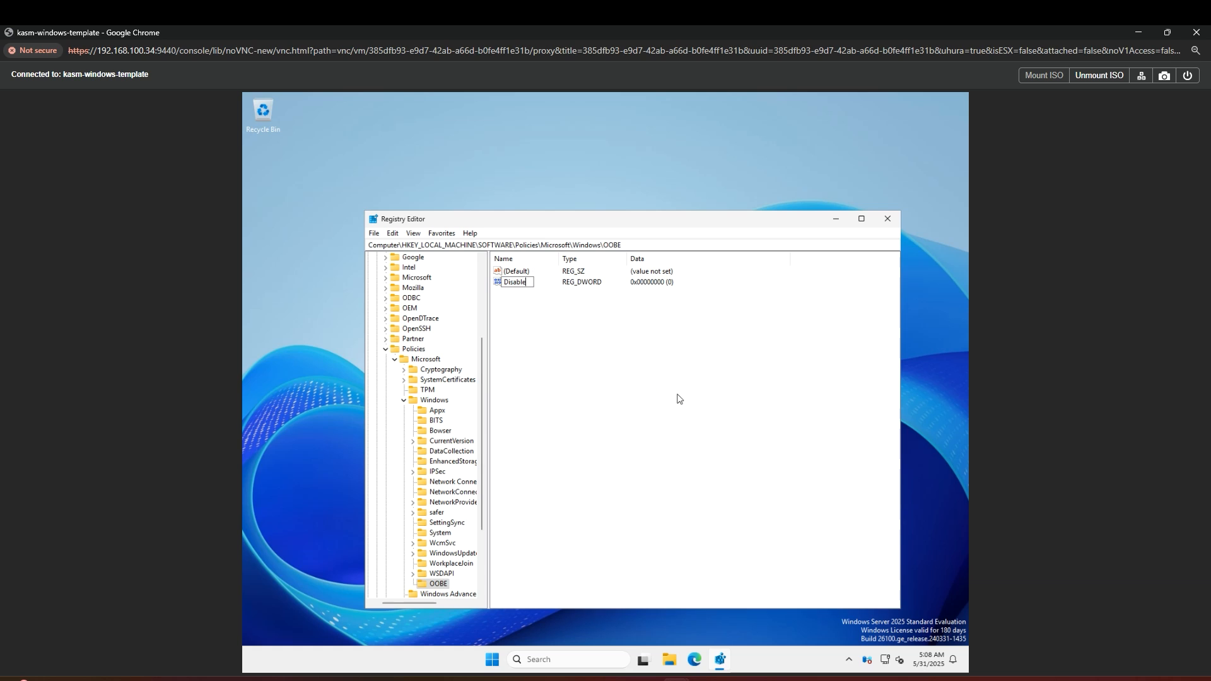
type("PrivacyExperience")
key("Return")
double_click(522, 284)
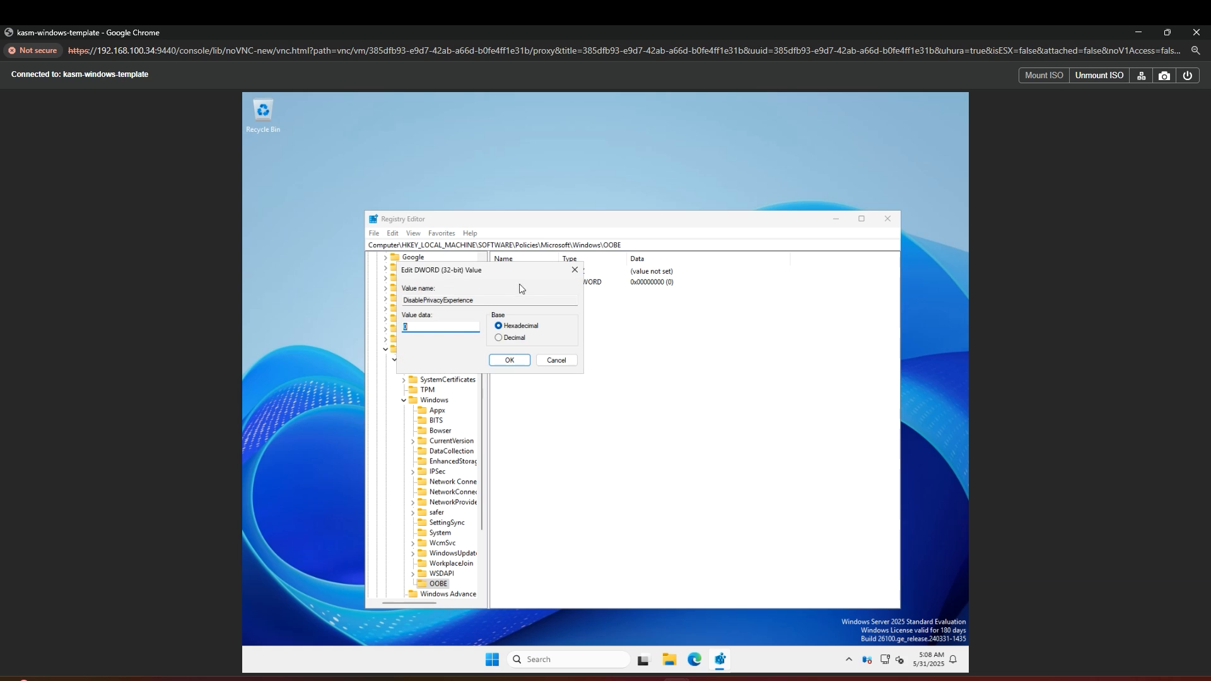
type("1")
left_click(509, 360)
left_click(524, 348)
Step: Add an AllowTelemetry DWORD under DataCollection, then shut down the template VM
left_click(463, 453)
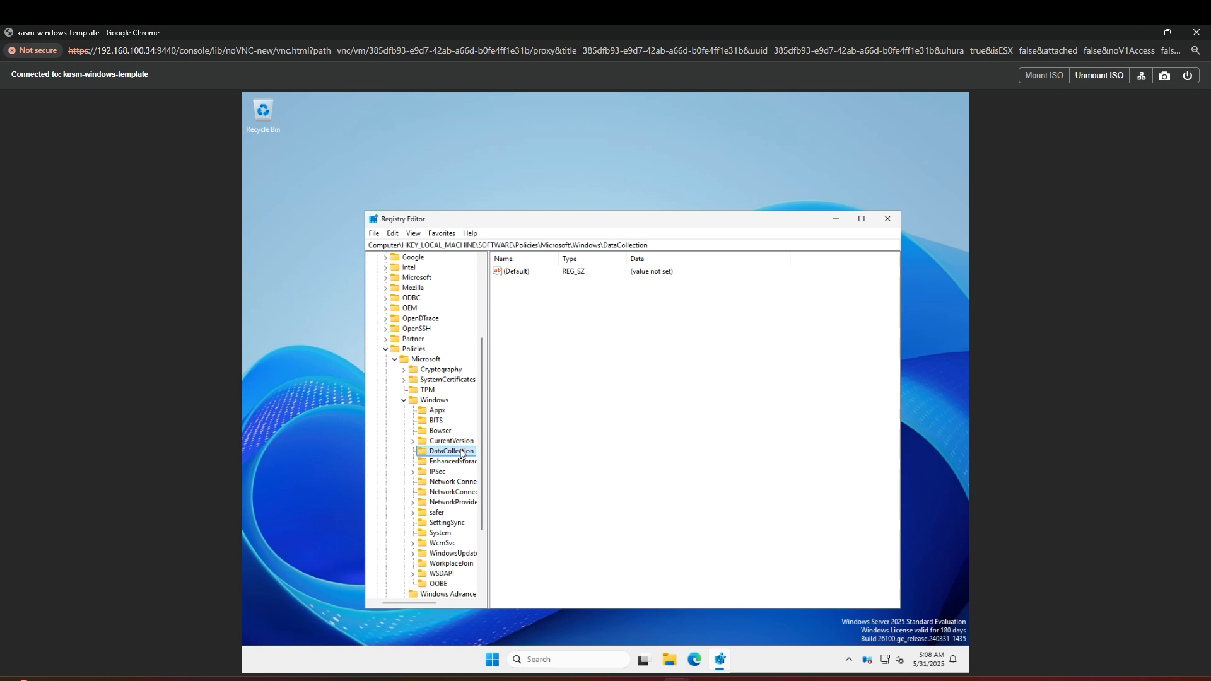
right_click(580, 356)
mouse_move(601, 359)
left_click(680, 404)
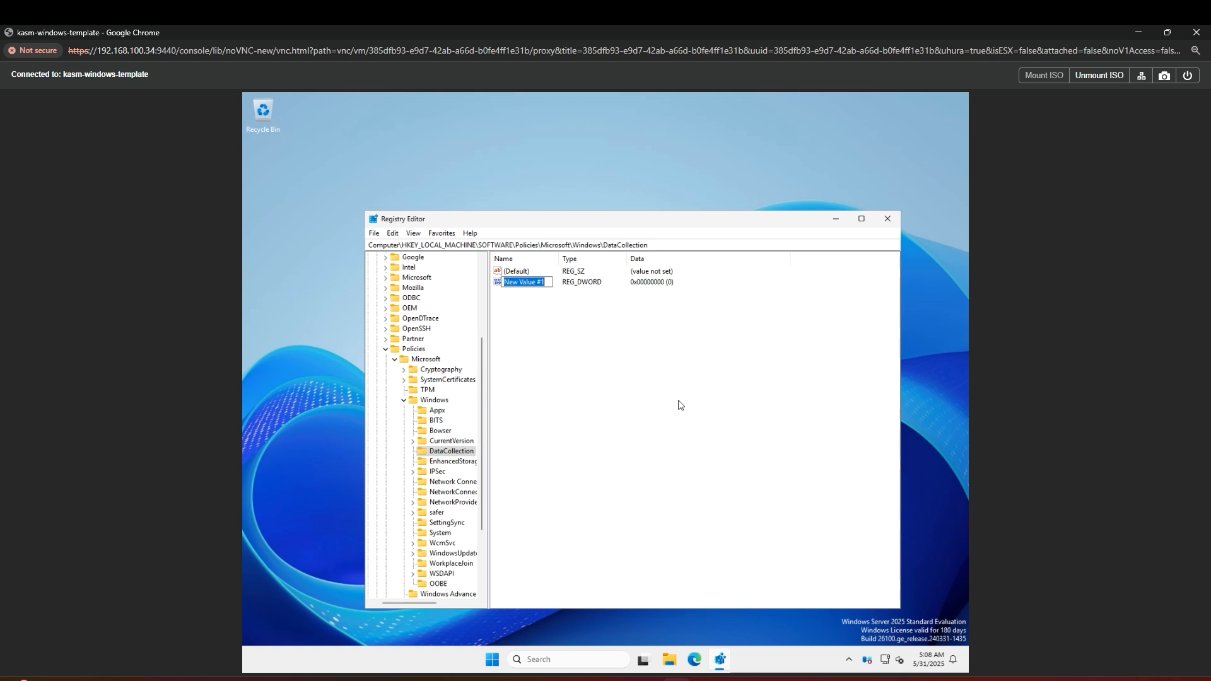
type("AllowTelemetry")
key("Return")
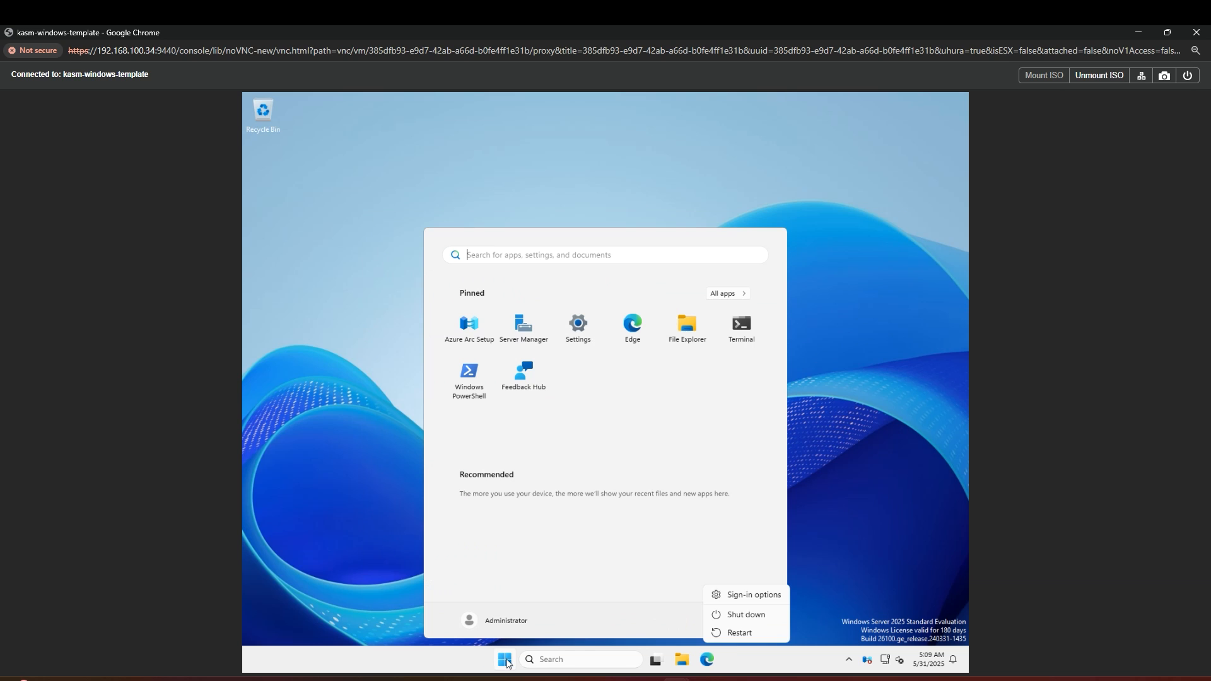
left_click(732, 614)
left_click(809, 591)
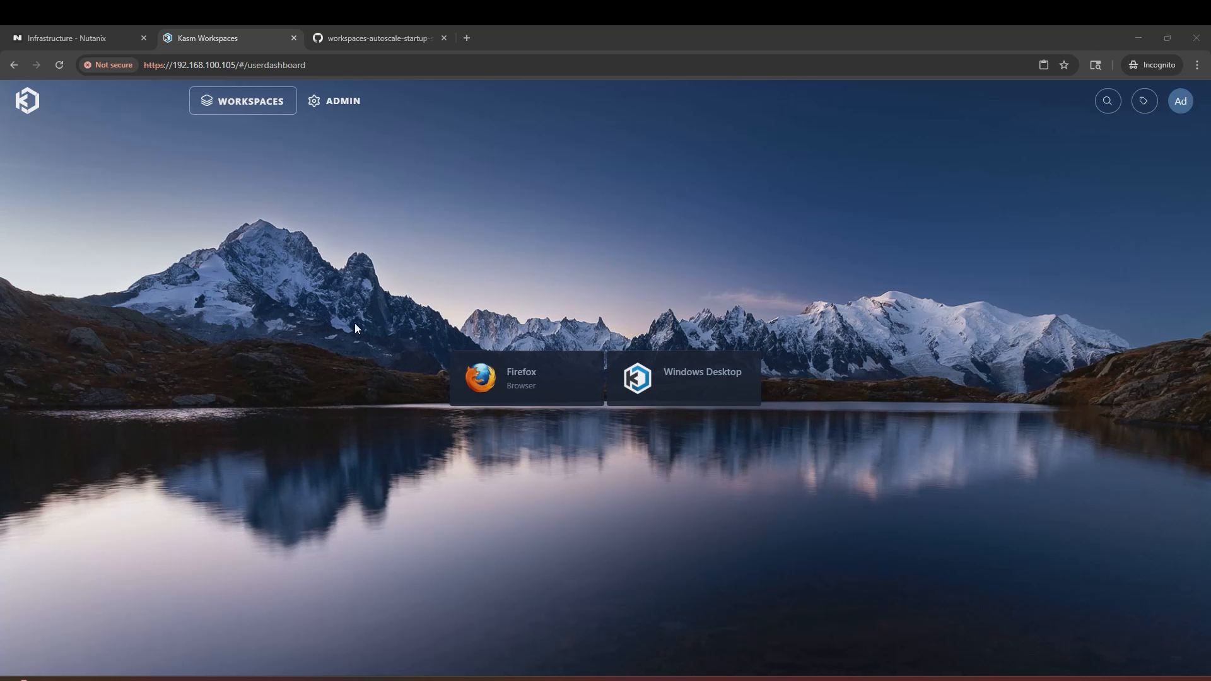
Step: Start a new Pool workspace named 'Microsoft Edge' with description 'Edge'
left_click(358, 107)
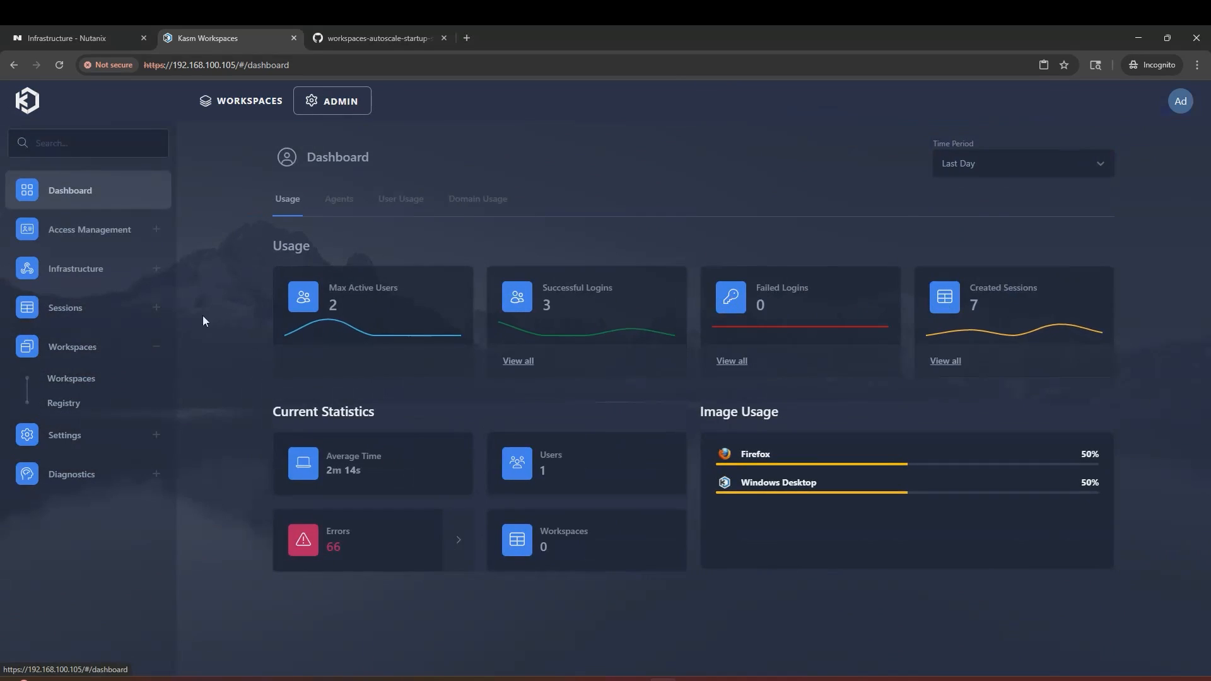
left_click(114, 380)
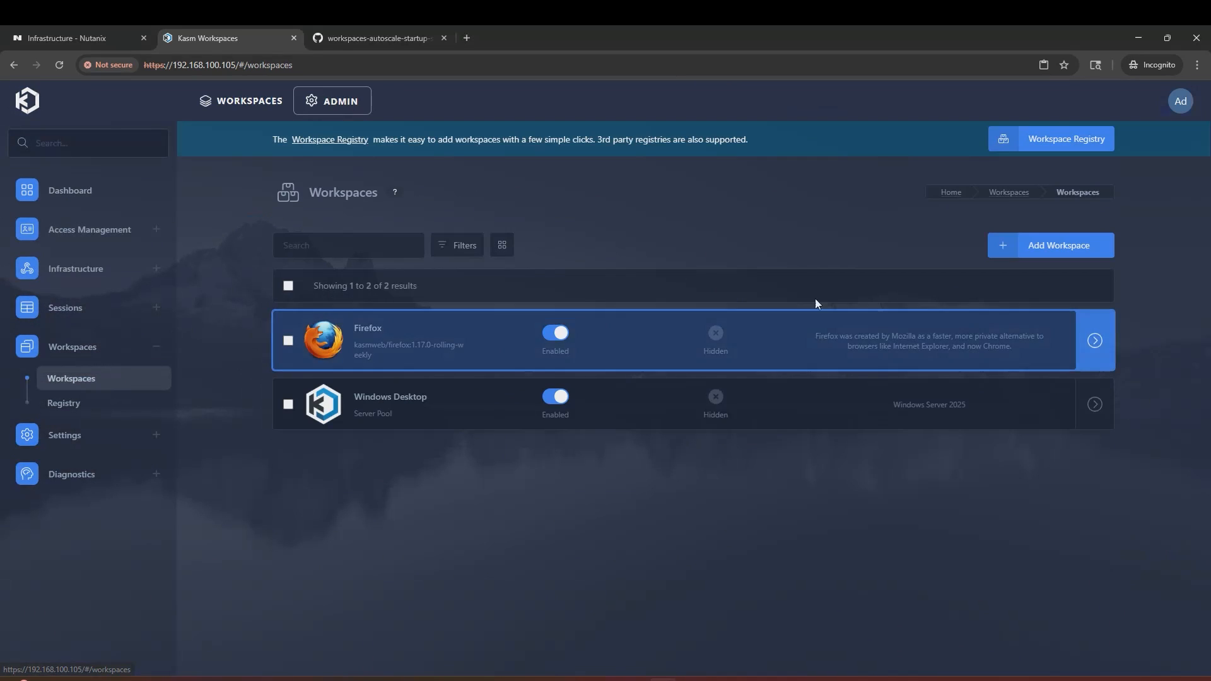
left_click(1046, 247)
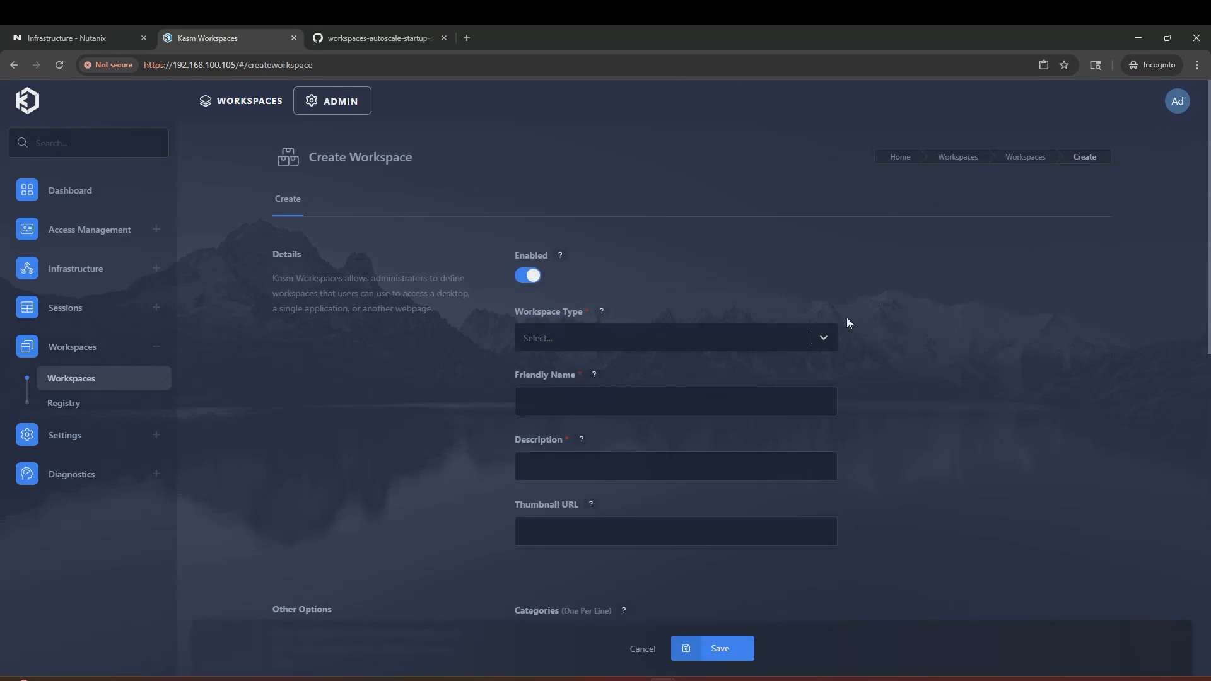
left_click(827, 334)
left_click(766, 436)
left_click(770, 410)
type("Microsoft Edge")
left_click(716, 477)
type("Edge")
left_click(874, 477)
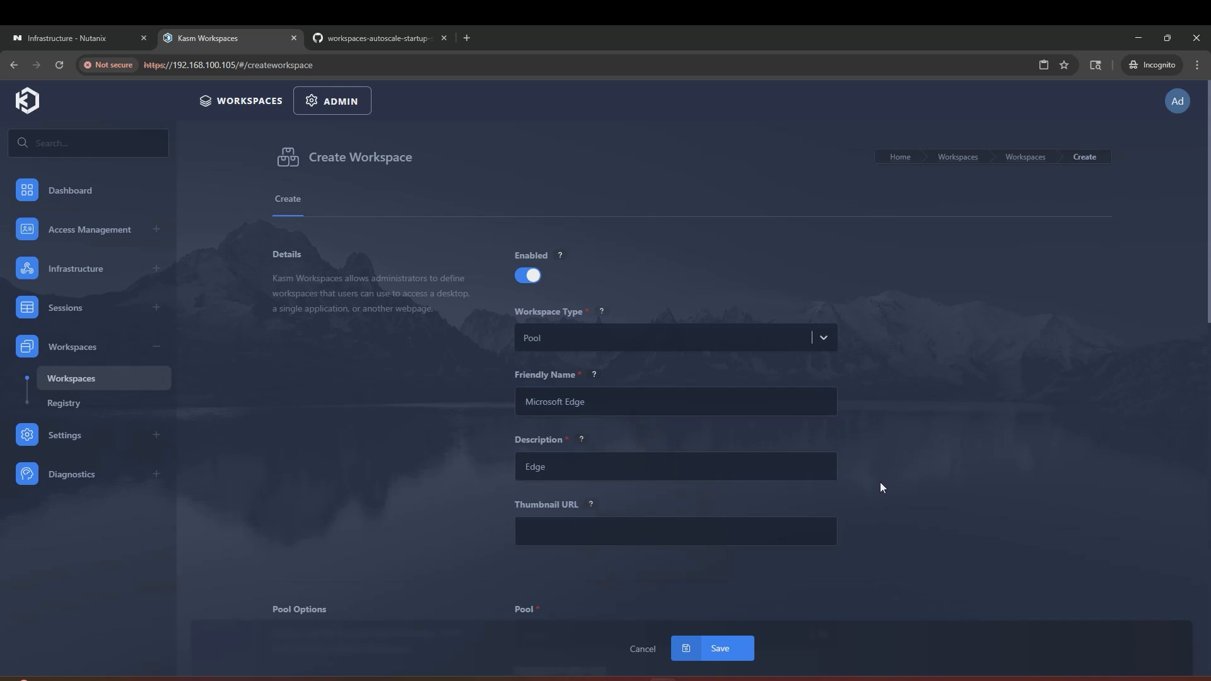
Step: Assign it to Windows Server Pool using the Web native RDP client
scroll(874, 467, "down", 4)
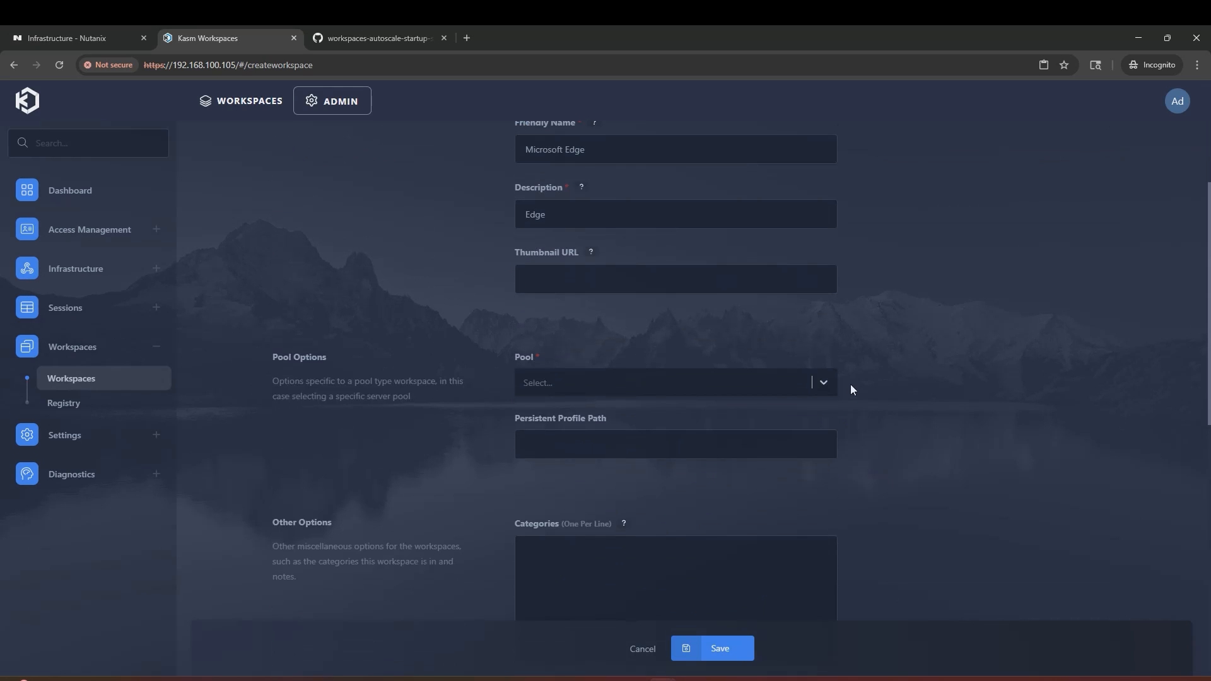
left_click(831, 382)
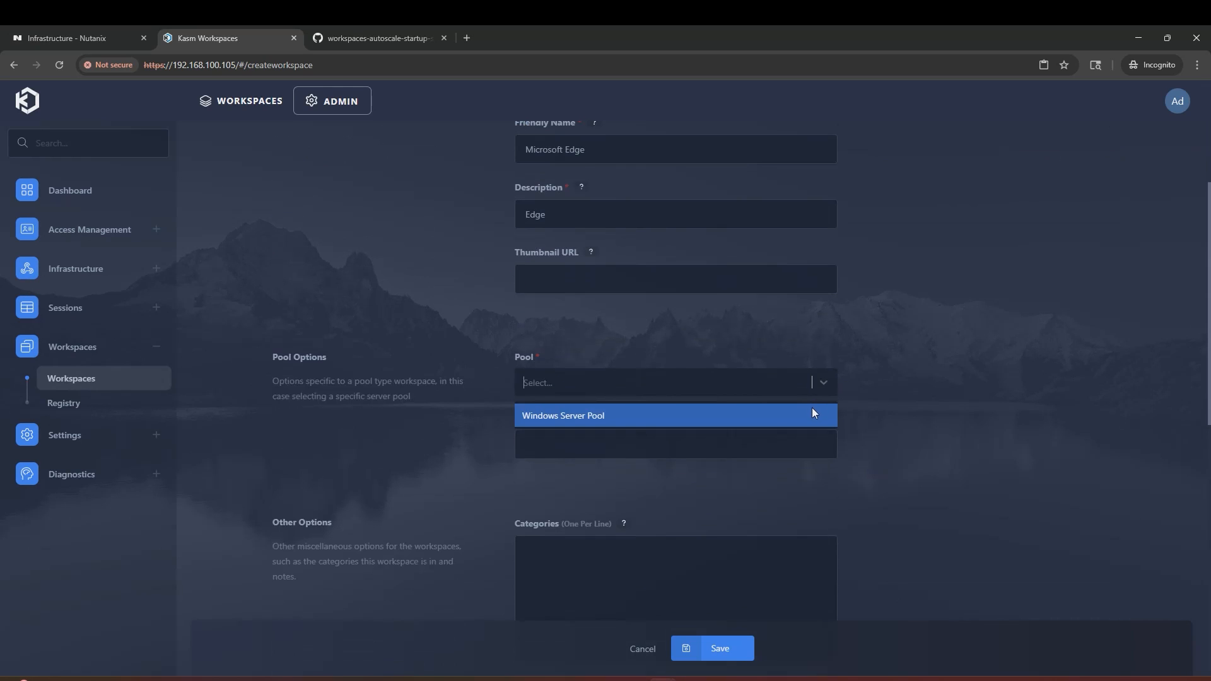
left_click(812, 415)
left_click(831, 384)
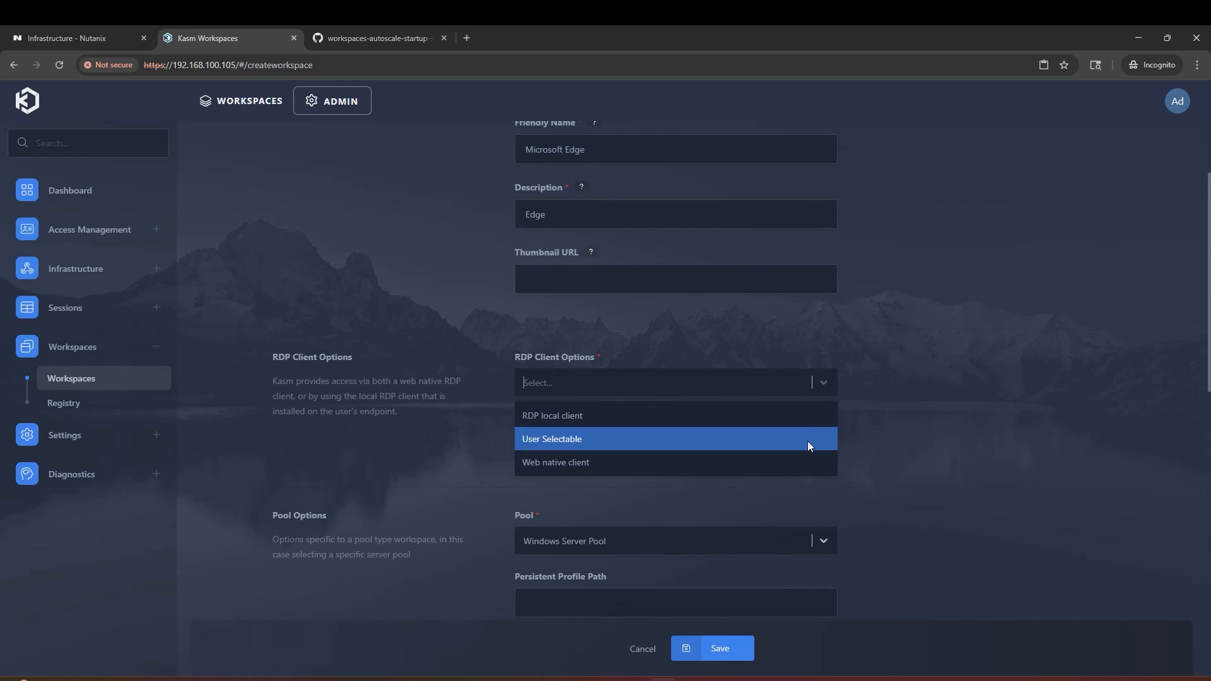
left_click(805, 463)
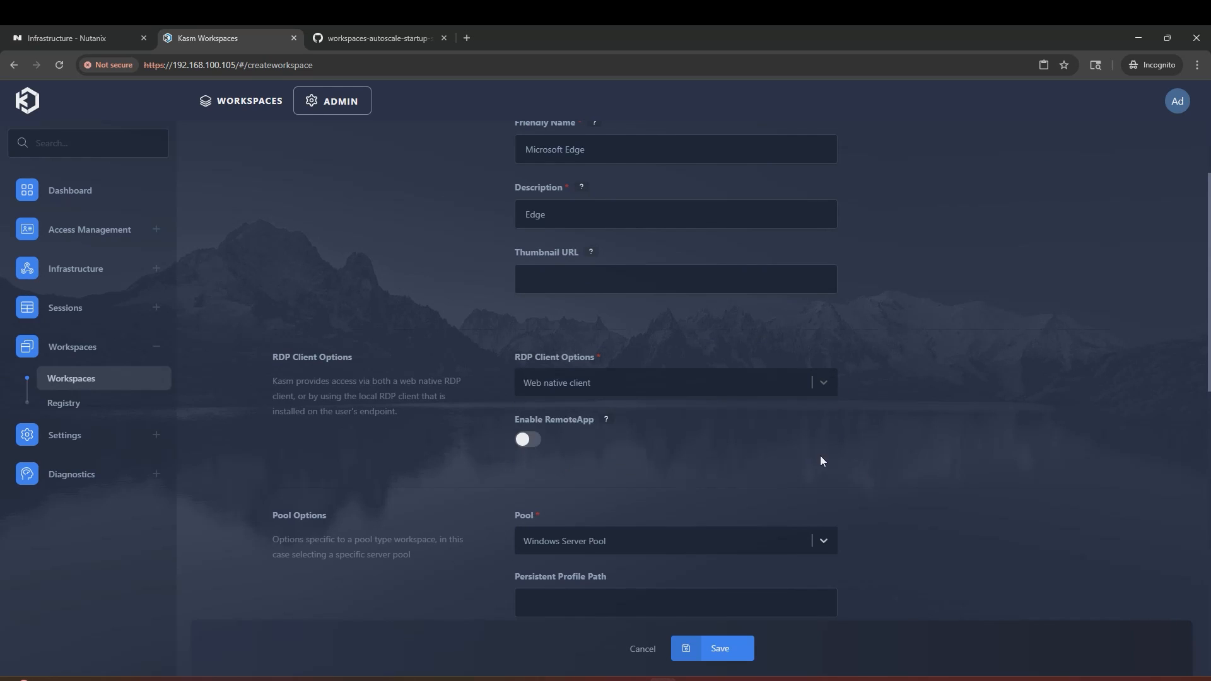
Step: Enable RemoteApp named 'Microsoft Edge' with the pasted msedge.exe path, and save the workspace
left_click(532, 441)
scroll(801, 378, "down", 2)
left_click(802, 375)
type("Mic")
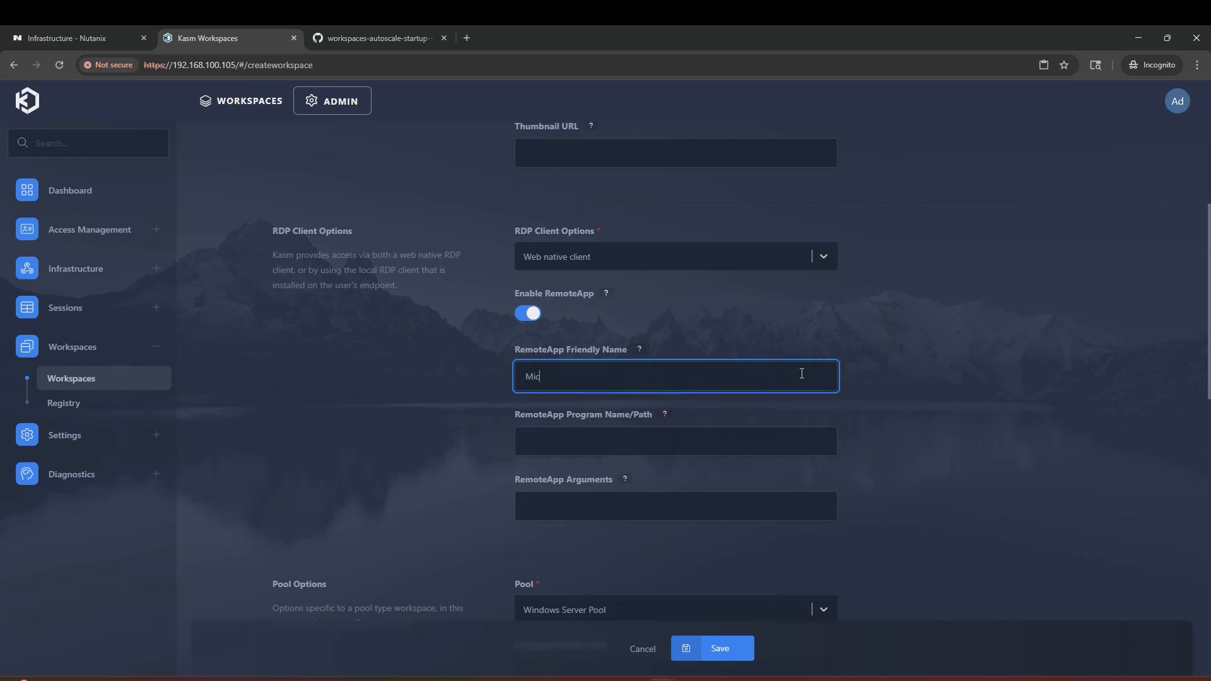
type("rosoft Edge")
left_click(801, 431)
type("C:\\Program Files (x86)\\Microsoft\\Edge\\Application\\msedge.exe")
left_click(913, 454)
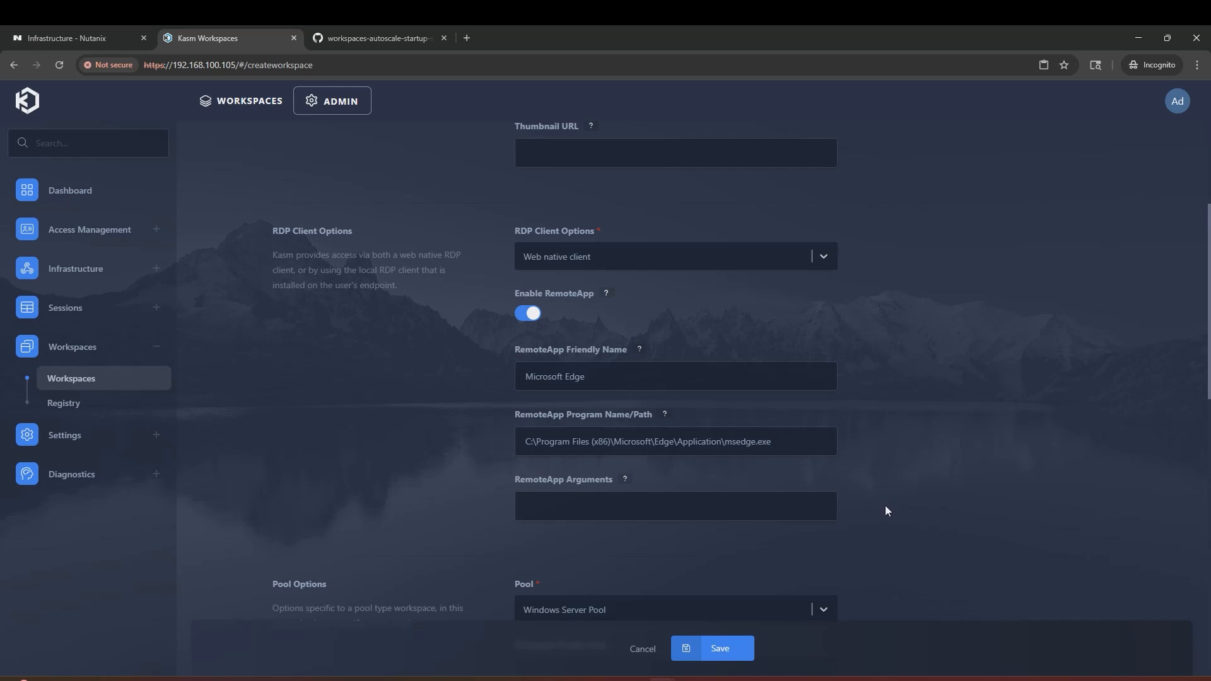
left_click(718, 647)
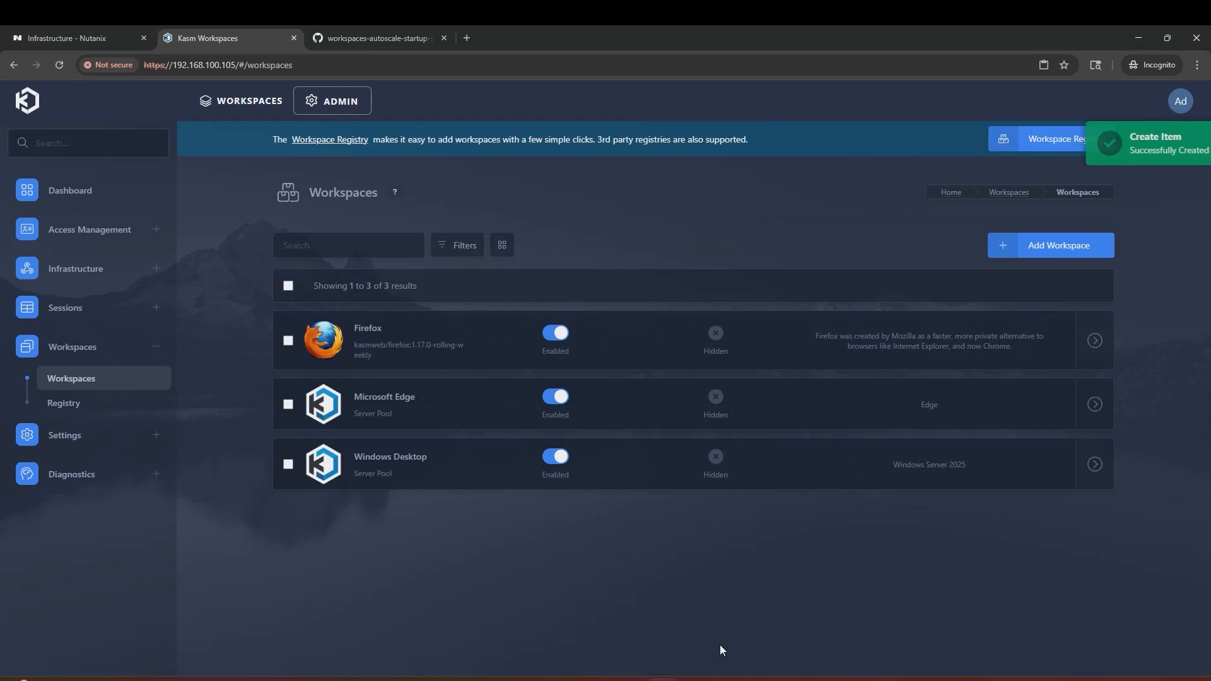
Step: Launch a Microsoft Edge session from its tile on the user dashboard
left_click(265, 106)
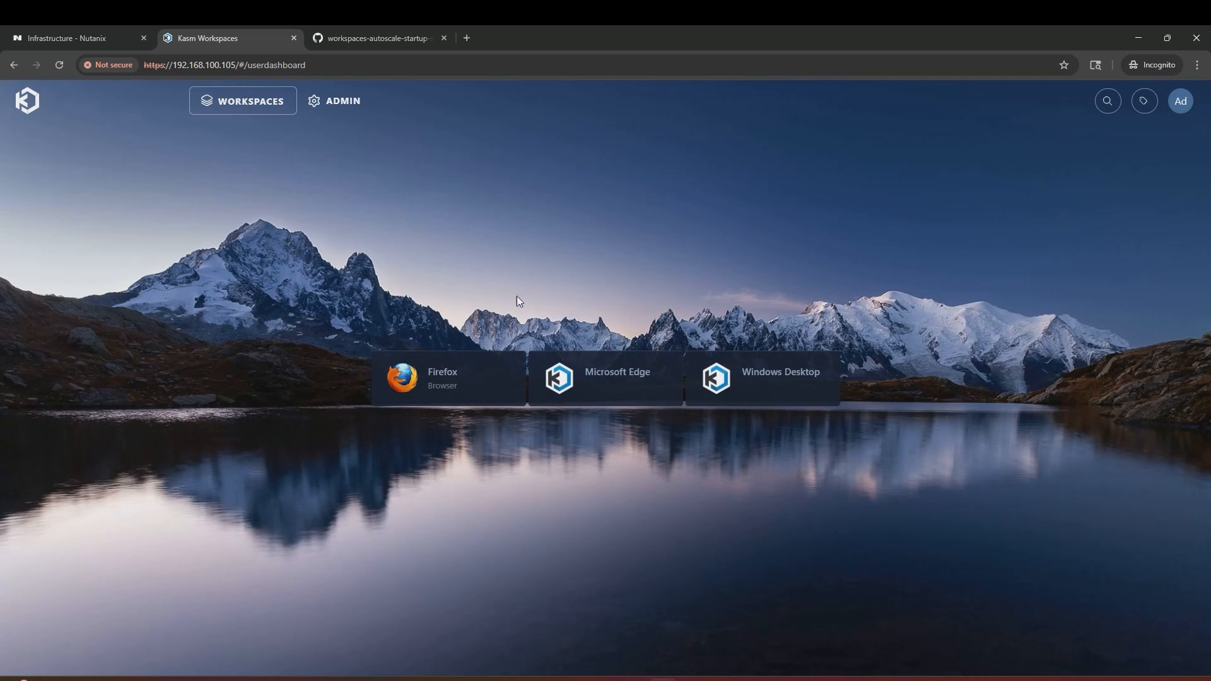
left_click(609, 379)
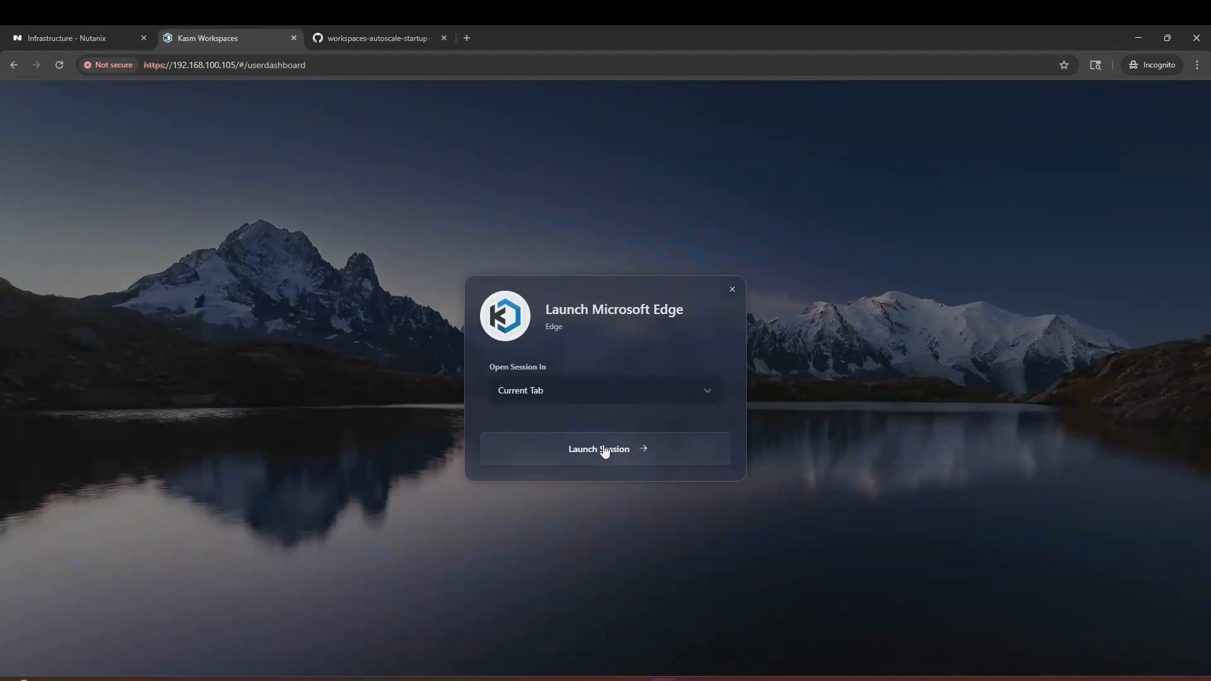
left_click(605, 447)
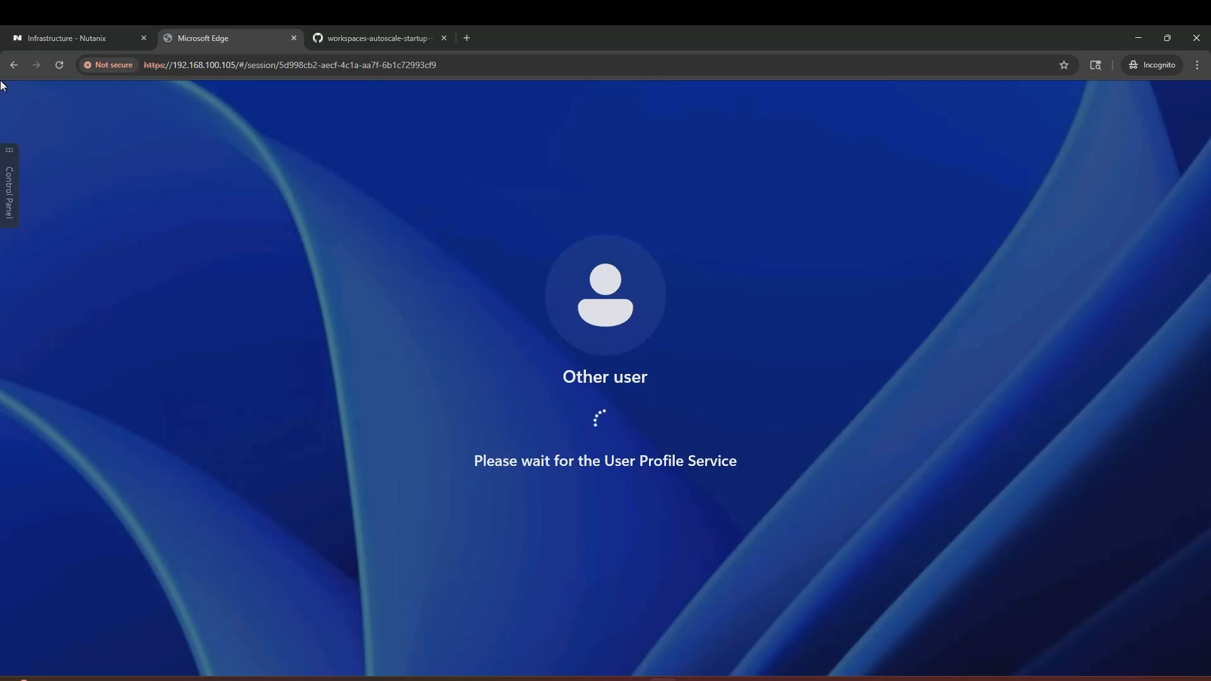